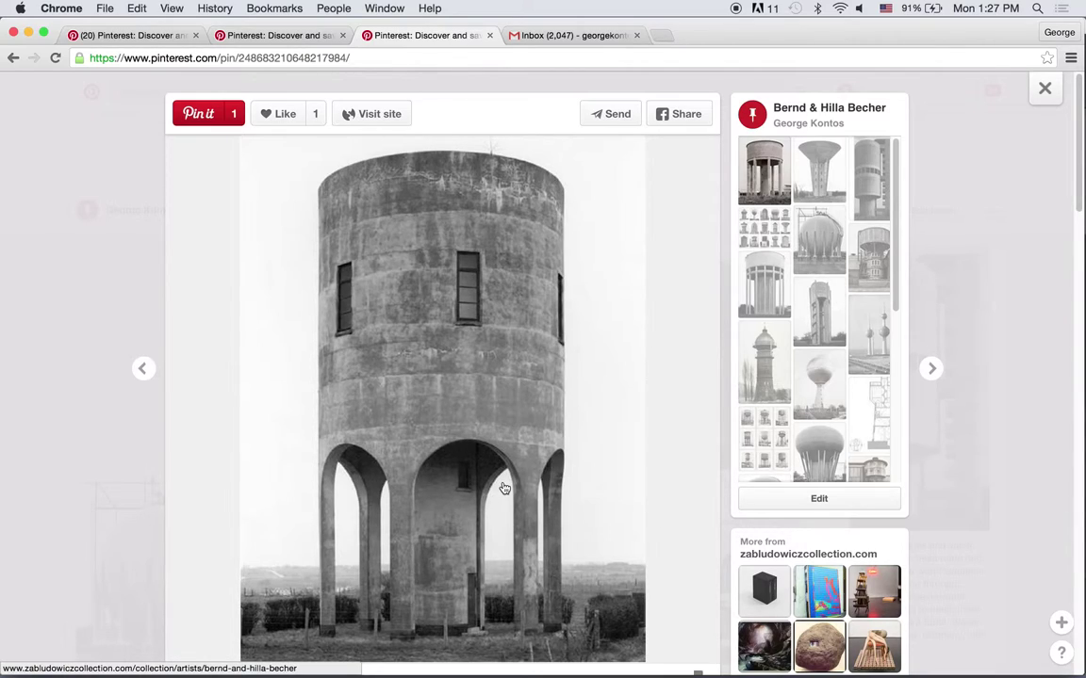
Switch to Maya and show the side view full size, framed around the grid's centre lines
key("super+Tab")
key("super+Tab")
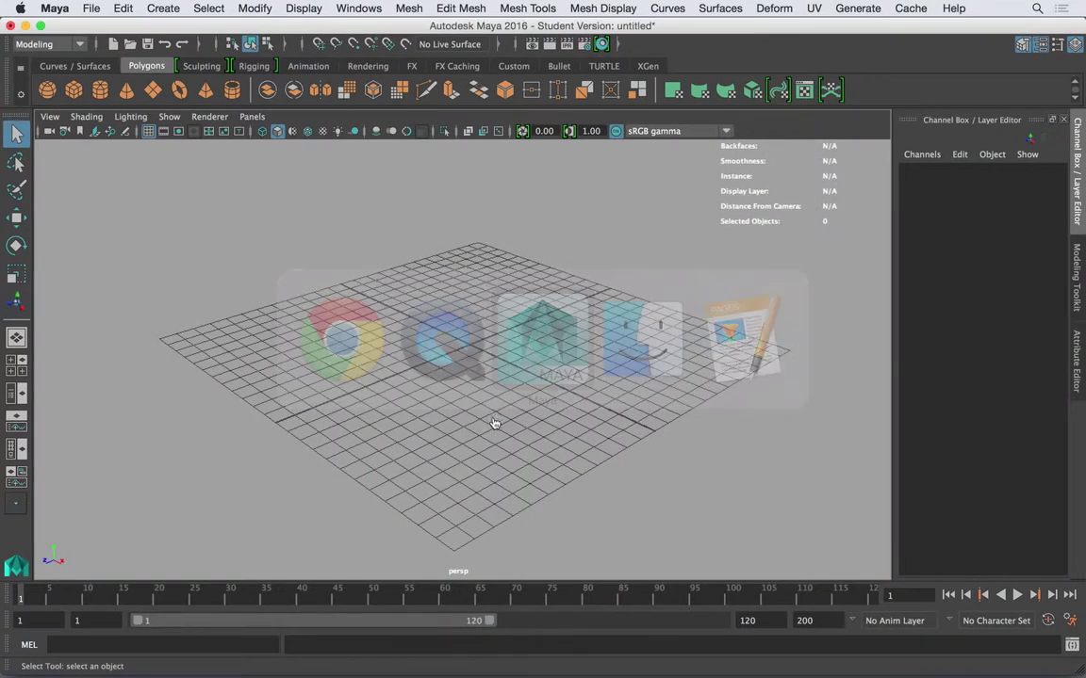
left_click_drag(505, 350, 366, 202, "alt")
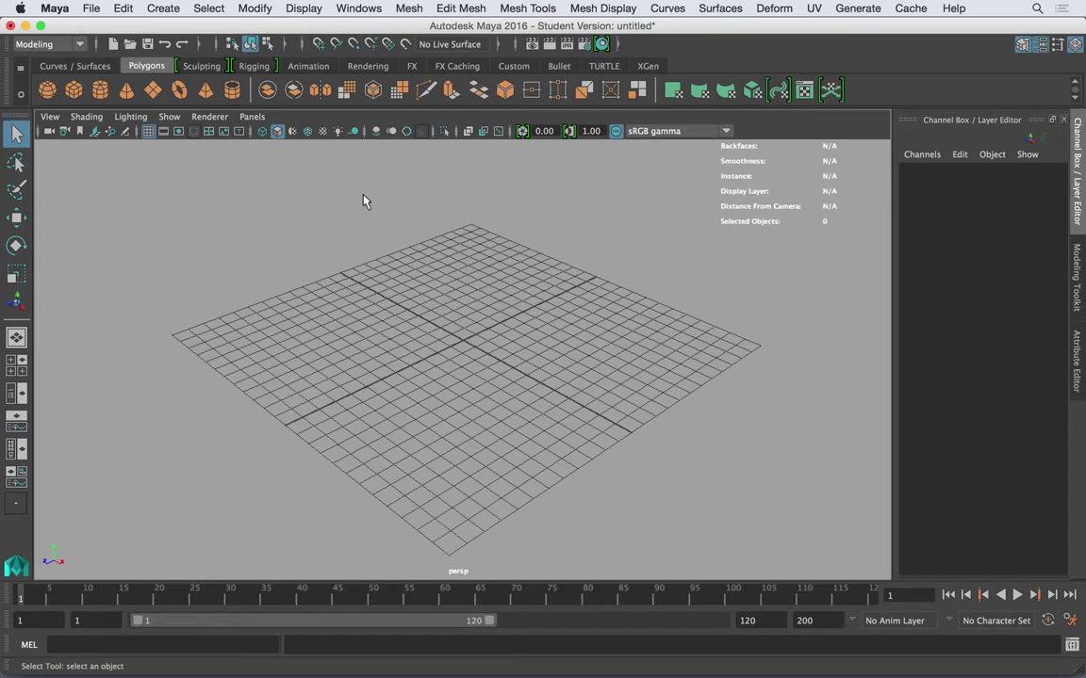
left_click_drag(412, 260, 424, 259, "alt")
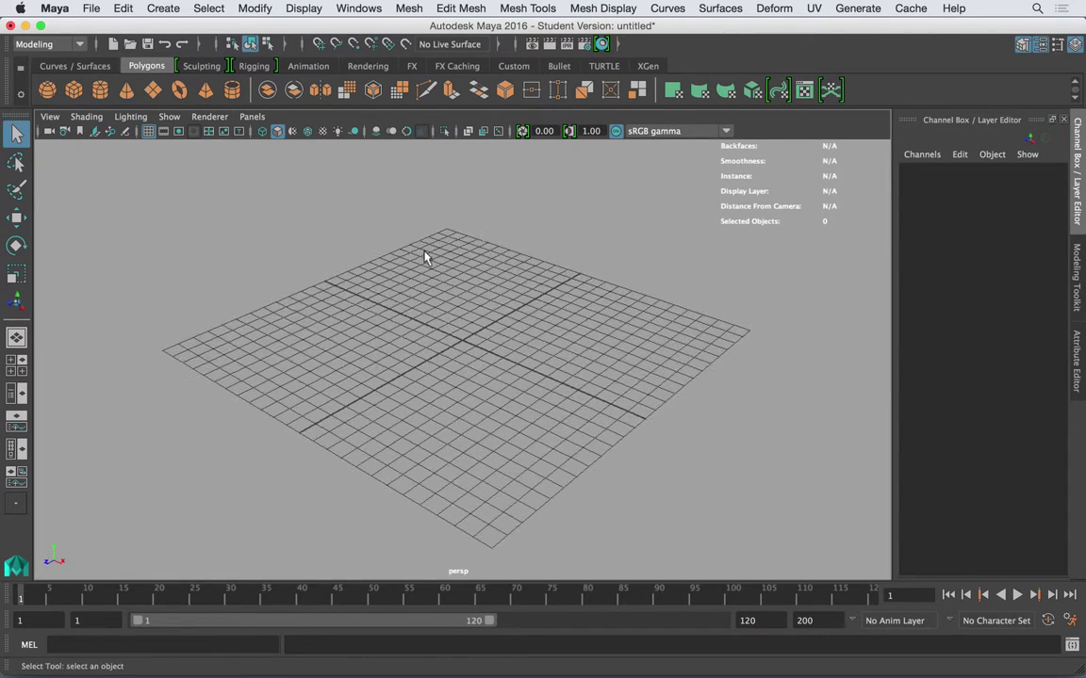
left_click_drag(488, 223, 356, 194, "alt")
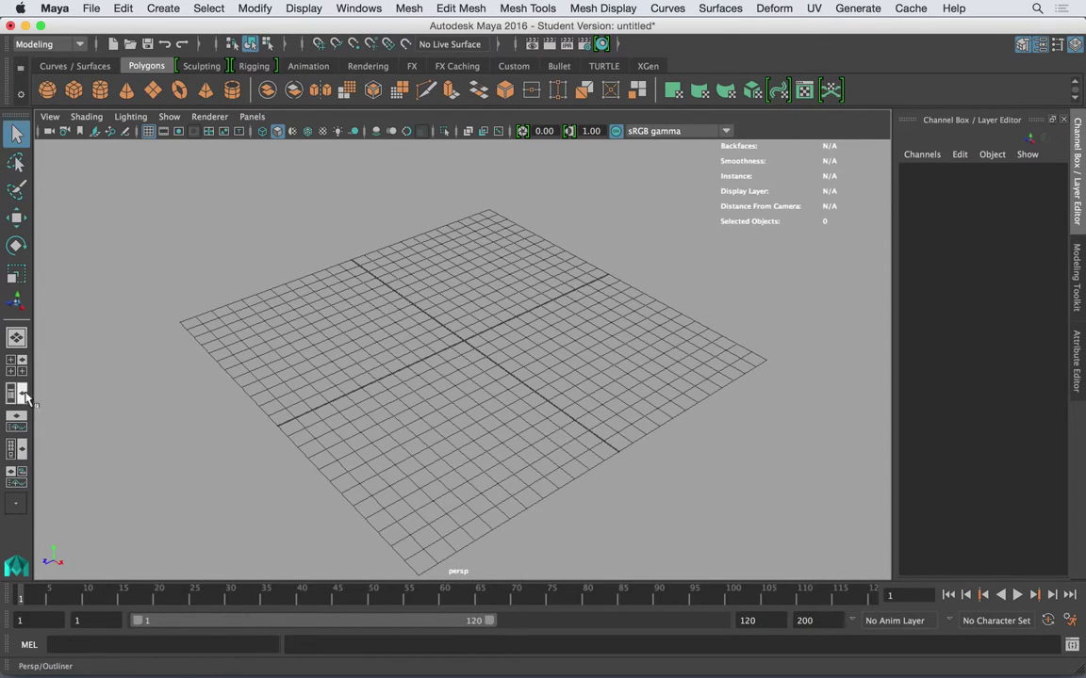
left_click(16, 362)
middle_click_drag(630, 430, 629, 384, "alt")
key("space")
right_click_drag(603, 363, 386, 312, "alt")
middle_click_drag(441, 296, 415, 315, "alt")
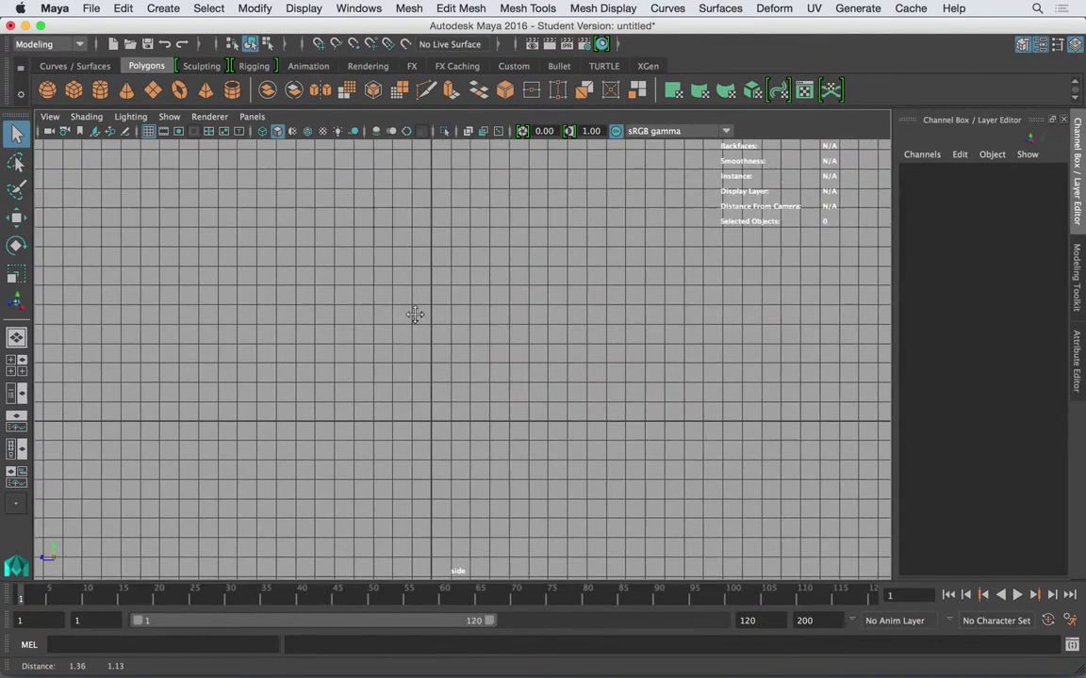
Create a thin polygon pipe with a radius of about 7.4 in the side view and show its creation settings
left_click(232, 89)
left_click_drag(454, 293, 484, 315)
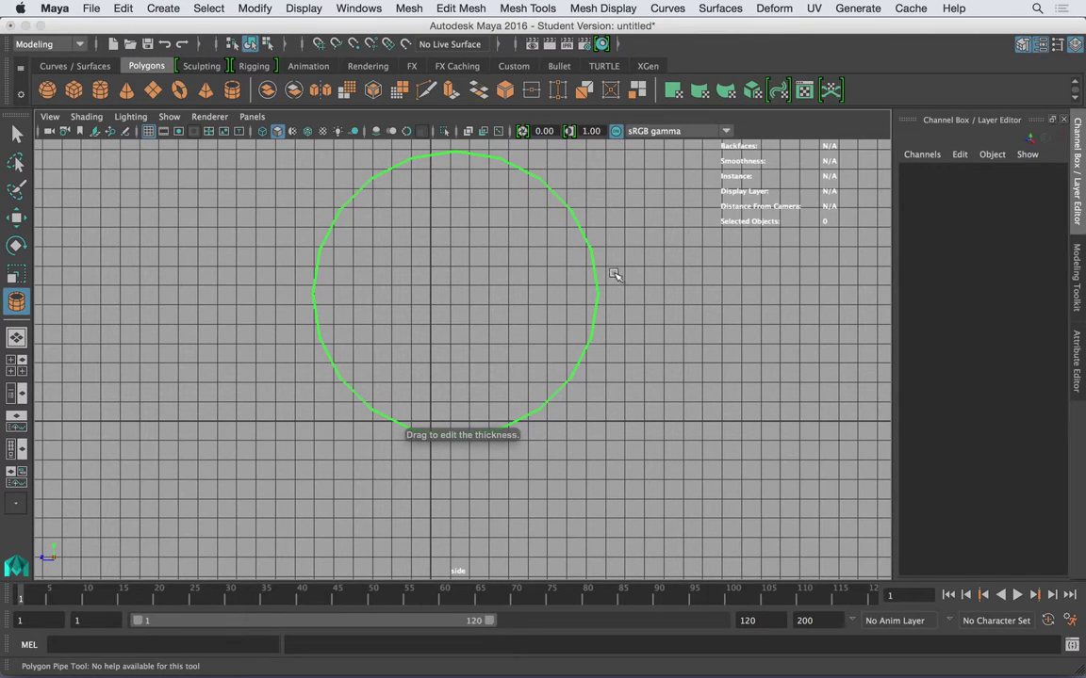
key("q")
left_click(926, 338)
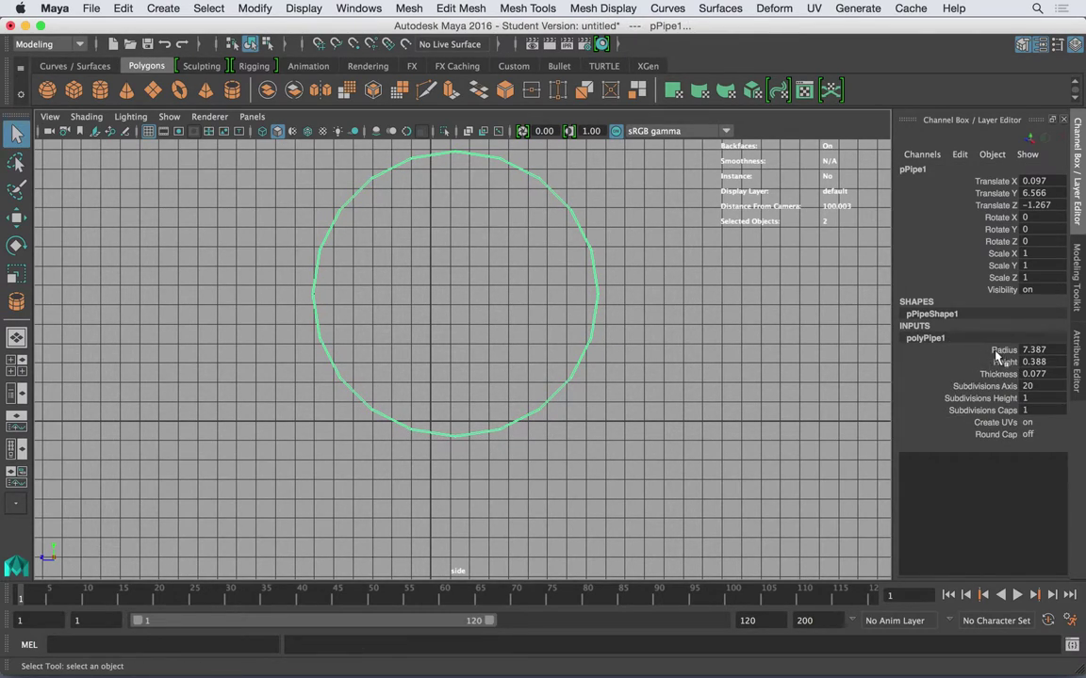
Adjust the pipe interactively to a radius of about 7.1, a height of about 0.6 and a thickness of about 1.6
left_click(950, 362)
left_click(954, 349)
middle_click_drag(714, 285, 814, 328)
left_click(985, 374)
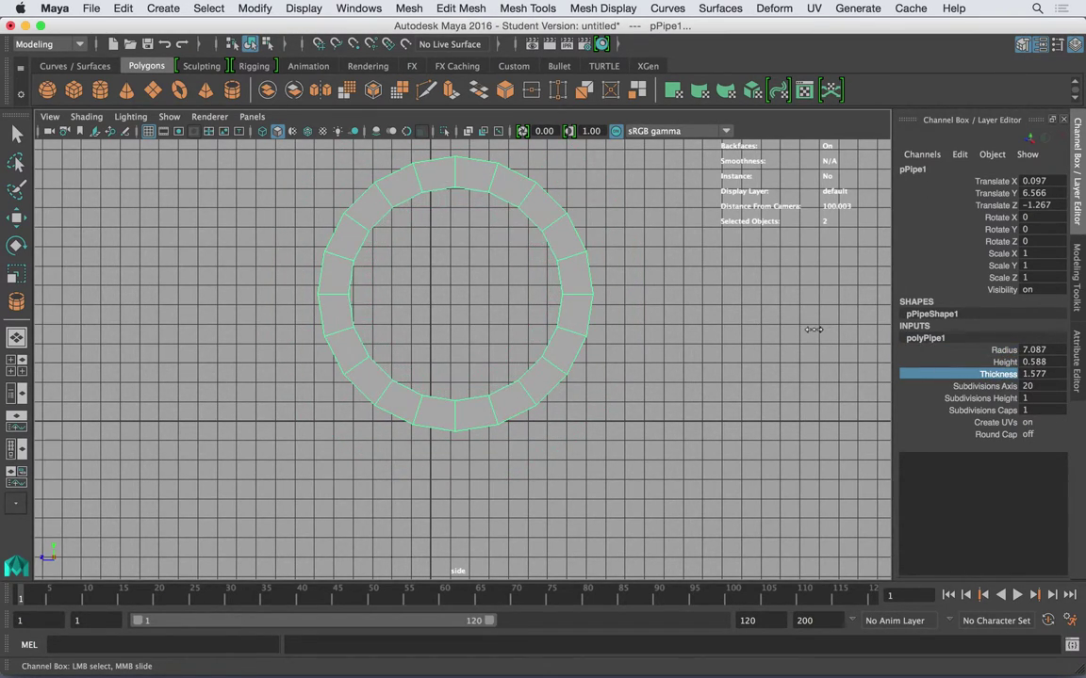
Set the pipe's thickness to 1, its height to 1 and its radius to 6
double_click(1034, 374)
type("1")
key("Return")
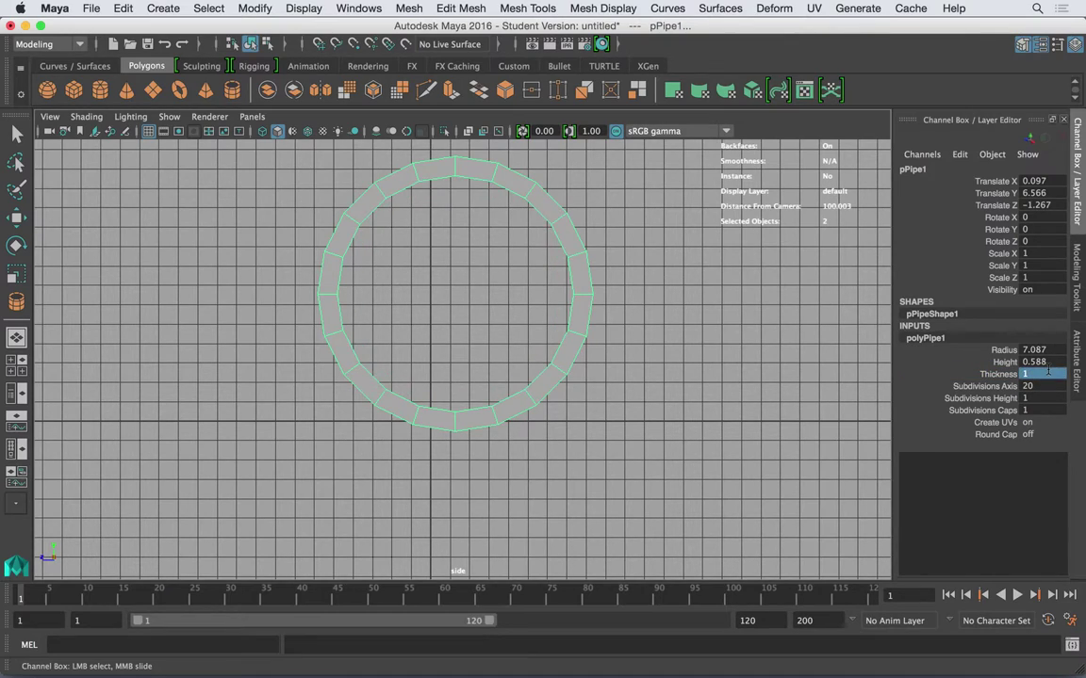
double_click(1038, 362)
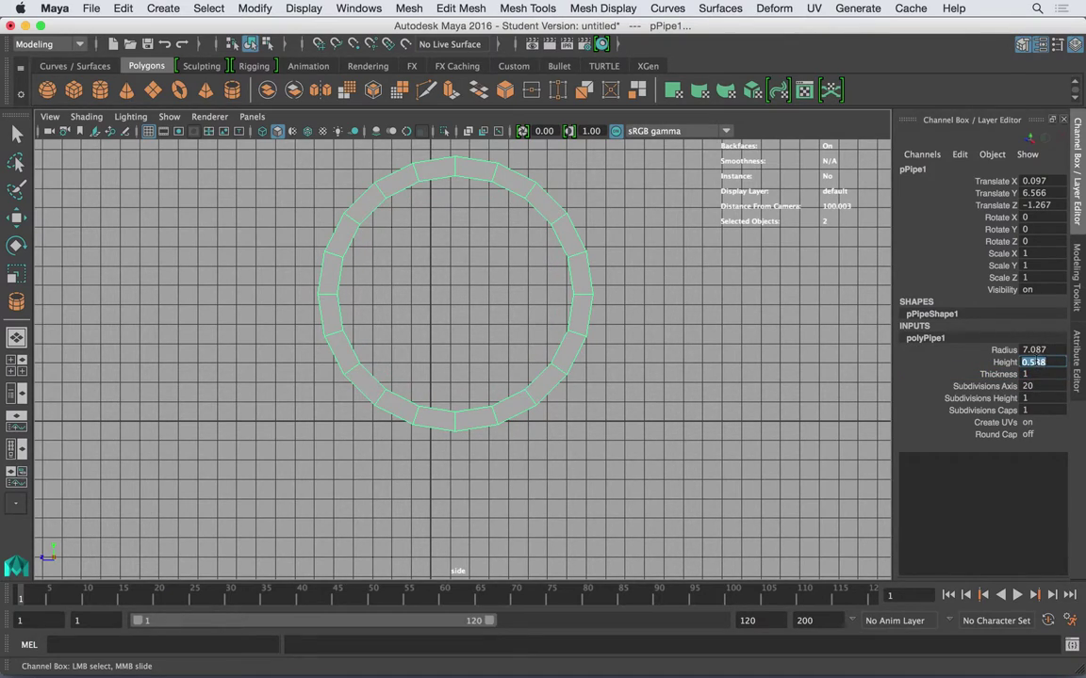
type("1")
key("Return")
double_click(1035, 350)
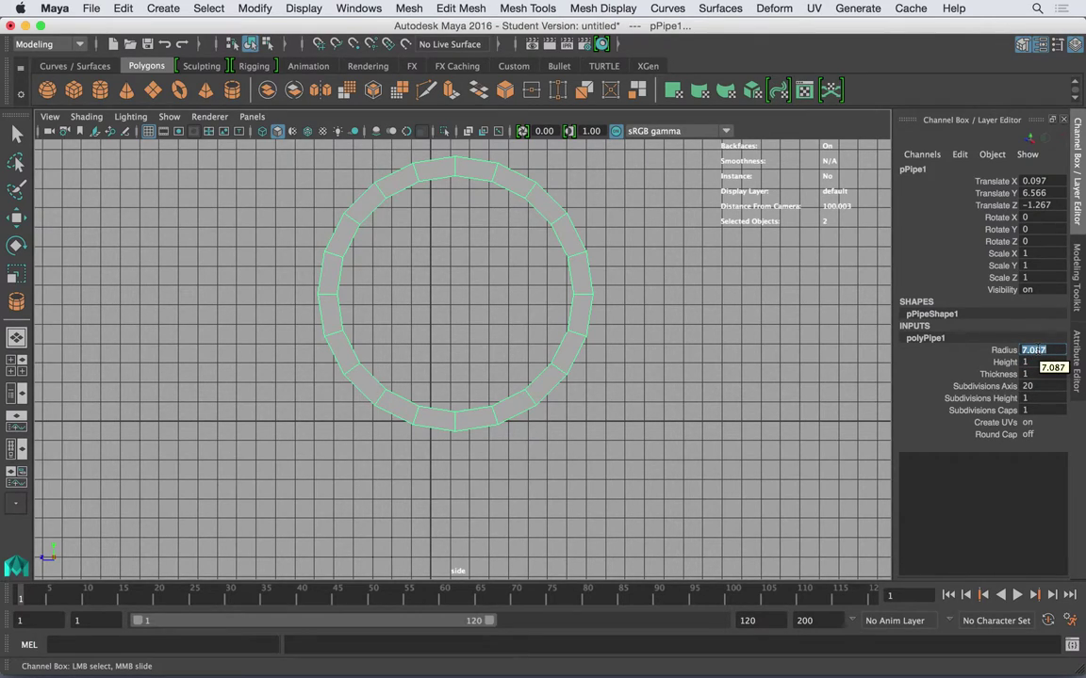
type("6")
key("Return")
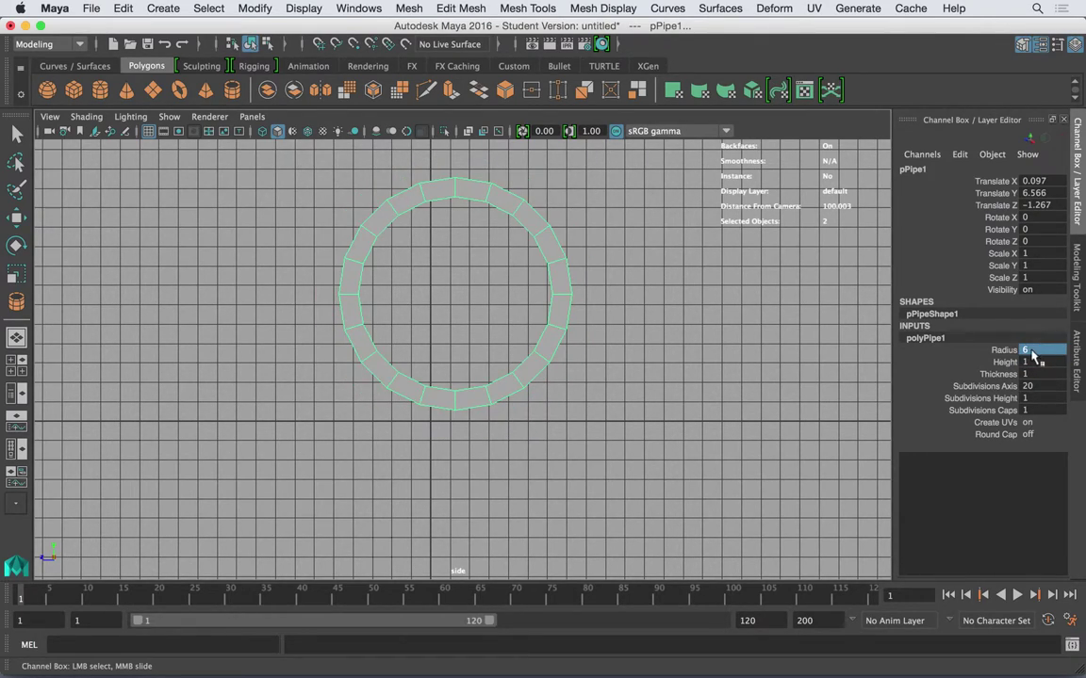
Turn on wireframe on shaded in the side view and set its renderer to Legacy Default Viewport
left_click(729, 299)
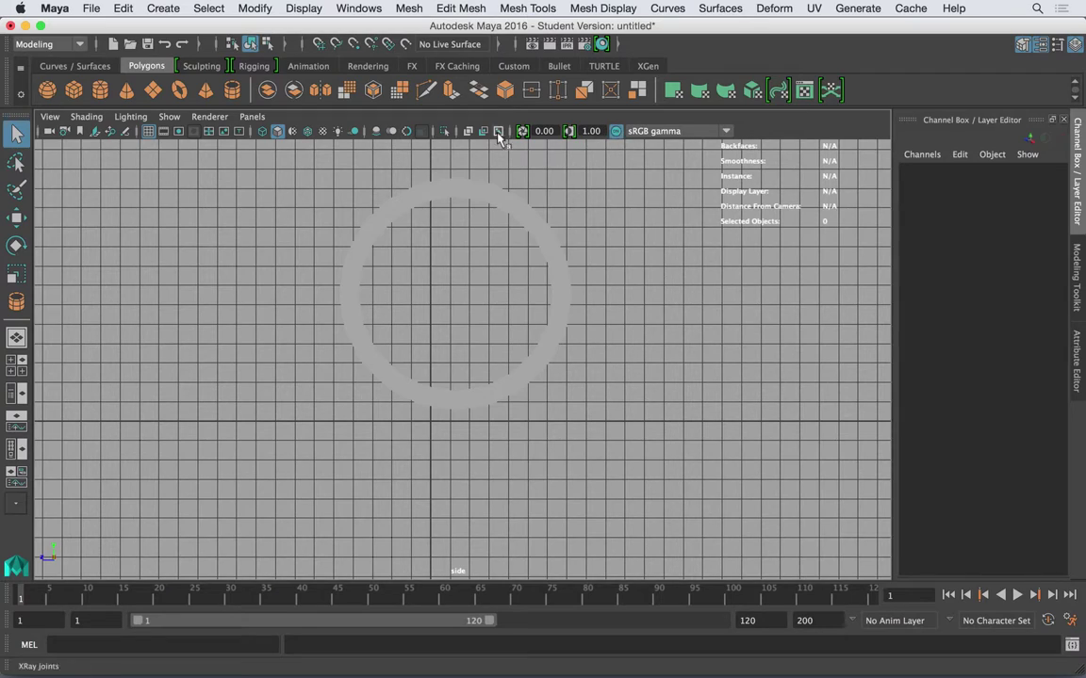
left_click(307, 132)
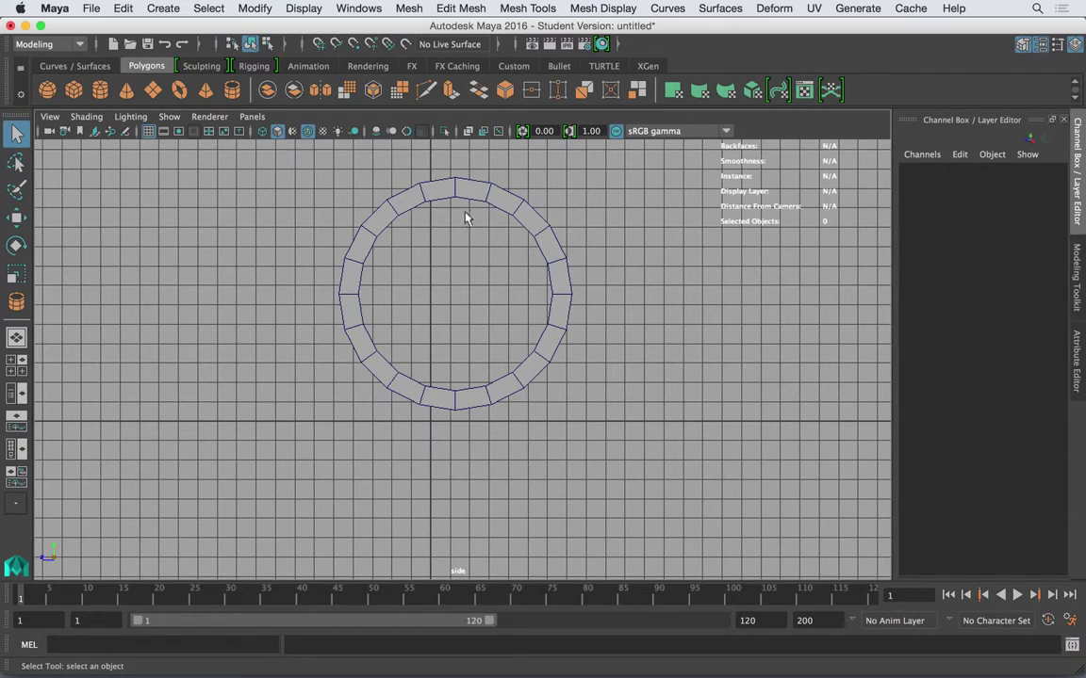
left_click(209, 117)
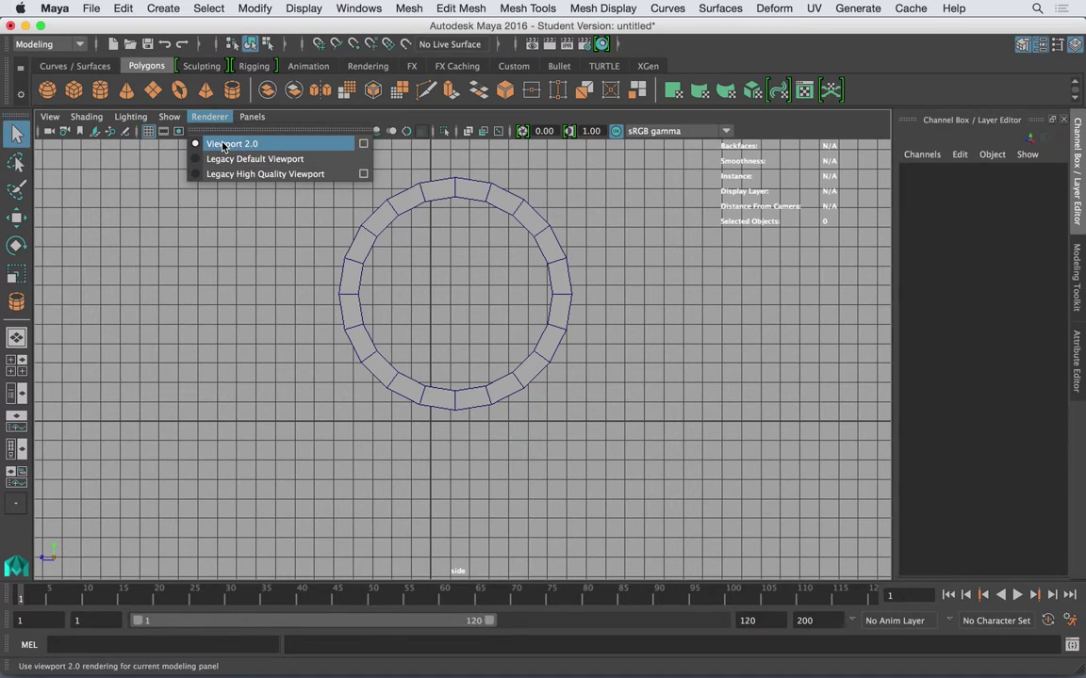
left_click(220, 158)
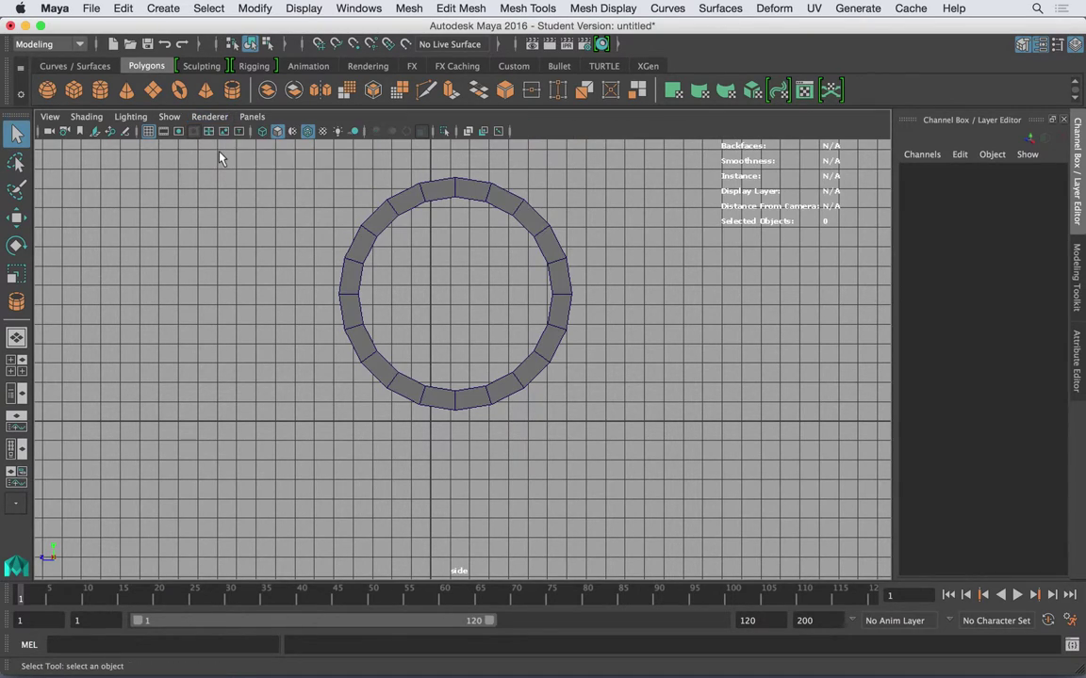
Move the pipe to about Y 6.49 and Z -0.10 so it is centred on the grid's vertical axis
left_click_drag(355, 179, 509, 257)
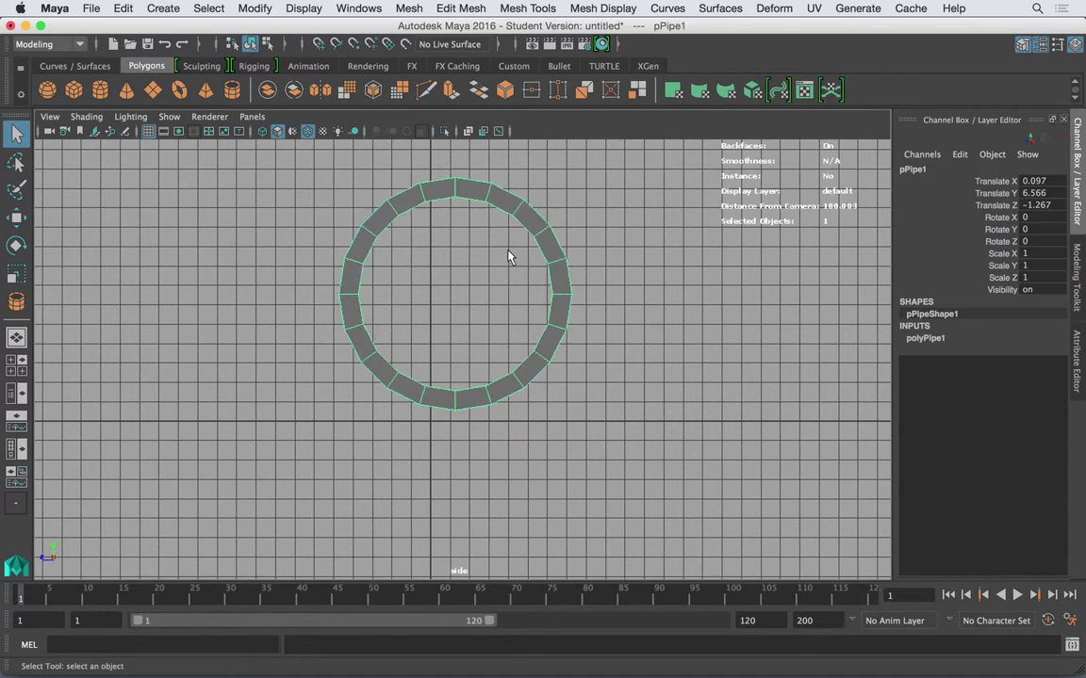
key("w")
left_click_drag(468, 293, 435, 297)
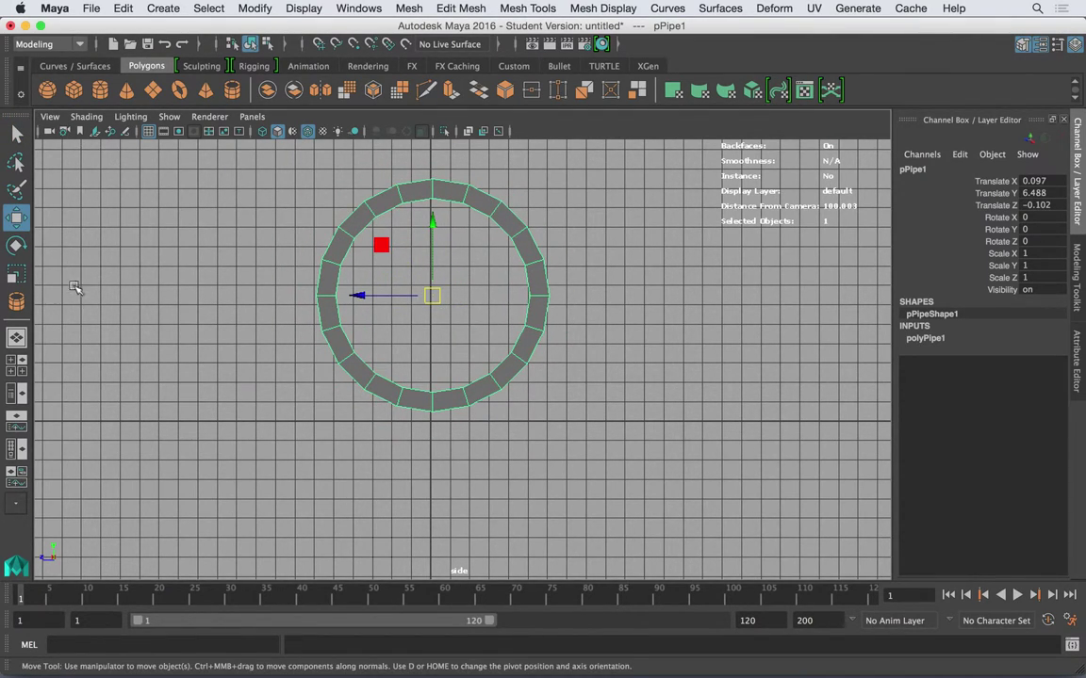
Show the perspective view full size with the Legacy Default Viewport renderer and wireframe on shaded, keeping the pipe selected for scaling
left_click(13, 370)
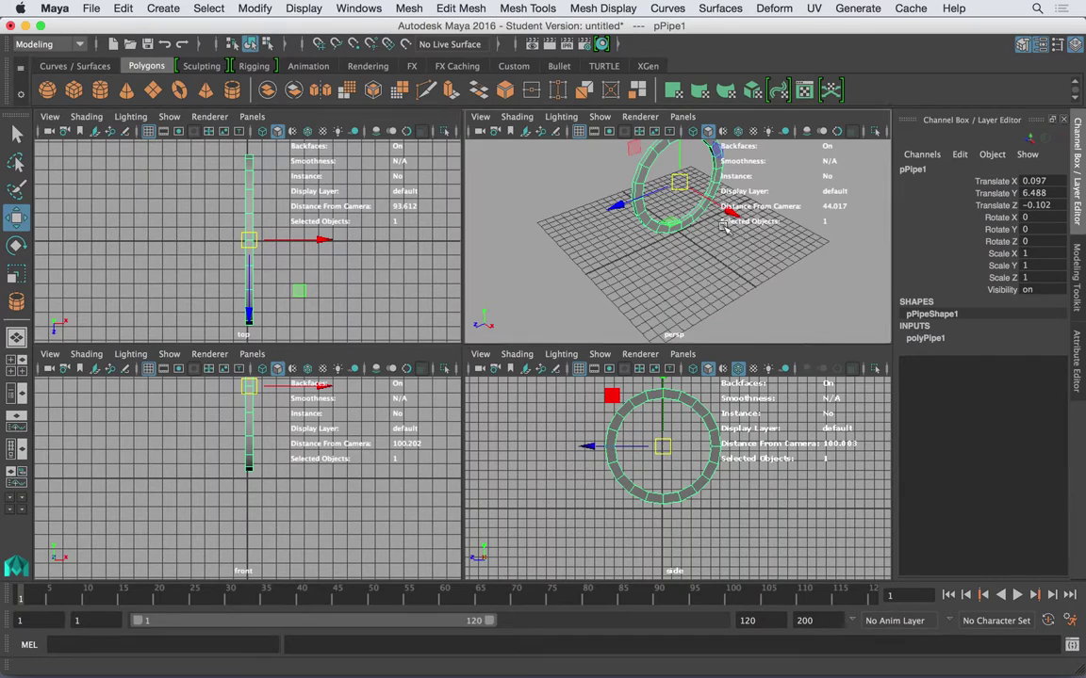
scroll(722, 250, "up", 4)
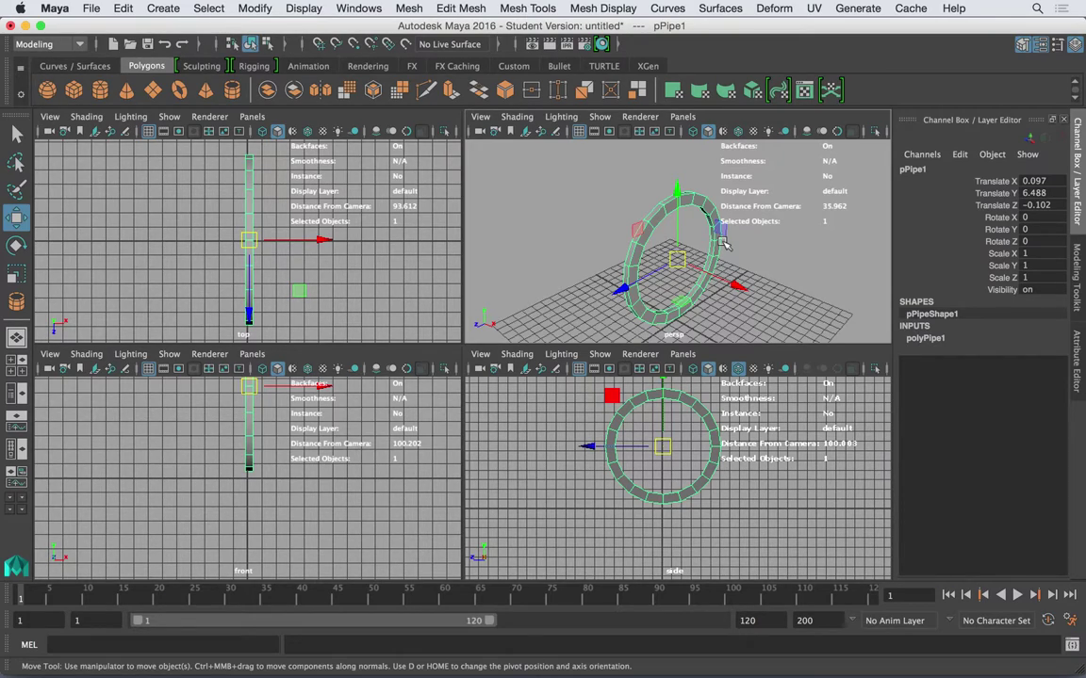
left_click_drag(679, 219, 745, 262, "alt")
key("r")
left_click(688, 204)
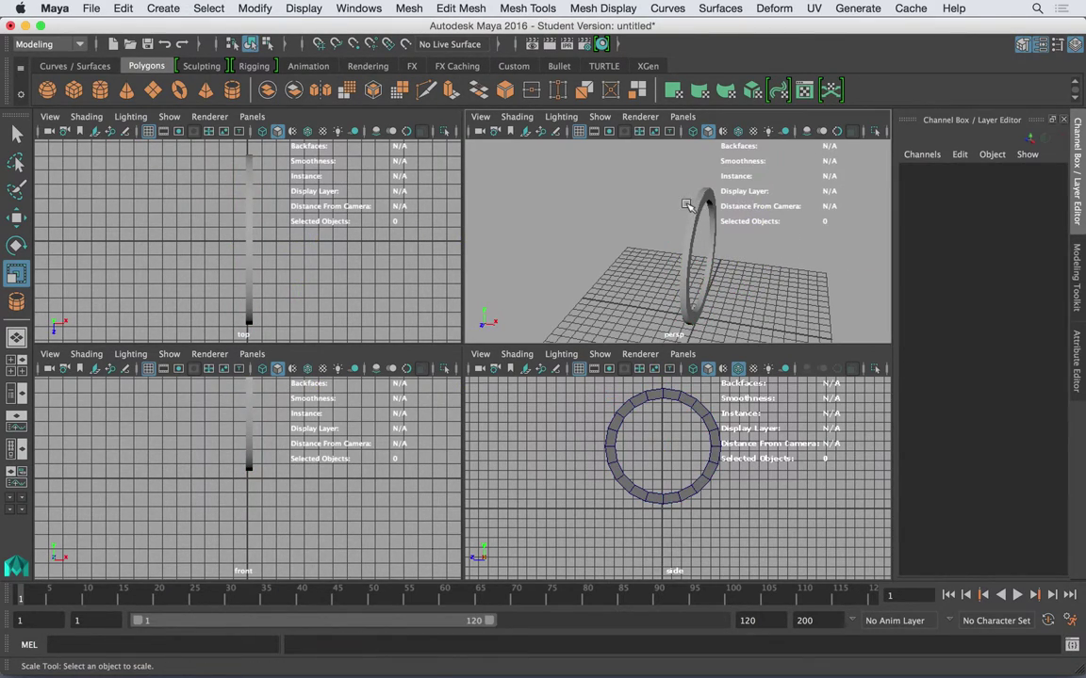
left_click(702, 210)
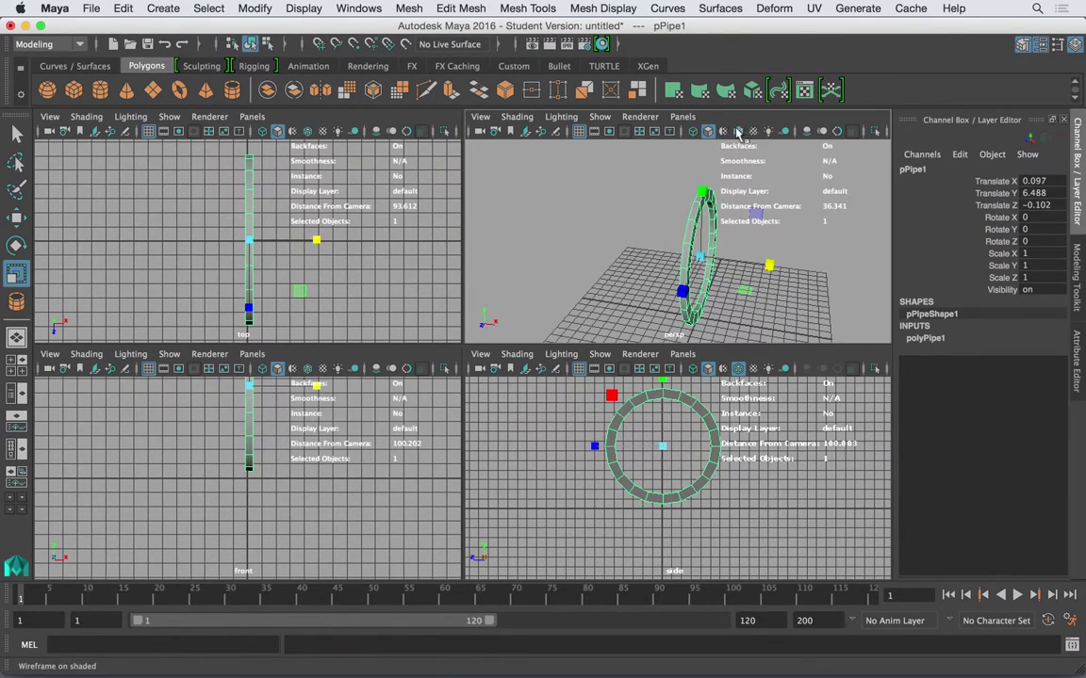
left_click(644, 120)
left_click(645, 158)
key("space")
left_click_drag(692, 260, 717, 282, "alt")
Increase the pipe's height to about 13.3
left_click(925, 337)
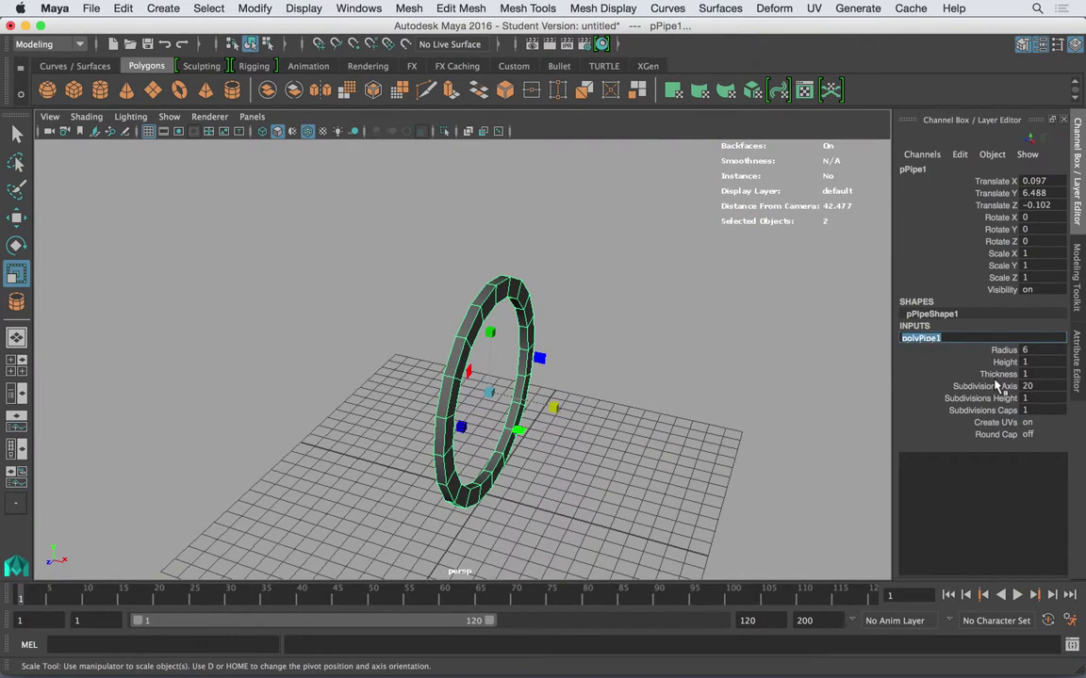
left_click(983, 375)
left_click(909, 362)
middle_click_drag(785, 316, 662, 302)
Delete the pipe's wall faces and the far end faces, leaving a single flat ring
right_click_drag(526, 243, 528, 287)
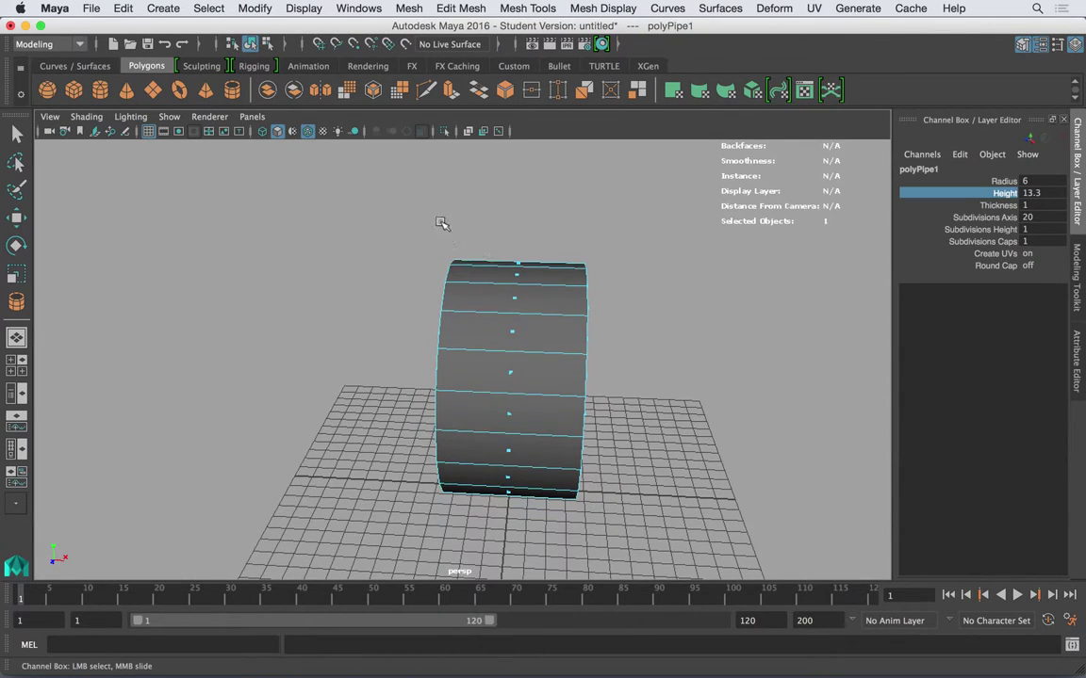
left_click_drag(545, 549, 547, 553)
key("r")
key("Delete")
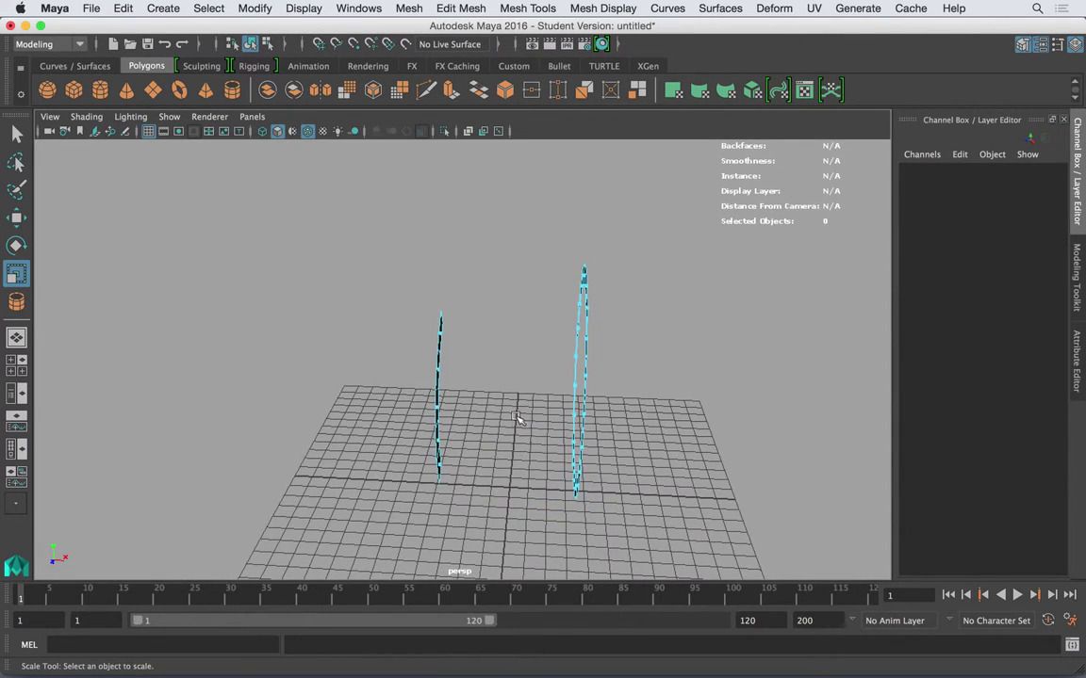
left_click_drag(403, 296, 508, 521)
key("Delete")
Select the remaining flat ring as a whole object and examine it from the side
left_click_drag(634, 349, 545, 335, "alt")
right_click_drag(554, 243, 597, 214)
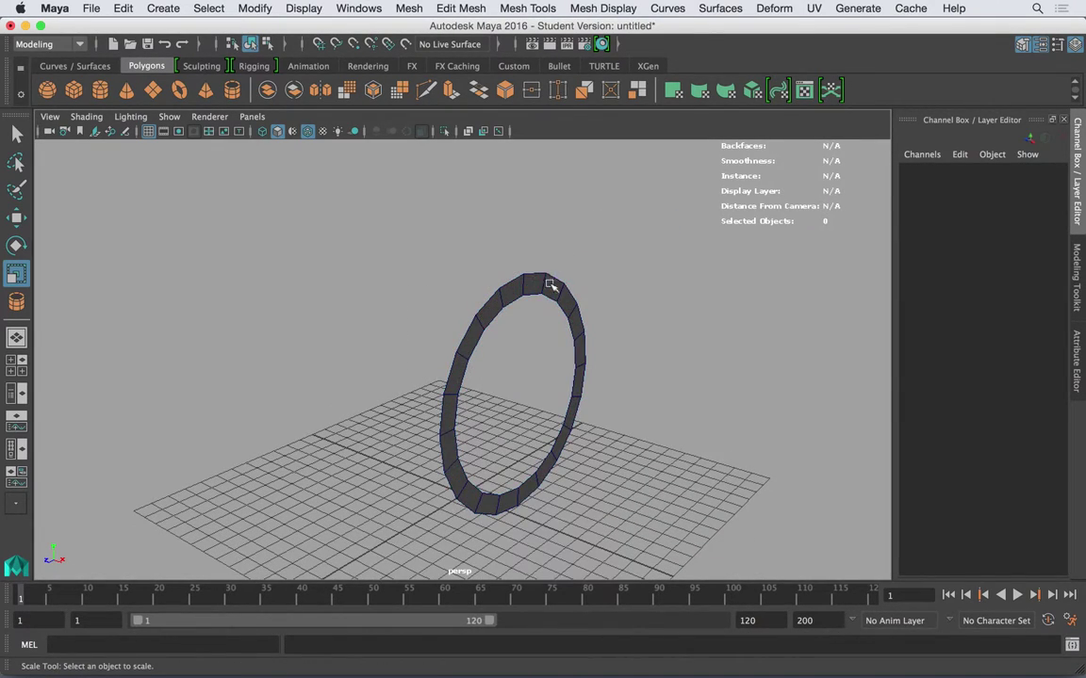
left_click(559, 283)
left_click_drag(562, 296, 476, 260, "alt")
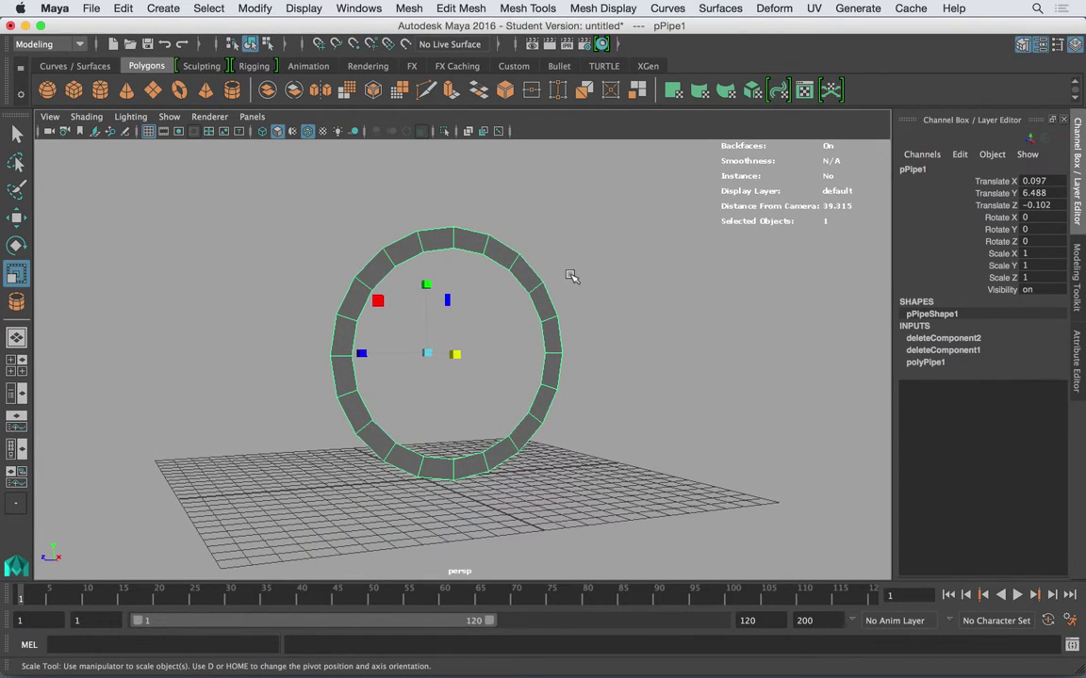
left_click_drag(601, 262, 514, 271, "alt")
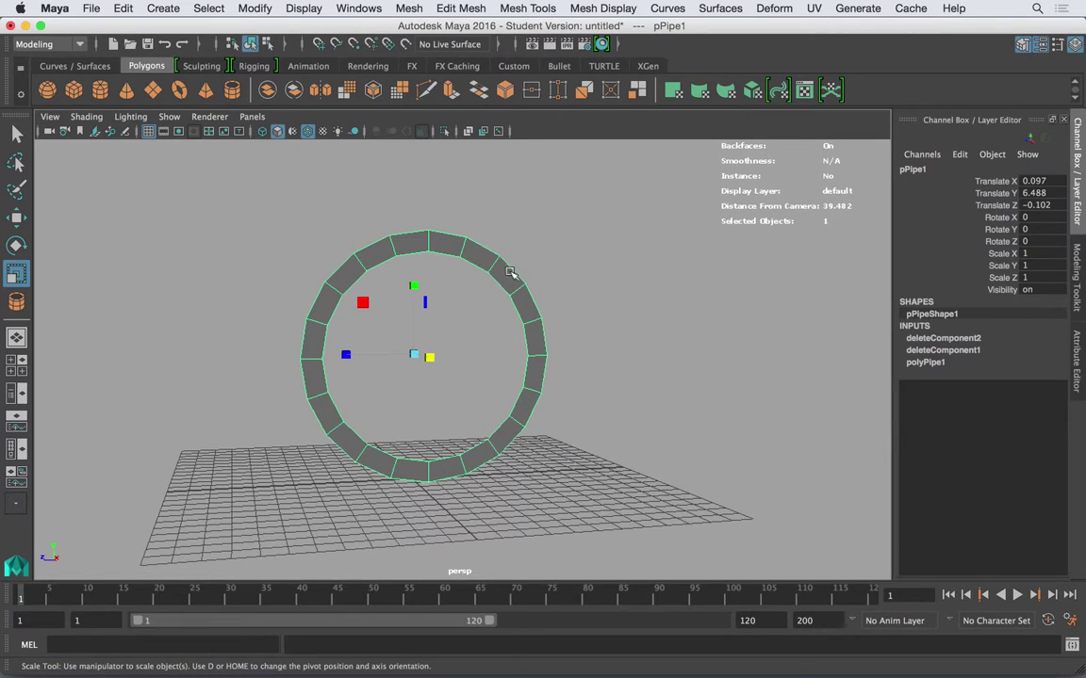
left_click(563, 257)
Undo the face deletions and the last height change of the pipe
key("z")
key("z")
key("z")
key("z")
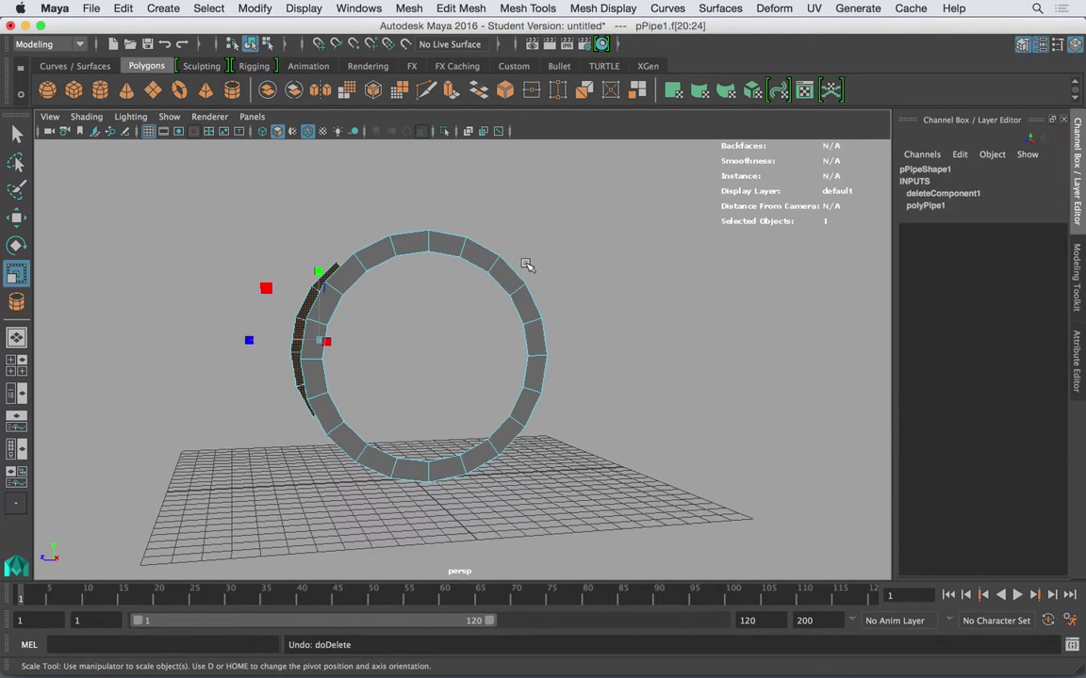
key("z")
key("z")
key("z")
key("z")
key("z")
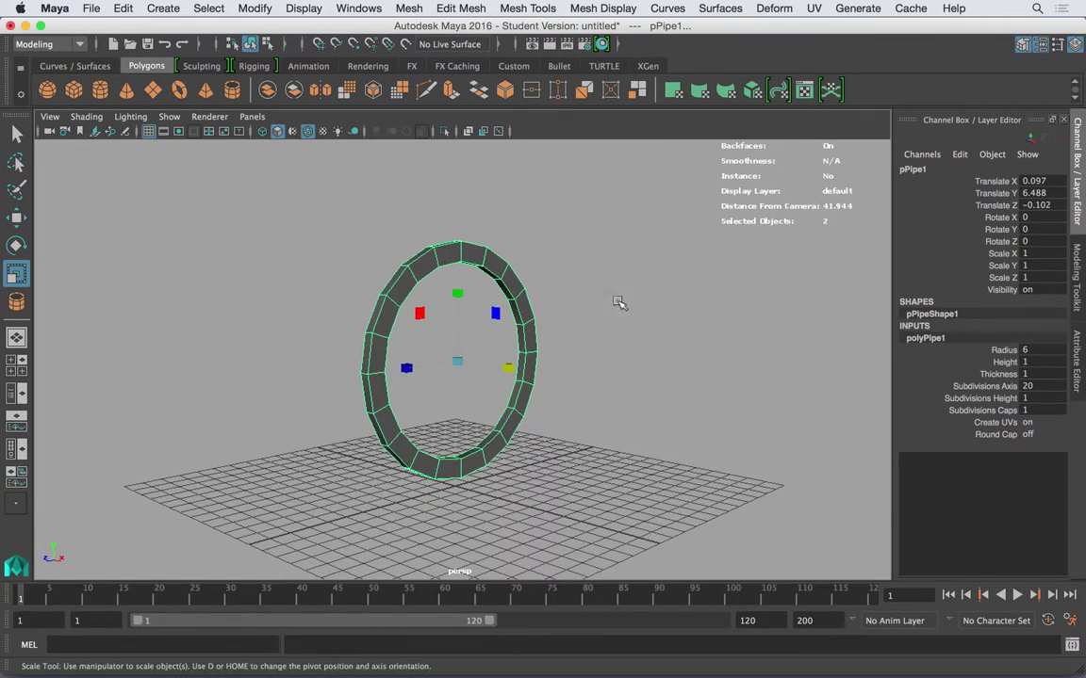
Set the pipe's axis subdivisions to 40
left_click_drag(407, 349, 336, 333, "alt")
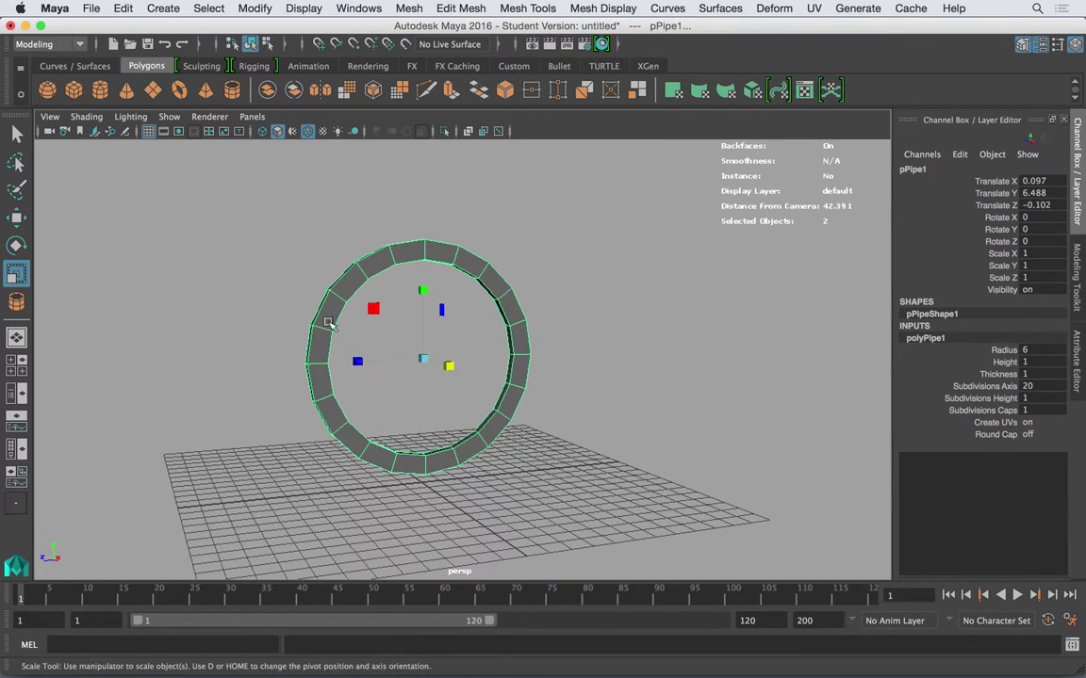
left_click_drag(459, 245, 497, 321, "alt")
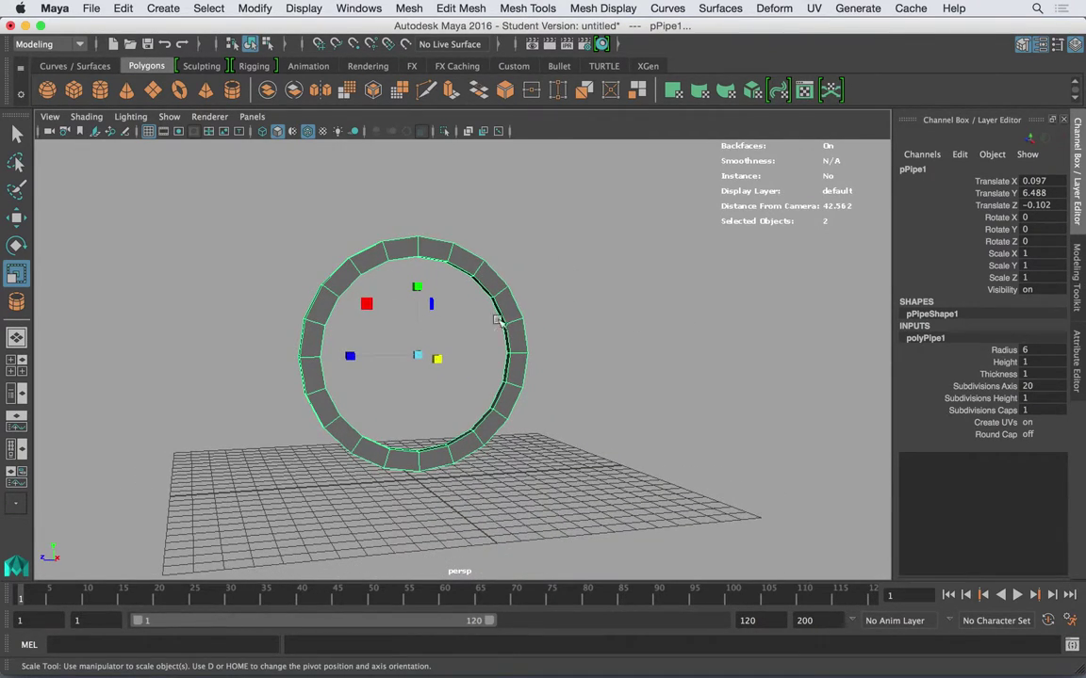
double_click(1037, 386)
type("40")
key("Return")
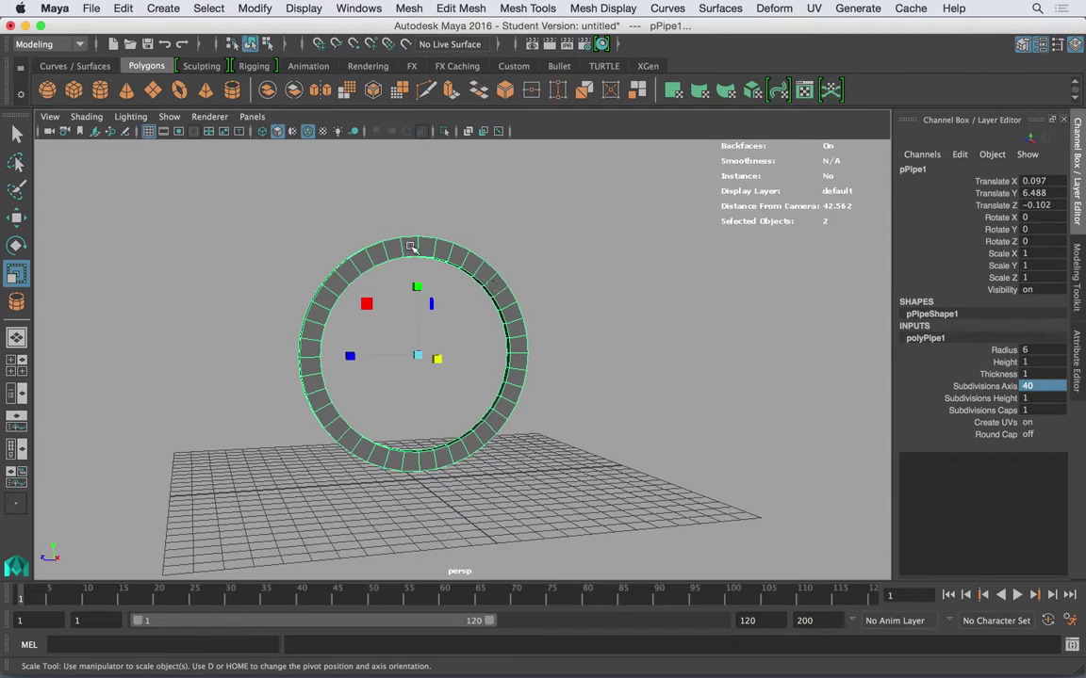
Stretch the pipe along the X axis to a scale of about 9.4
left_click_drag(420, 284, 586, 304, "alt")
left_click_drag(562, 380, 750, 364)
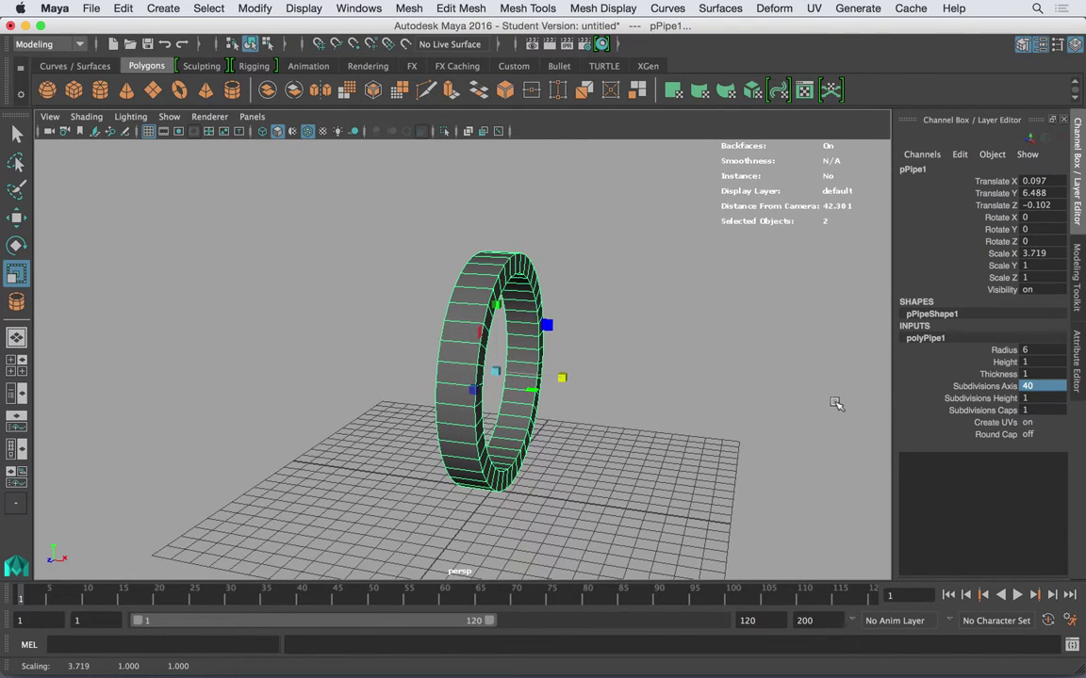
left_click_drag(561, 378, 765, 318)
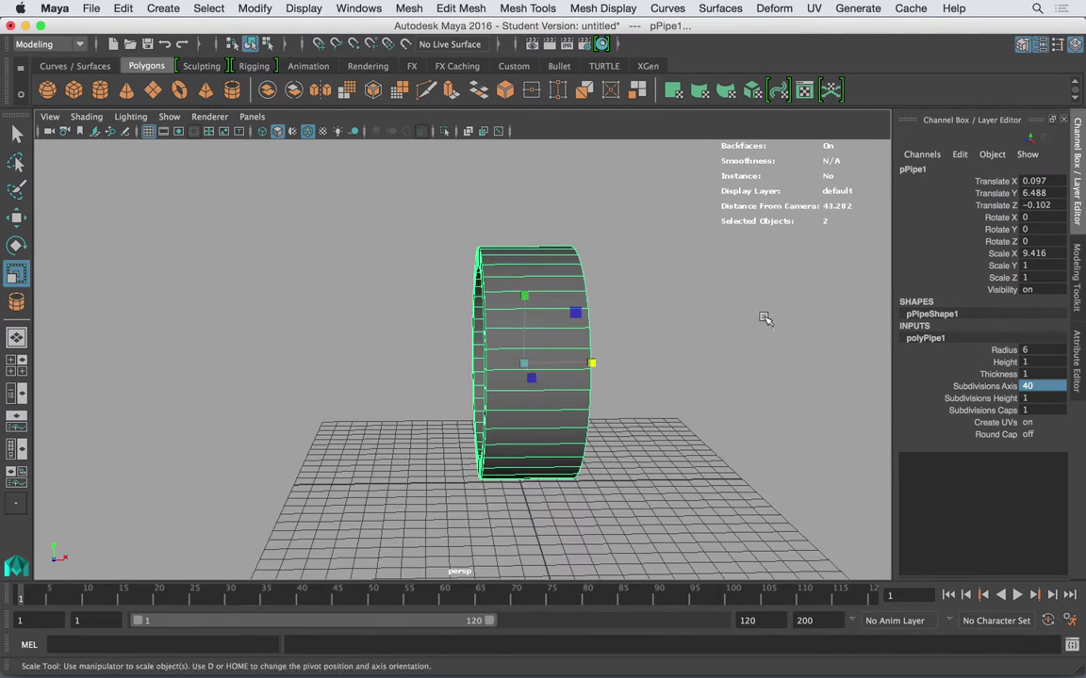
Delete the faces along the pipe's depth so that only one flat ring of faces remains
right_click_drag(539, 244, 542, 284)
left_click_drag(384, 191, 534, 555)
key("Delete")
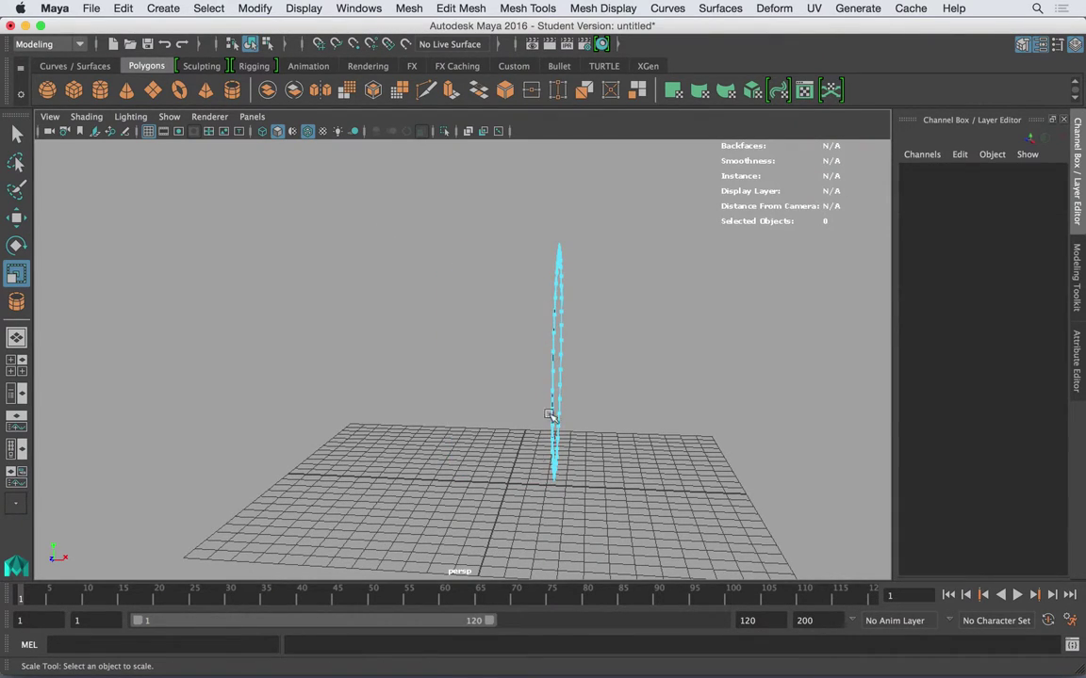
left_click_drag(628, 342, 508, 326, "alt")
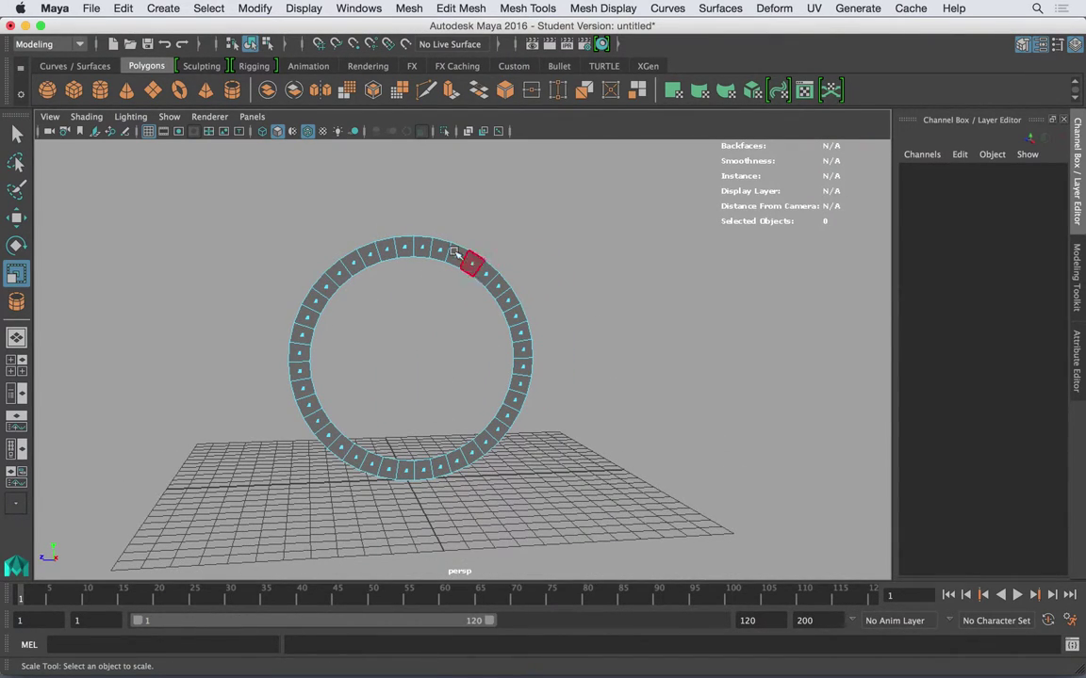
In the side view, delete the lower half of the ring's faces to leave a semicircular arch
key("space")
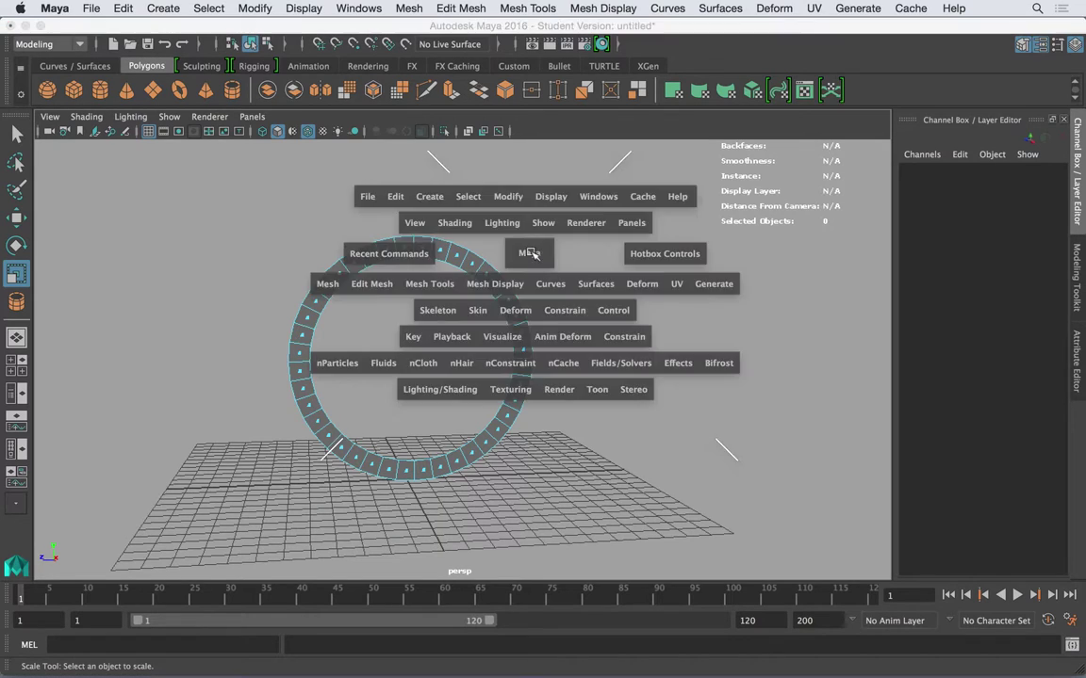
key("space")
left_click(649, 433)
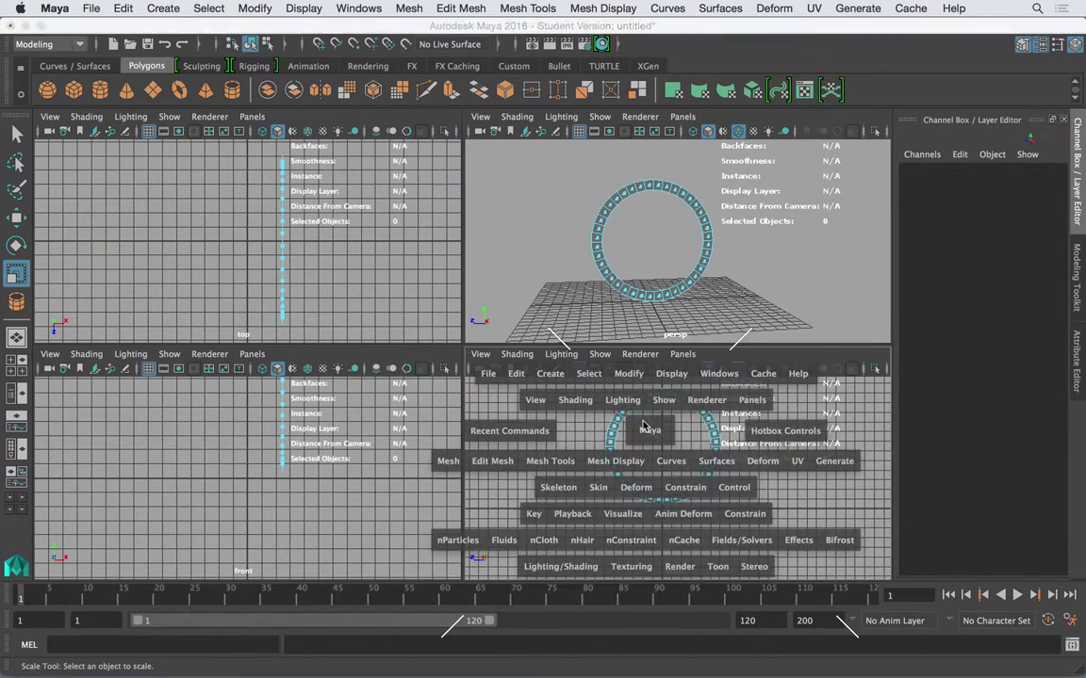
key("space")
left_click_drag(560, 422, 278, 297)
key("Delete")
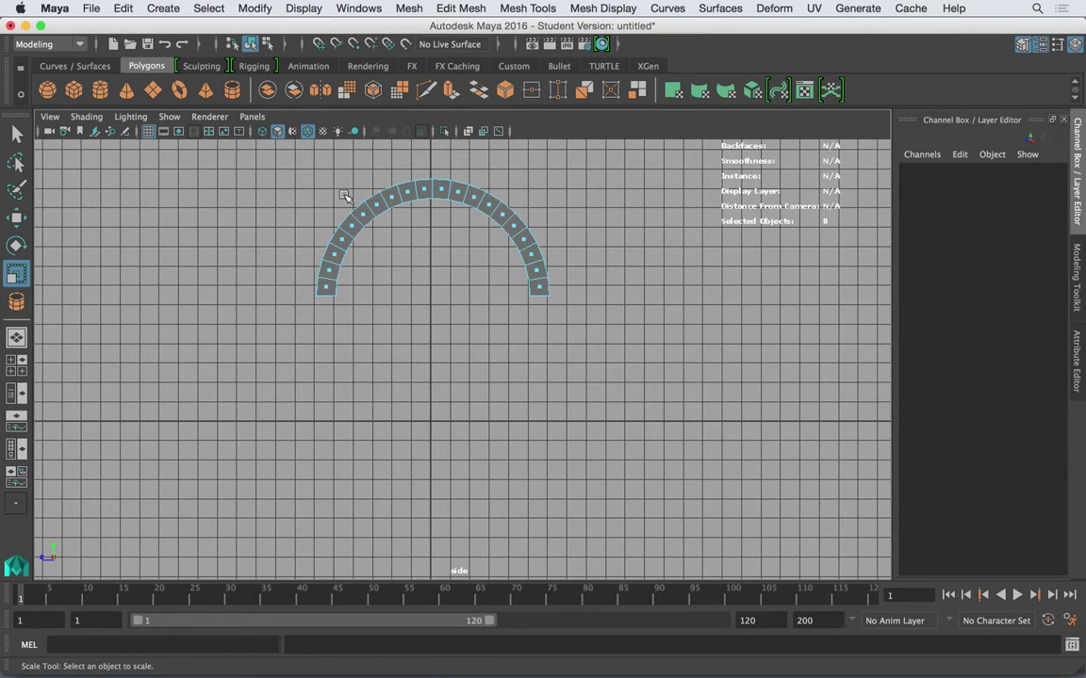
Select the semicircular arch as an object and align it to the grid at Y 6 and Z 0
left_click(512, 175)
left_click(491, 197)
middle_click_drag(491, 196, 469, 206, "alt")
key("w")
mouse_move(416, 291)
left_mouse_down()
mouse_move(513, 295)
mouse_move(488, 287)
mouse_move(486, 316)
mouse_move(396, 314)
mouse_move(429, 308)
mouse_move(410, 314)
left_mouse_up()
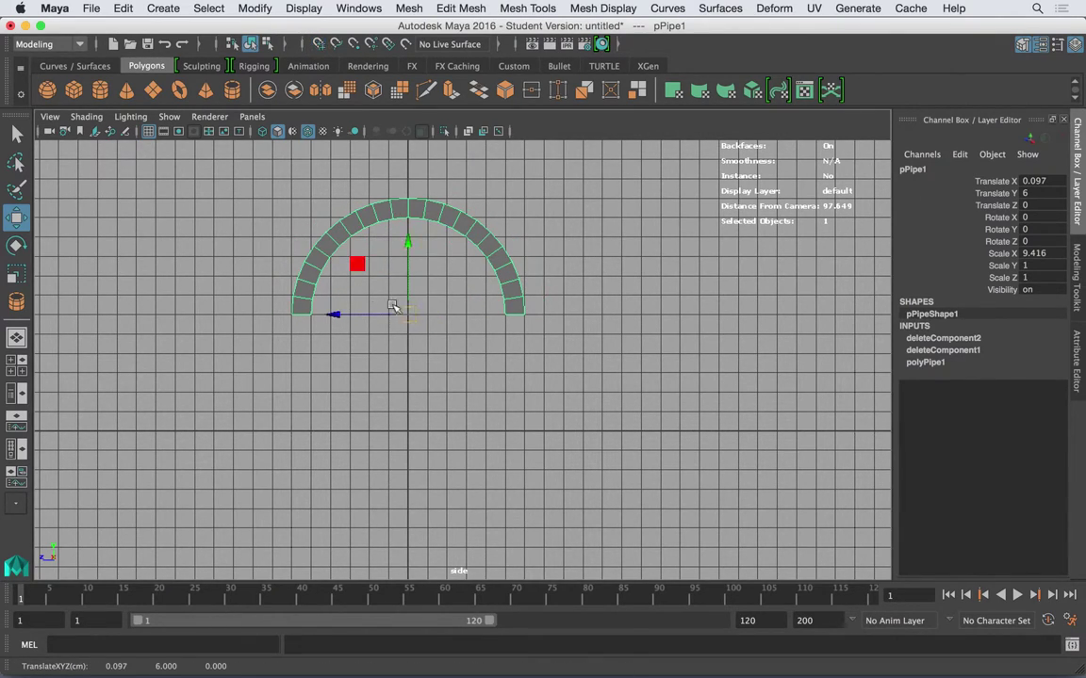
Extrude the two bottom end edges of the arch together, without offsetting them yet
left_click(547, 273)
left_click(502, 273)
middle_click_drag(502, 275, 538, 276, "alt")
right_click_drag(537, 276, 384, 288, "alt")
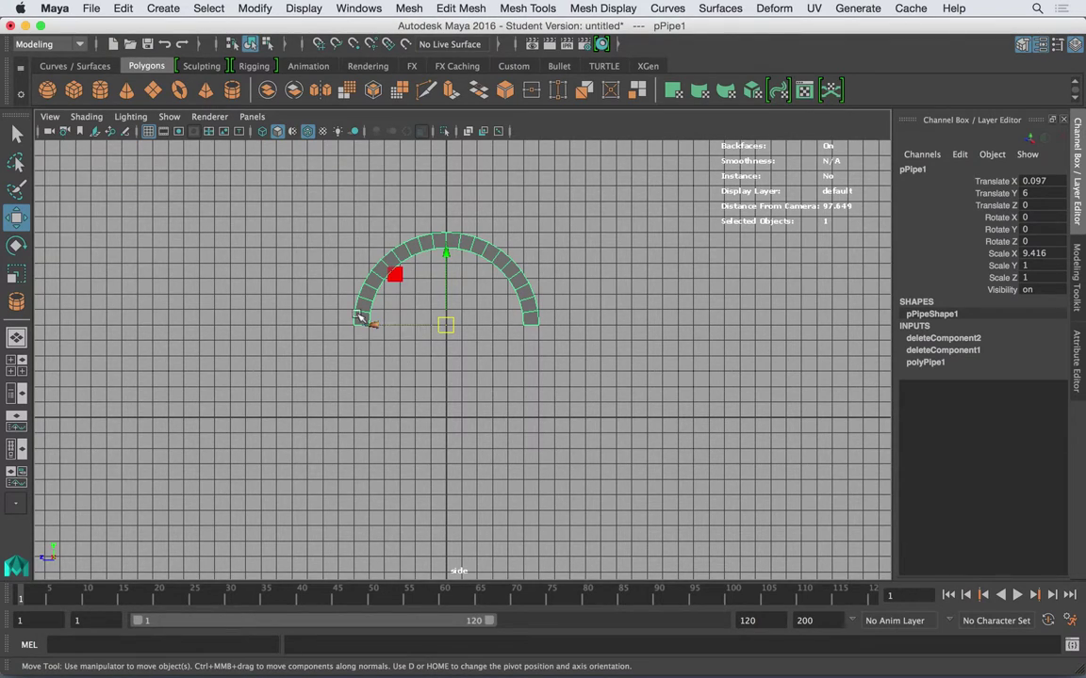
scroll(361, 334, "up", 3)
right_click_drag(322, 243, 320, 202)
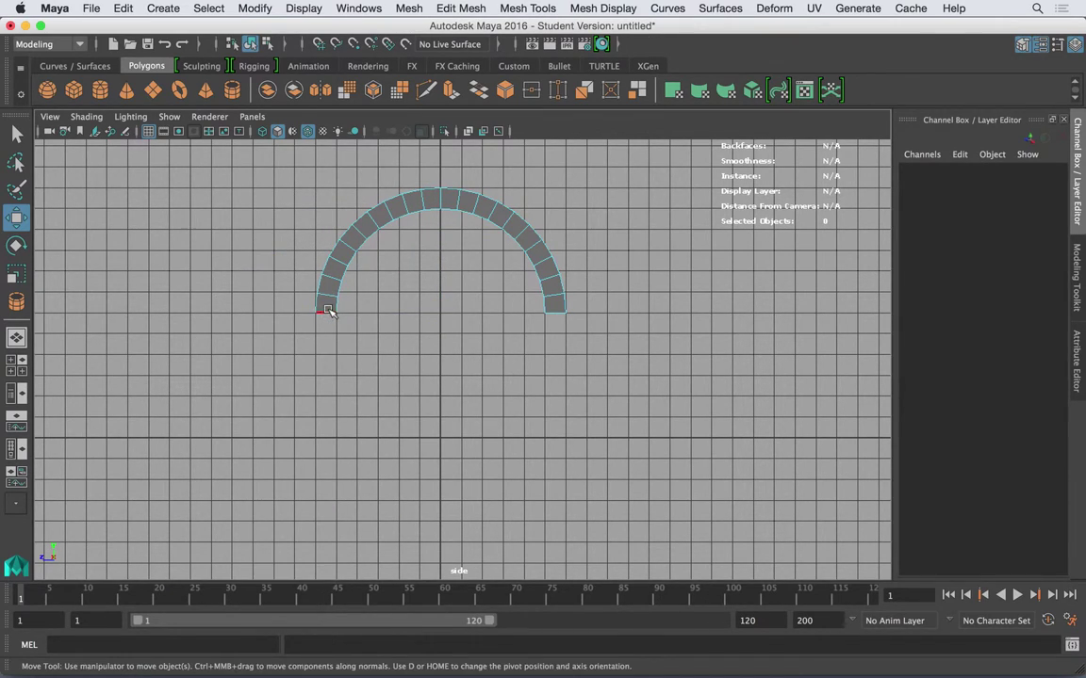
left_click(328, 311)
left_click(556, 314, "shift")
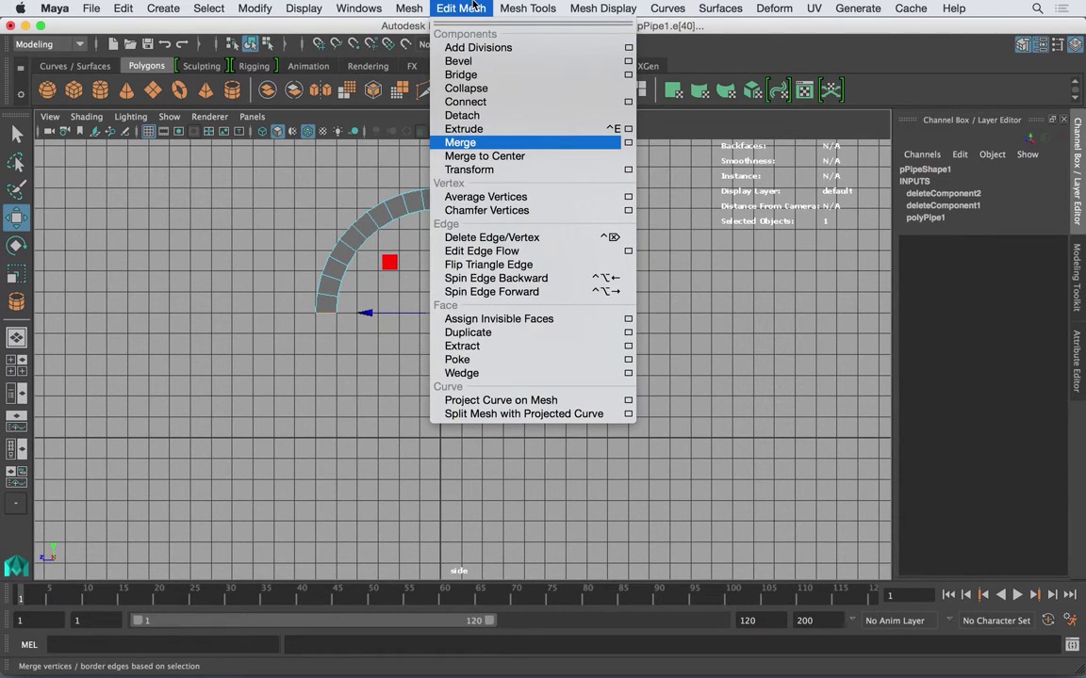
left_click(474, 131)
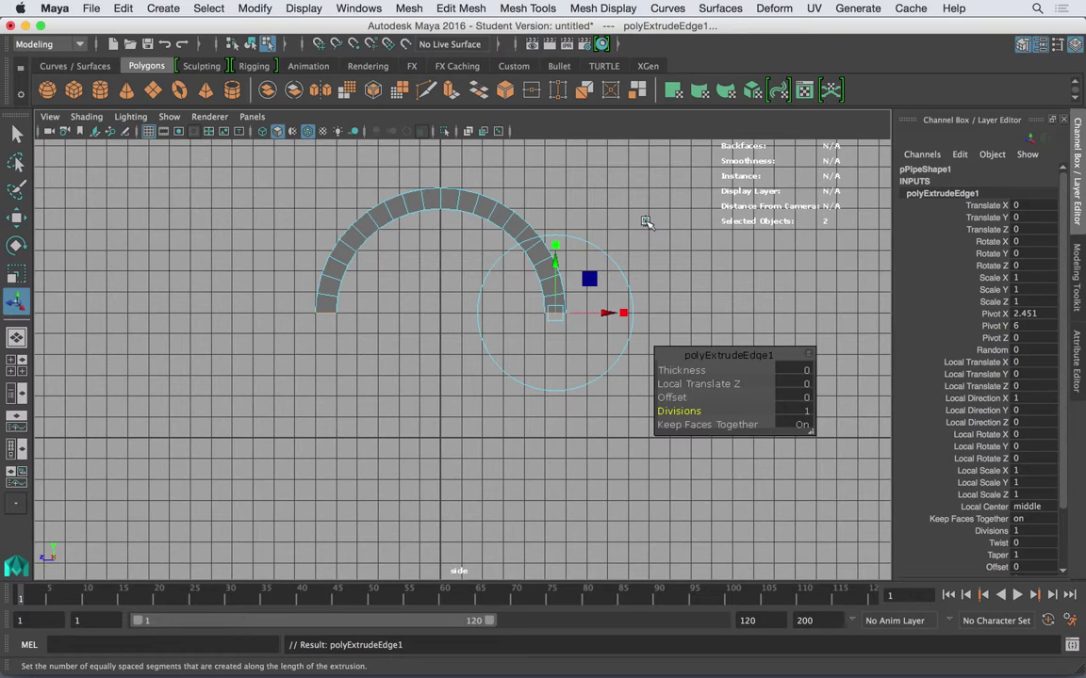
Pull both extruded end edges straight down about 8 units along the world Y axis to form two legs
left_click_drag(555, 260, 557, 369)
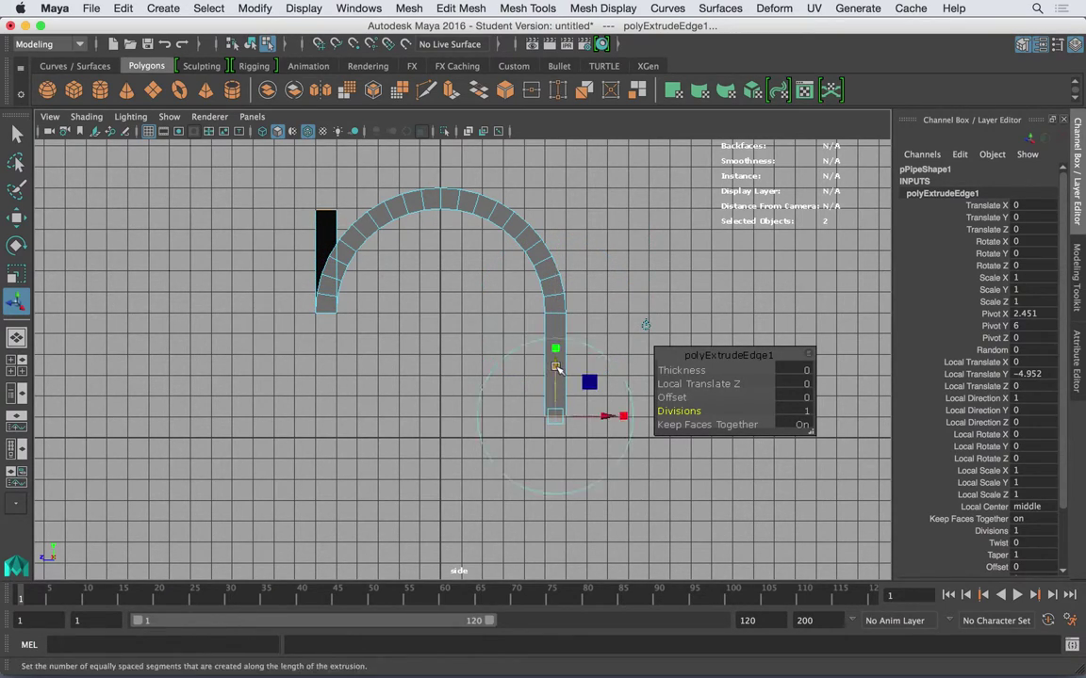
key("z")
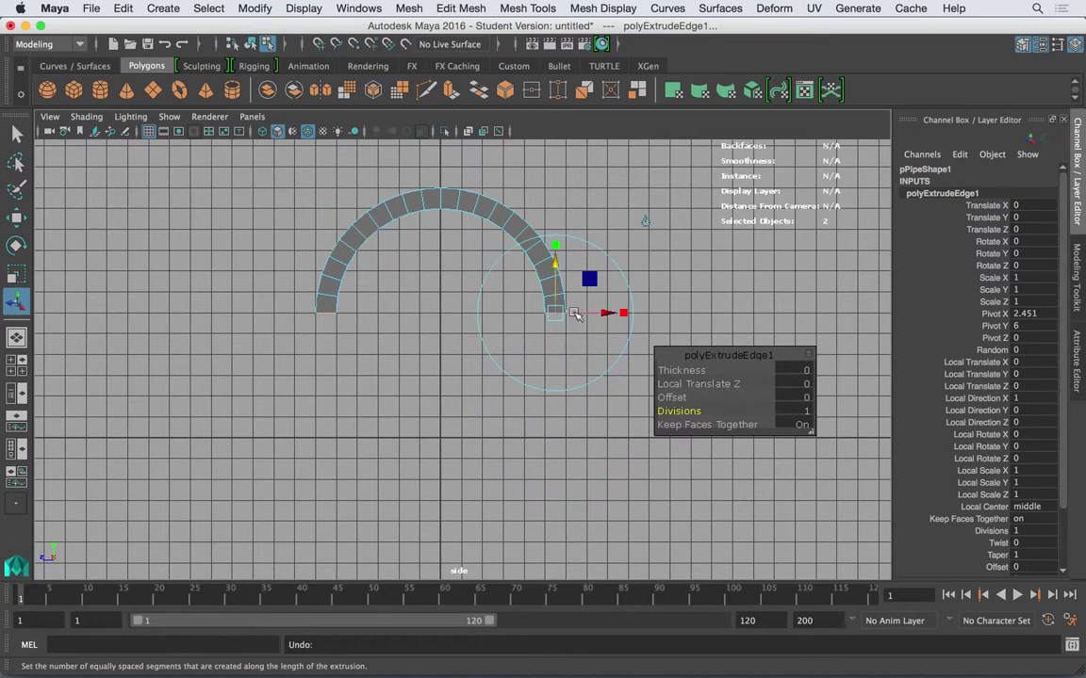
left_click(647, 220)
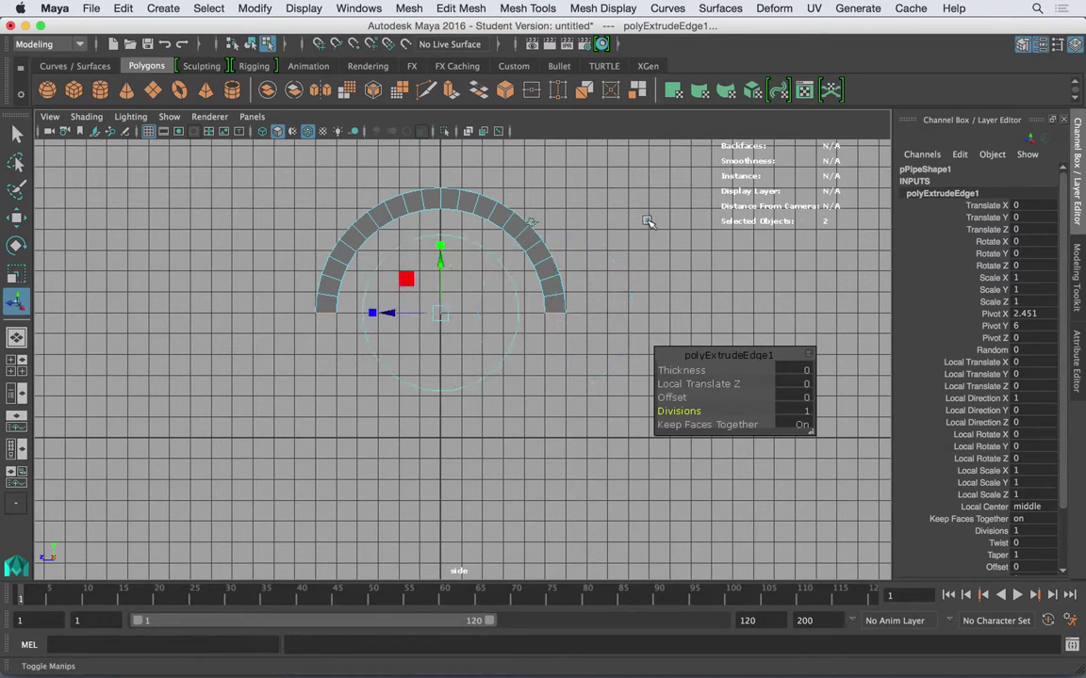
left_click_drag(443, 267, 436, 461)
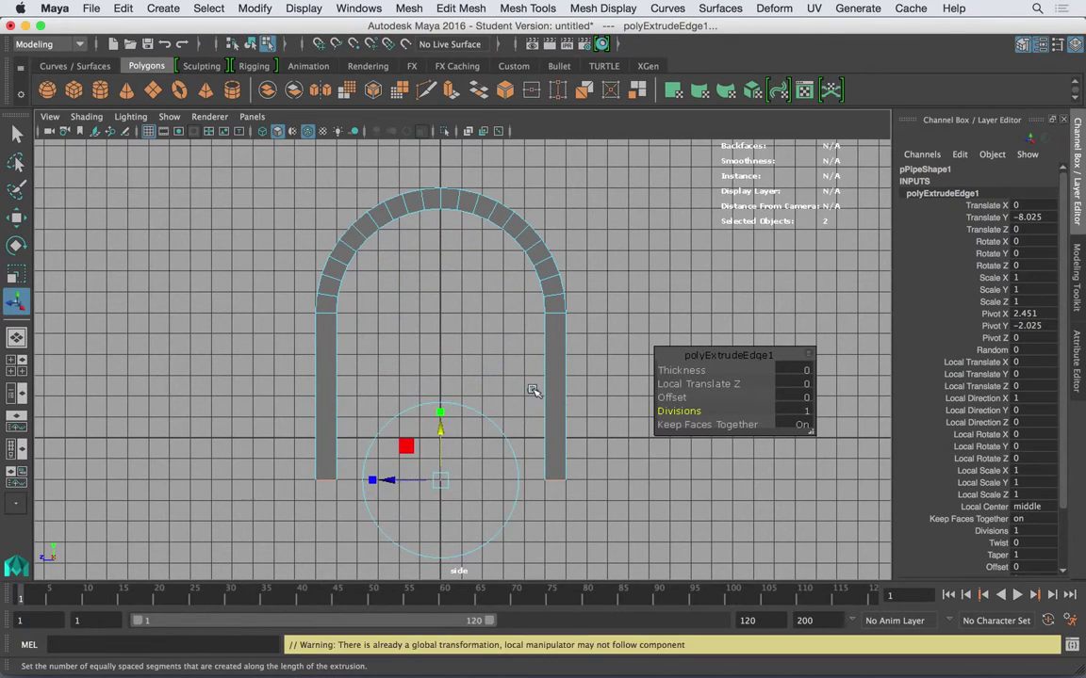
left_click(534, 390)
left_click_drag(556, 429, 557, 442)
key("super+z")
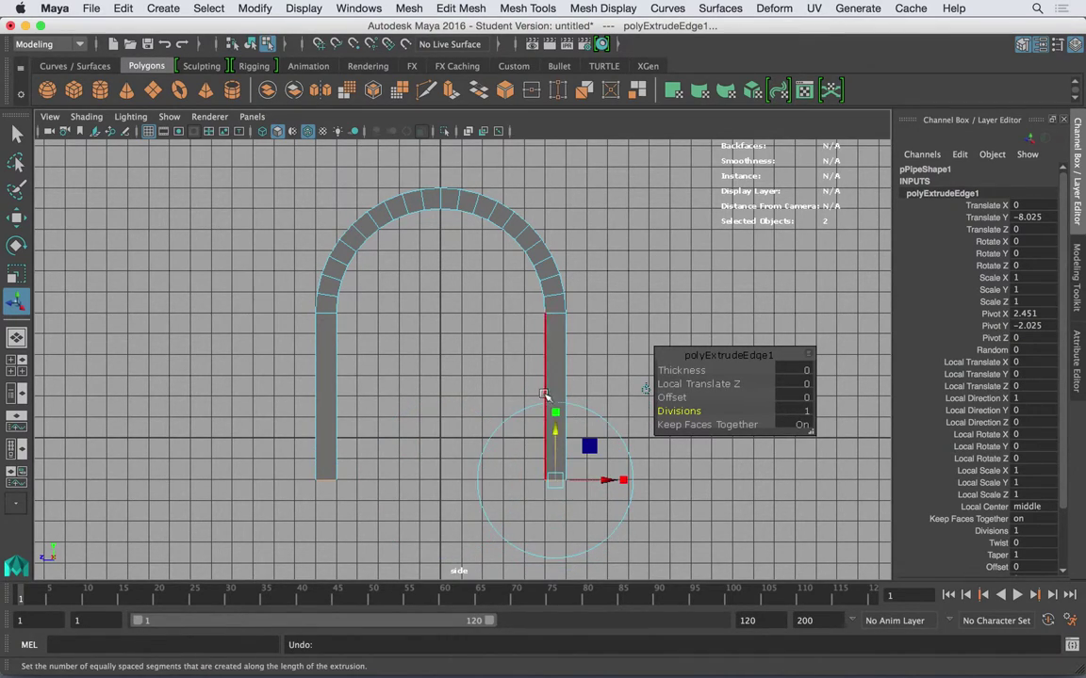
left_click(642, 391)
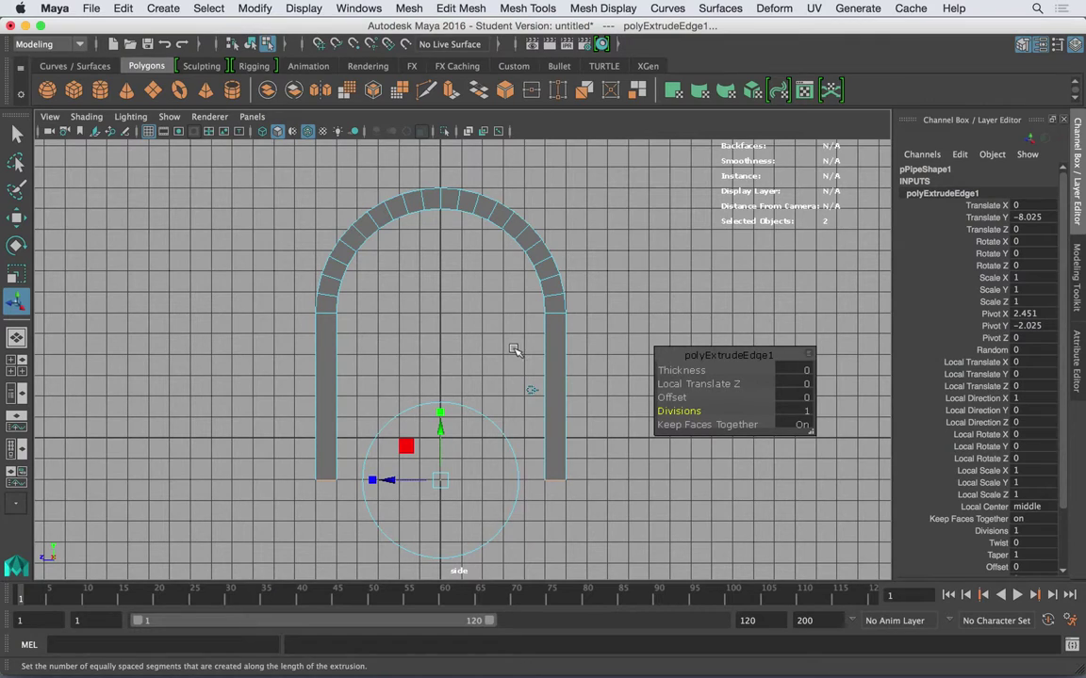
Lengthen both legs of the arch by pulling the extrusion down to about 18 units in world Y
left_click_drag(438, 431, 438, 487)
scroll(462, 372, "up", 2)
scroll(471, 370, "down", 5)
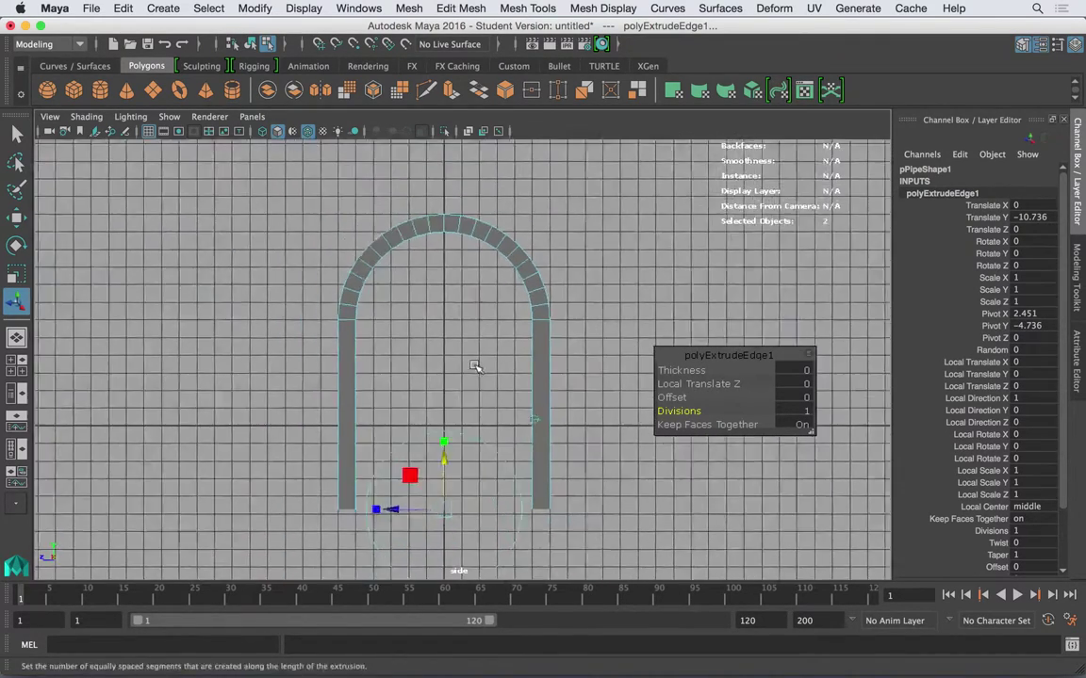
left_click_drag(455, 390, 453, 463)
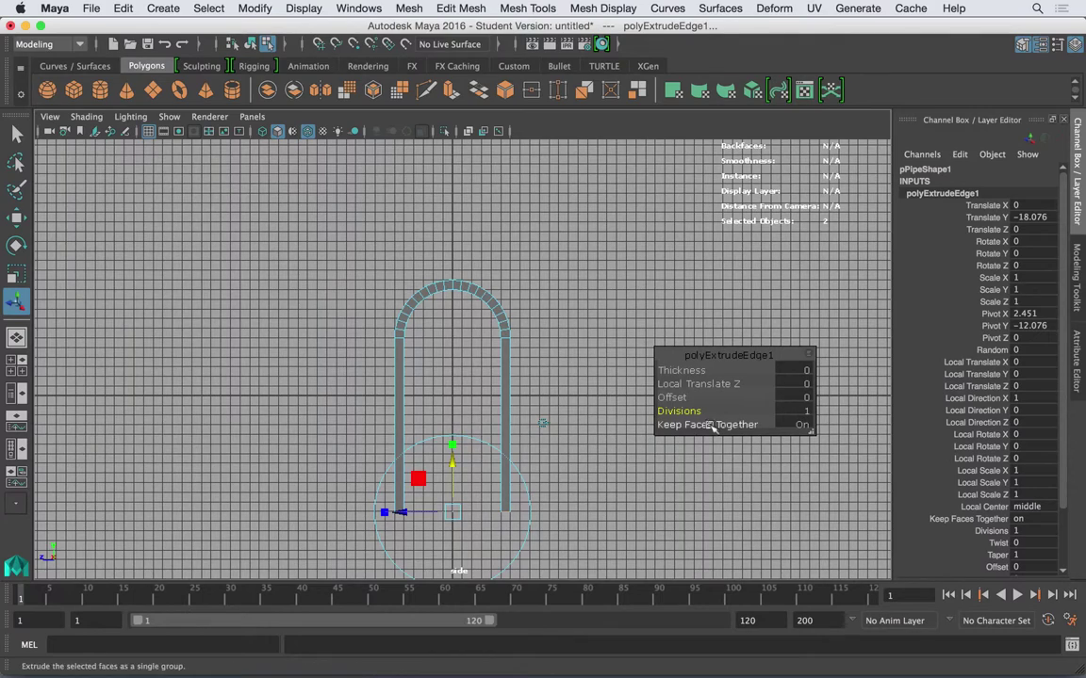
Set the leg extrusion's divisions to 19 so the segments match the size of those in the curve
left_click_drag(721, 354, 628, 281)
left_click_drag(586, 337, 719, 356)
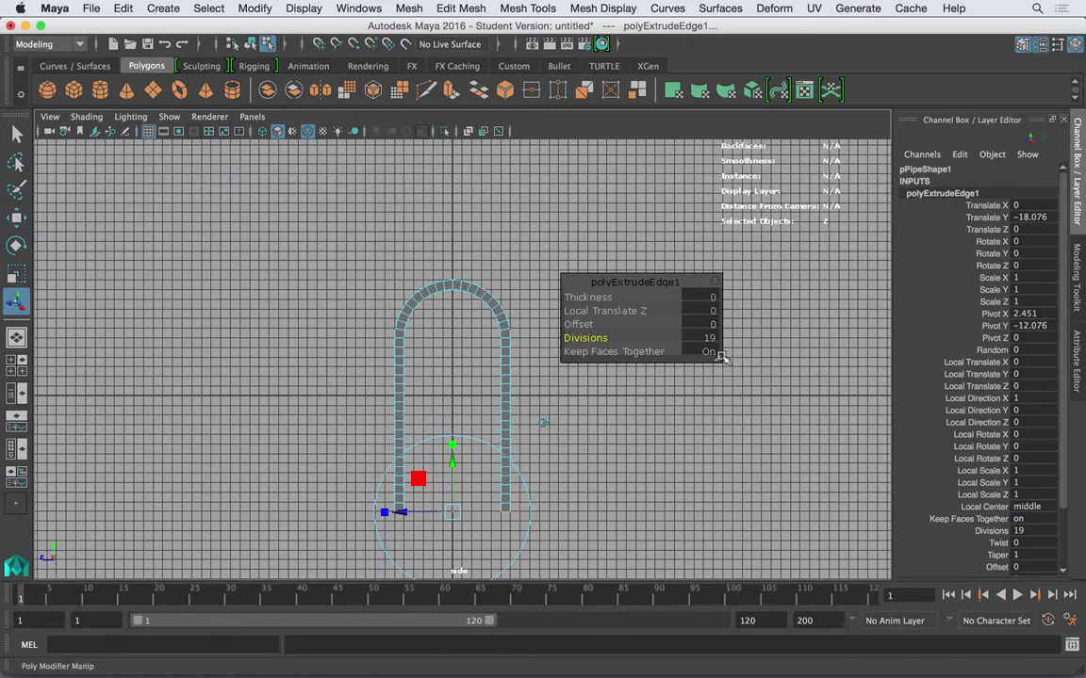
scroll(504, 357, "down", 3)
scroll(502, 356, "up", 8)
scroll(501, 354, "up", 3)
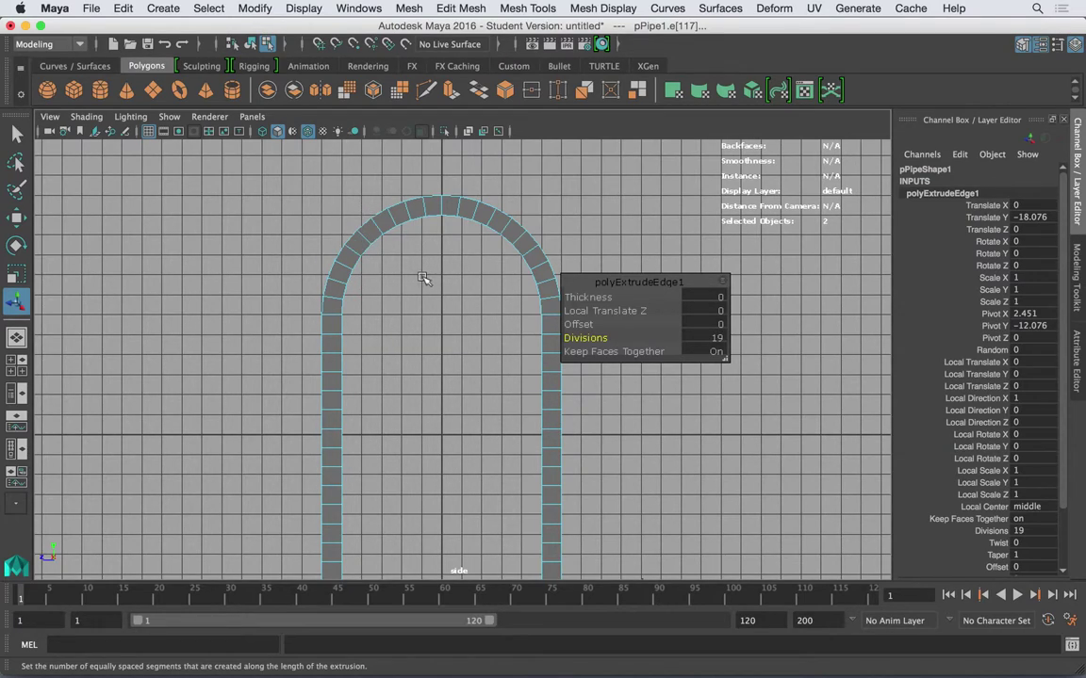
Return from edge selection to object mode and deselect the arch
middle_click_drag(417, 264, 417, 252)
right_click_drag(445, 209, 529, 182)
left_click(528, 182)
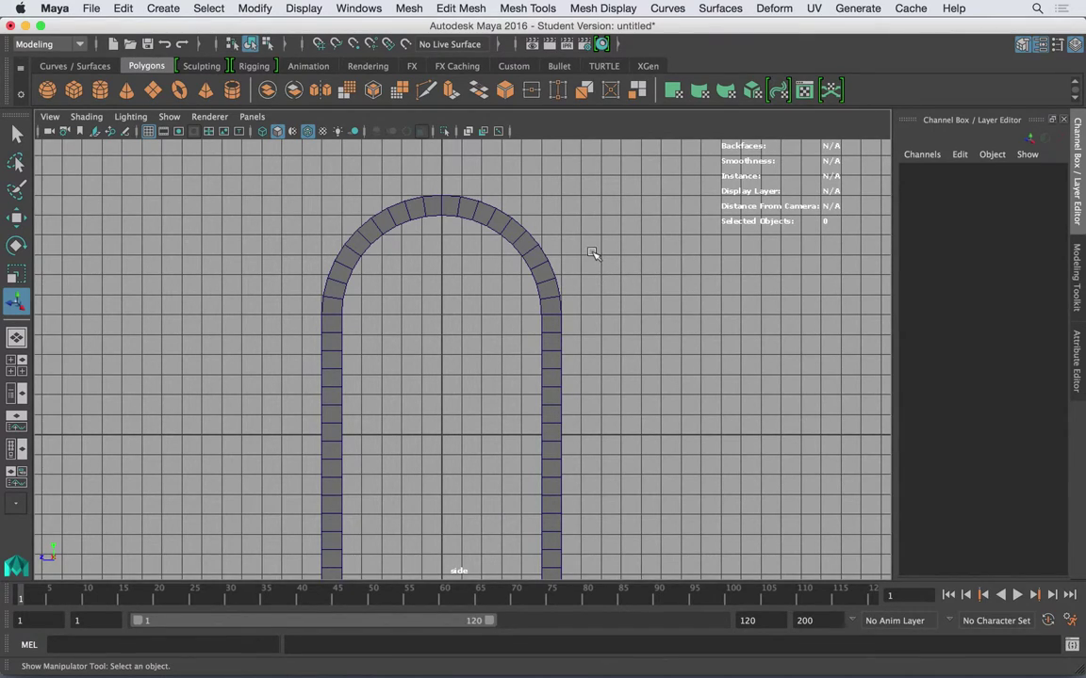
middle_click_drag(601, 279, 557, 267, "alt")
right_click_drag(557, 267, 323, 235, "alt")
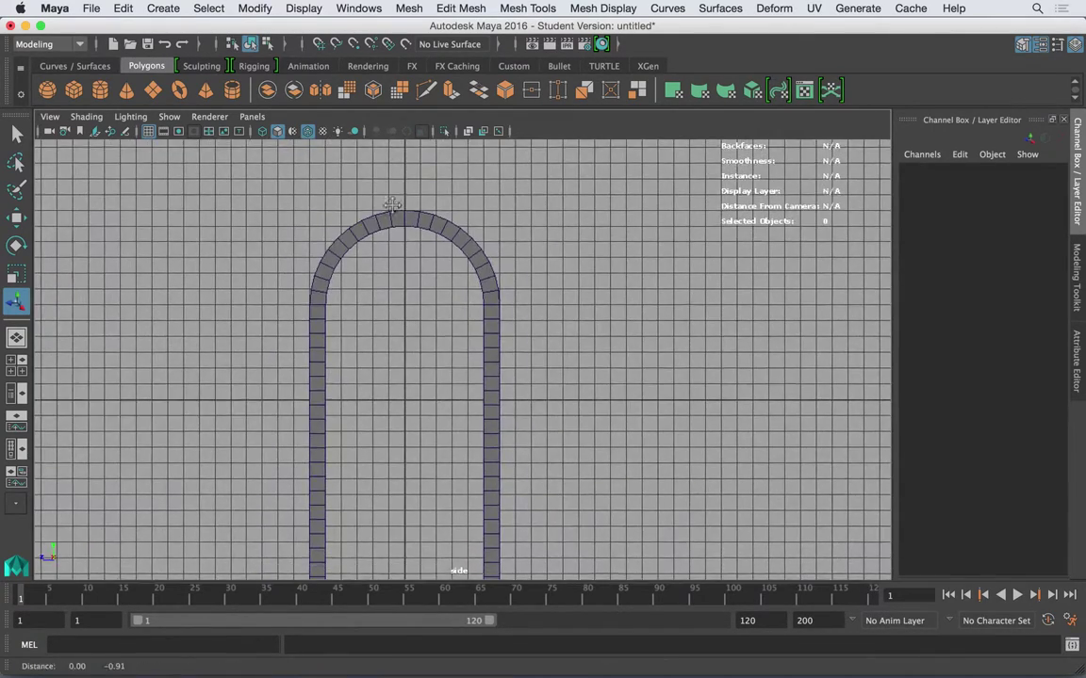
middle_click_drag(324, 236, 333, 269, "alt")
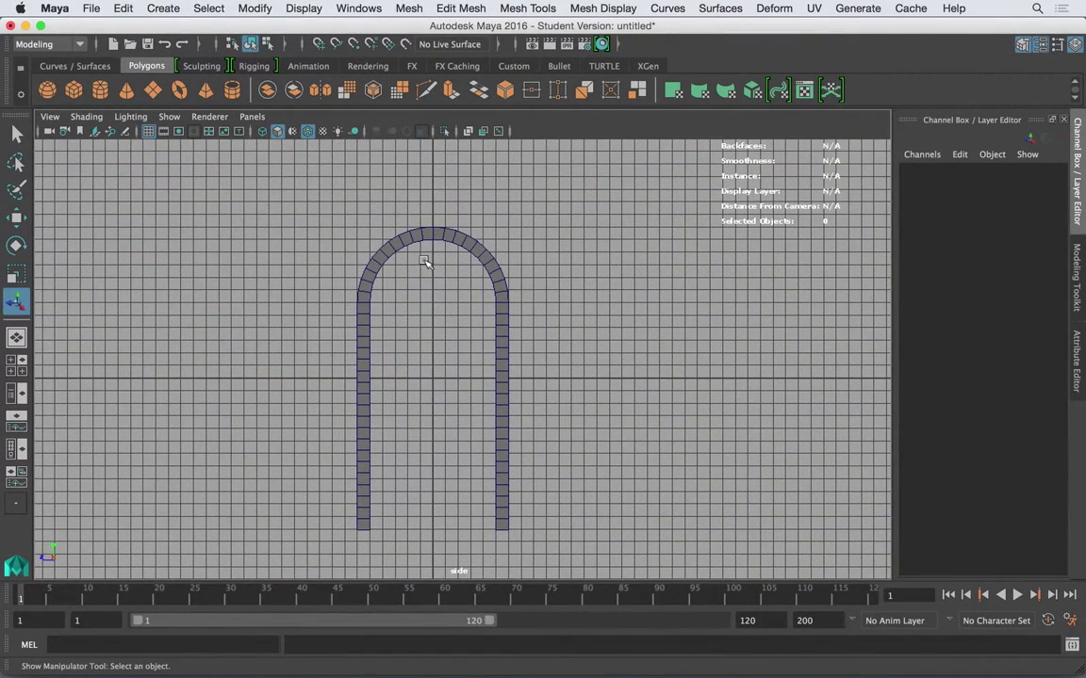
Select the arch and move it freely to about Y 10 and Z 0.7
left_click(463, 243)
key("w")
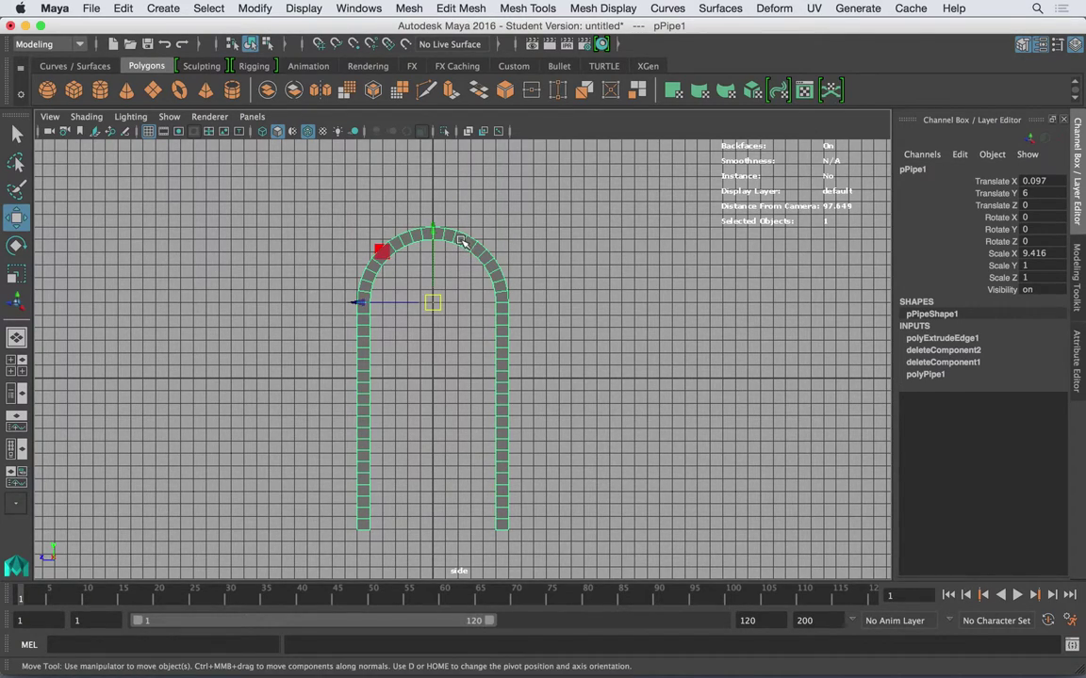
left_click_drag(438, 305, 413, 247)
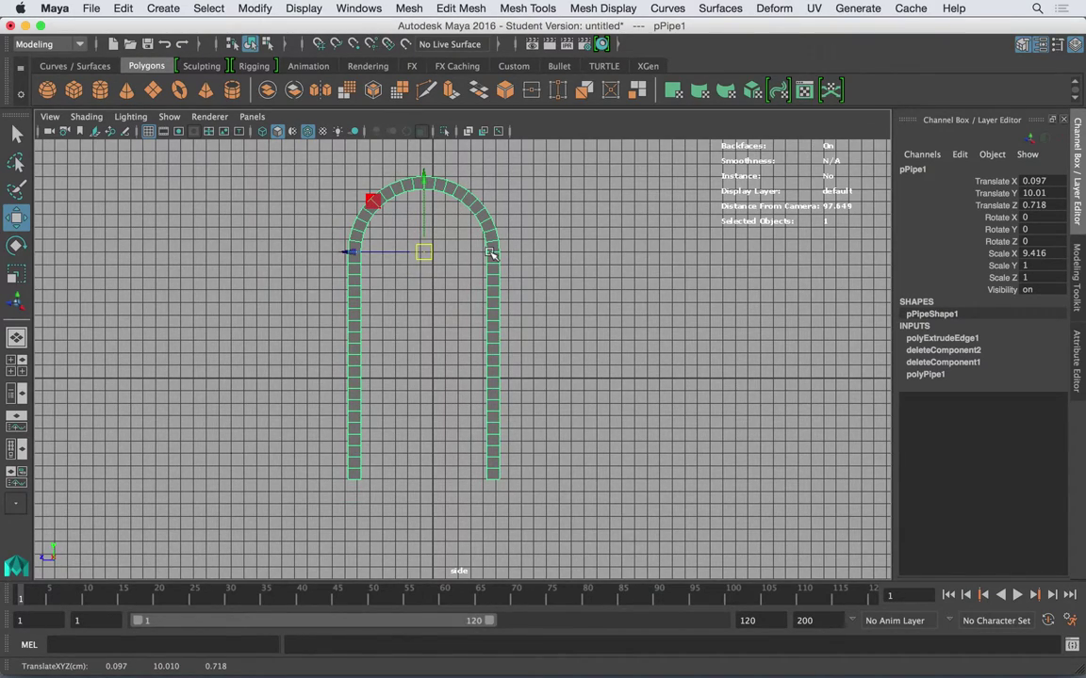
Try to reposition the arch's pivot point away from the centre of its curve
key("d")
left_click_drag(422, 251, 514, 329)
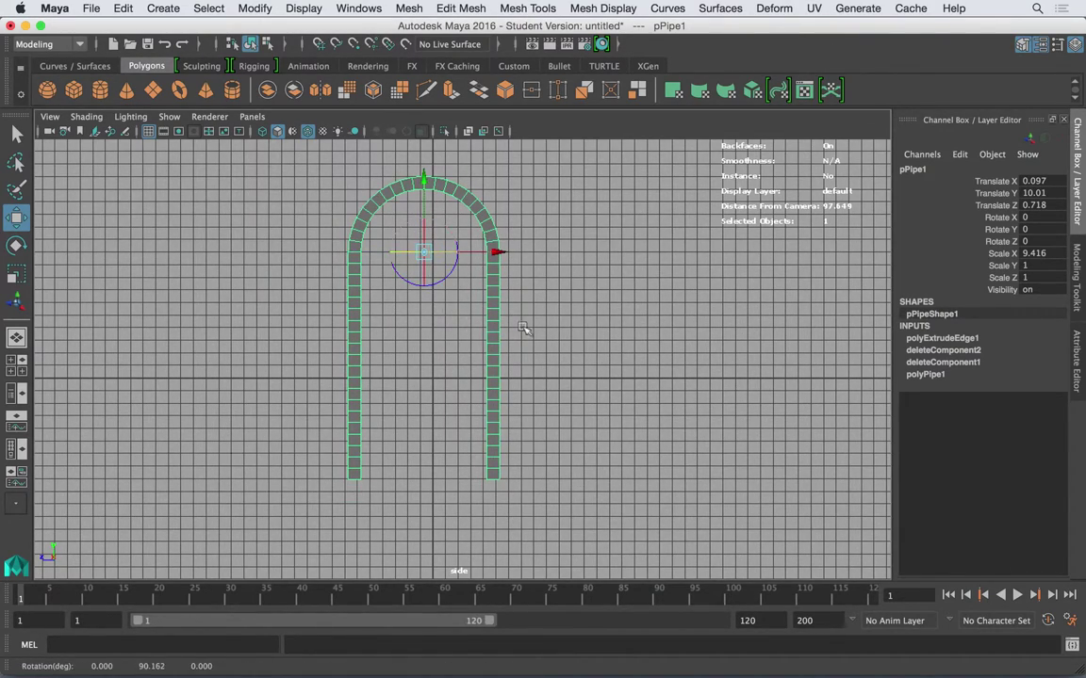
left_click(427, 256)
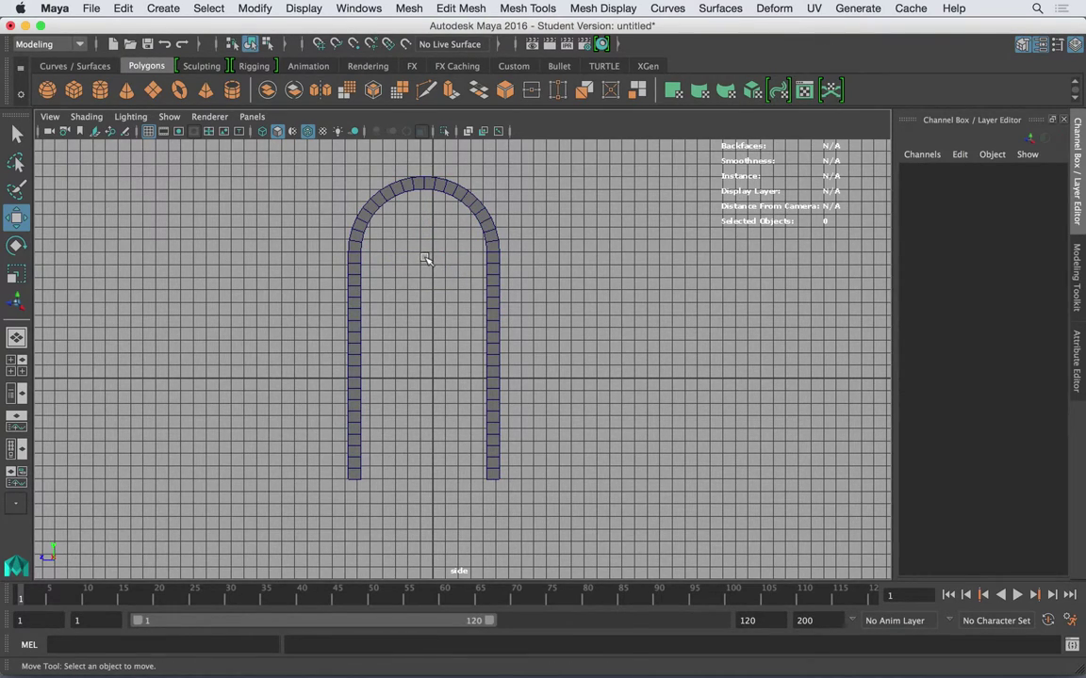
scroll(495, 267, "up", 3)
middle_click_drag(492, 259, 552, 296, "alt")
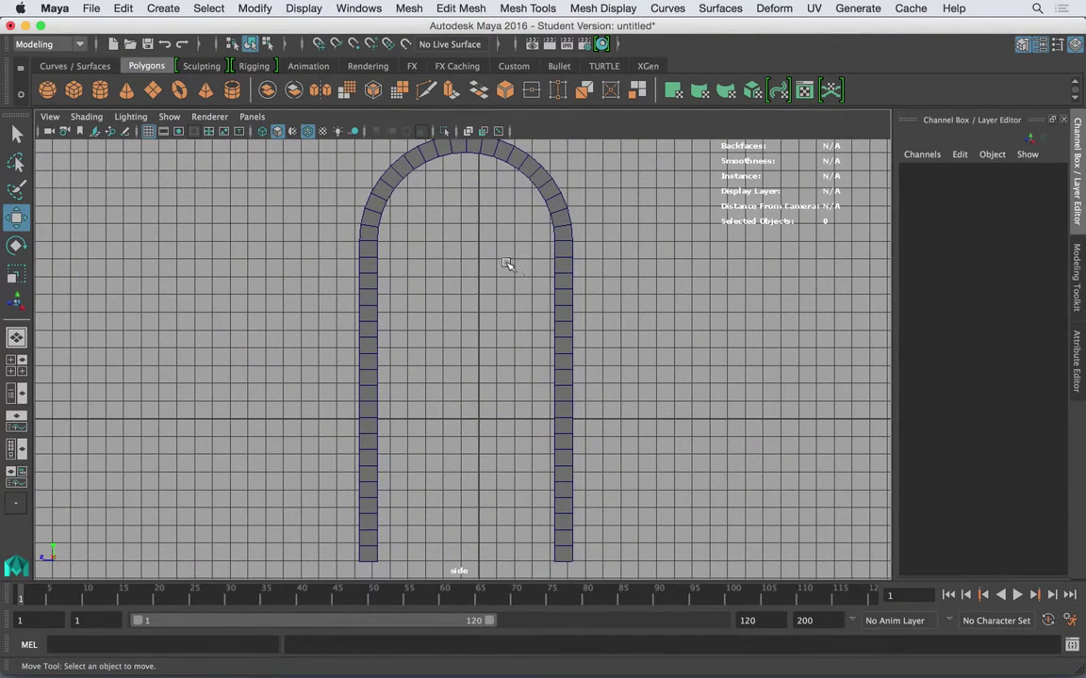
Reselect the arch and move its pivot point freely to about Y 5.3 and Z -1.8, between the legs
left_click(551, 196)
key("d")
left_click_drag(465, 242, 469, 359)
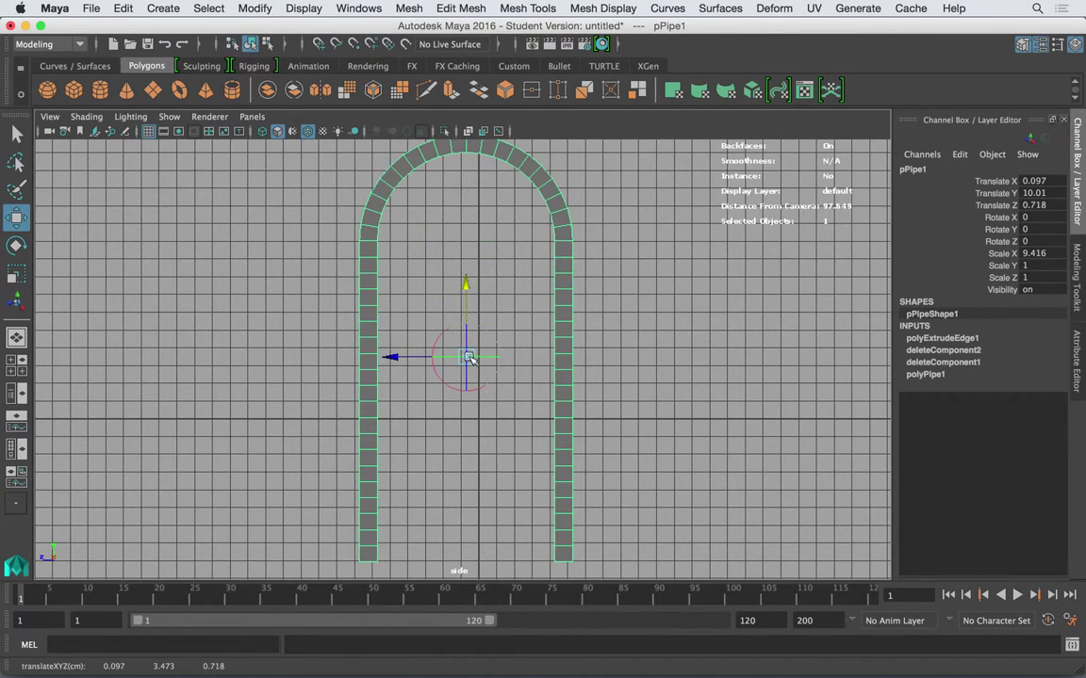
left_click_drag(465, 366, 508, 329)
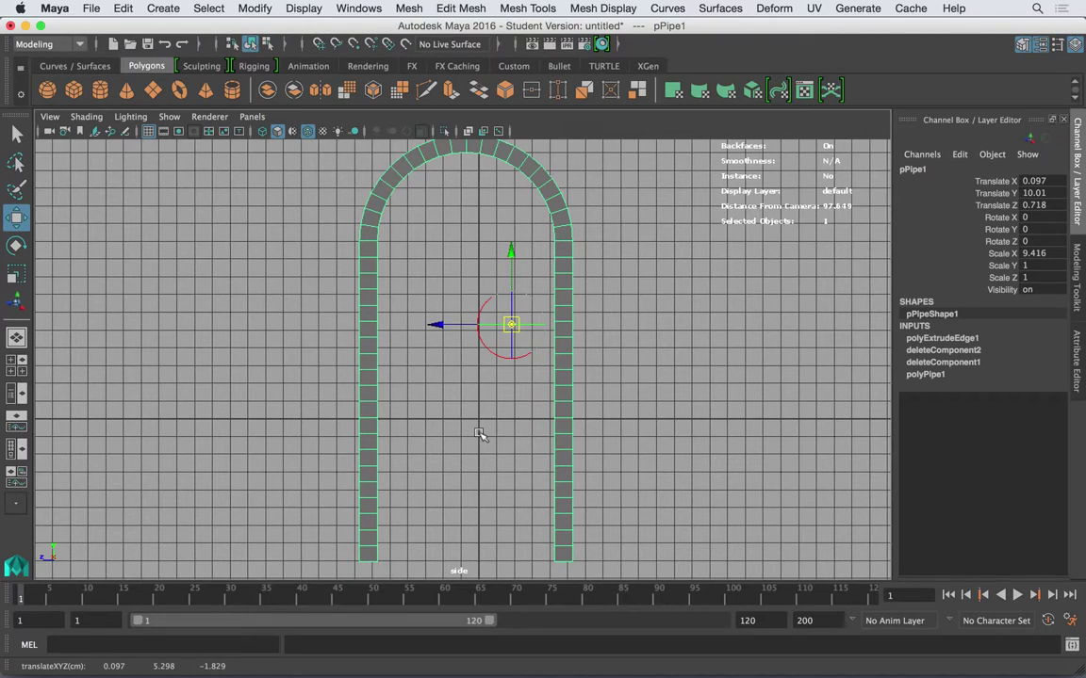
Snap the pivot to the outer bottom corner of the arch's left leg, and snap the arch by that corner to the grid origin
key("v")
mouse_move(368, 565)
middle_mouse_down()
mouse_move(556, 570)
mouse_move(344, 558)
middle_mouse_up()
key("d")
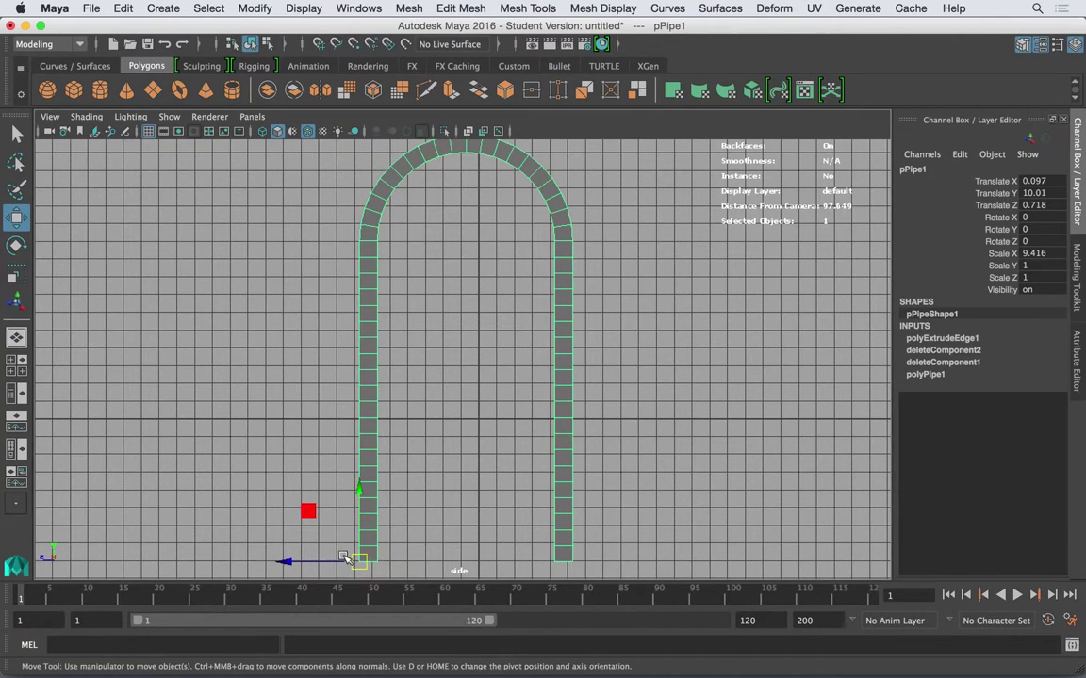
left_click_drag(359, 561, 483, 421)
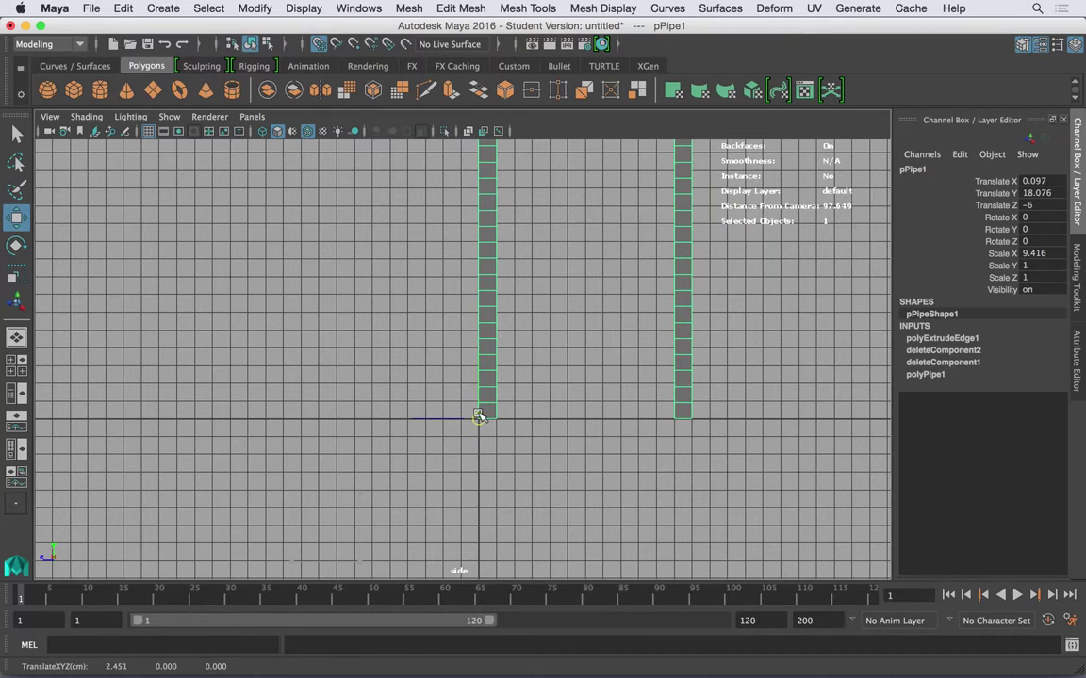
key("f")
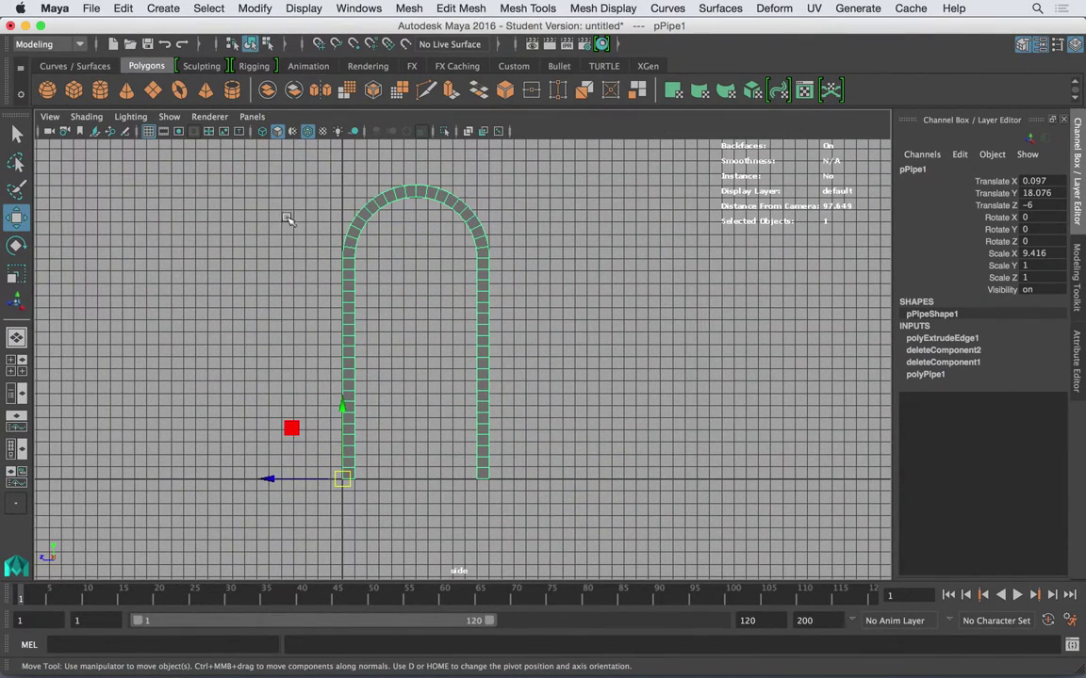
Examine the whole arch standing on the grid in the perspective view, and reselect it
key("space")
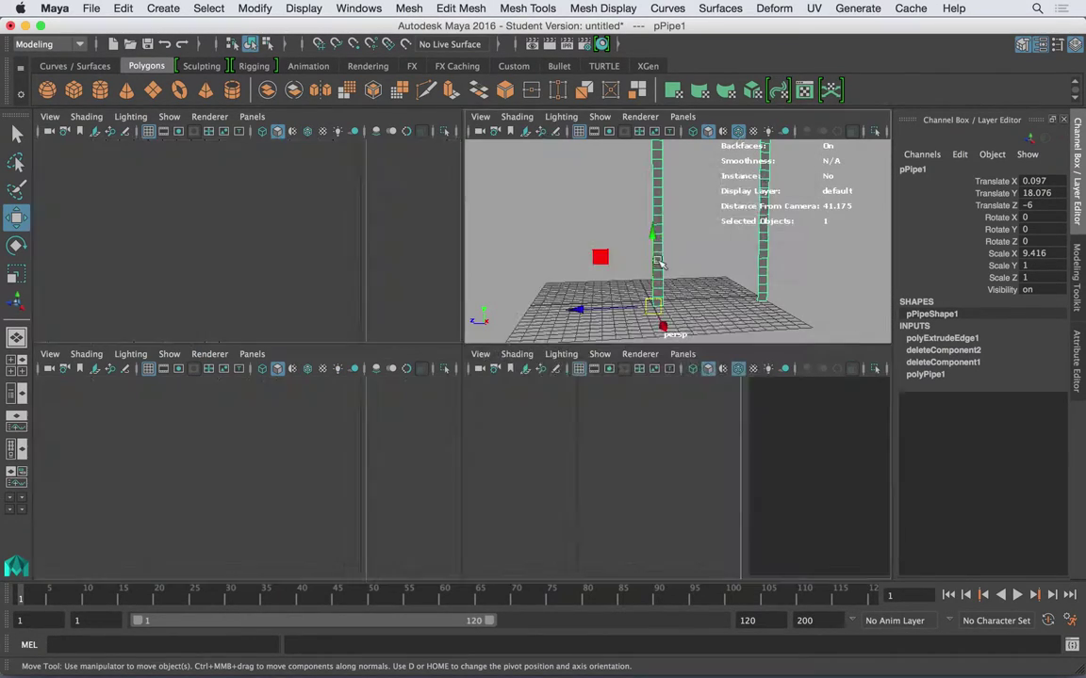
key("space")
left_click_drag(607, 271, 661, 276, "alt")
right_click_drag(661, 276, 460, 245, "alt")
left_click_drag(460, 245, 534, 214, "alt")
left_click(591, 262)
left_click(533, 219)
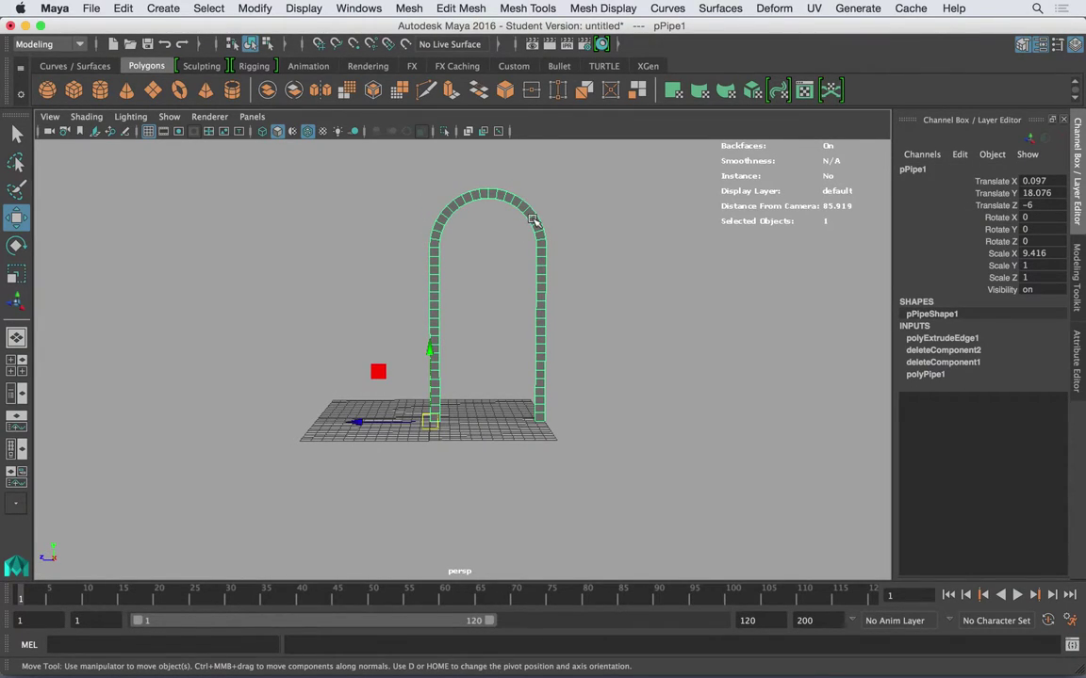
Switch to Chrome to examine the arched base in the water tower photograph, and return to Maya
key("super+Tab")
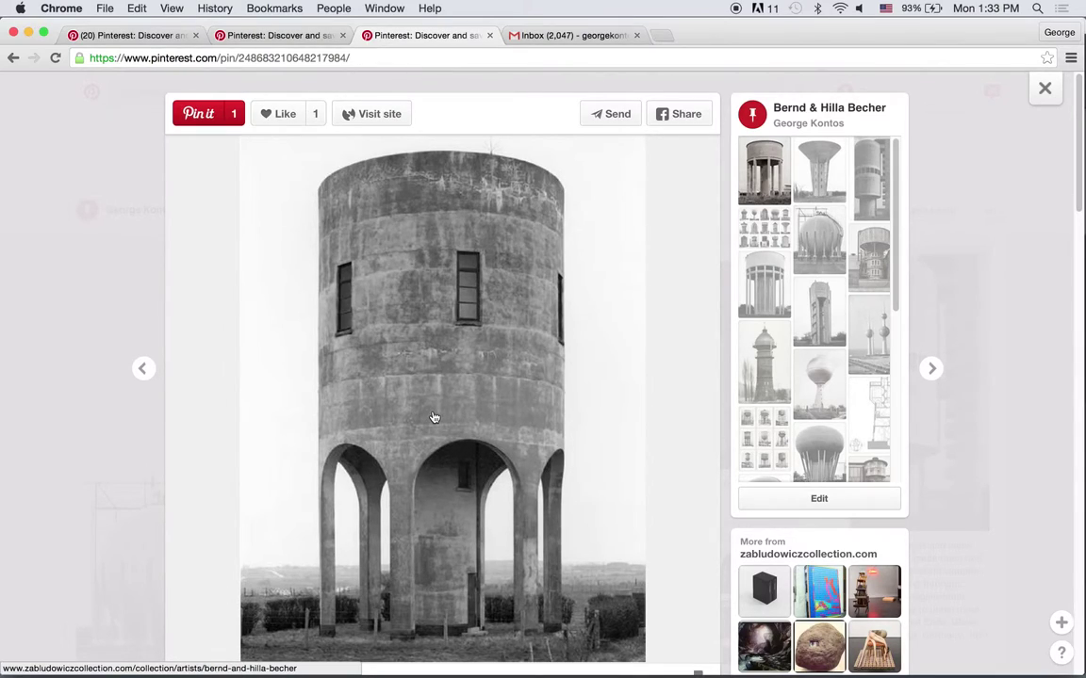
key("super+Tab")
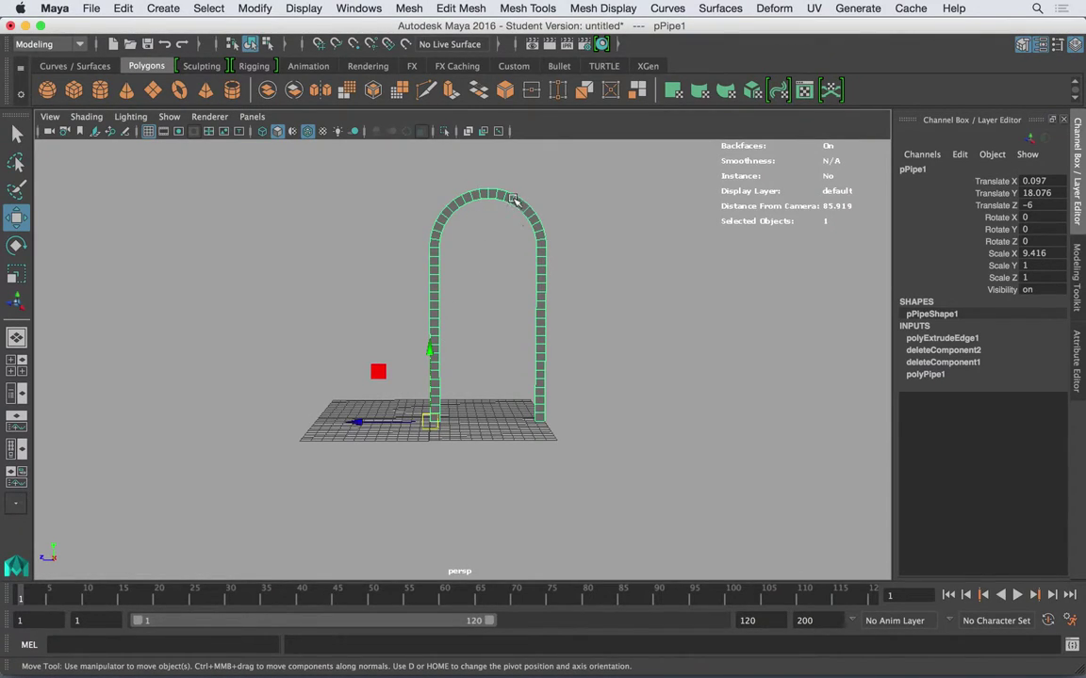
left_click_drag(514, 200, 505, 231, "alt")
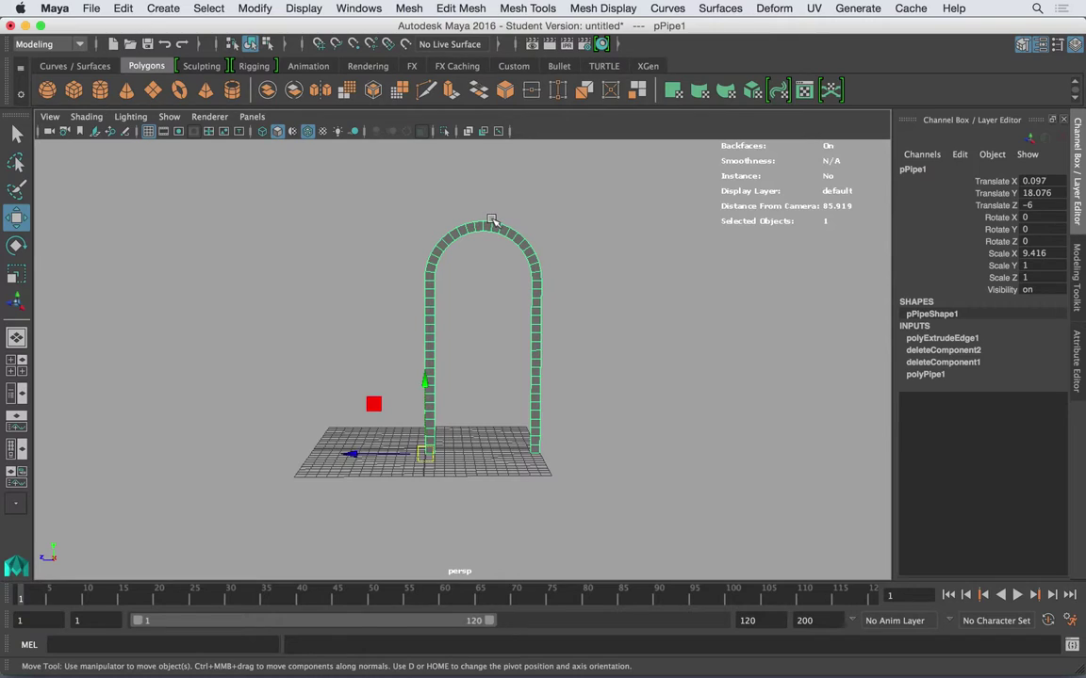
Show the arch in the side view, hide the grid, and frame the whole arch
key("space")
left_click_drag(491, 219, 577, 252)
key("space")
middle_click_drag(489, 243, 529, 251, "alt")
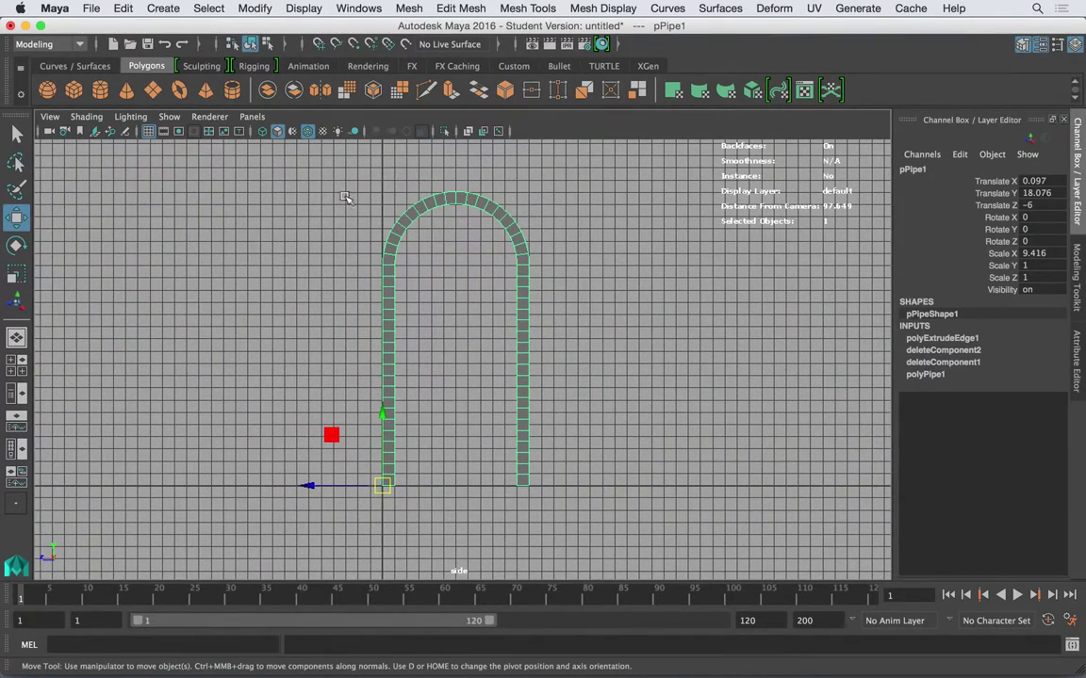
left_click(148, 133)
middle_click_drag(370, 207, 395, 229, "alt")
right_click_drag(412, 223, 441, 219, "alt")
scroll(440, 220, "up", 1)
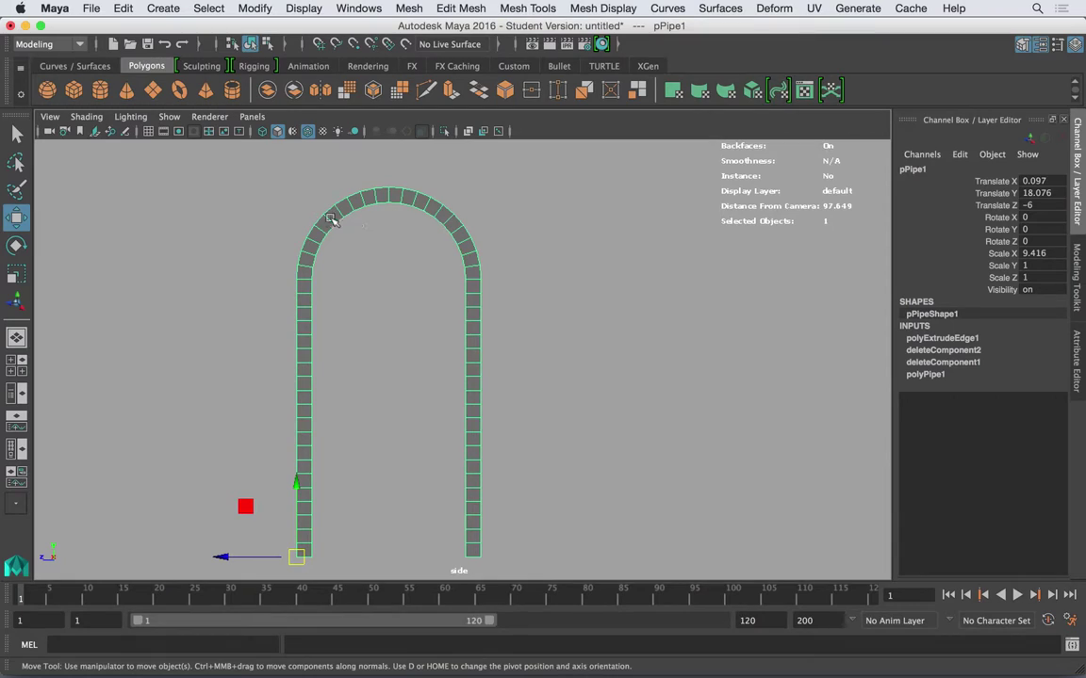
Lasso-select the vertices along the outer edge of the arch's curve in vertex mode
right_click(409, 195)
left_click(356, 198)
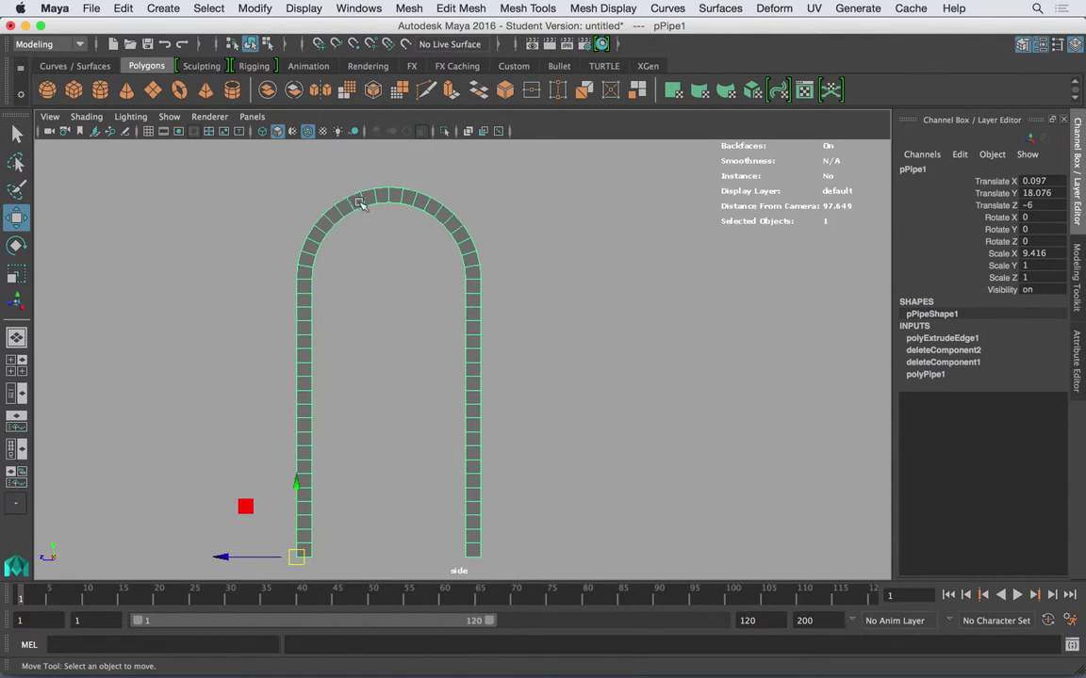
left_click(16, 162)
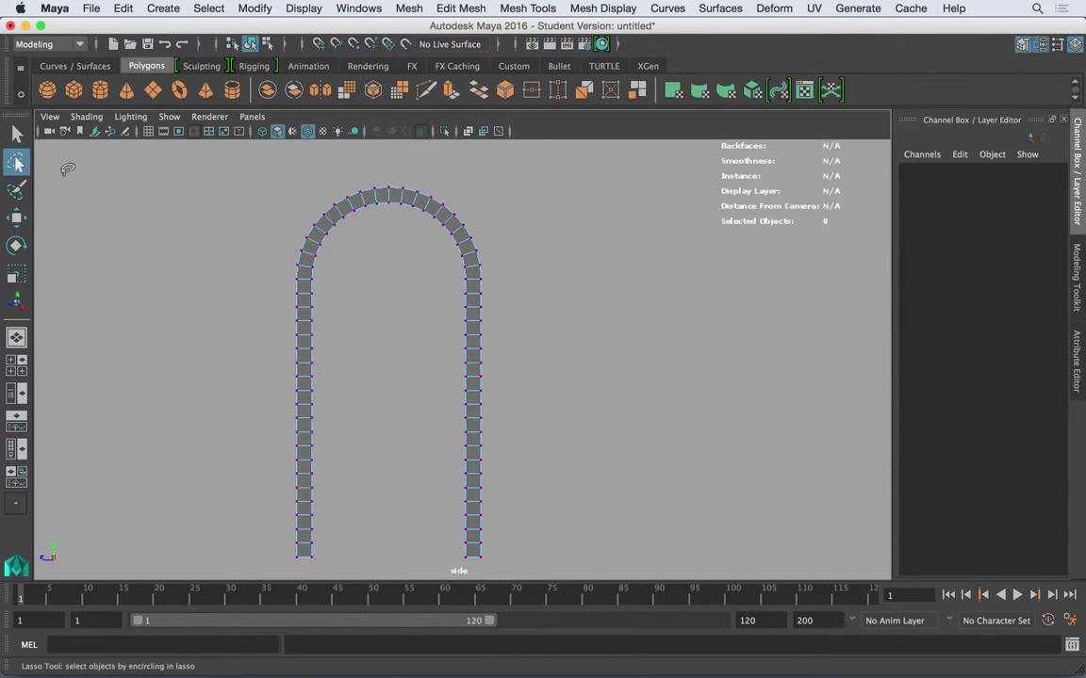
scroll(325, 213, "up", 3)
left_click_drag(266, 308, 323, 247)
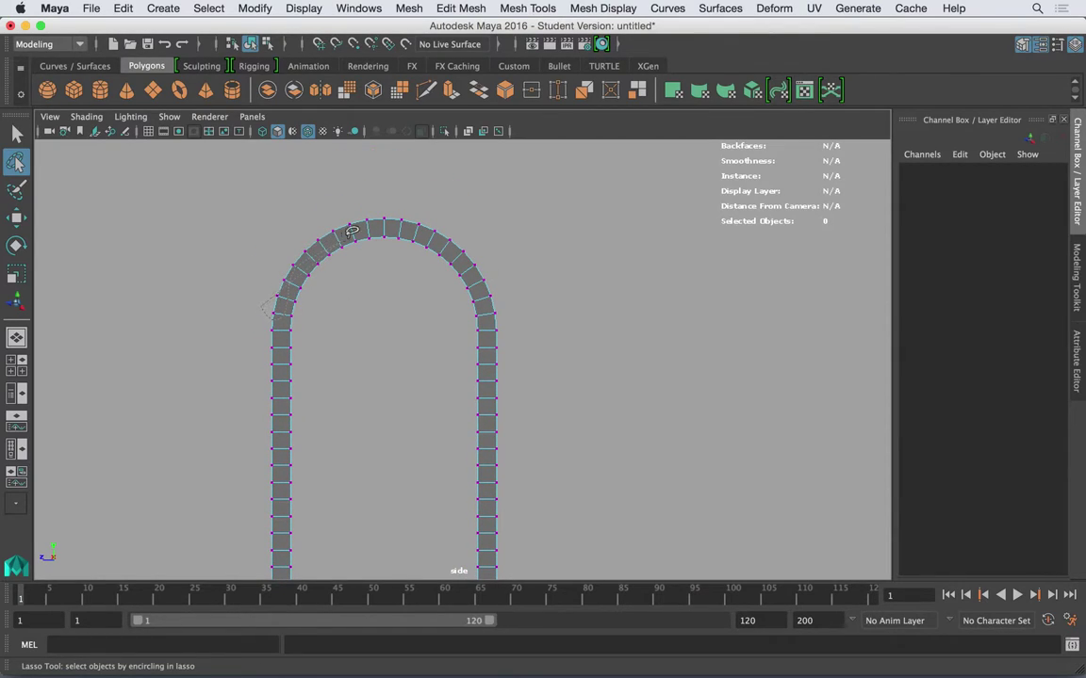
left_click_drag(415, 227, 442, 244)
mouse_move(480, 279)
left_mouse_down()
mouse_move(486, 294)
mouse_move(532, 238)
mouse_move(490, 217)
left_mouse_up()
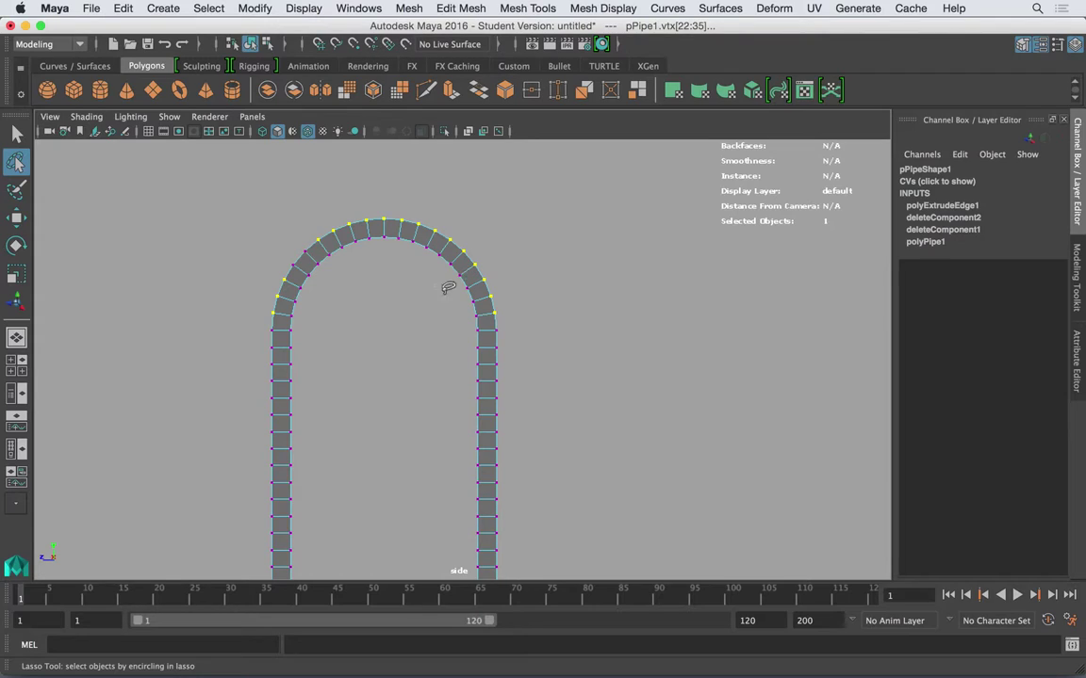
Add the missed outer-curve vertices to the selection and deselect the lowest outer vertex at each end of the curve
mouse_move(310, 241)
left_mouse_down("shift")
mouse_move(282, 245)
mouse_move(316, 265)
mouse_move(305, 240)
mouse_move(334, 232)
mouse_move(281, 240)
mouse_move(319, 196)
left_mouse_up("shift")
mouse_move(318, 195)
left_mouse_down()
mouse_move(309, 219)
mouse_move(330, 240)
mouse_move(355, 209)
left_mouse_up()
mouse_move(347, 188)
left_mouse_down()
mouse_move(308, 214)
mouse_move(289, 265)
left_mouse_up()
left_click_drag(359, 200, 354, 199, "ctrl+shift")
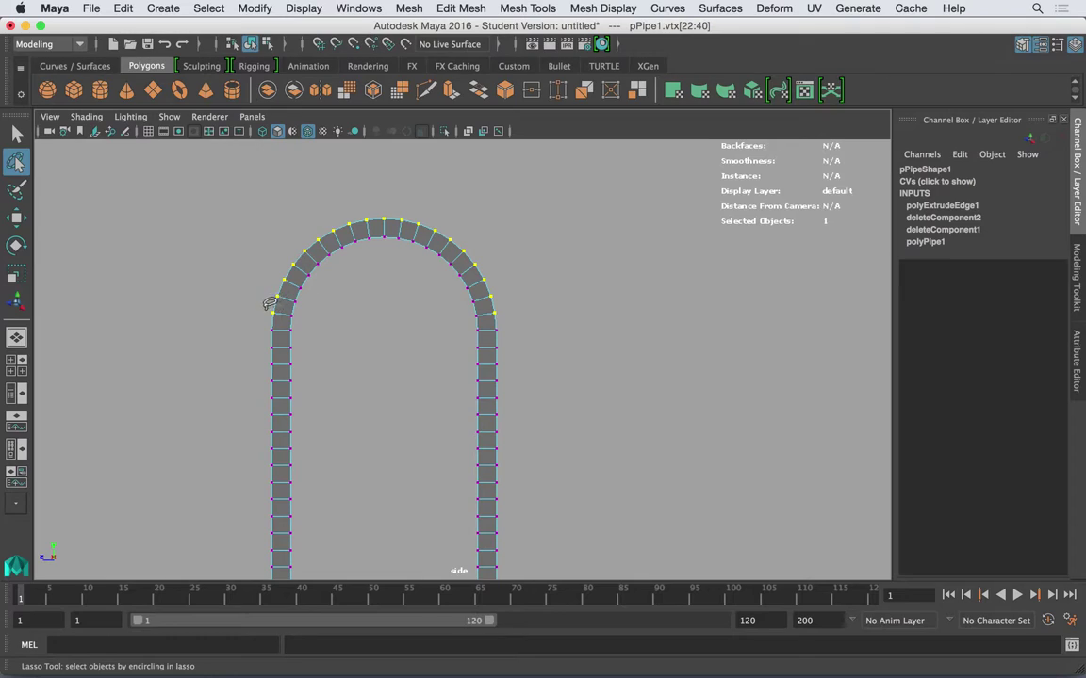
left_click_drag(289, 317, 292, 317, "ctrl")
left_click_drag(492, 306, 507, 304, "ctrl")
Flatten the selected vertices into a horizontal line just above the inner curve and widen it to the legs' outer width
key("r")
middle_click_drag(408, 236, 412, 288, "alt")
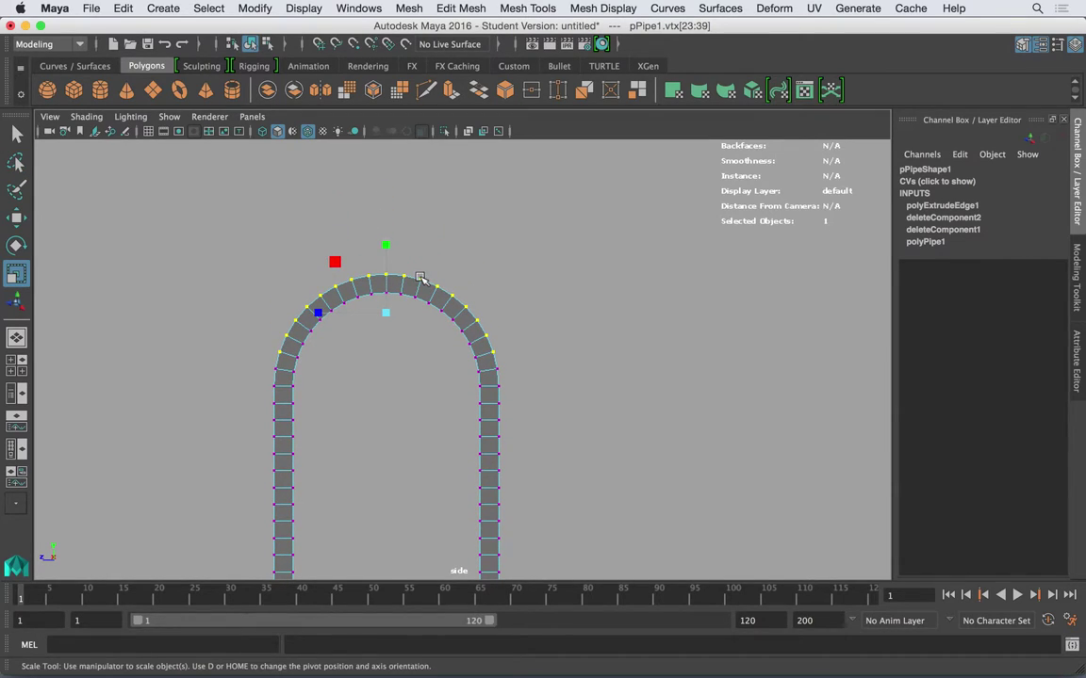
key("w")
left_click_drag(391, 245, 373, 276)
key("r")
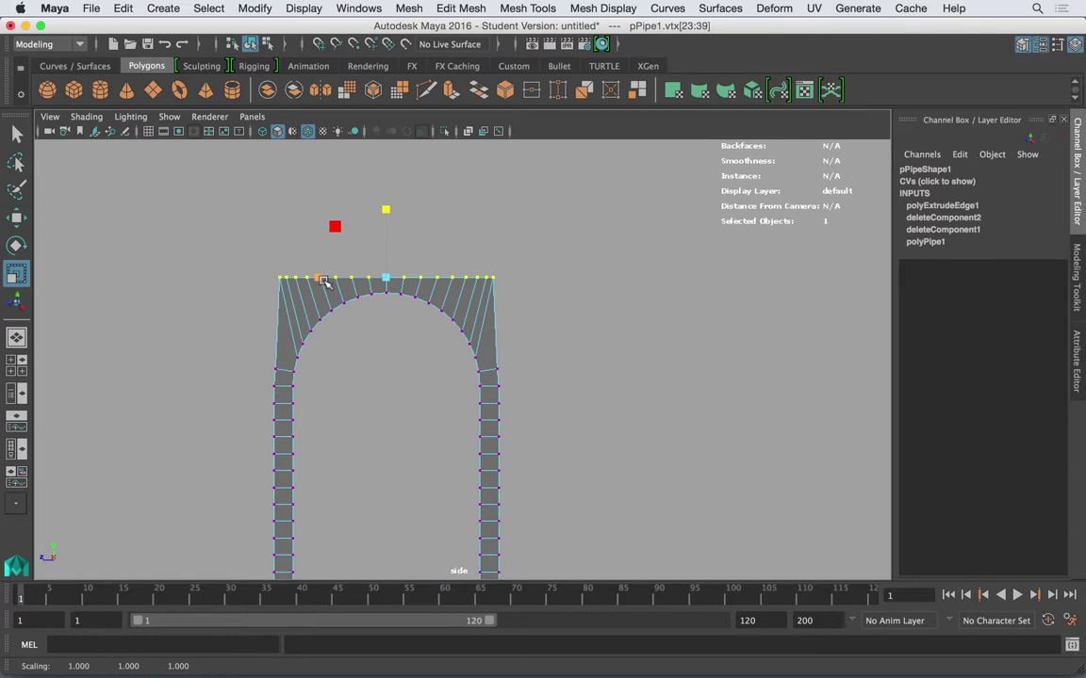
left_click_drag(319, 280, 315, 280)
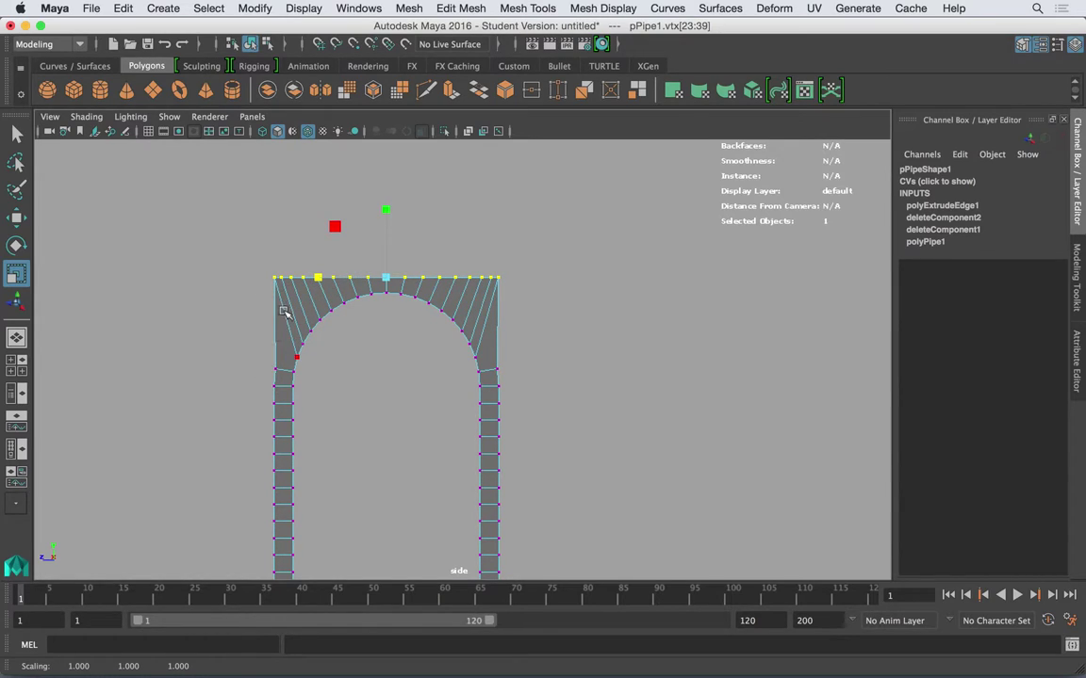
Snap the outer vertex above the left leg and the top-left corner vertex horizontally into line with the leg's outer edge
key("f")
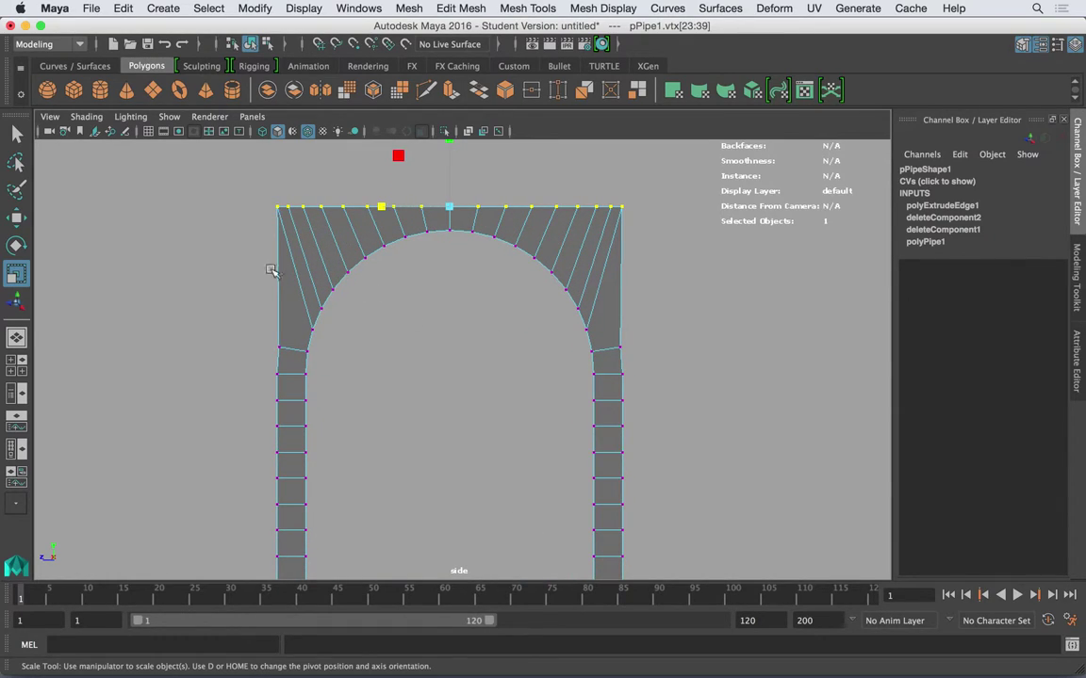
left_click(278, 347)
key("w")
left_click_drag(251, 348, 228, 345)
key("v")
middle_click(276, 376)
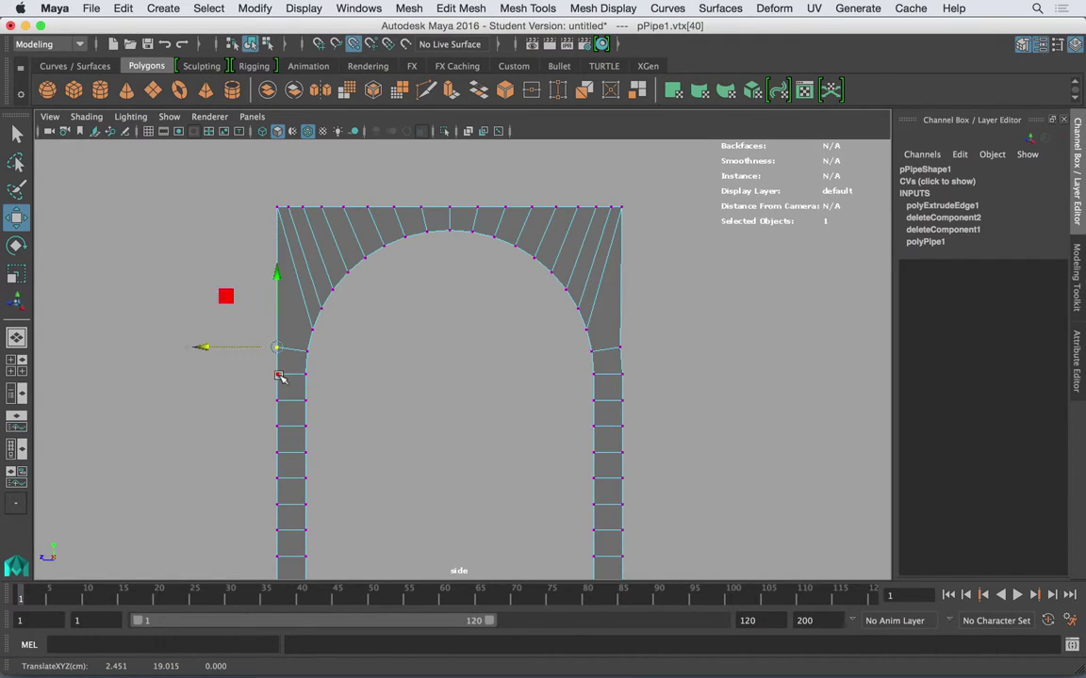
left_click_drag(261, 187, 216, 212)
key("v")
middle_click(274, 340)
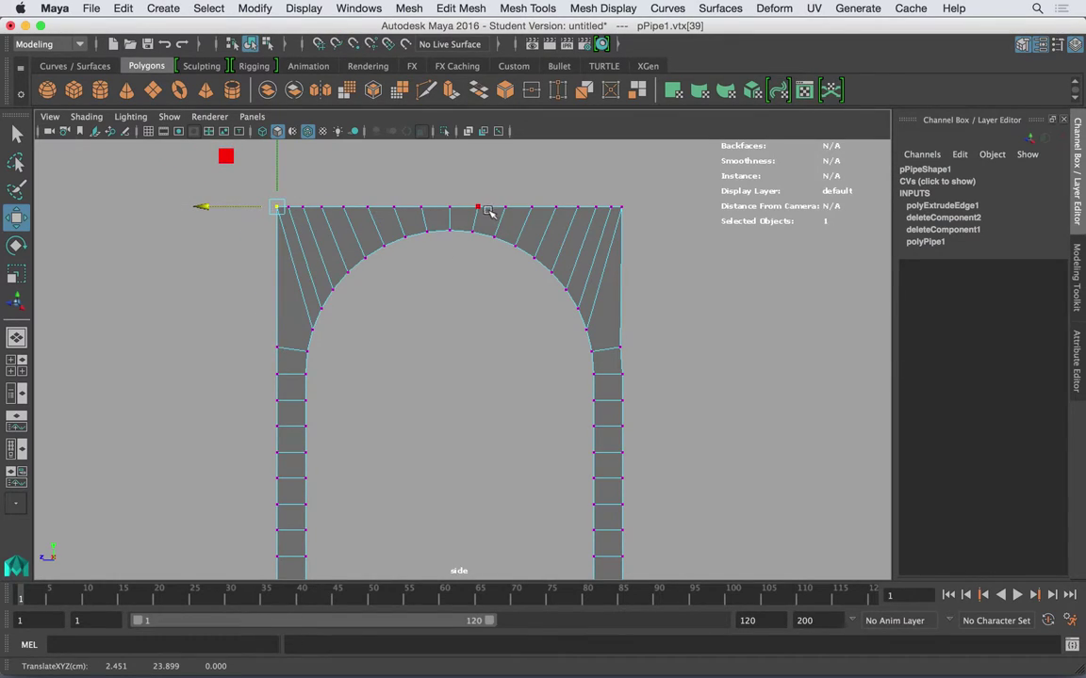
Snap the top-right corner vertex and the outer vertex below it horizontally into line with the right leg's outer edge
left_click(614, 206)
key("v")
middle_click_drag(606, 208, 626, 374)
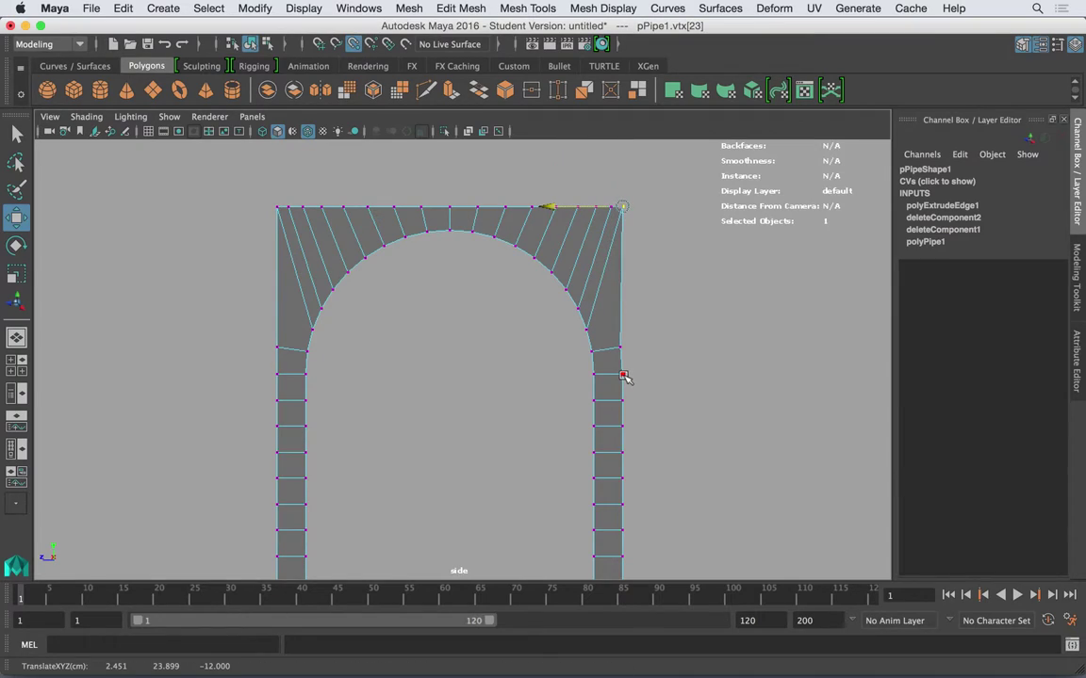
left_click(629, 351)
left_click(629, 355)
left_click_drag(576, 348, 624, 349)
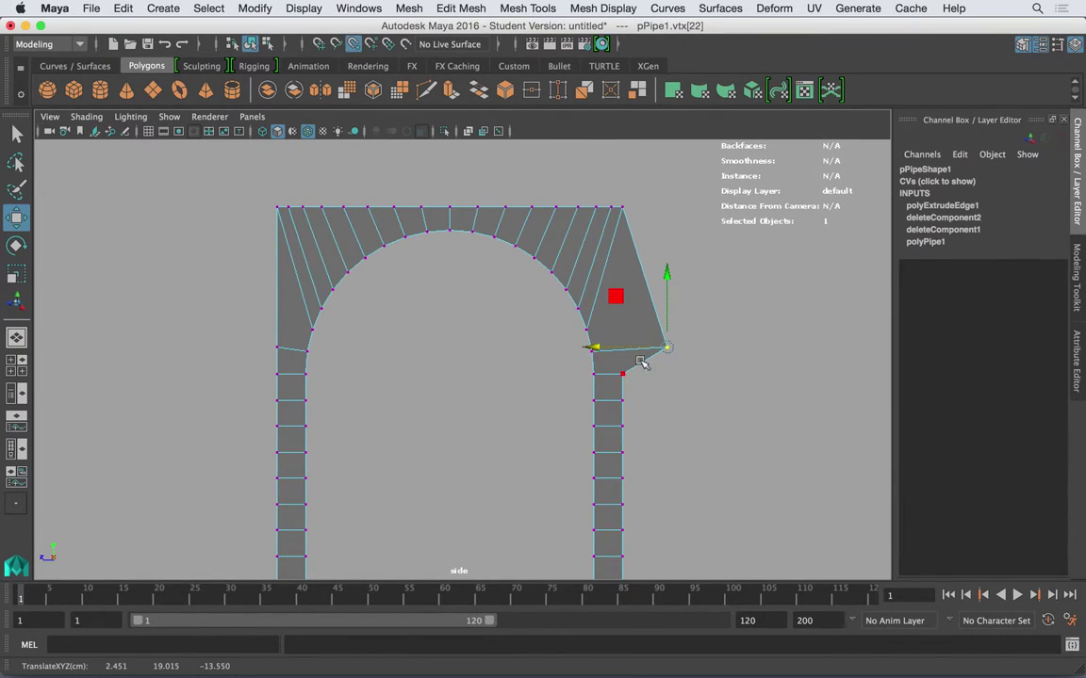
key("v")
middle_click_drag(625, 369, 622, 375)
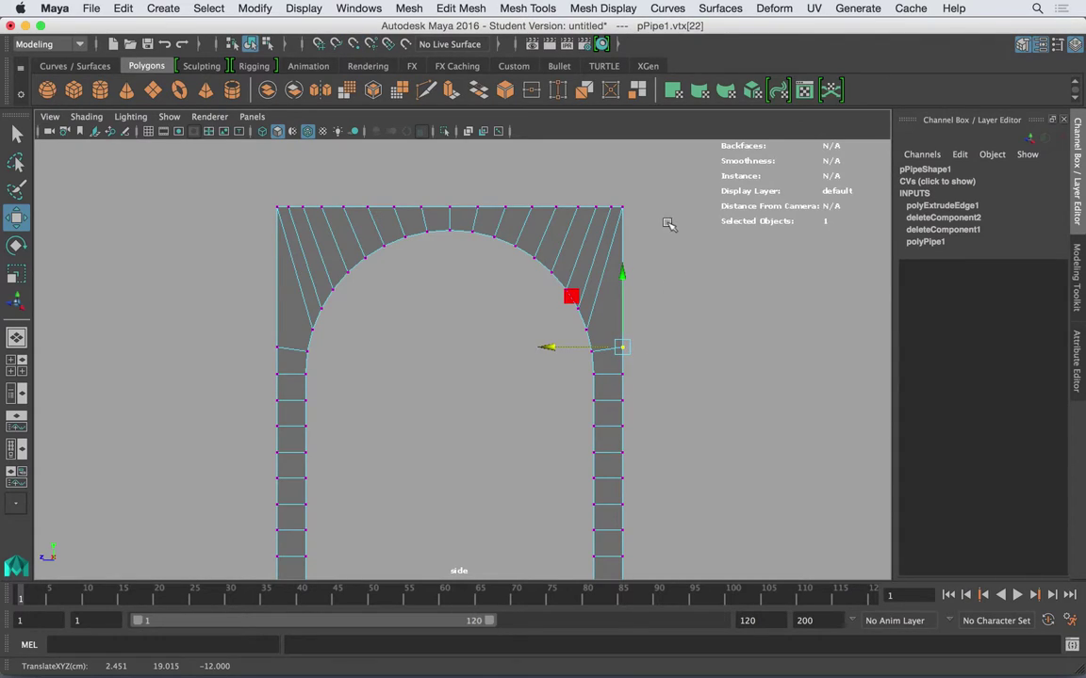
Scale the top vertices between the two corners inward horizontally until the edges above the curve stand vertical
middle_click_drag(583, 244, 616, 241, "alt")
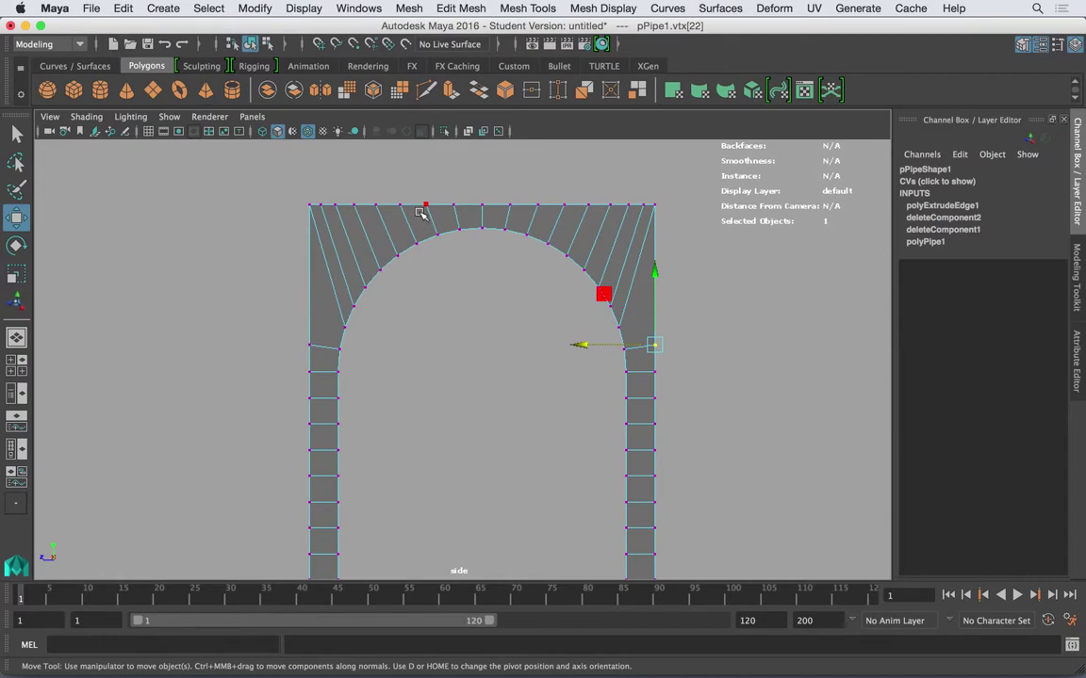
middle_click_drag(453, 199, 444, 230, "alt")
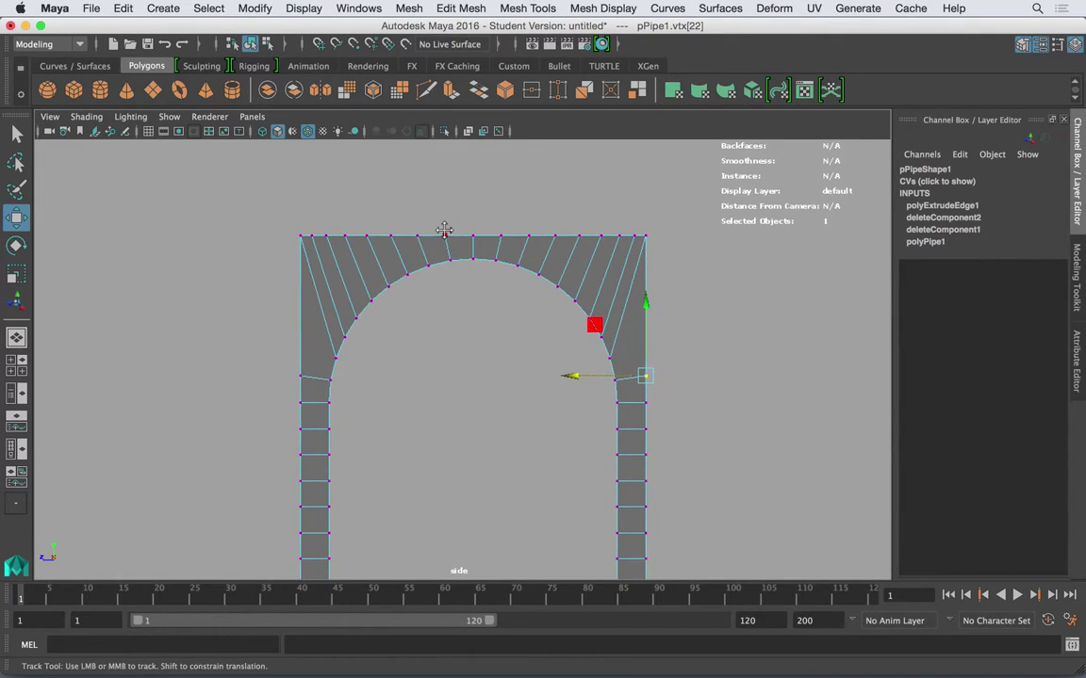
left_click_drag(305, 213, 641, 258)
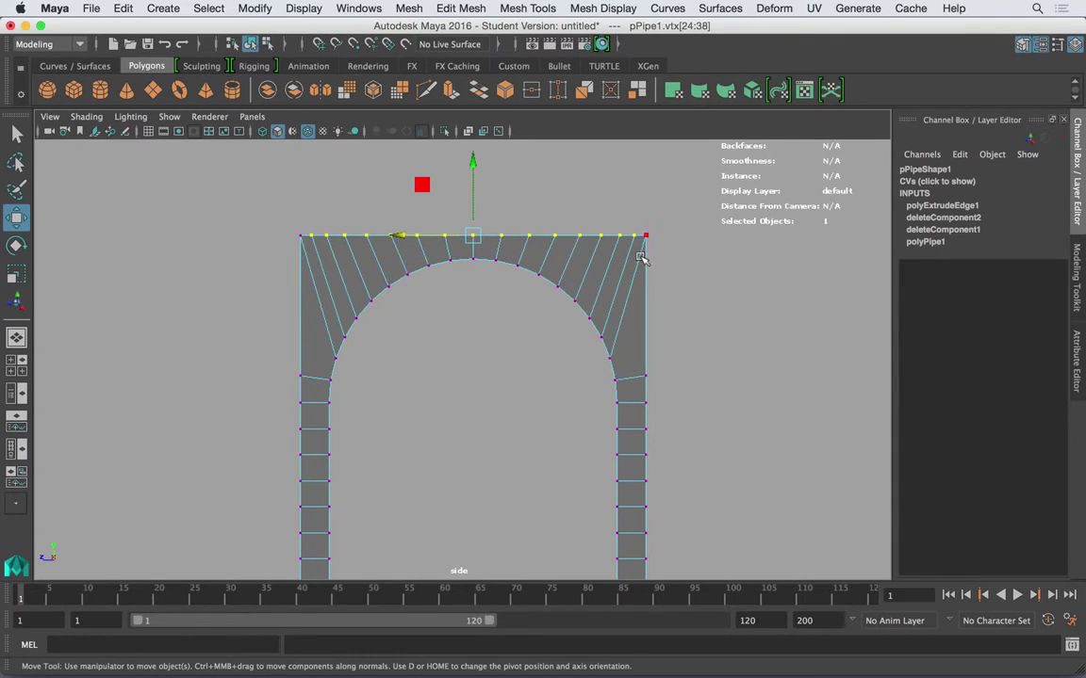
key("r")
left_click_drag(405, 236, 424, 237)
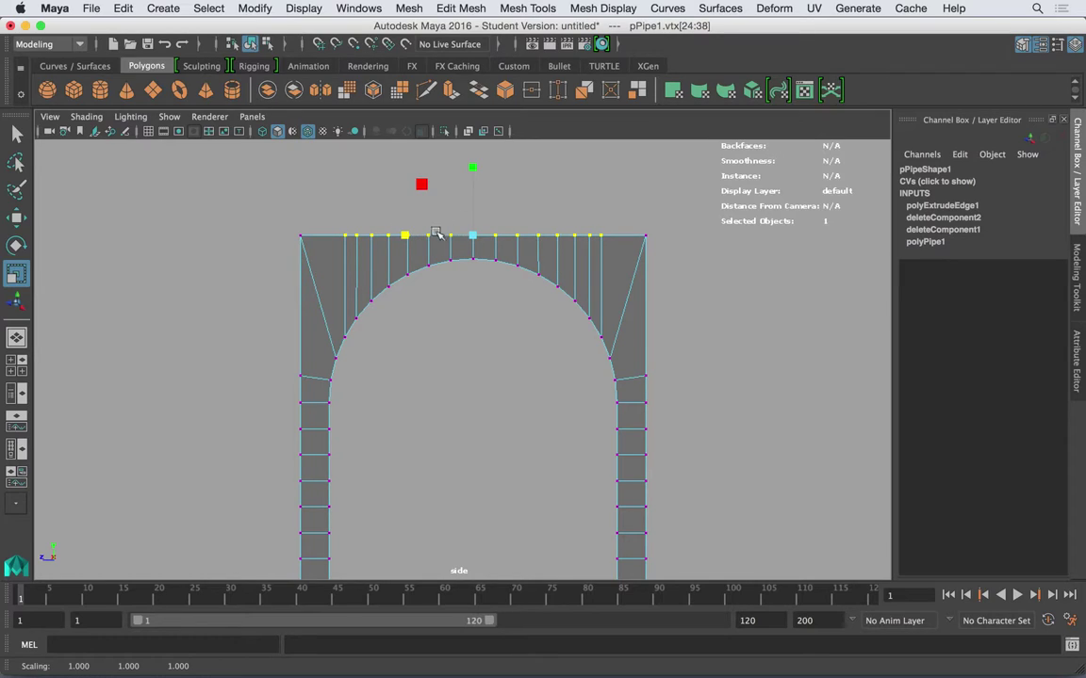
left_click(356, 209)
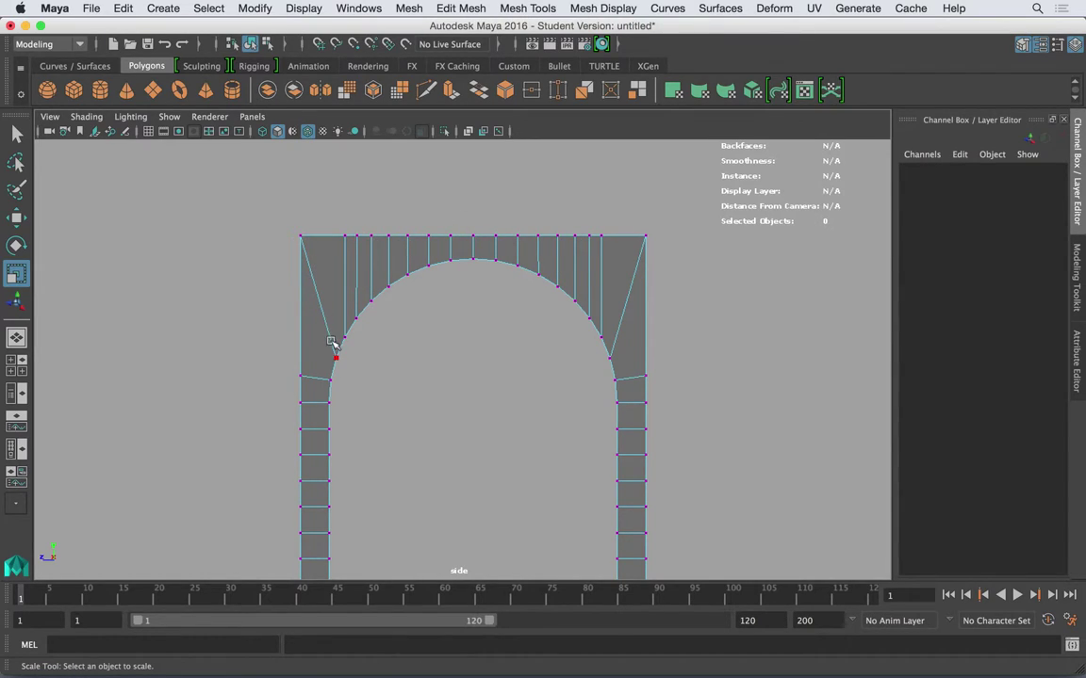
Delete the two diagonal edges running from the top corners to the inner curve
right_click_drag(347, 237, 347, 198)
left_click(318, 290)
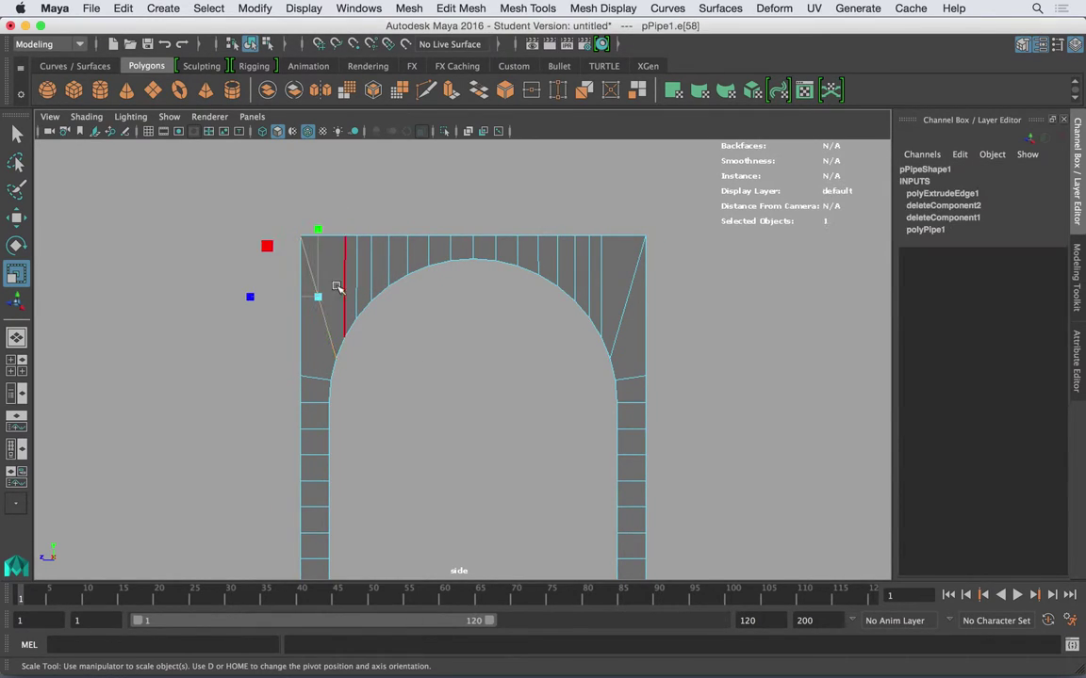
left_click(628, 285, "shift")
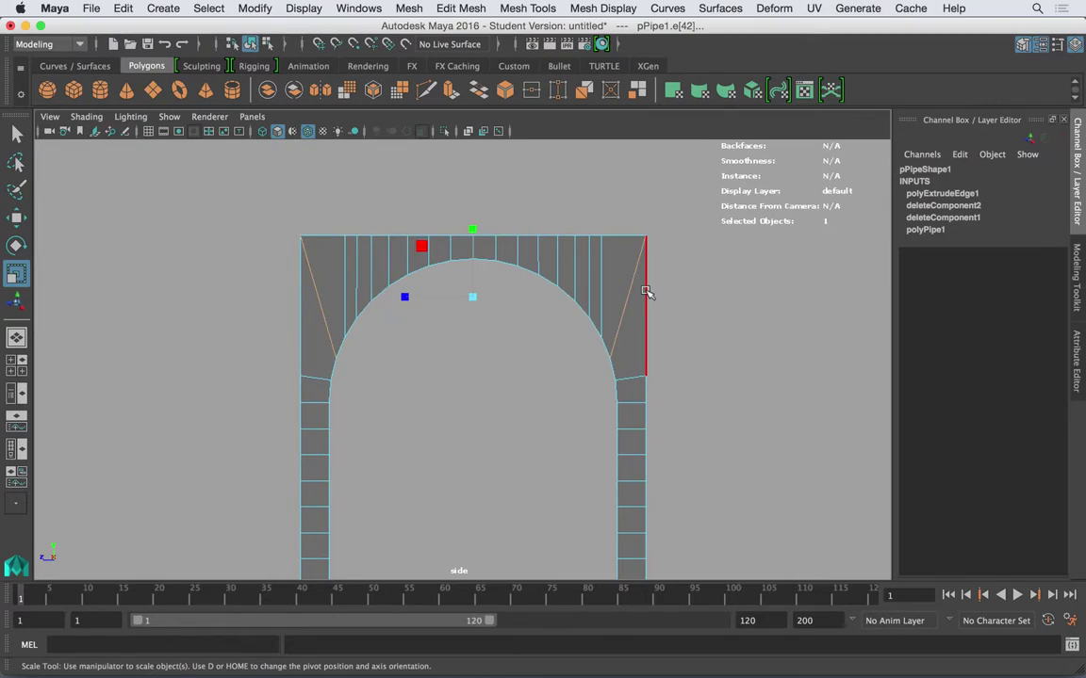
key("Delete")
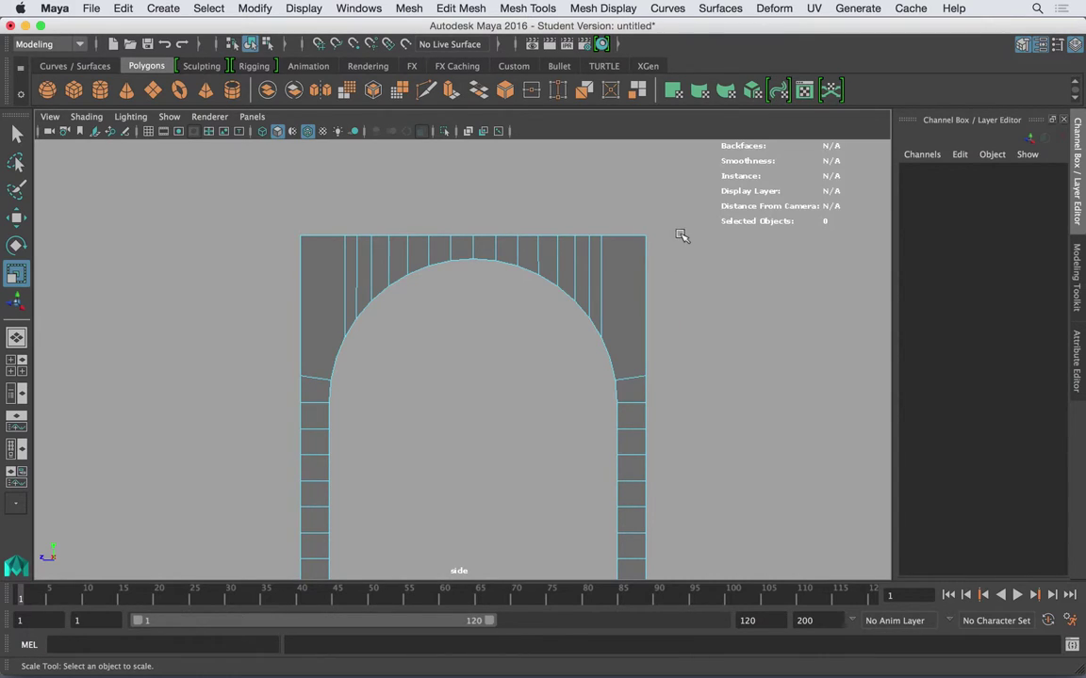
Lower the outer vertices of both legs' top edges together until those edges are nearly level
right_click_drag(303, 244, 236, 247)
left_click(300, 376)
left_click(646, 376, "shift")
key("w")
left_click_drag(475, 304, 476, 309)
right_click_drag(350, 318, 411, 299, "alt")
middle_click_drag(347, 284, 431, 284, "alt")
right_click_drag(432, 284, 463, 275, "alt")
Select the unconnected vertex on the left side of the inner curve, just above the left leg's top edge
right_click_drag(409, 246, 453, 203)
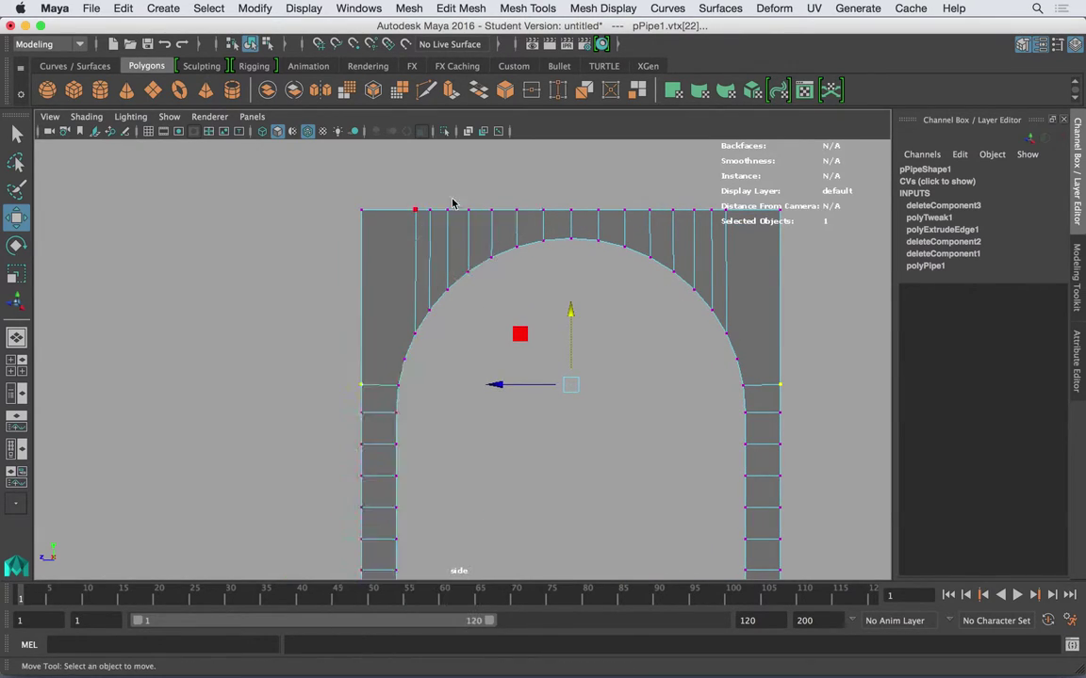
left_click(424, 265)
right_click_drag(419, 285, 366, 248)
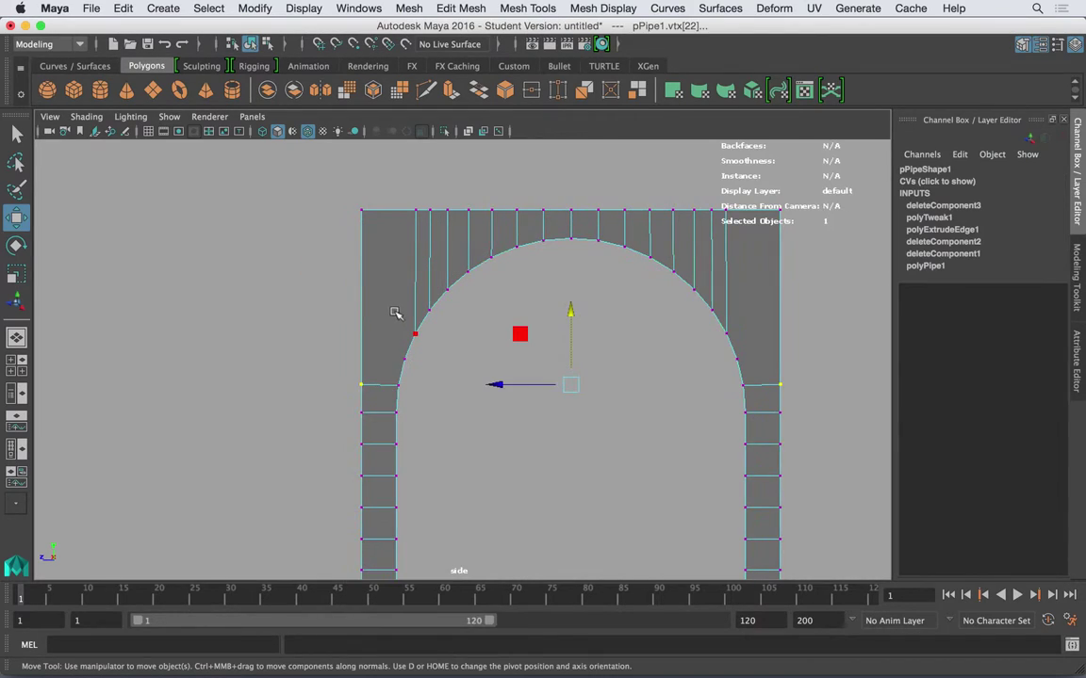
left_click(400, 357)
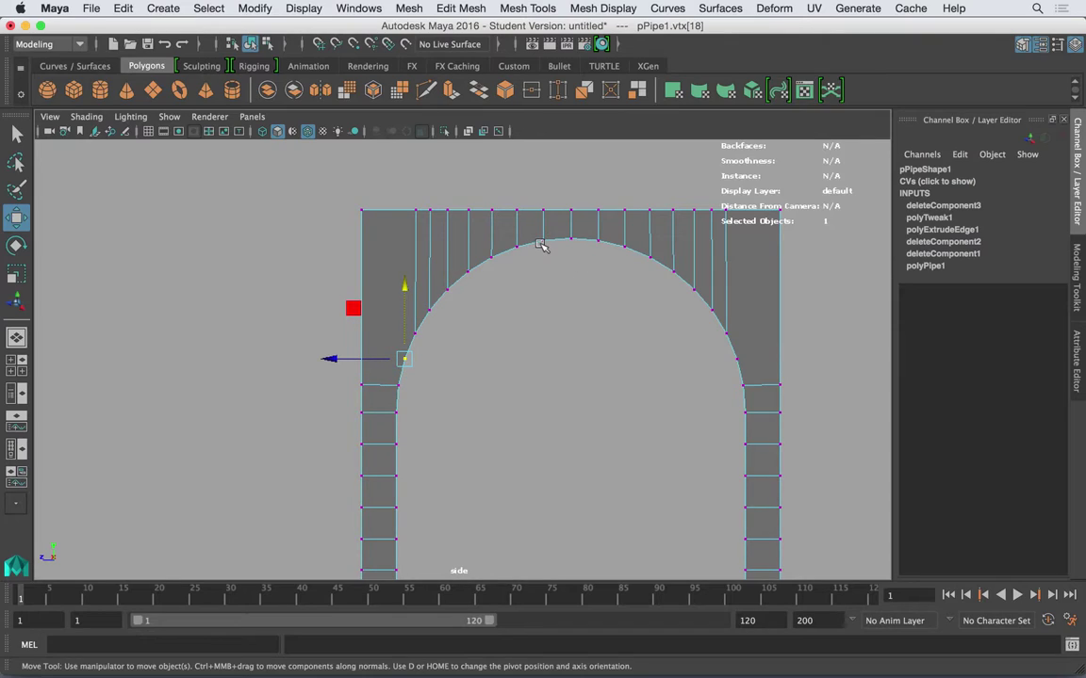
middle_click_drag(448, 227, 414, 209, "alt")
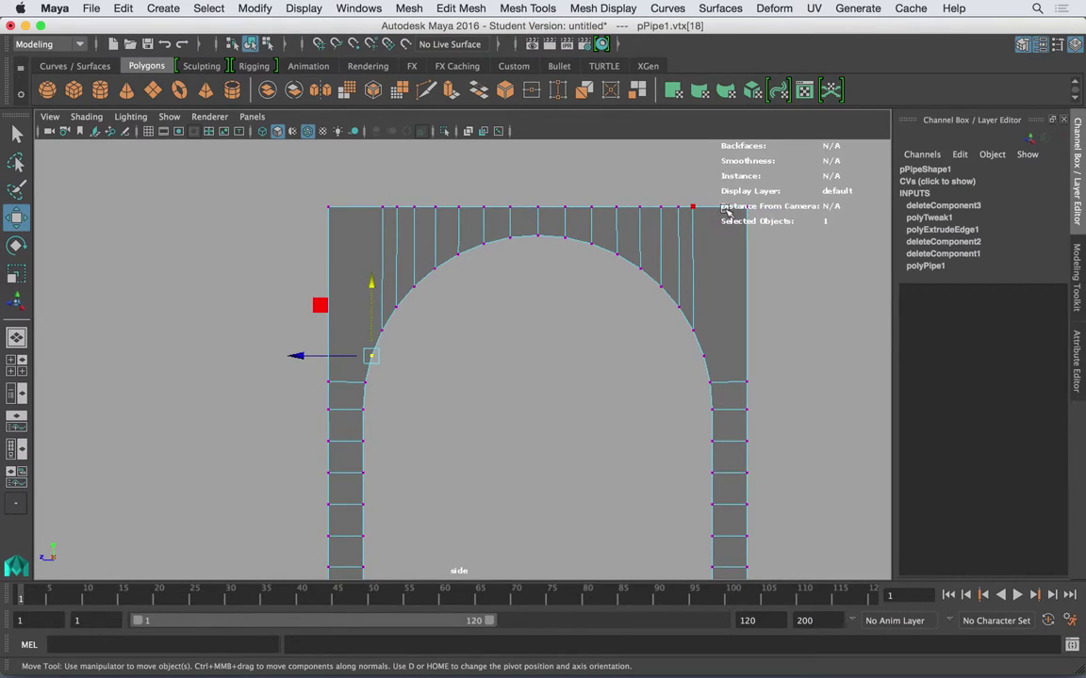
middle_click_drag(509, 209, 364, 200, "alt")
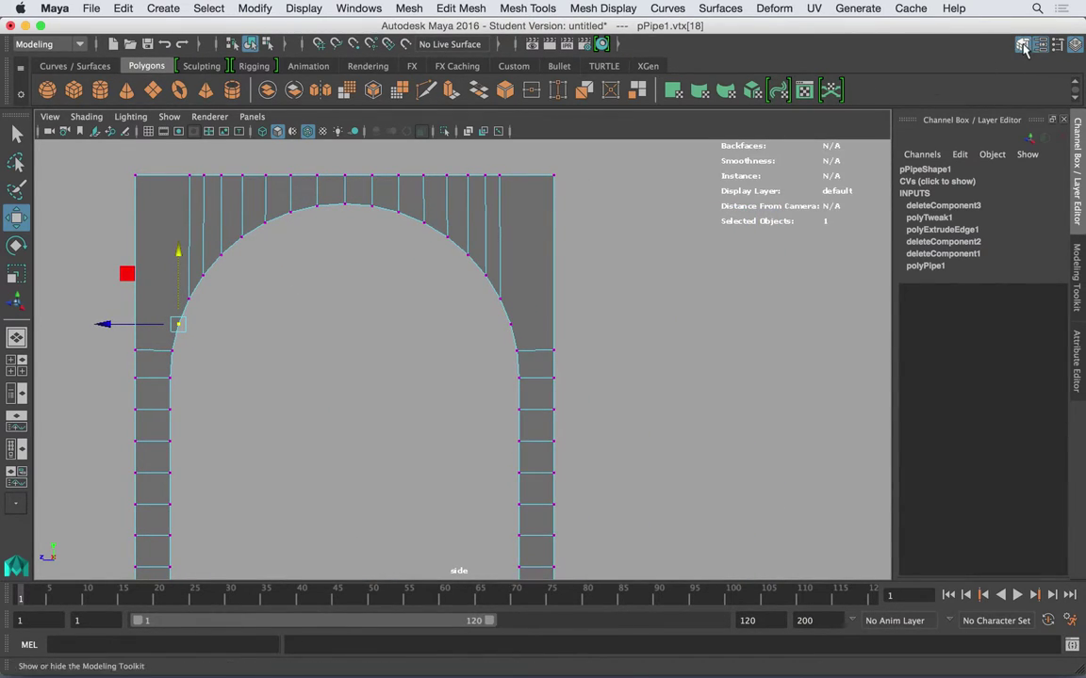
Hide the channel box and show the Modeling Toolkit's mesh, component and cutting tools
left_click(1074, 45)
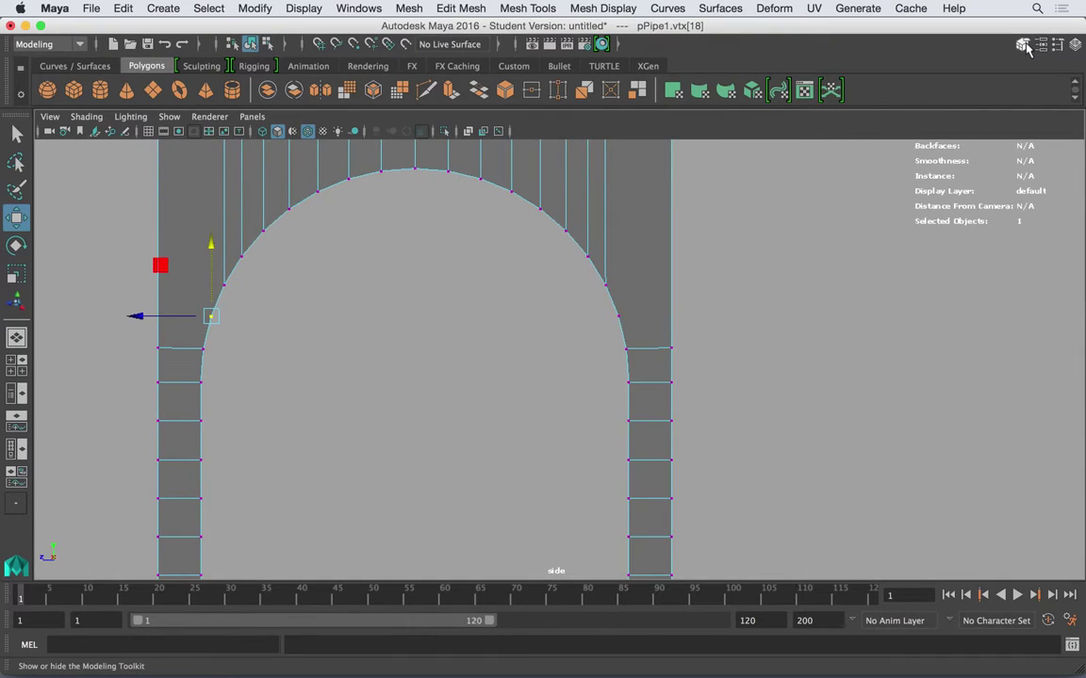
left_click(1023, 45)
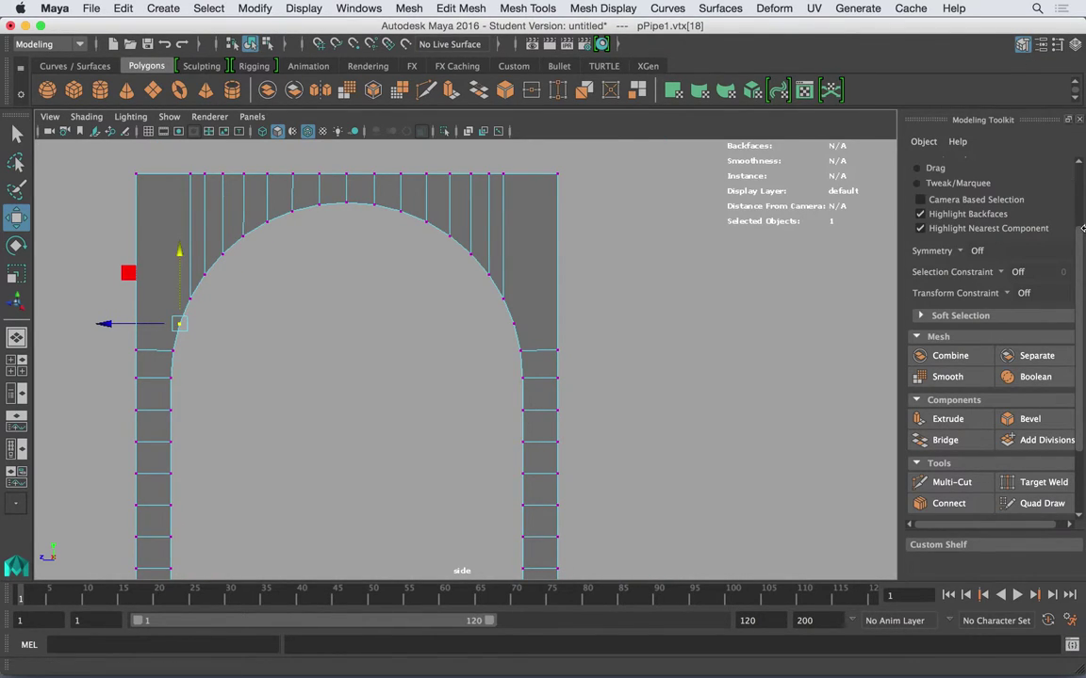
left_click_drag(1080, 246, 1080, 285)
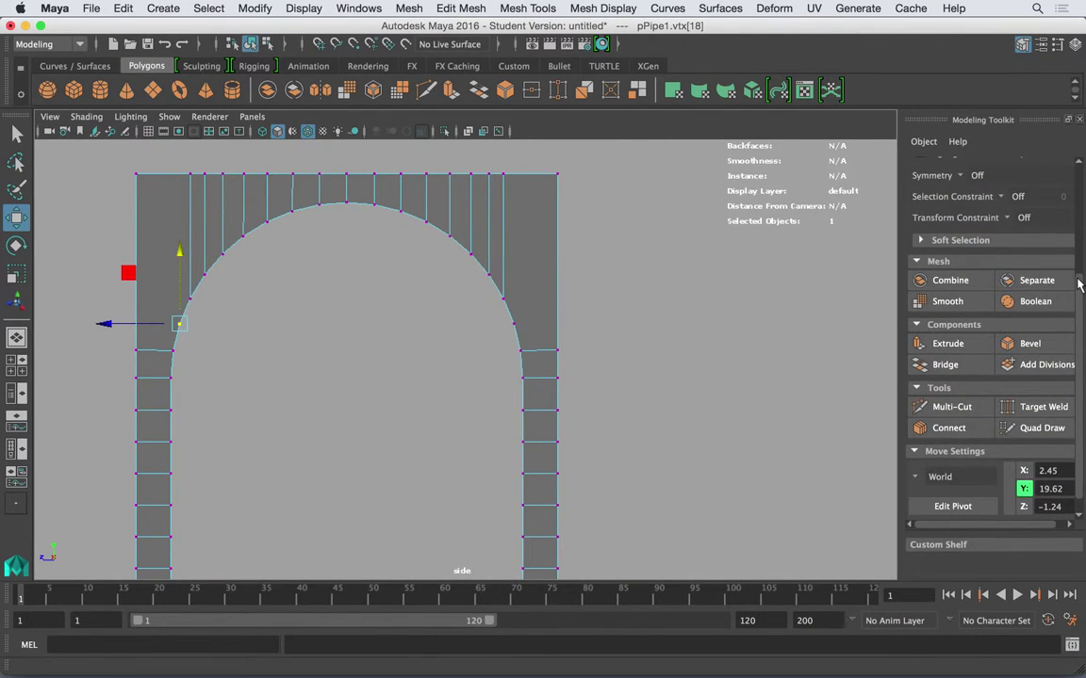
Cut a near-level edge from the unconnected left-side vertex of the inner curve to the panel's left outer edge with Multi-Cut
left_click(926, 407)
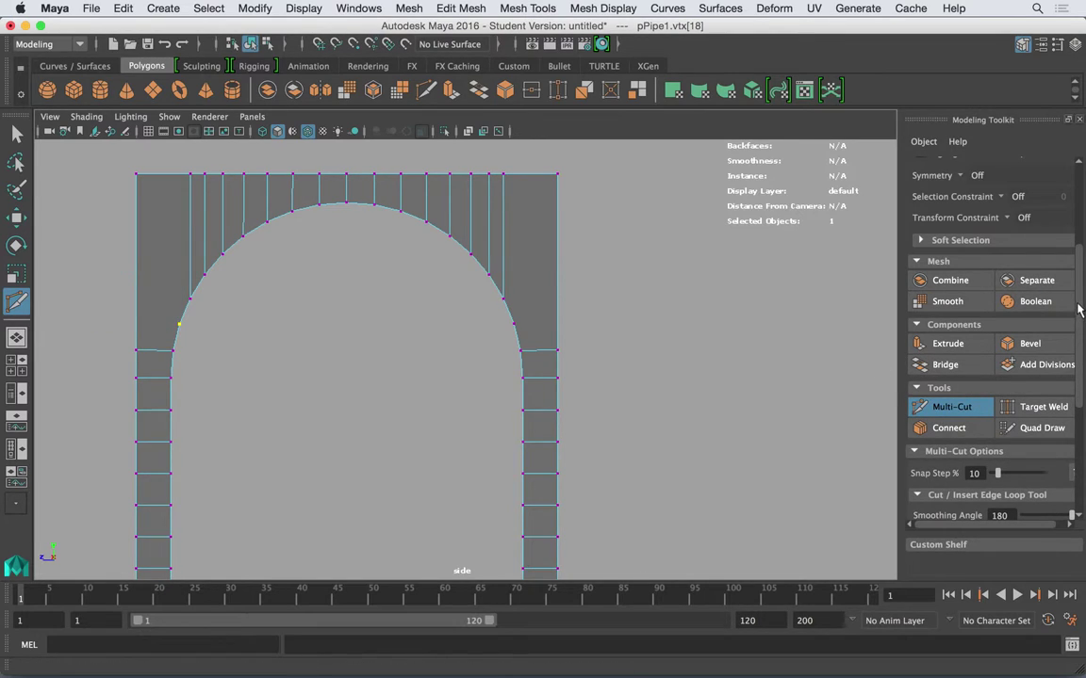
scroll(972, 283, "down", 5)
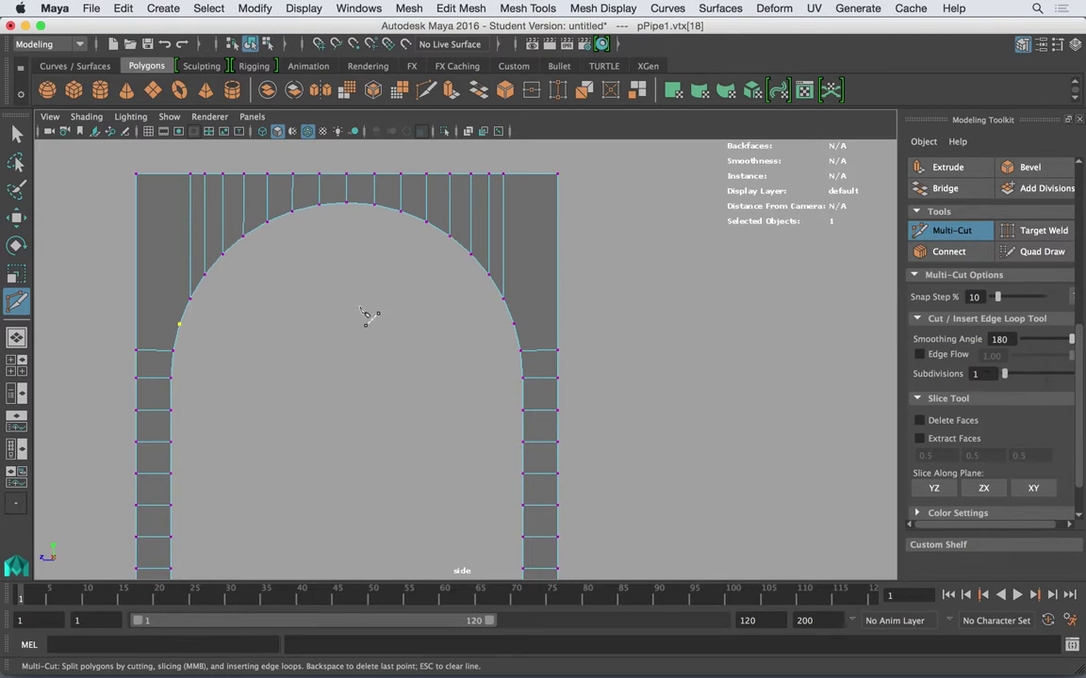
scroll(150, 335, "down", 2)
scroll(165, 332, "up", 4)
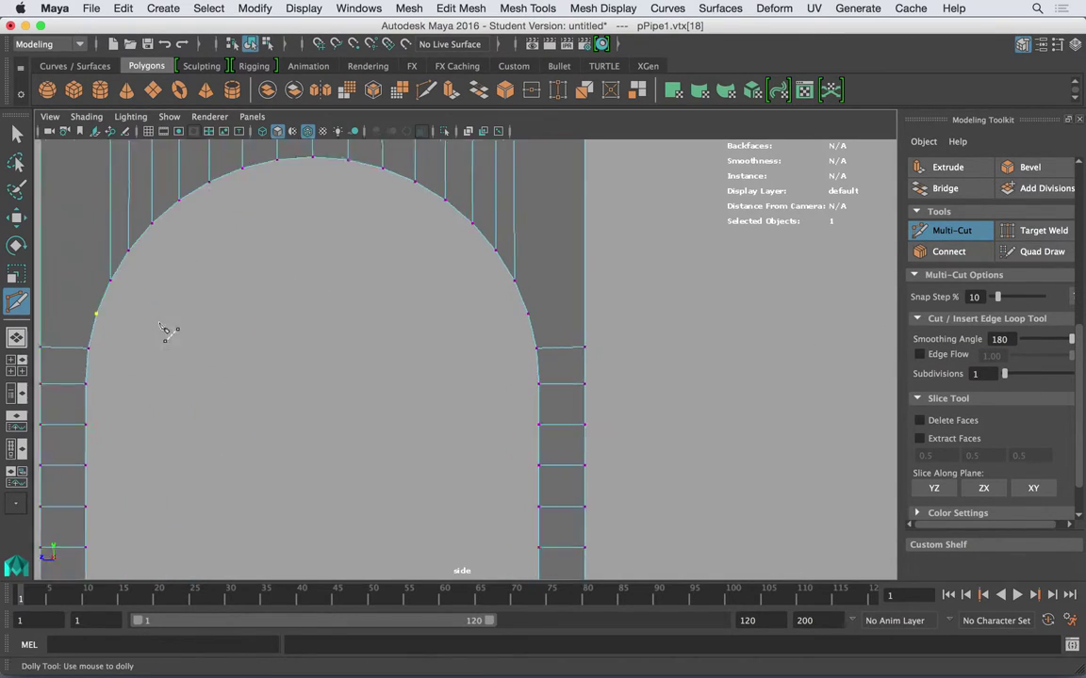
scroll(188, 311, "down", 2)
middle_click_drag(190, 316, 287, 326, "alt")
left_click(287, 324)
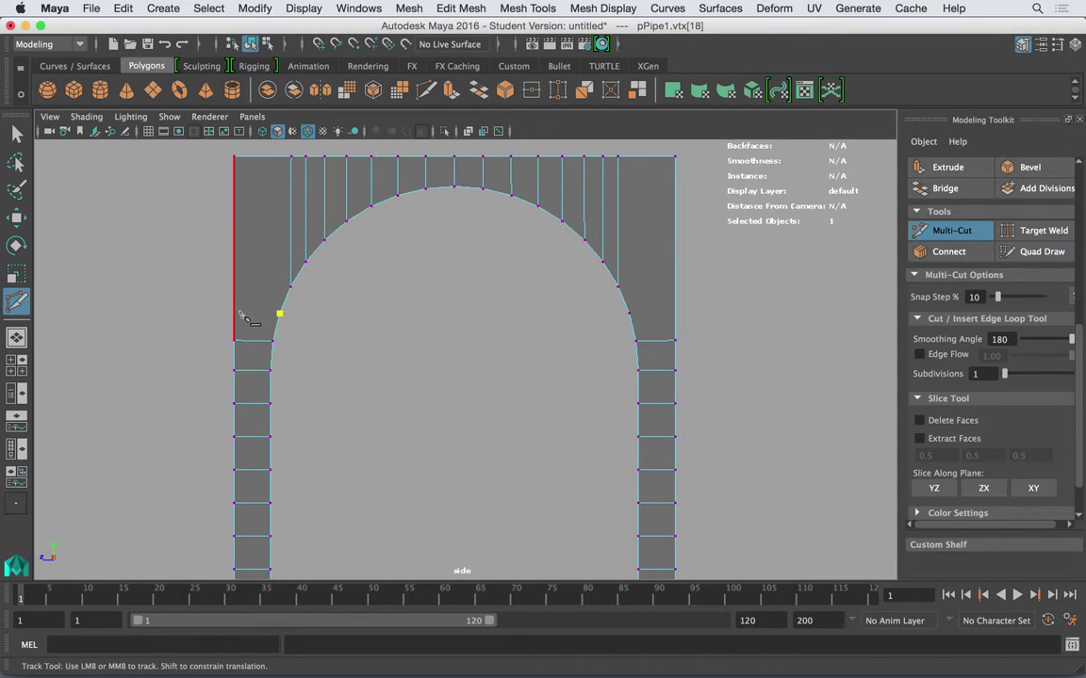
left_click(236, 314)
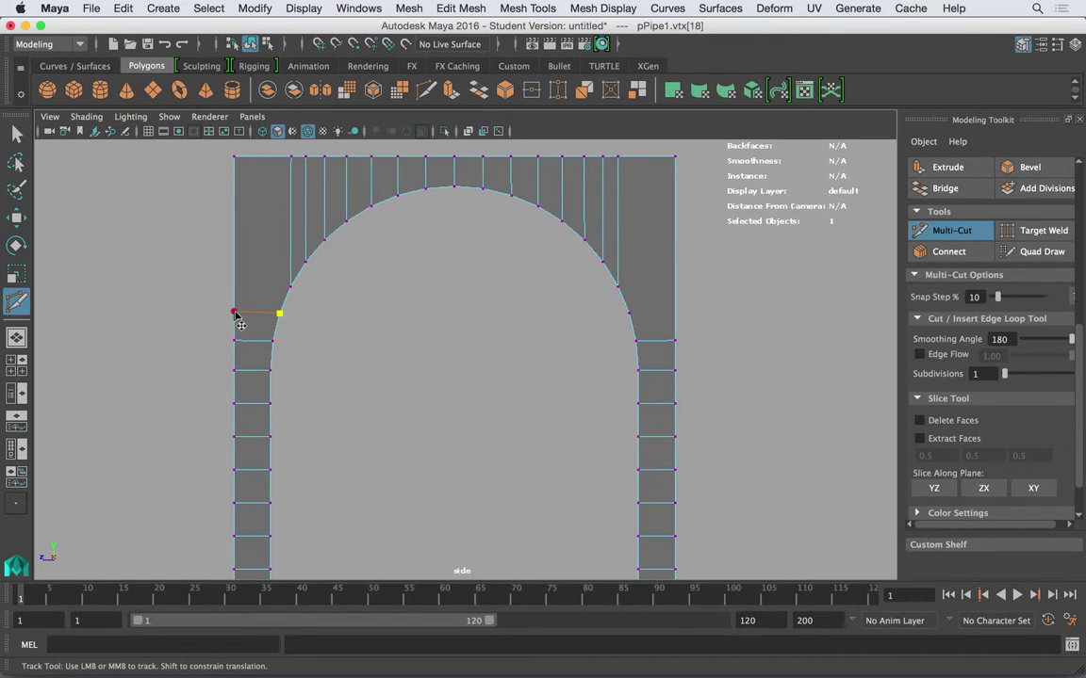
key("Return")
Cut a matching edge from the unconnected right-side vertex of the inner curve to the panel's right outer edge
middle_click_drag(386, 290, 296, 284, "alt")
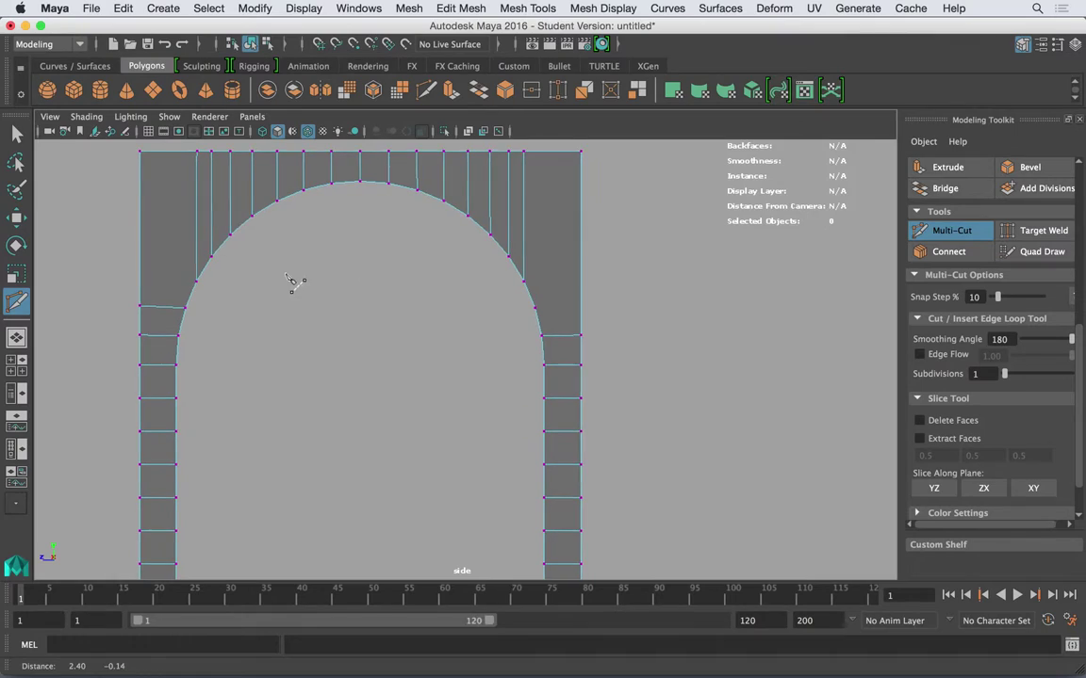
left_click(532, 308)
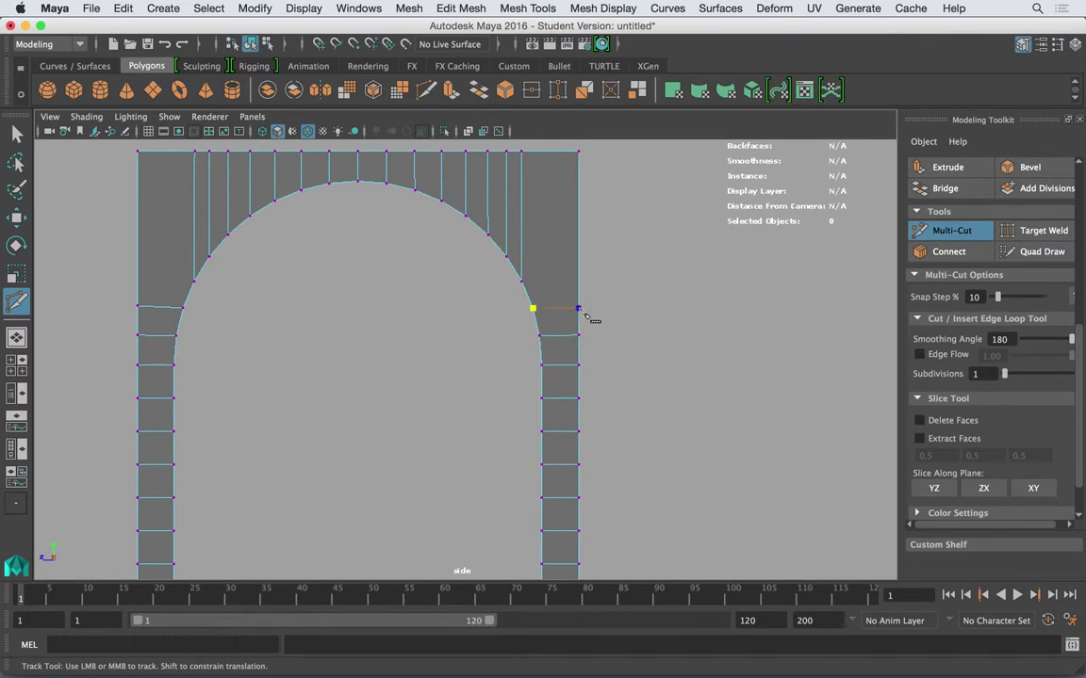
left_click(578, 309)
key("Return")
Cut one more edge on each side, from the next inner-curve vertex up to the panel's outer edge
left_click(195, 282)
left_click(138, 280)
key("Return")
left_click(521, 280)
left_click(578, 281)
key("Return")
middle_click_drag(246, 244, 279, 271, "alt")
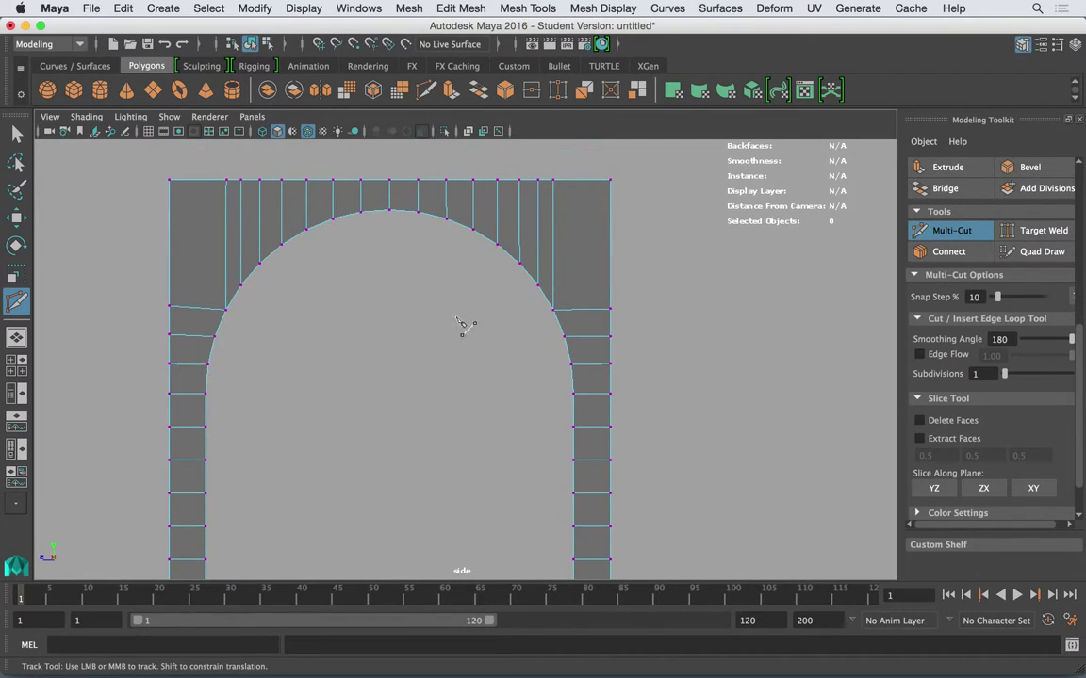
Delete all faces of the panel's right half, up to the arch's vertical centre line
middle_click_drag(262, 320, 274, 317, "alt")
mouse_move(274, 245)
middle_mouse_down("alt")
mouse_move(277, 271)
mouse_move(283, 247)
middle_mouse_up("alt")
right_click_drag(322, 224, 57, 236, "alt")
middle_click_drag(298, 252, 261, 198, "alt")
right_click_drag(261, 198, 76, 208, "alt")
middle_click_drag(281, 234, 239, 180, "alt")
right_click_drag(252, 221, 123, 225, "alt")
middle_click_drag(277, 235, 223, 200, "alt")
left_click(21, 132)
right_click_drag(376, 187, 370, 225)
left_click_drag(336, 168, 516, 482)
left_click_drag(573, 591, 576, 588)
key("Delete")
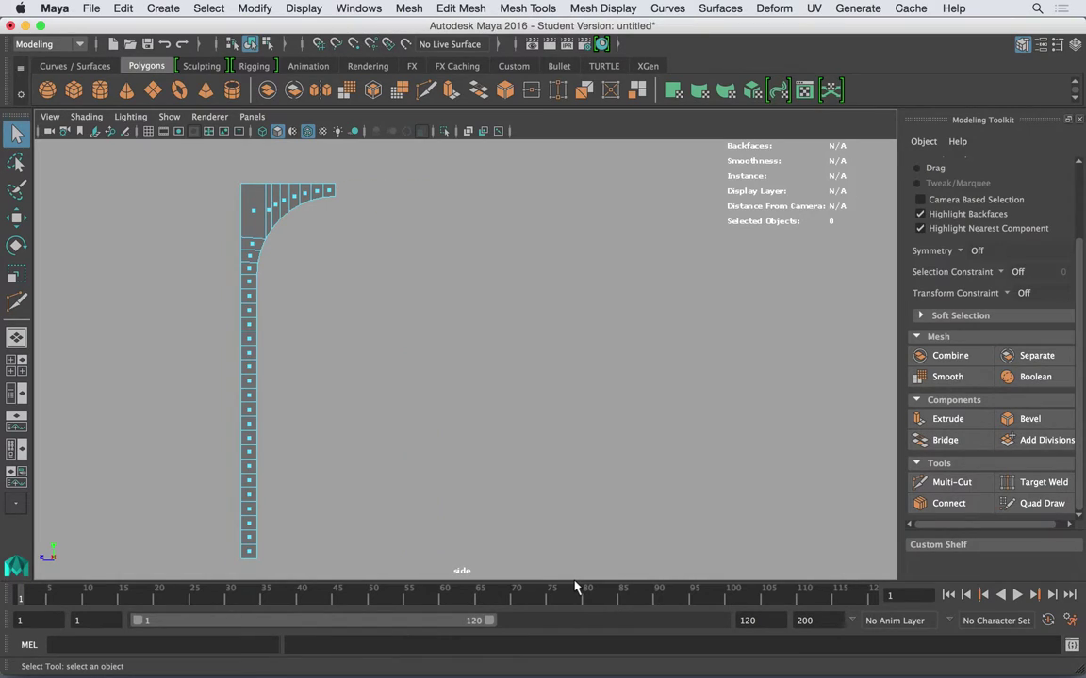
Lower the outer vertices of the left leg's three topmost cross edges to line up with their inner-curve vertices
right_click_drag(264, 266, 337, 250, "alt")
middle_click_drag(337, 249, 475, 401, "alt")
right_click_drag(263, 218, 337, 264, "alt")
middle_click_drag(337, 264, 479, 284, "alt")
right_click_drag(345, 283, 371, 284, "alt")
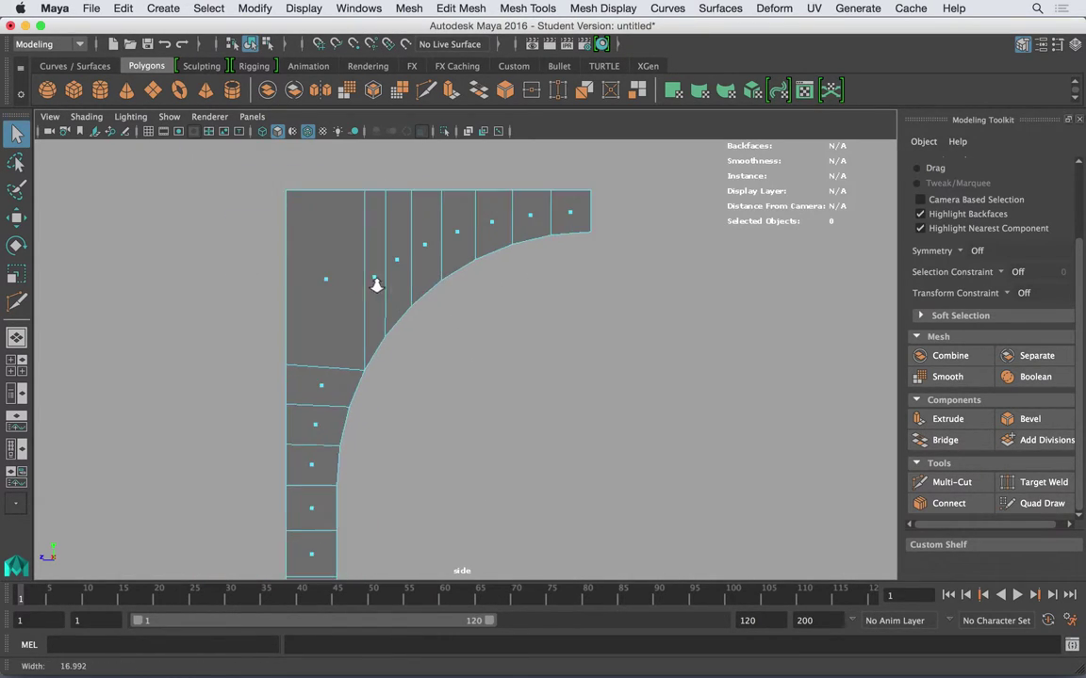
middle_click_drag(371, 284, 377, 267, "alt")
right_click_drag(331, 244, 268, 239)
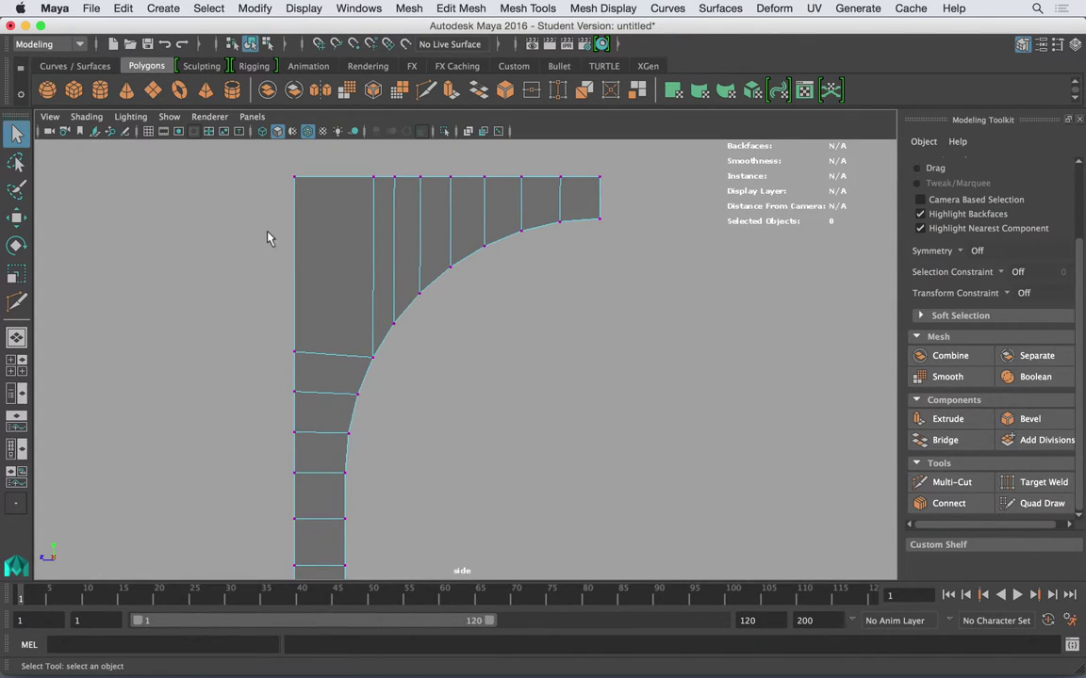
left_click_drag(243, 322, 320, 357)
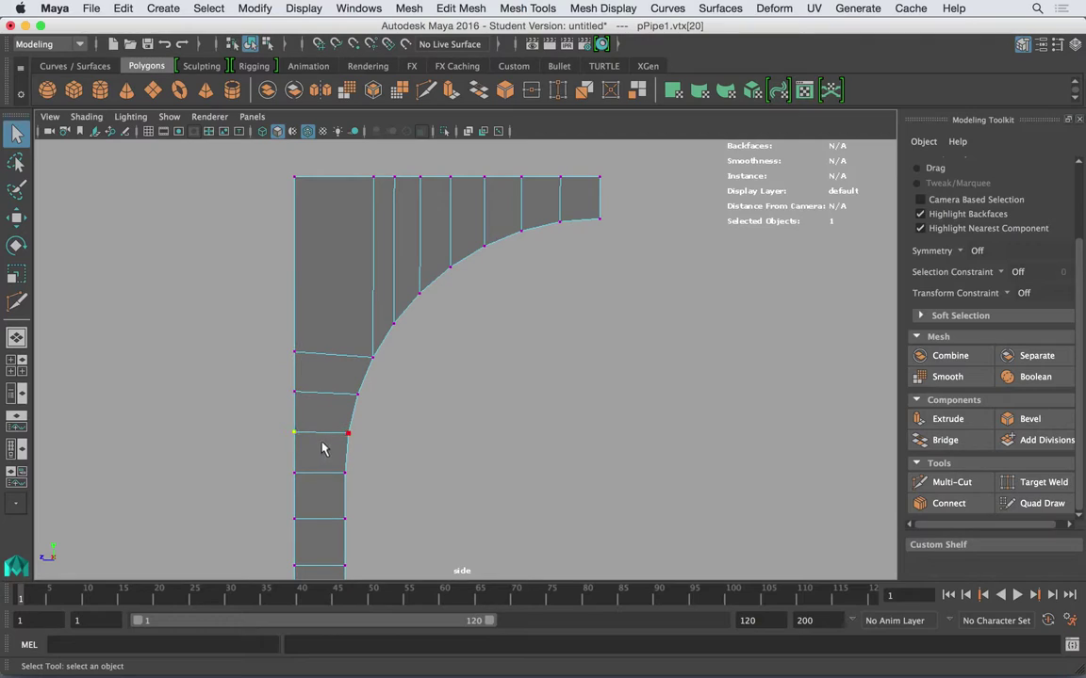
key("w")
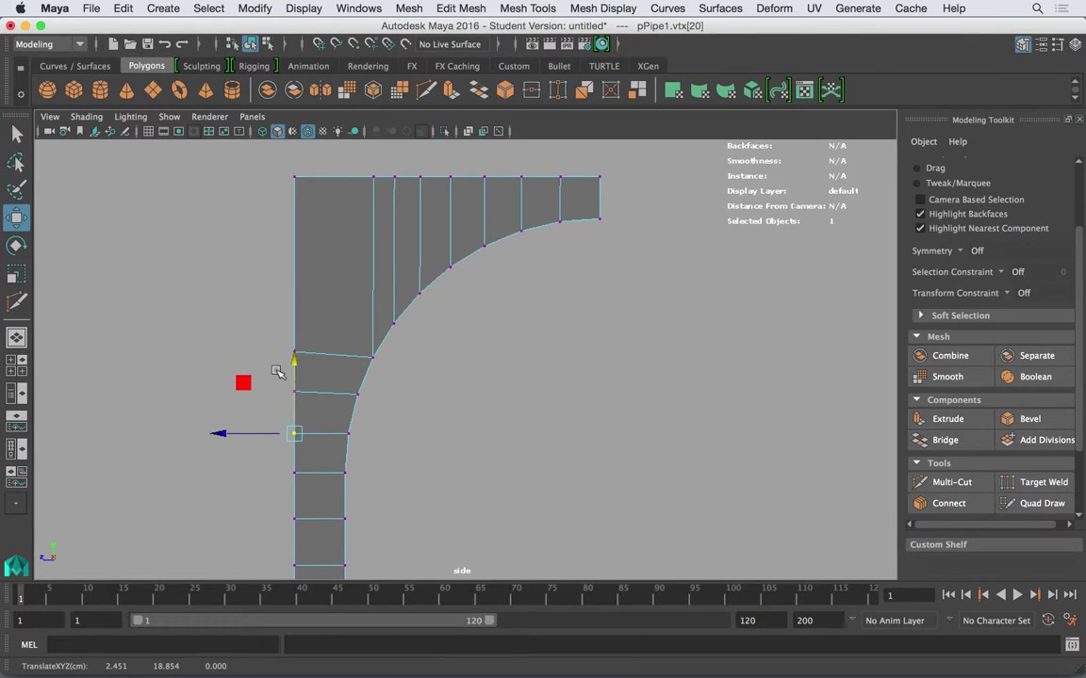
left_click(296, 323)
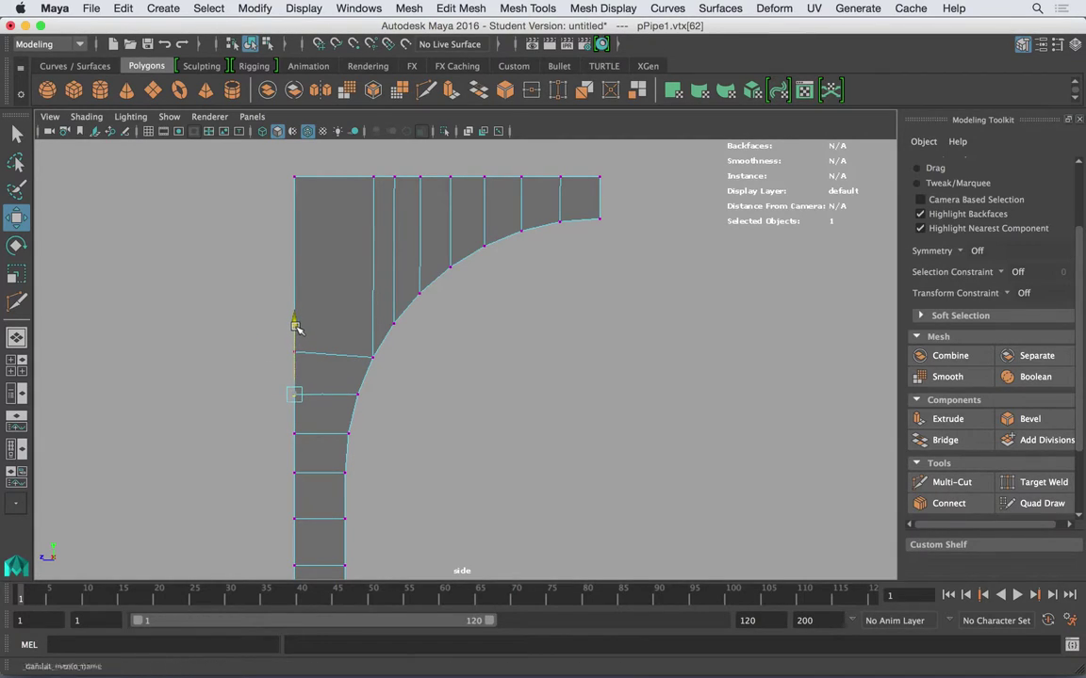
left_click(295, 353)
left_click_drag(294, 284, 293, 286)
middle_click_drag(373, 261, 393, 268, "alt")
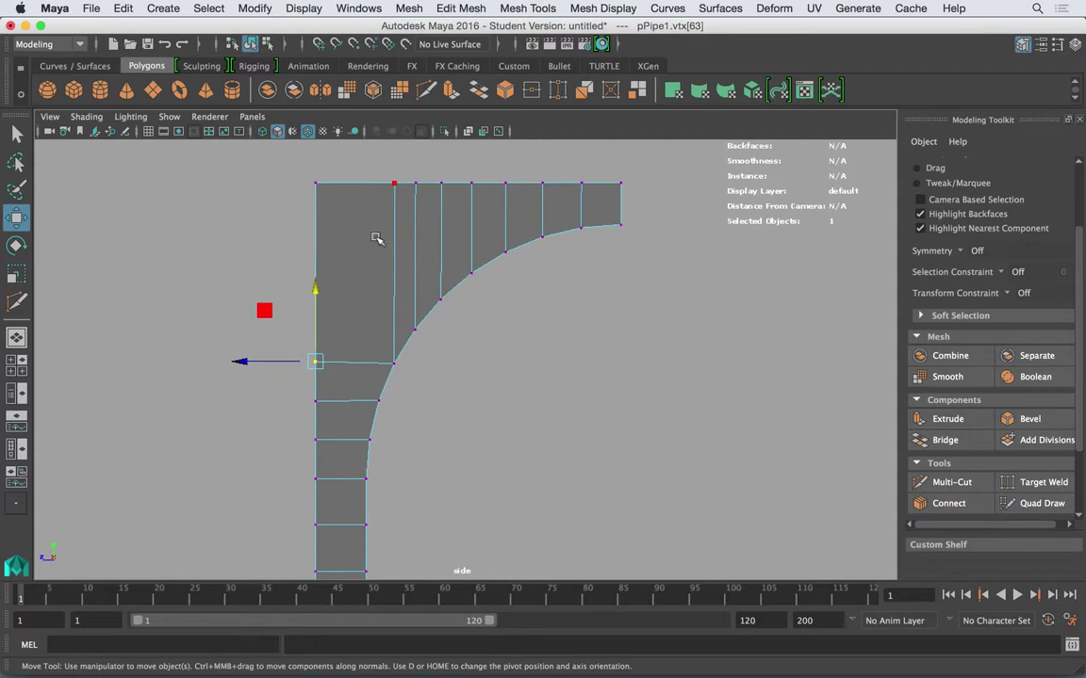
Insert two edge loops along the top section, following the inner curve from the centre cut to the left outer edge
key("F8")
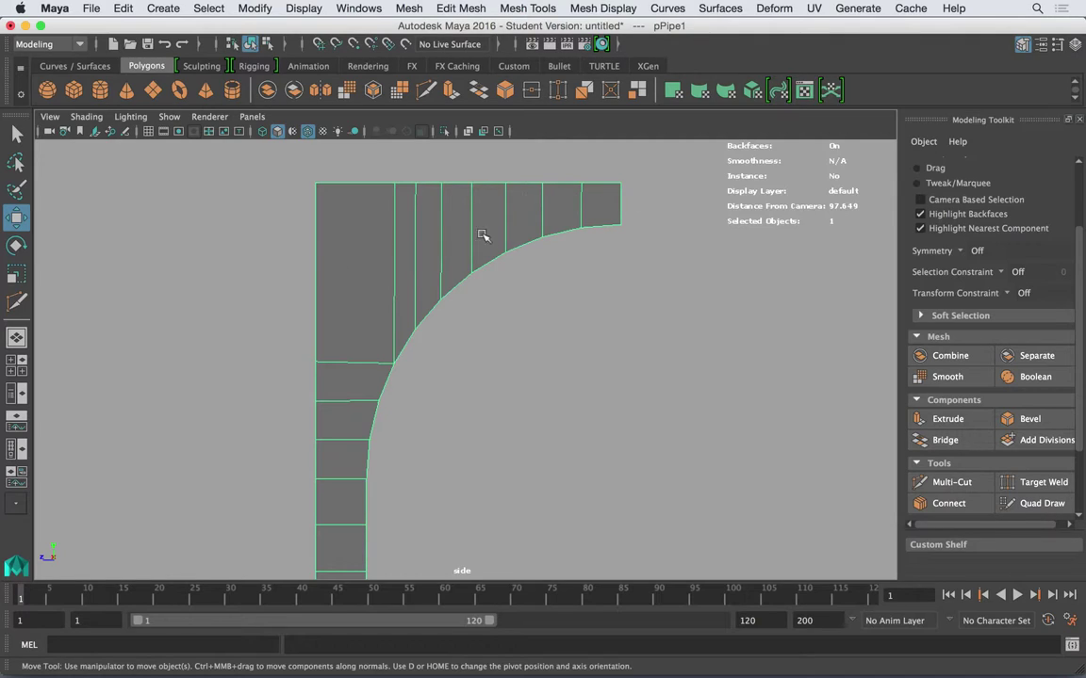
mouse_move(466, 332)
middle_mouse_down("alt")
mouse_move(477, 196)
mouse_move(501, 178)
mouse_move(478, 332)
middle_mouse_up("alt")
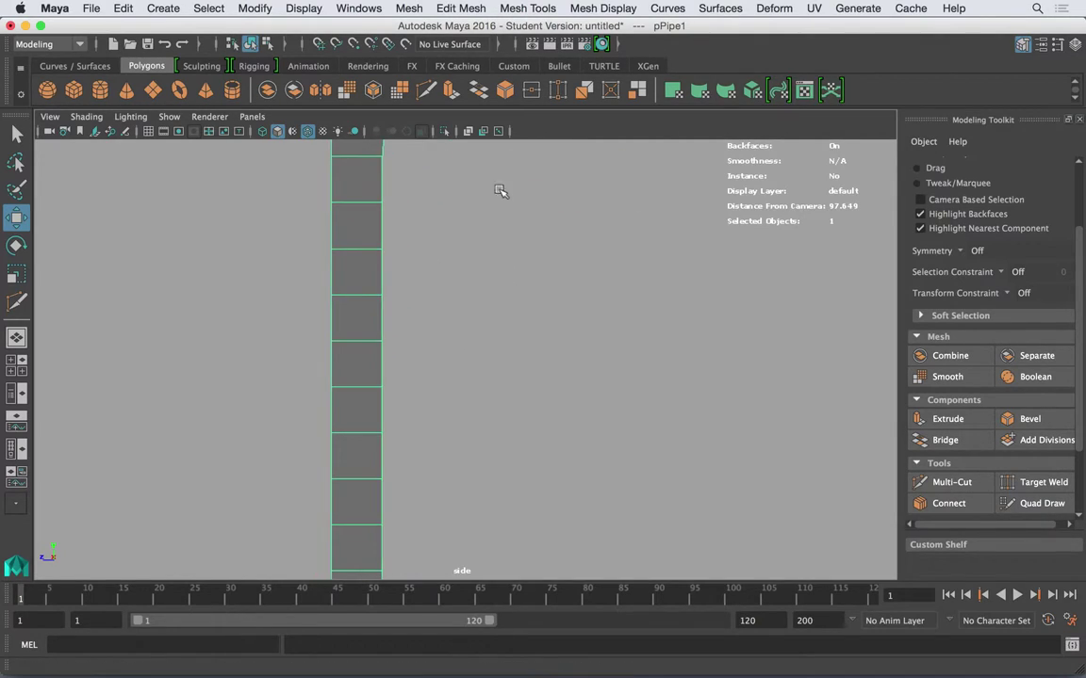
middle_click_drag(399, 366, 375, 385, "alt")
middle_click_drag(467, 339, 441, 273, "alt")
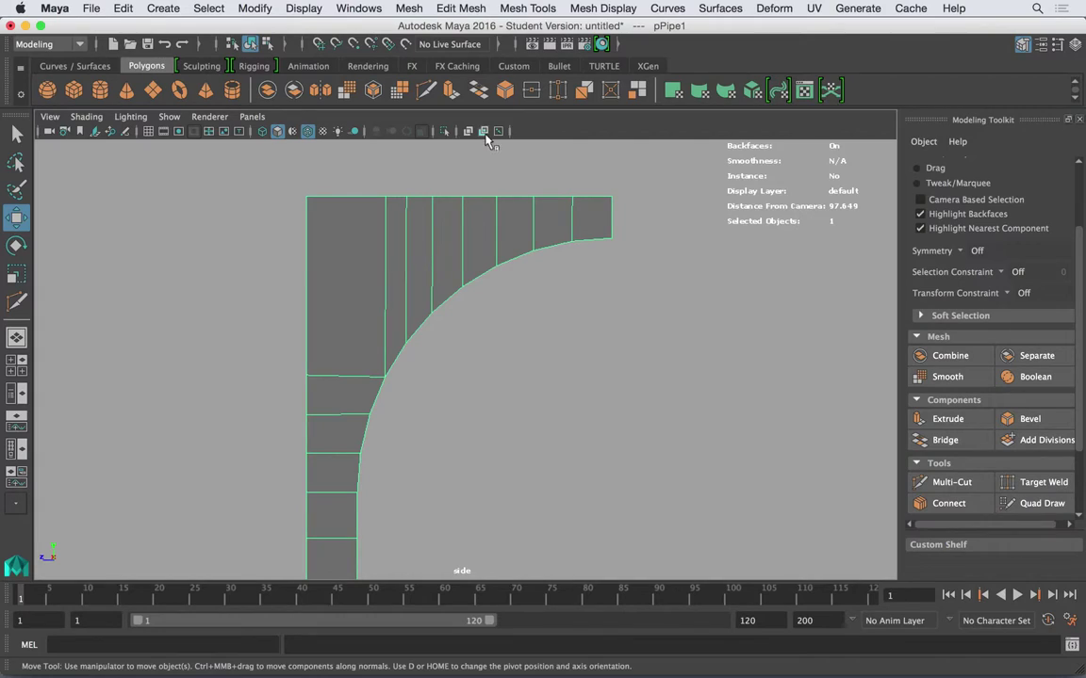
left_click(603, 8)
mouse_move(528, 8)
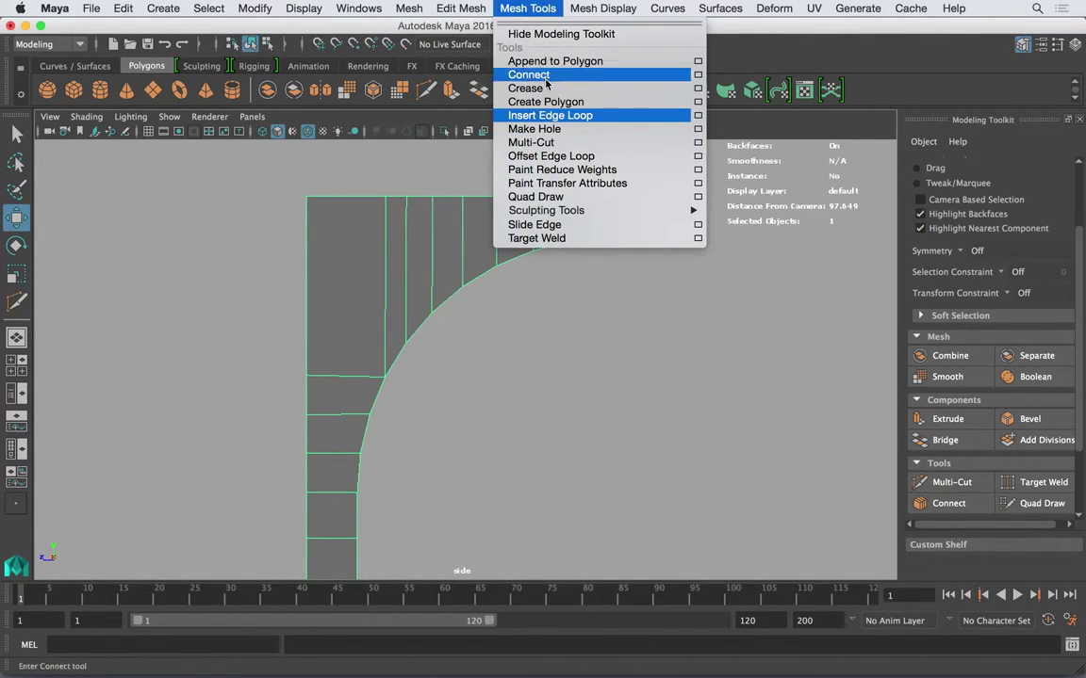
left_click(552, 116)
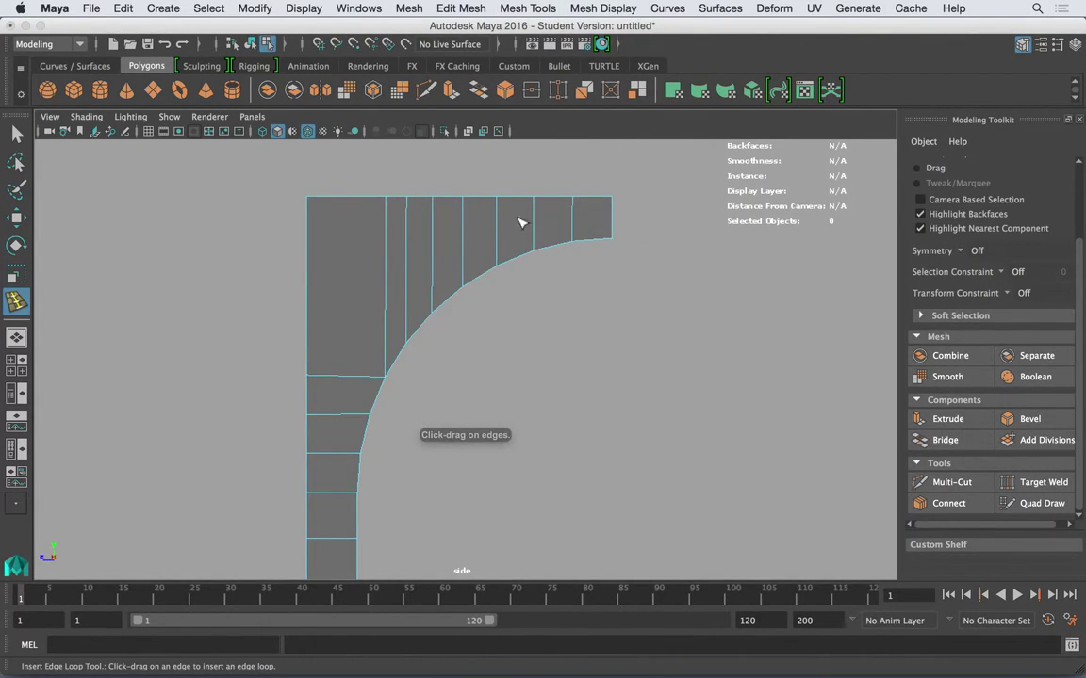
left_click_drag(616, 222, 613, 223)
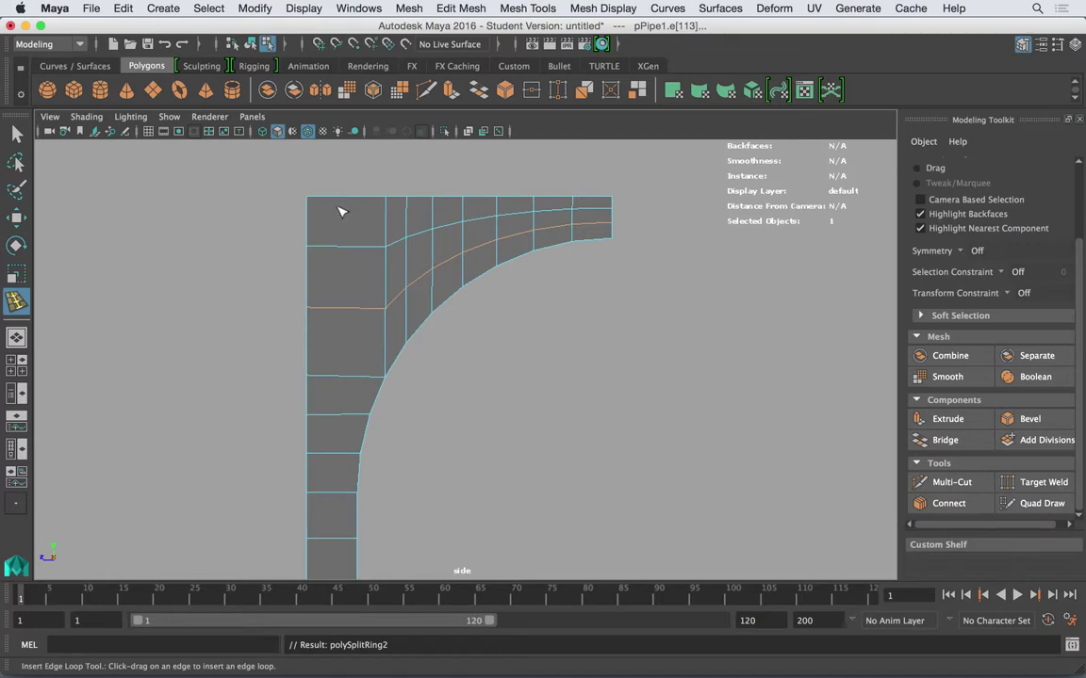
Insert a vertical edge loop through the middle of the corner block and down the centre of the leg
left_click_drag(356, 199, 347, 202)
scroll(424, 227, "down", 4)
key("q")
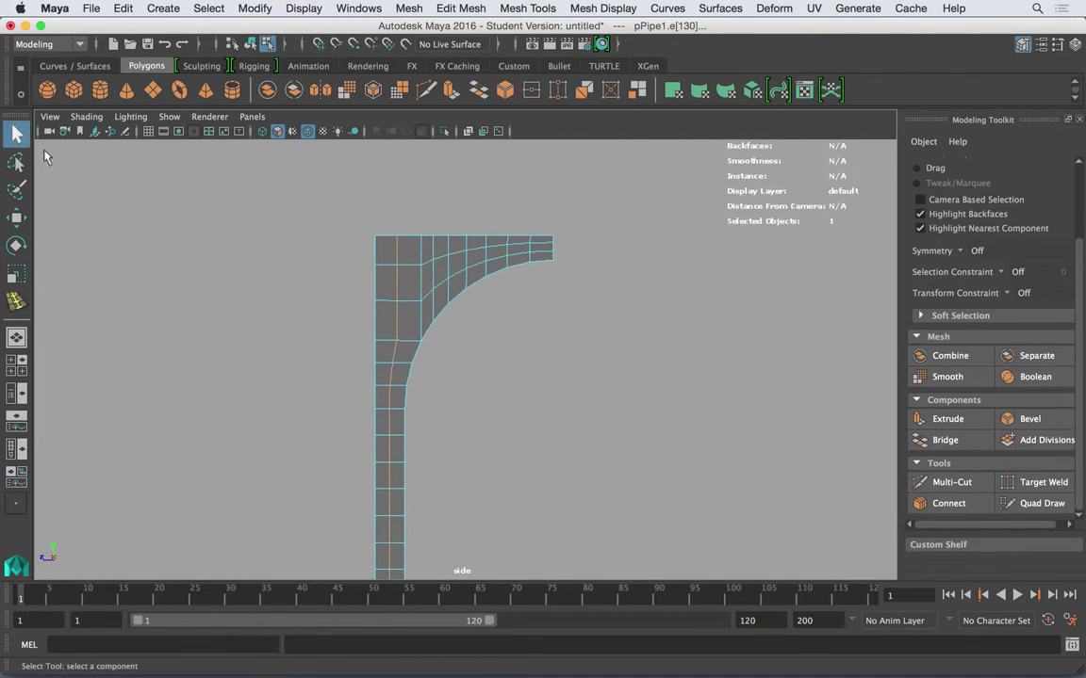
Move the two interior vertices on the corner block's inner edge slightly up and outward toward the left
scroll(443, 259, "up", 3)
middle_click_drag(476, 253, 552, 310, "alt")
scroll(523, 293, "up", 3)
right_click_drag(503, 244, 433, 244)
left_click(497, 284)
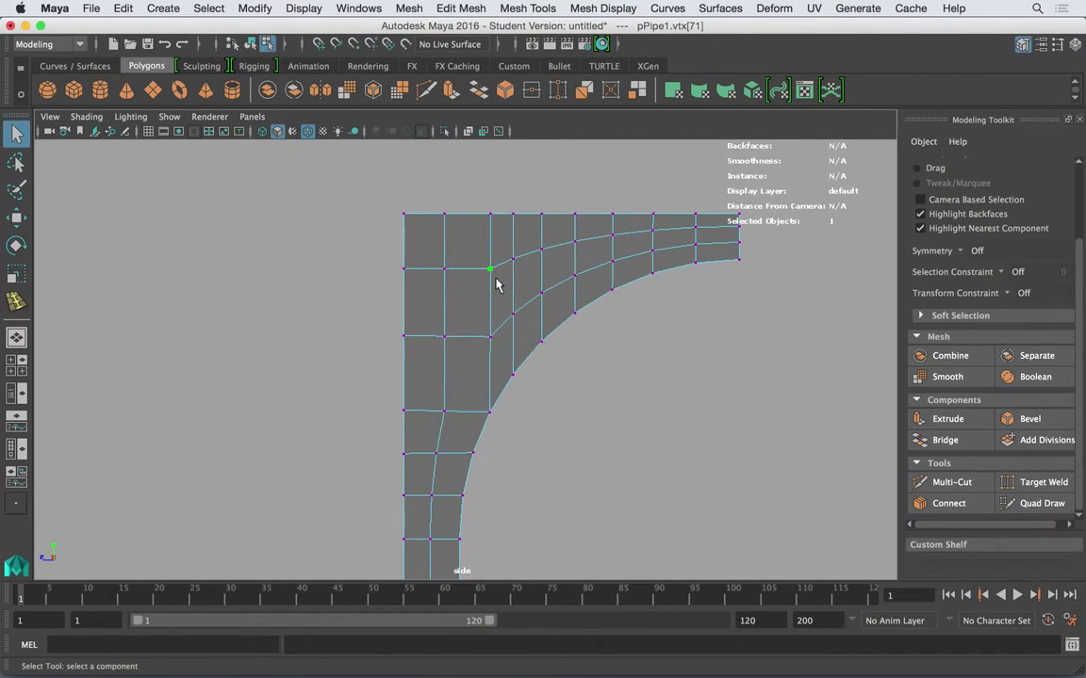
key("w")
left_click_drag(489, 272, 479, 263)
left_click(491, 338)
left_click_drag(491, 337, 483, 333)
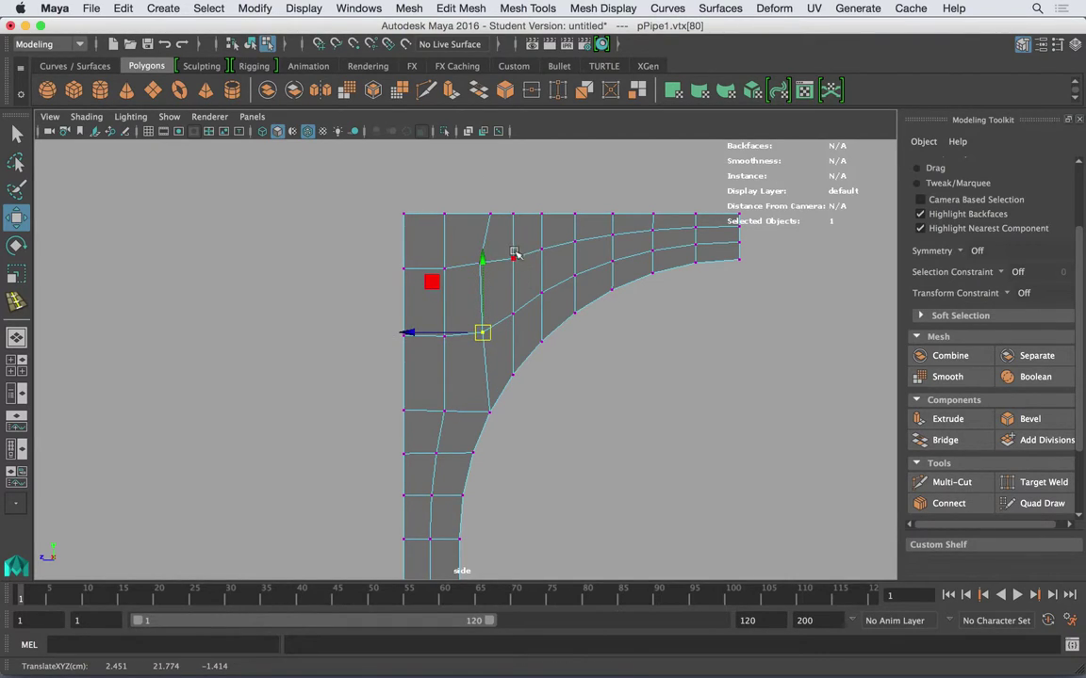
Nudge the adjoining upper-loop vertex, and shift the middle-loop vertices of the lower corner and upper leg slightly outward
left_click(520, 268)
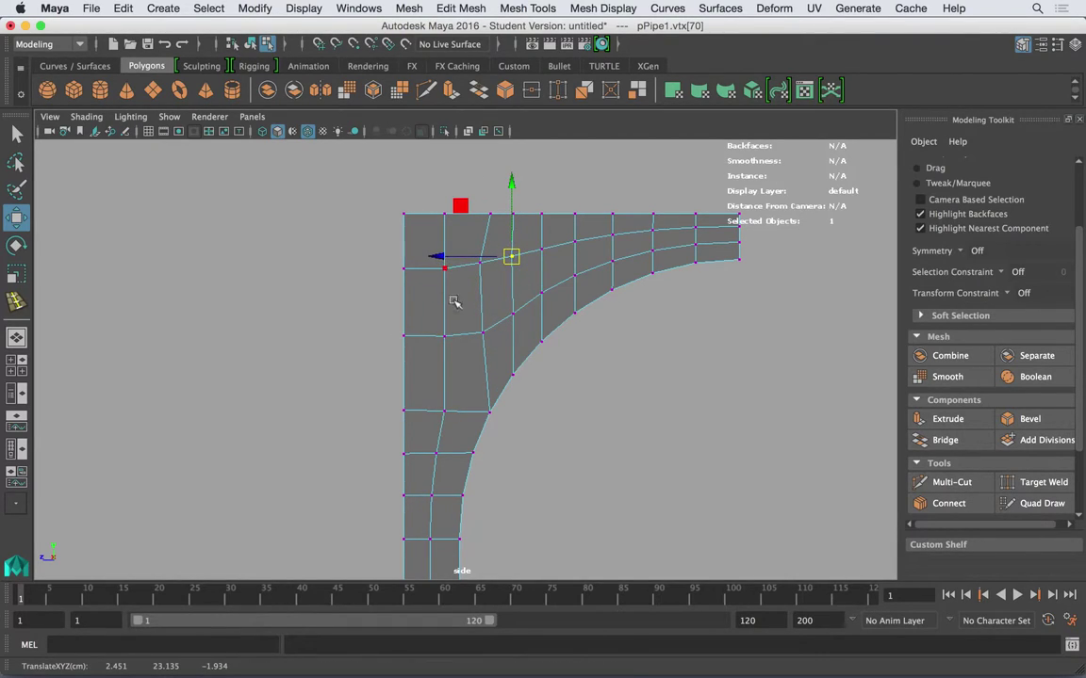
left_click_drag(455, 347, 450, 343)
left_click_drag(448, 417, 443, 414)
left_click(436, 452)
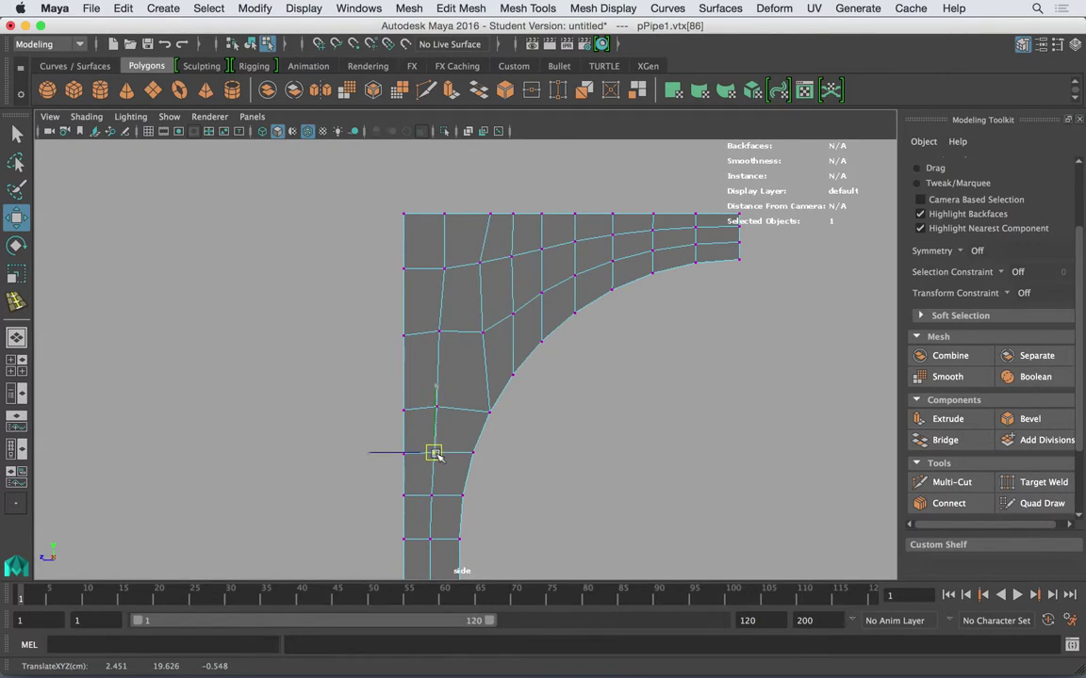
Raise the two lower-loop vertices near the corner and align the third top-edge vertex with the column below, nudging the upper-left interior vertex inward
left_click(481, 333)
left_click(484, 334)
left_click(484, 335)
left_click(483, 330)
left_click_drag(484, 333, 511, 306)
left_click_drag(478, 193, 466, 214)
left_click(442, 268)
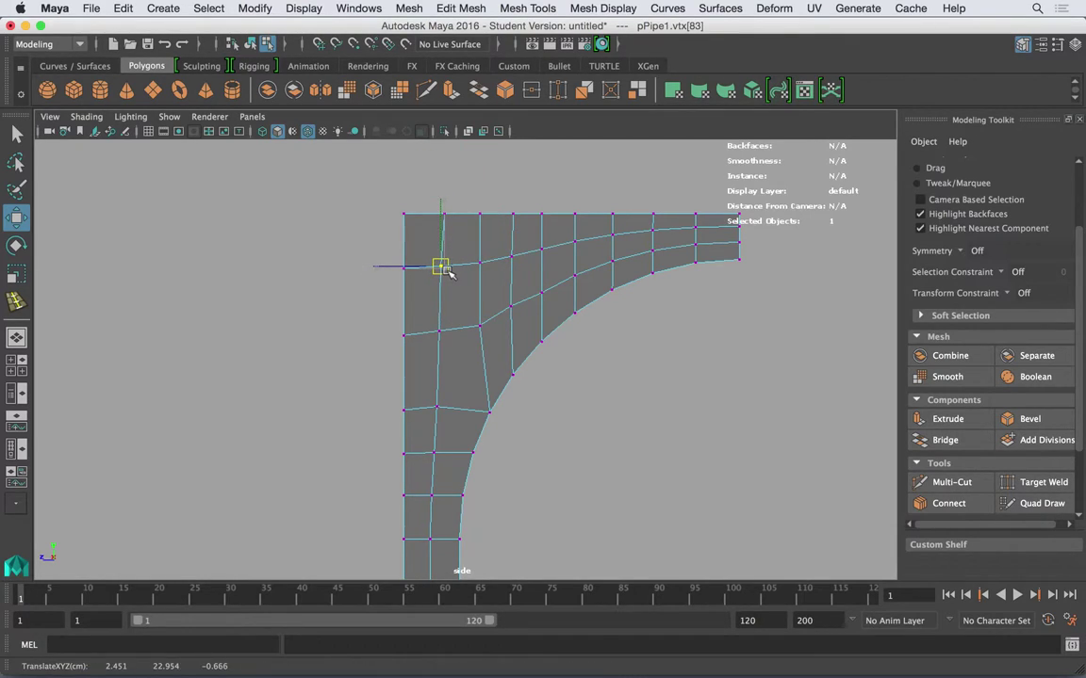
Level the middle vertex where the leg meets the corner block, and lower the lower loop's two leftmost vertices to nearly level
left_click(480, 325)
left_click(430, 407)
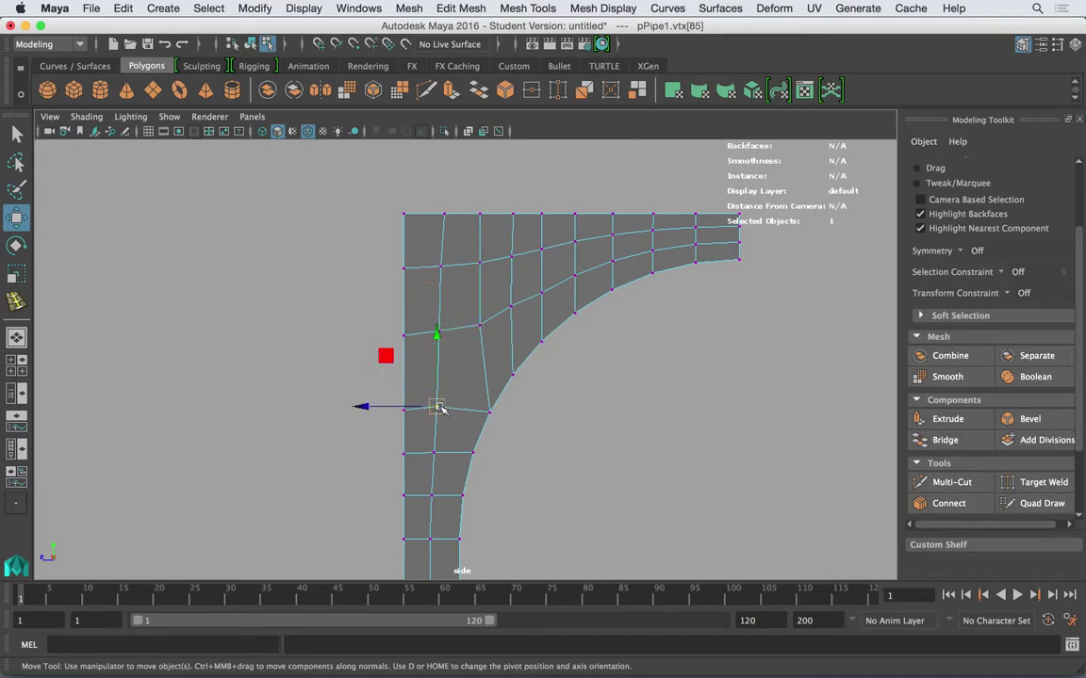
left_click(512, 311)
middle_click_drag(477, 324, 496, 327, "alt")
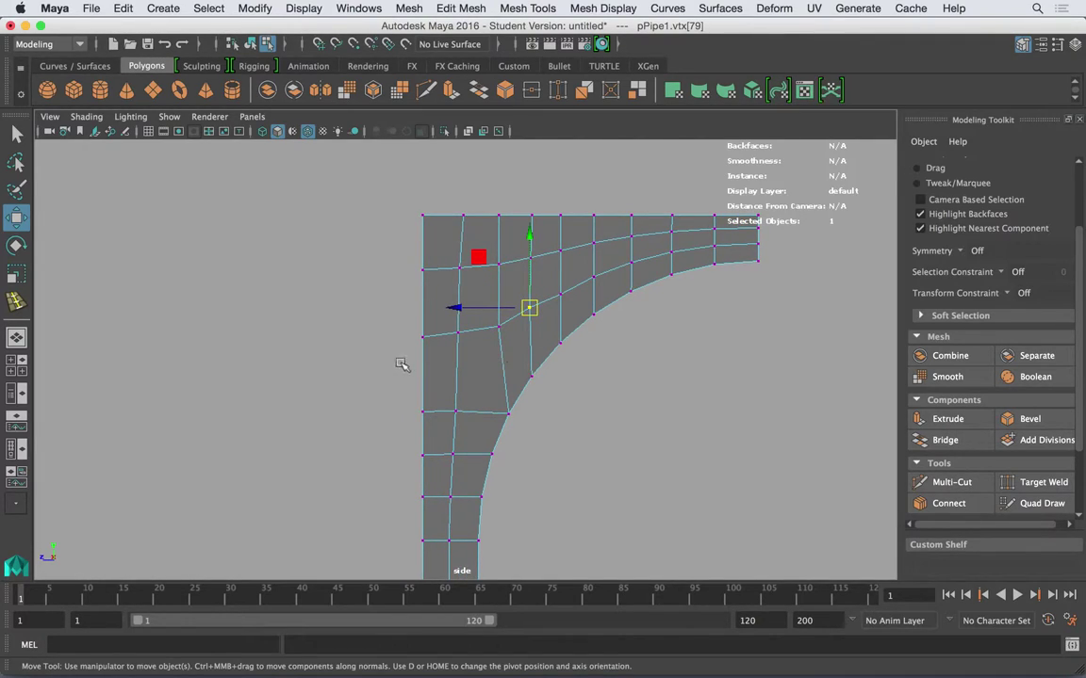
left_click_drag(371, 345, 473, 432)
left_click(458, 332)
left_click_drag(459, 333, 426, 342)
left_click(424, 339)
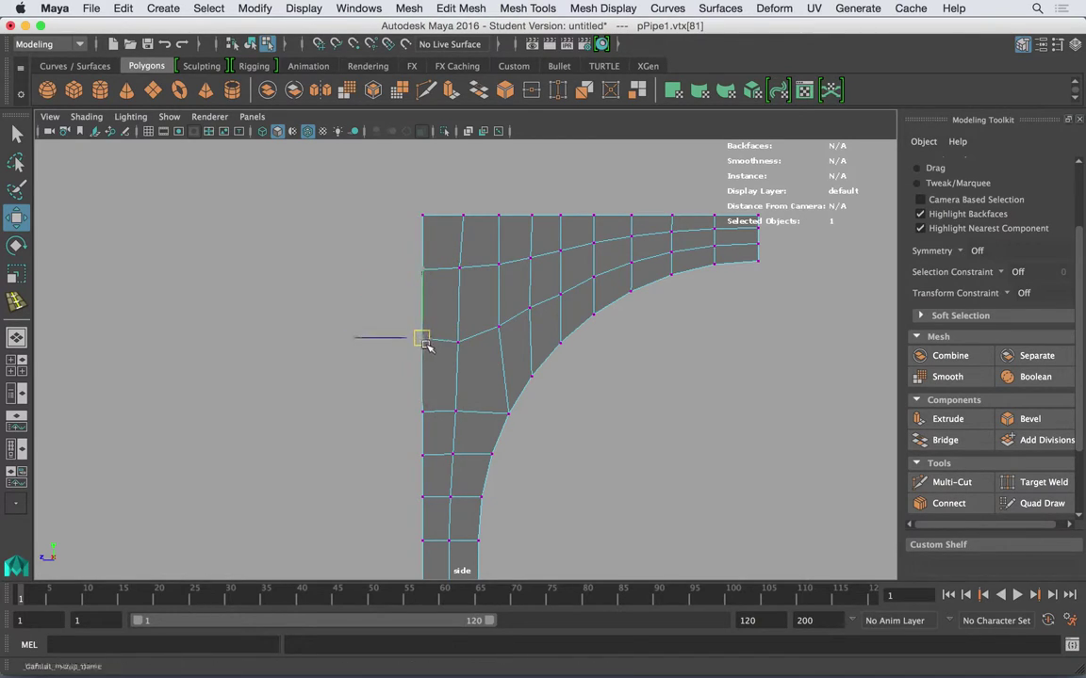
key("ctrl+z")
left_click_drag(422, 262, 423, 270)
Fine-tune the interior loop vertices beside the corner block so the grid columns flow evenly toward the arch's centre
middle_click_drag(595, 268, 557, 270, "alt")
right_click_drag(557, 270, 554, 303, "alt")
middle_click_drag(483, 337, 506, 281, "alt")
right_click_drag(554, 284, 552, 284, "alt")
scroll(552, 283, "up", 4)
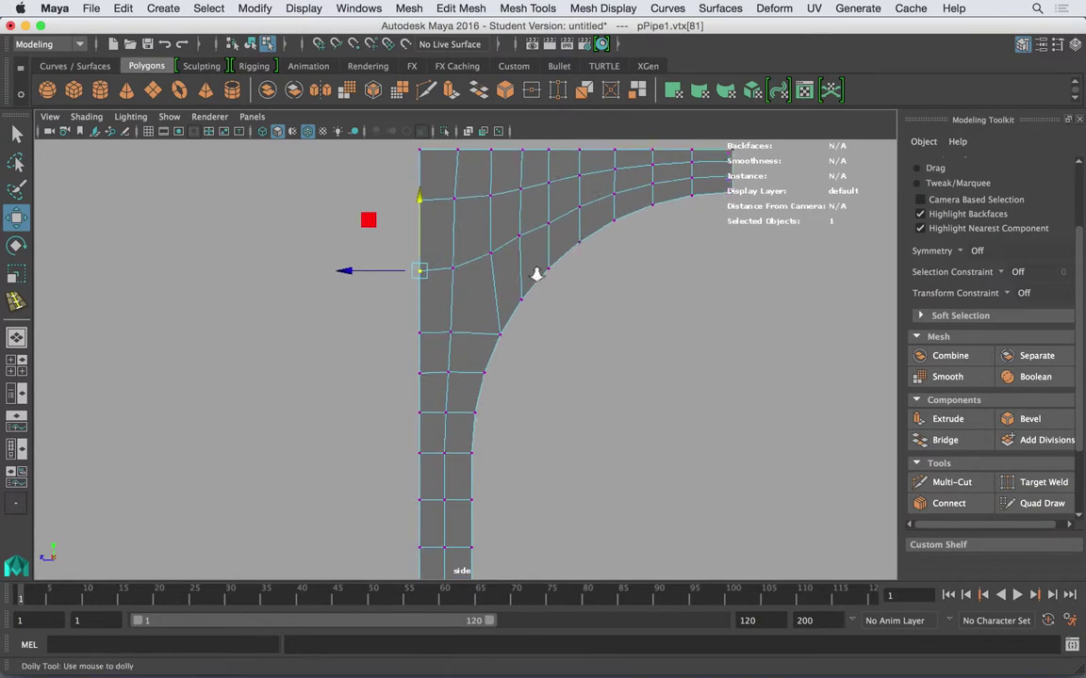
middle_click_drag(561, 242, 473, 334, "alt")
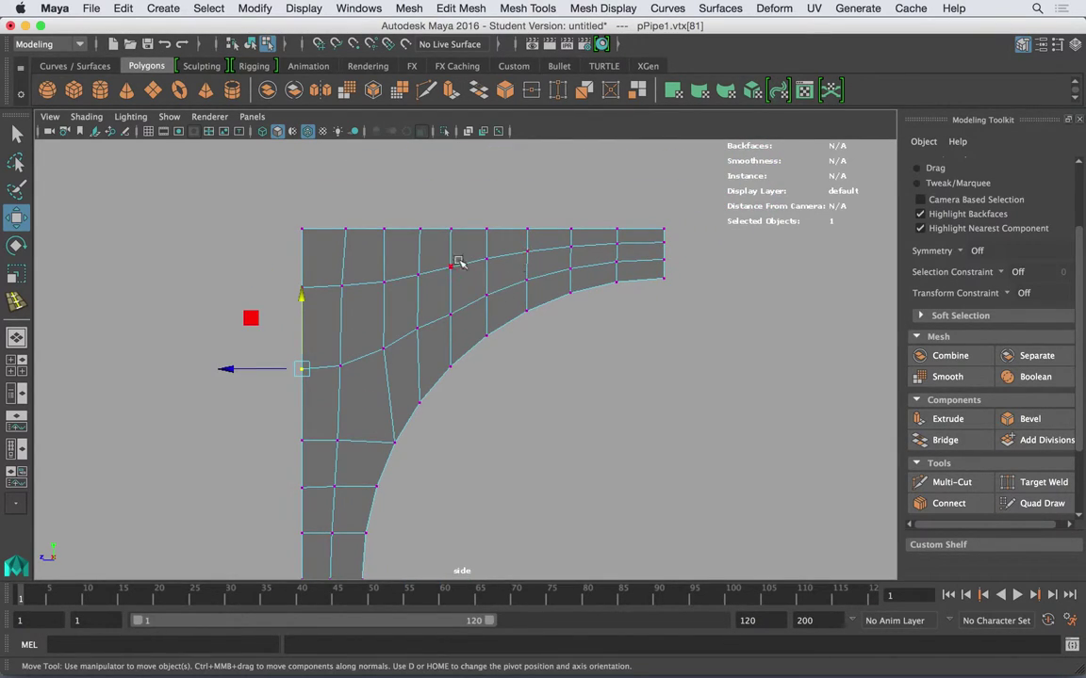
left_click(382, 282)
left_click_drag(383, 283, 383, 282)
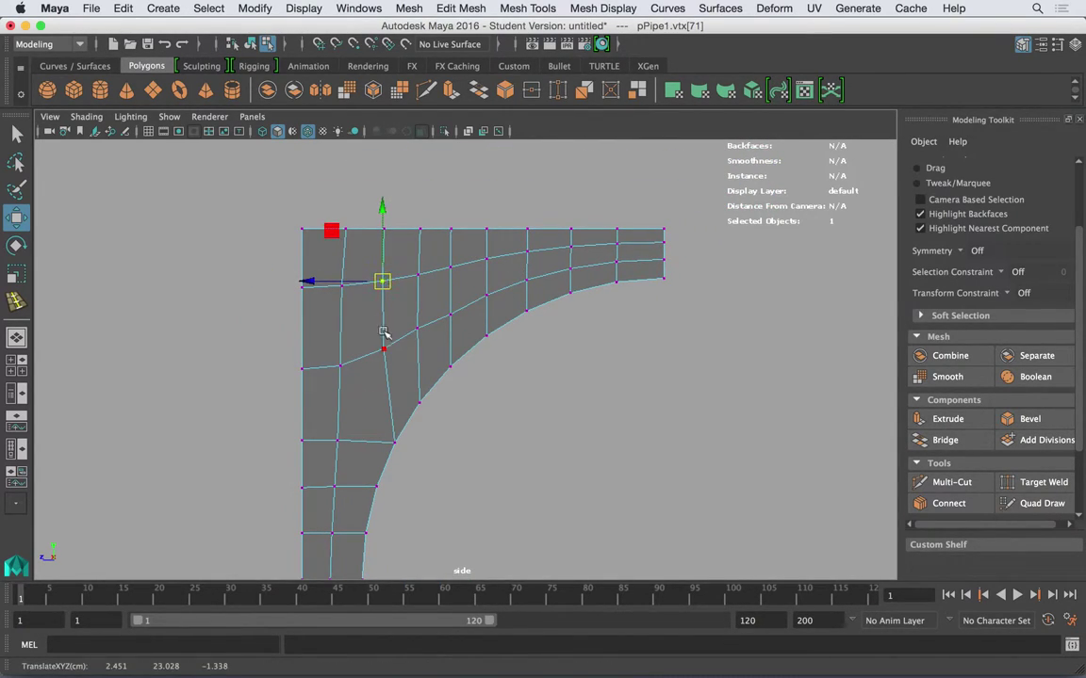
left_click(396, 325)
left_click(417, 329)
left_click_drag(418, 329, 454, 311)
left_click(452, 314)
left_click(486, 291)
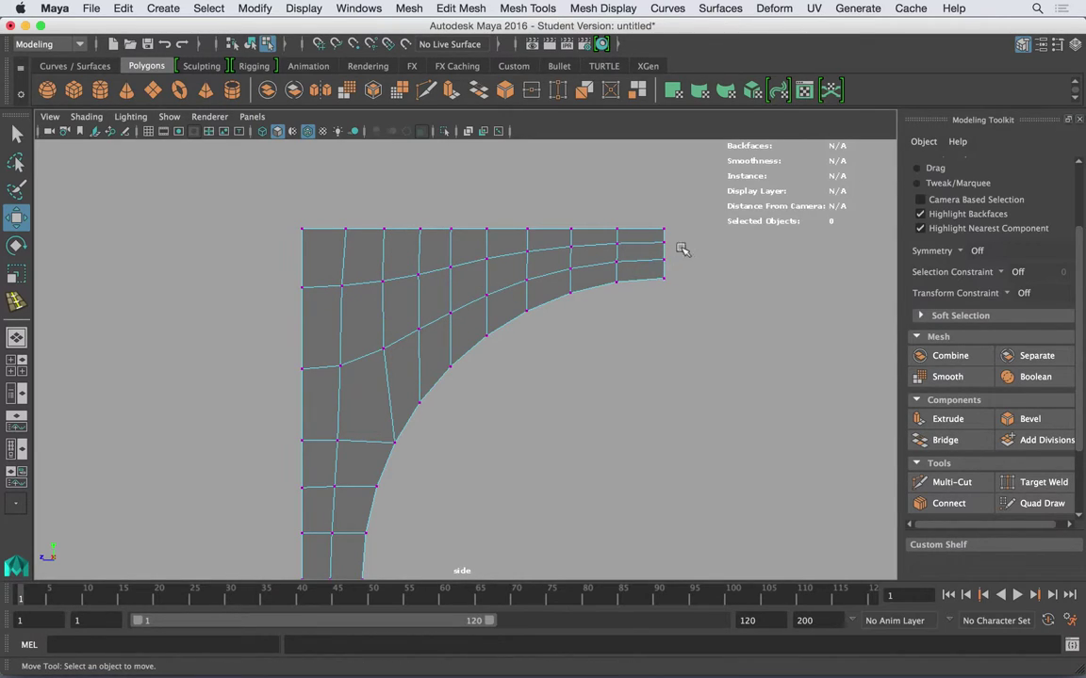
right_click_drag(557, 377, 440, 350, "alt")
middle_click_drag(438, 349, 452, 279, "alt")
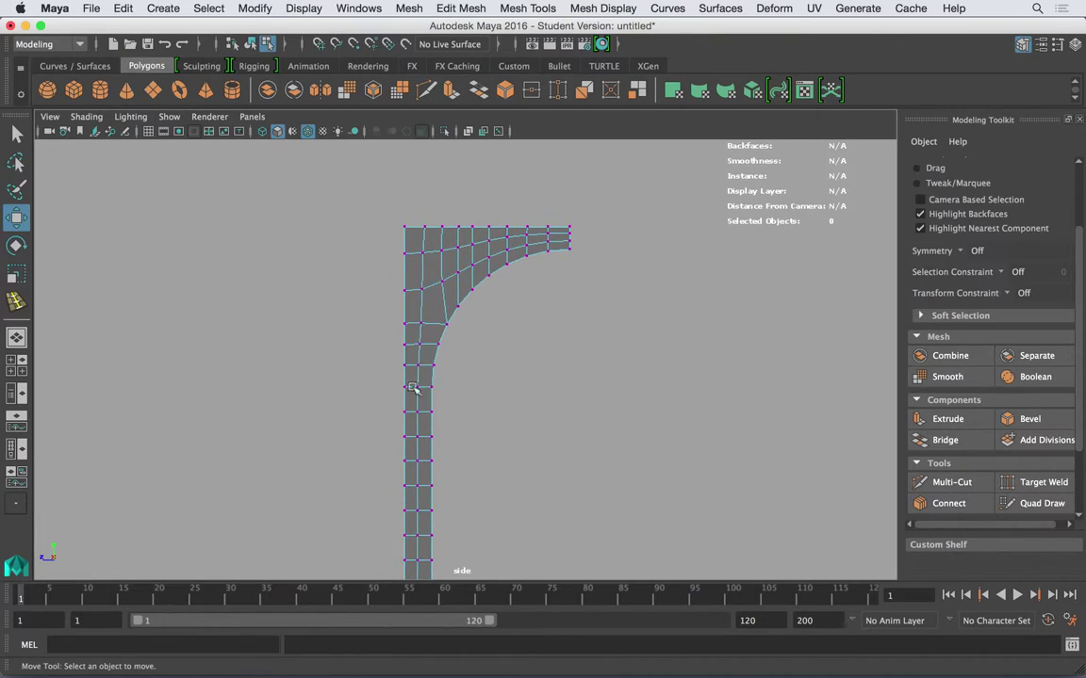
Leave vertex editing on the half arch and select the whole mesh in object mode
middle_click_drag(453, 414, 432, 273, "alt")
middle_click_drag(436, 466, 425, 270, "alt")
middle_click_drag(422, 423, 413, 573, "alt")
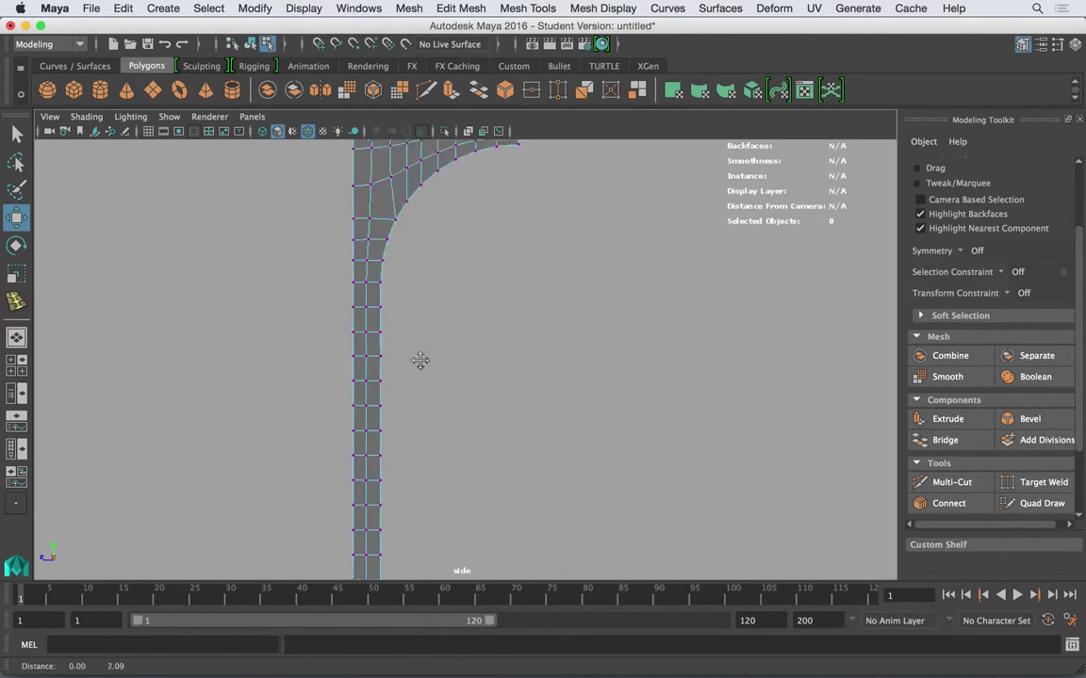
middle_click_drag(420, 315, 428, 573, "alt")
right_click_drag(423, 339, 487, 233)
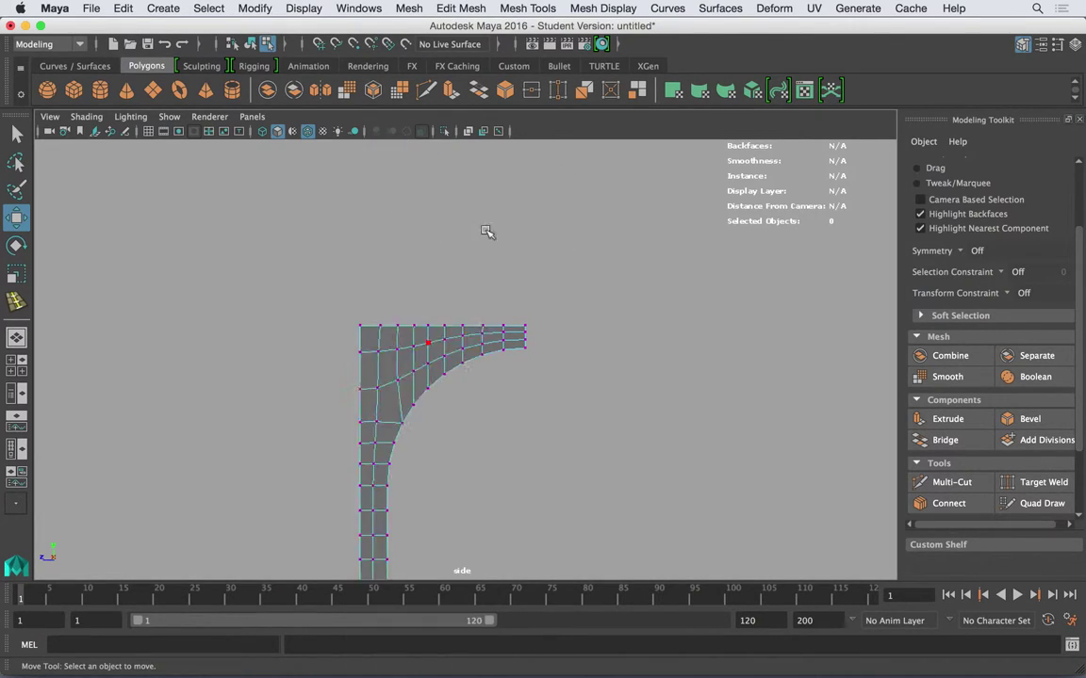
left_click(439, 336)
middle_click_drag(437, 337, 338, 239, "alt")
right_click_drag(402, 269, 309, 247, "alt")
middle_click_drag(310, 247, 281, 188, "alt")
right_click_drag(358, 251, 303, 235, "alt")
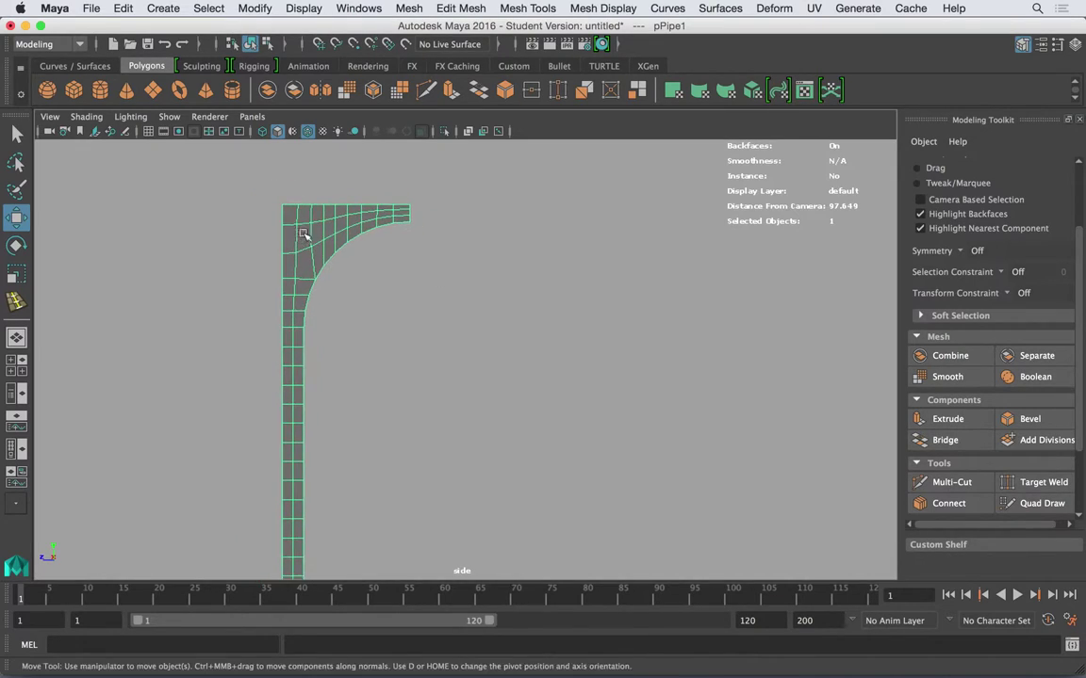
middle_click_drag(307, 232, 241, 198, "alt")
right_click_drag(276, 200, 239, 216, "alt")
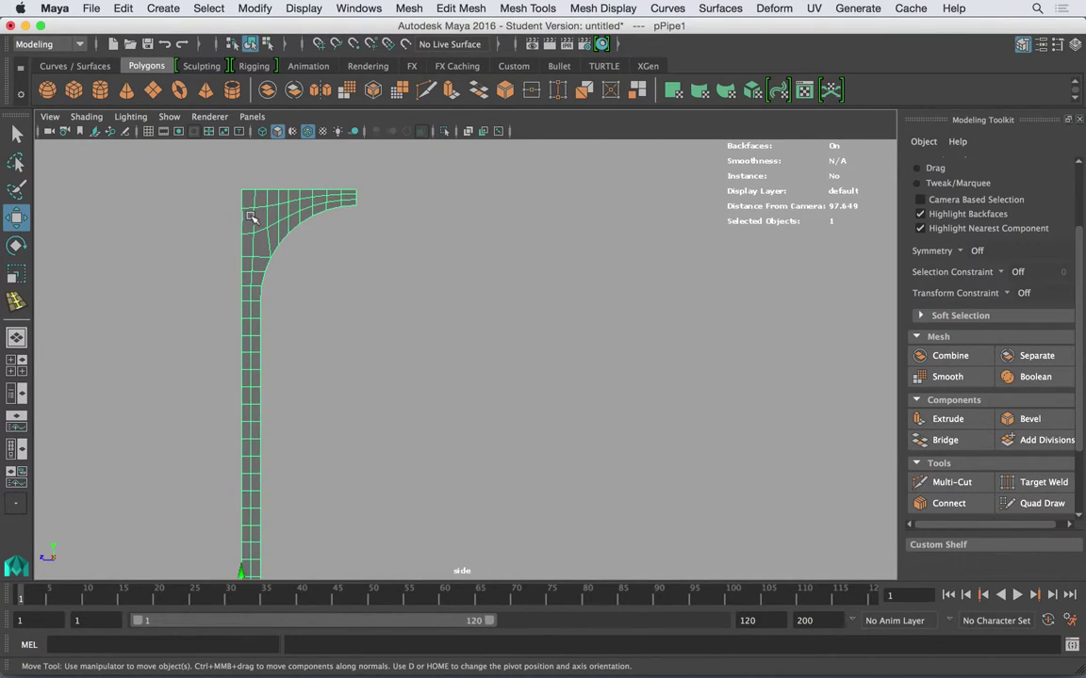
middle_click_drag(373, 279, 437, 241, "alt")
right_click_drag(363, 257, 268, 269, "alt")
middle_click_drag(266, 269, 255, 268, "alt")
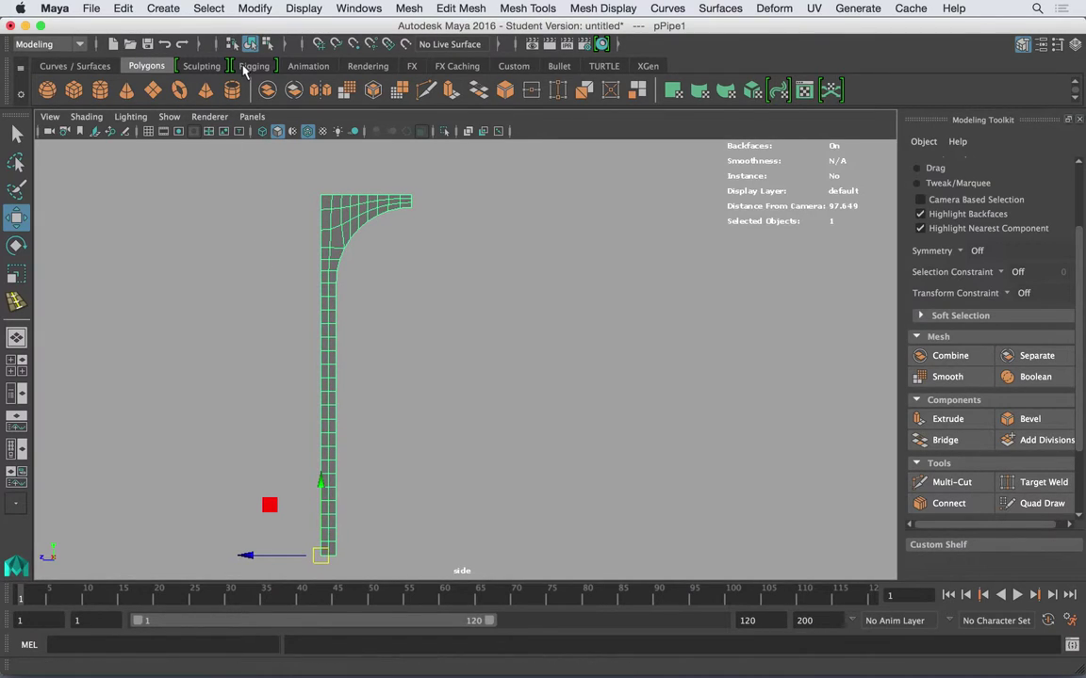
Mirror the half arch in the -Z direction with Merge with the original and Merge vertices enabled
left_click(253, 9)
mouse_move(371, 7)
mouse_move(408, 8)
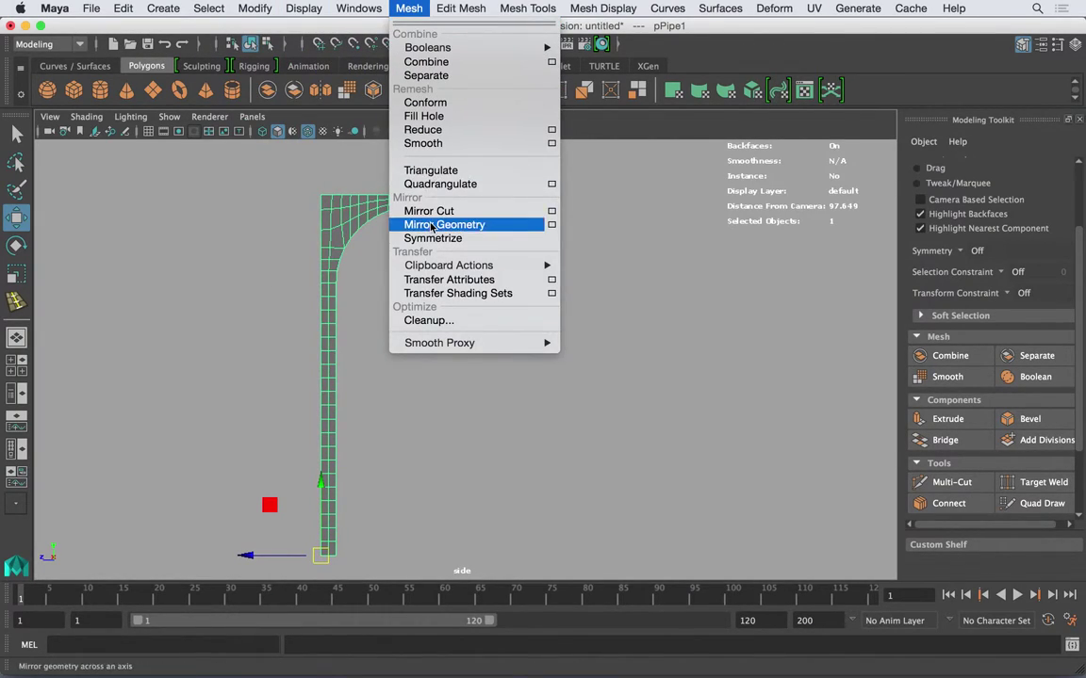
left_click(551, 224)
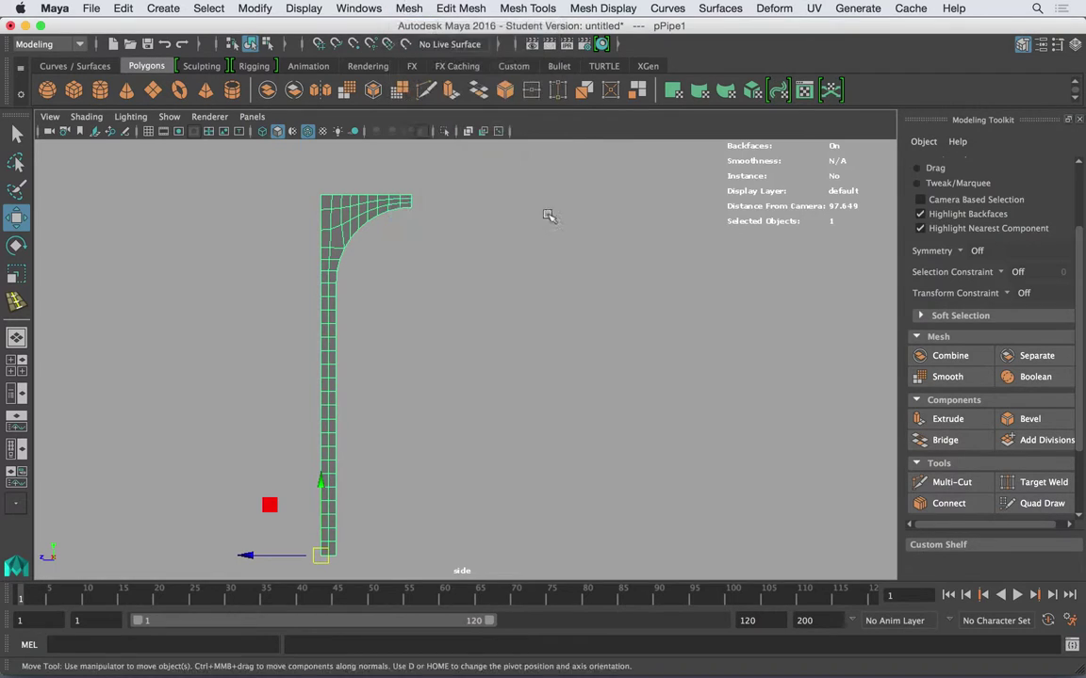
left_click_drag(375, 318, 790, 221)
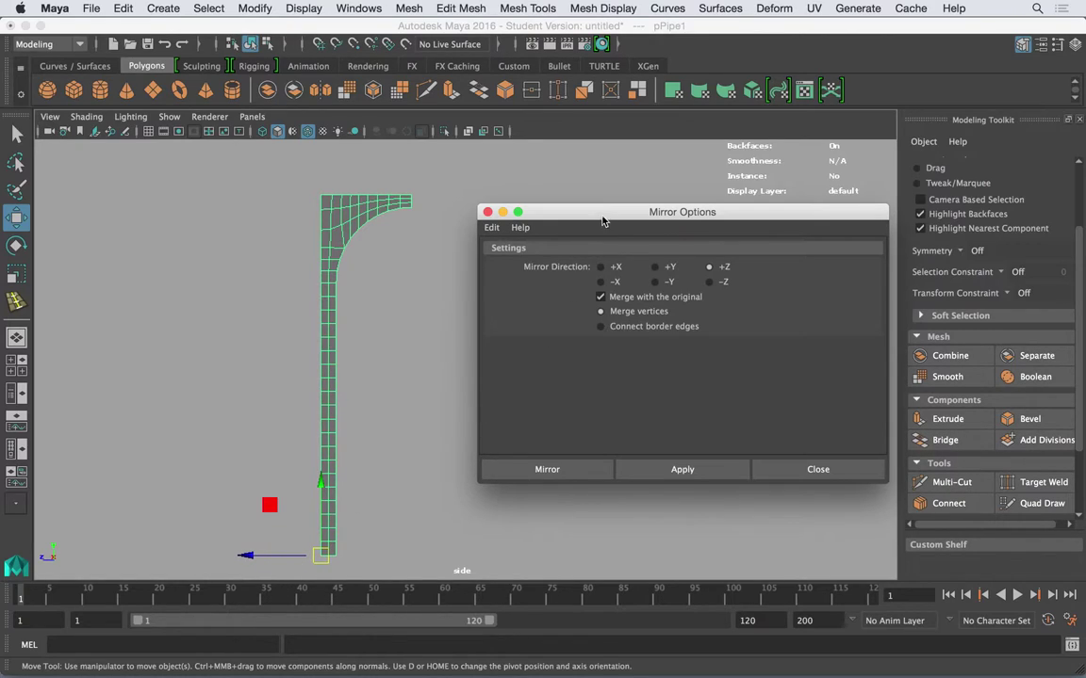
left_click_drag(601, 216, 577, 176)
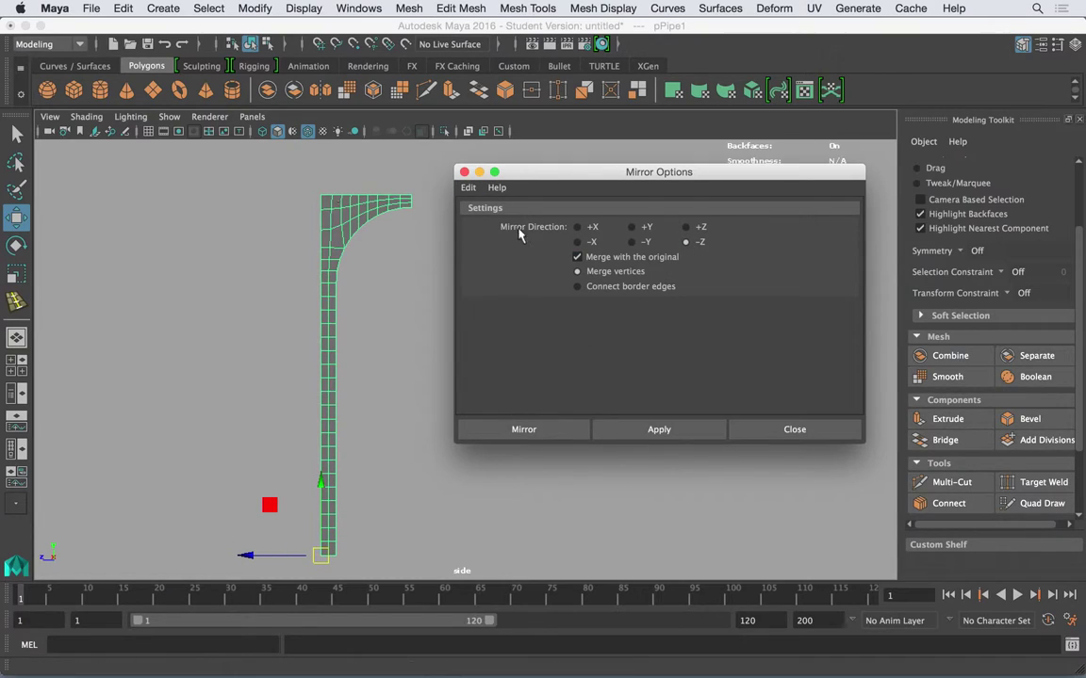
left_click_drag(601, 178, 661, 159)
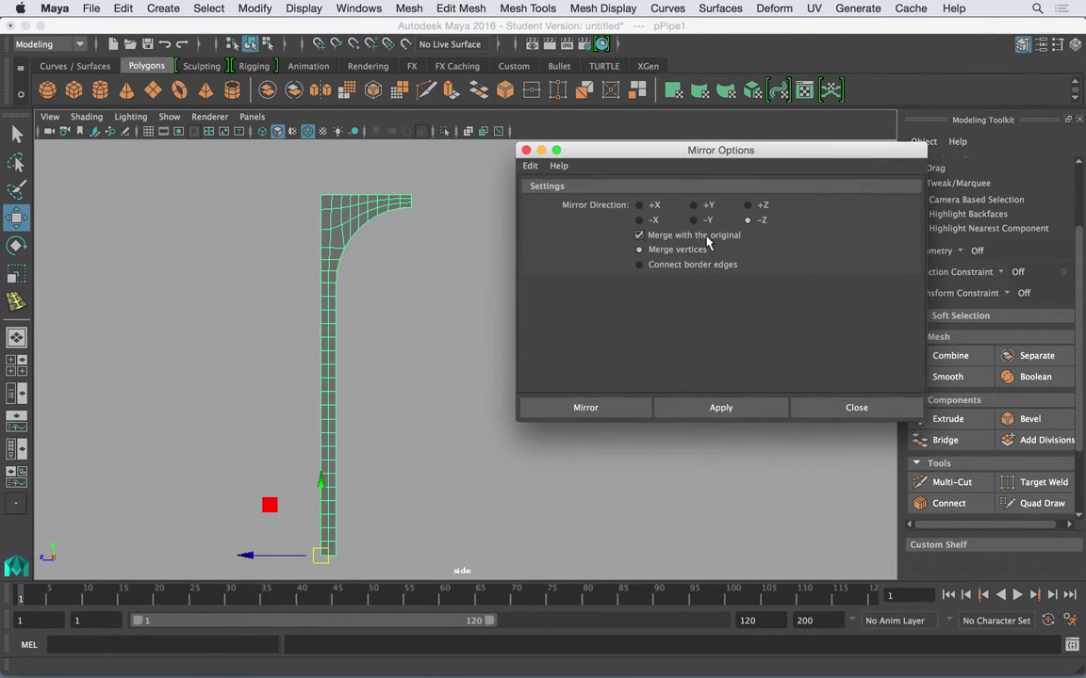
left_click(711, 412)
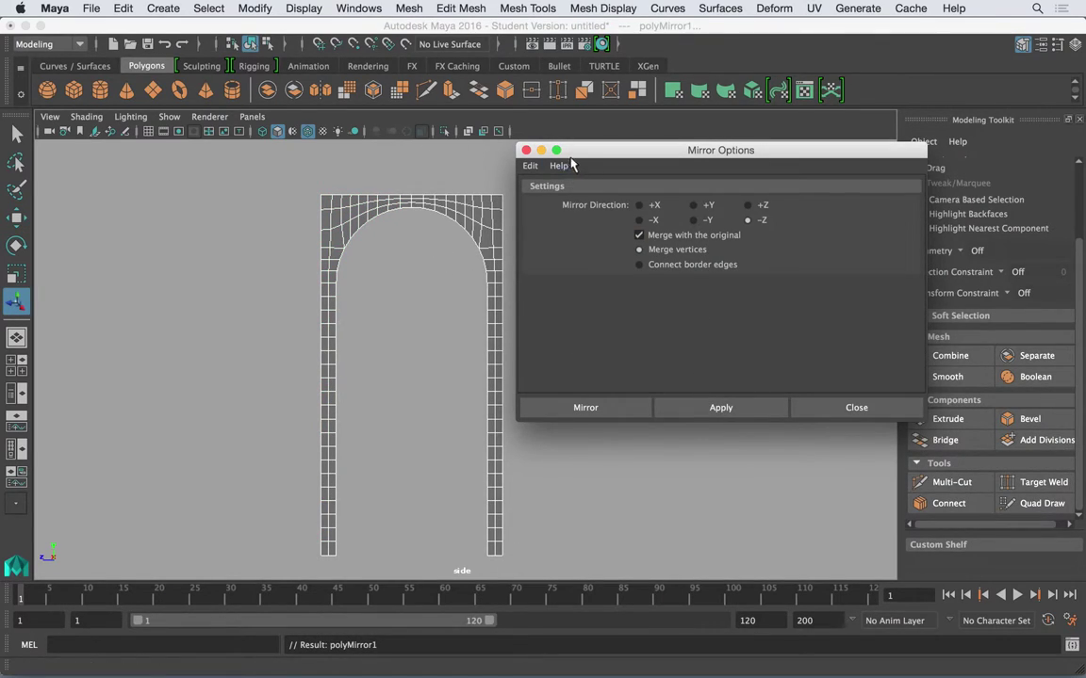
left_click(526, 151)
Select the full arch and check its topology in smooth preview, returning to the unsmoothed display
left_click(509, 203)
right_click_drag(487, 211, 550, 179)
left_click(496, 236)
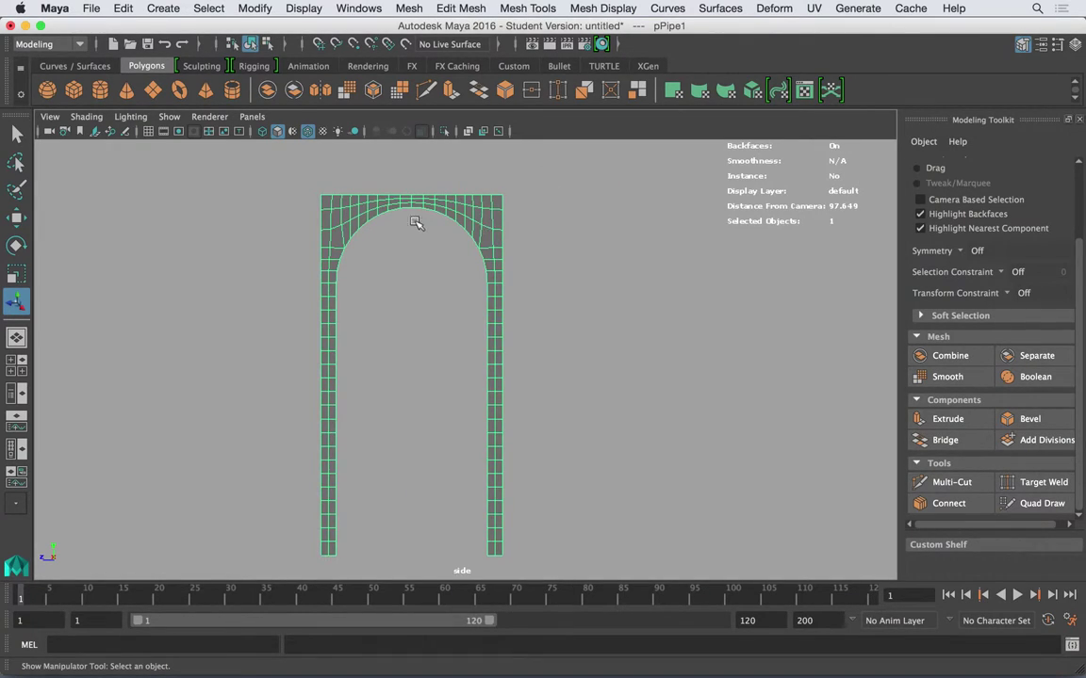
right_click_drag(416, 222, 523, 241, "alt")
middle_click_drag(388, 143, 436, 283, "alt")
right_click_drag(435, 283, 611, 330, "alt")
key("3")
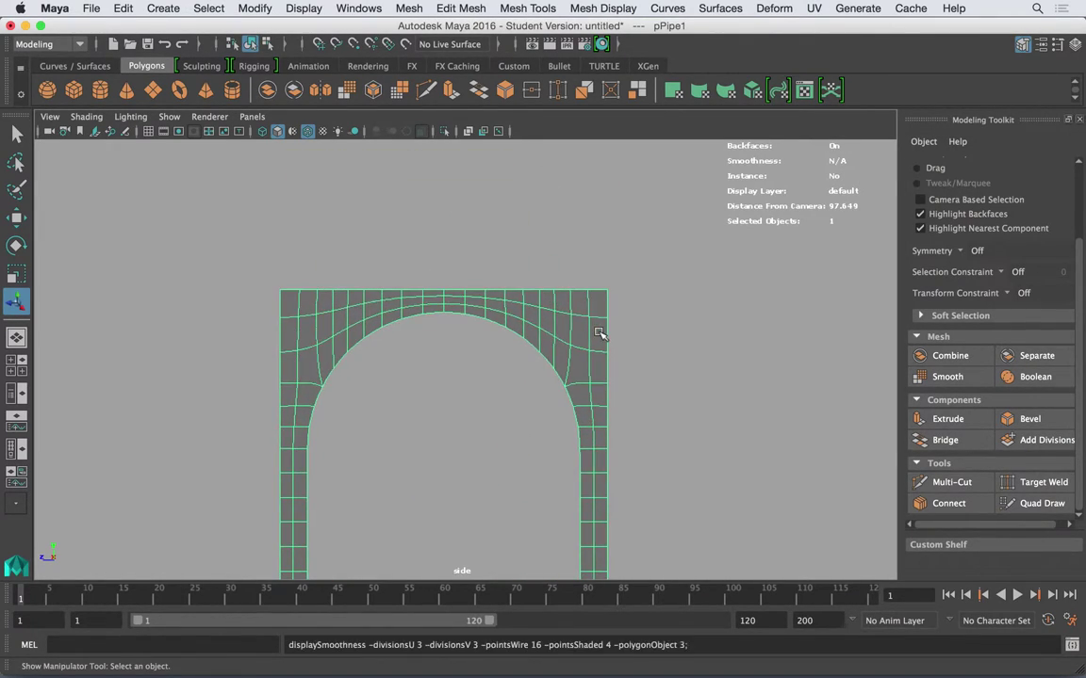
key("1")
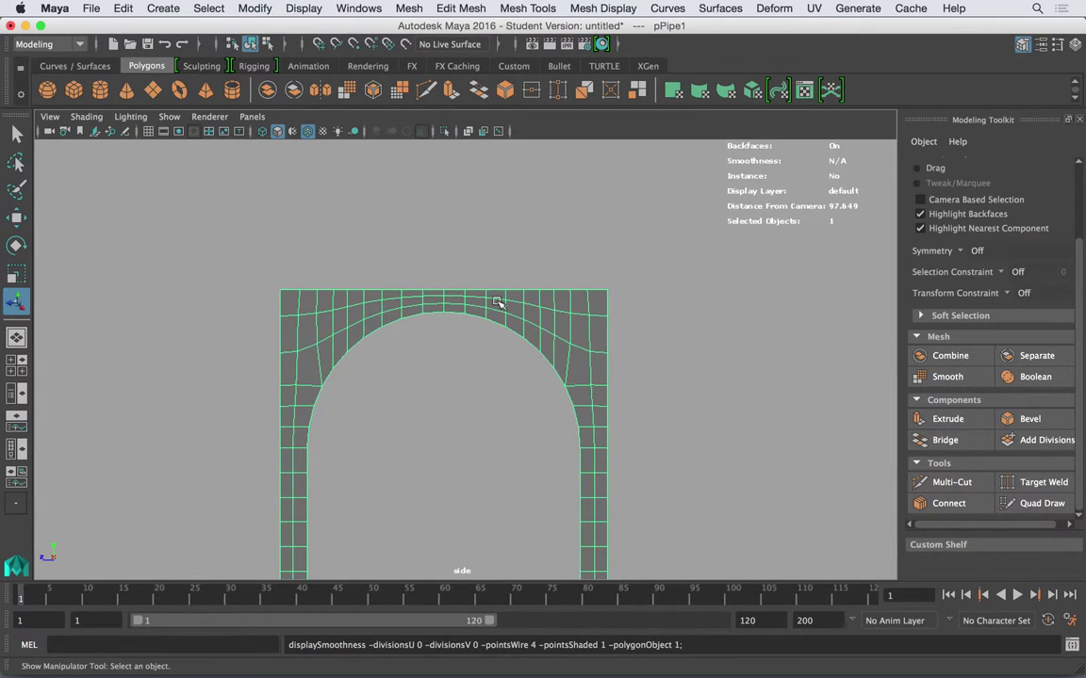
Try moving the lower-loop vertex at the arch's crown to test the mirrored seam, and undo the move
right_click_drag(443, 305, 495, 309)
left_click(448, 302)
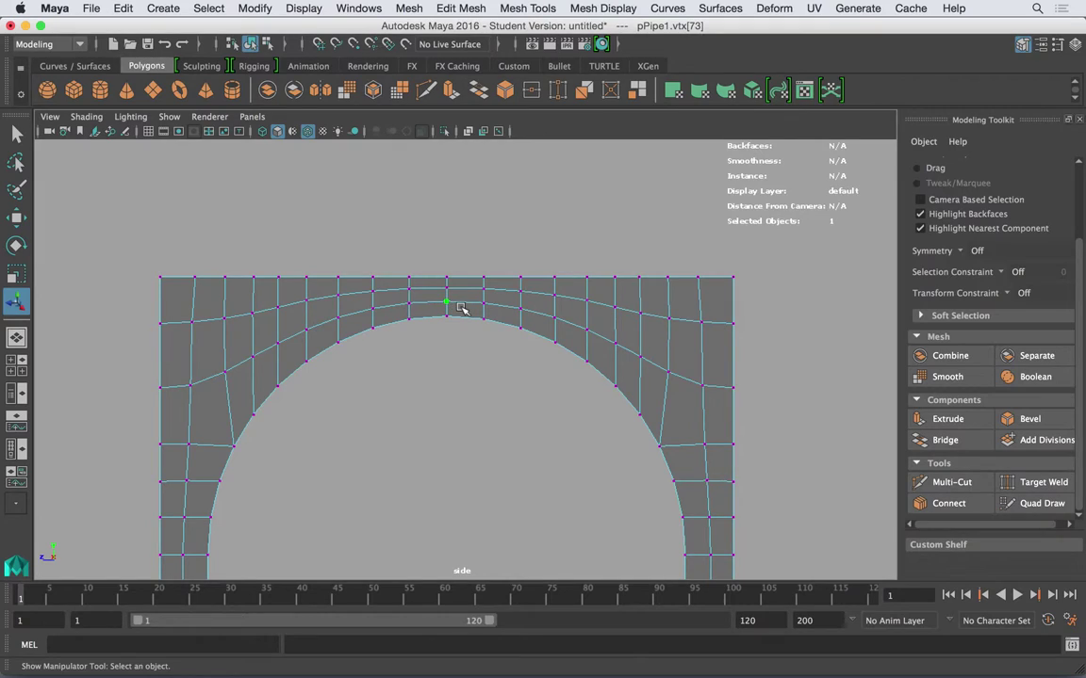
key("1")
key("w")
mouse_move(448, 303)
left_mouse_down()
mouse_move(407, 305)
mouse_move(449, 313)
mouse_move(452, 288)
left_mouse_up()
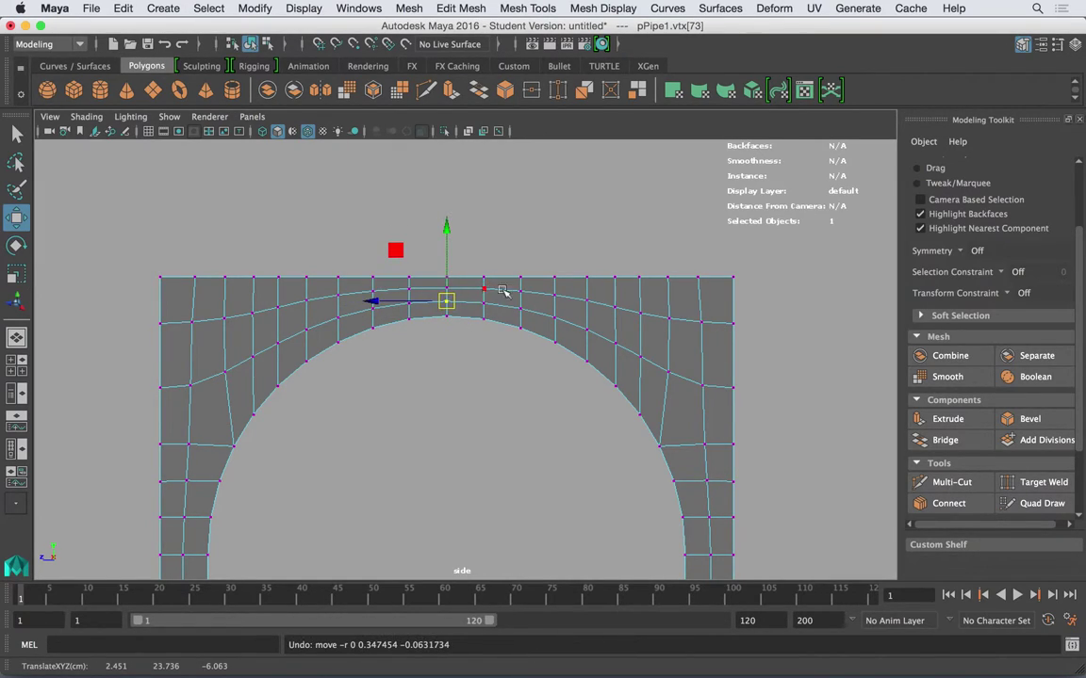
Return to object mode and select the complete arch
scroll(271, 235, "down", 5)
right_click_drag(523, 346, 602, 221)
left_click(601, 341)
scroll(601, 341, "down", 2)
middle_click_drag(475, 284, 458, 195, "alt")
middle_click_drag(556, 273, 488, 242, "alt")
scroll(488, 242, "down", 2)
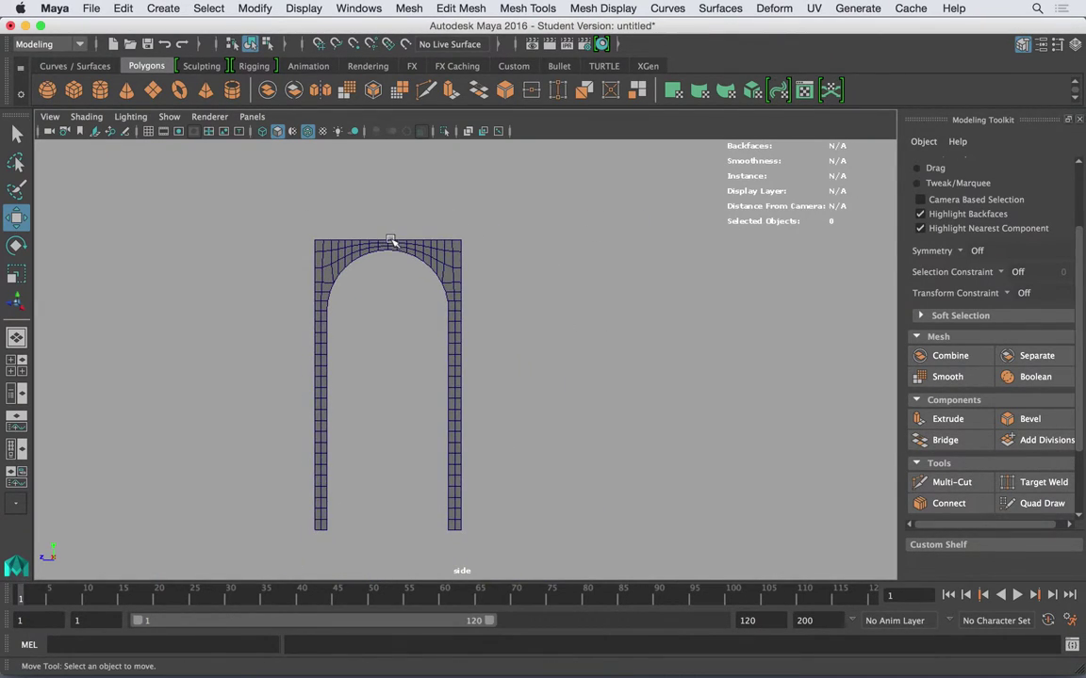
left_click(440, 246)
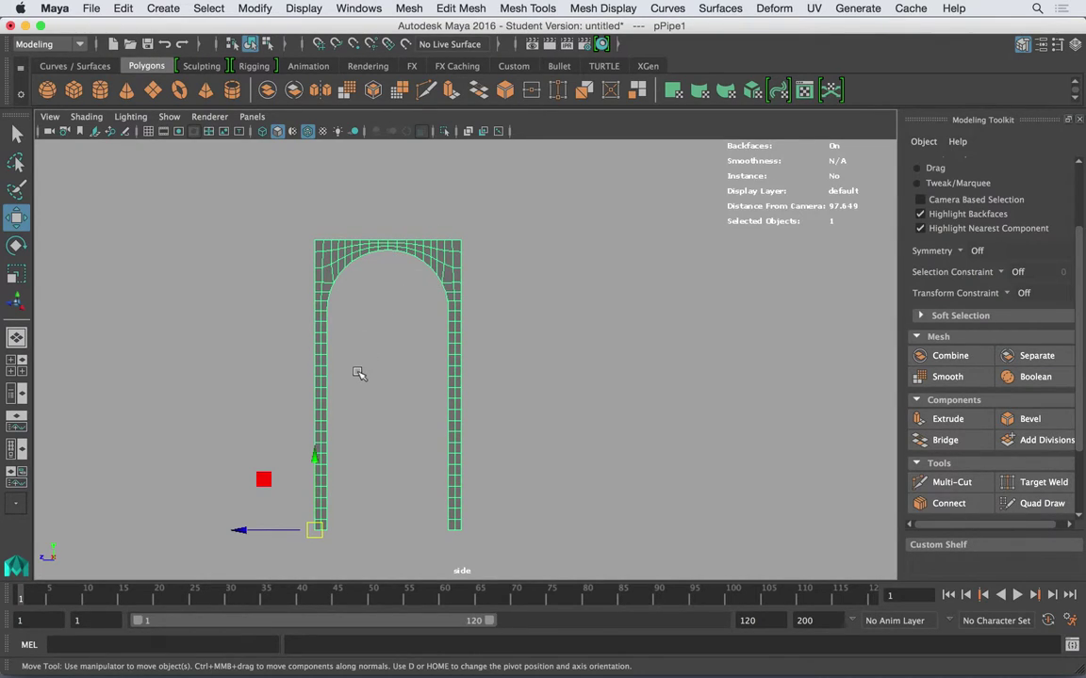
left_click(349, 450)
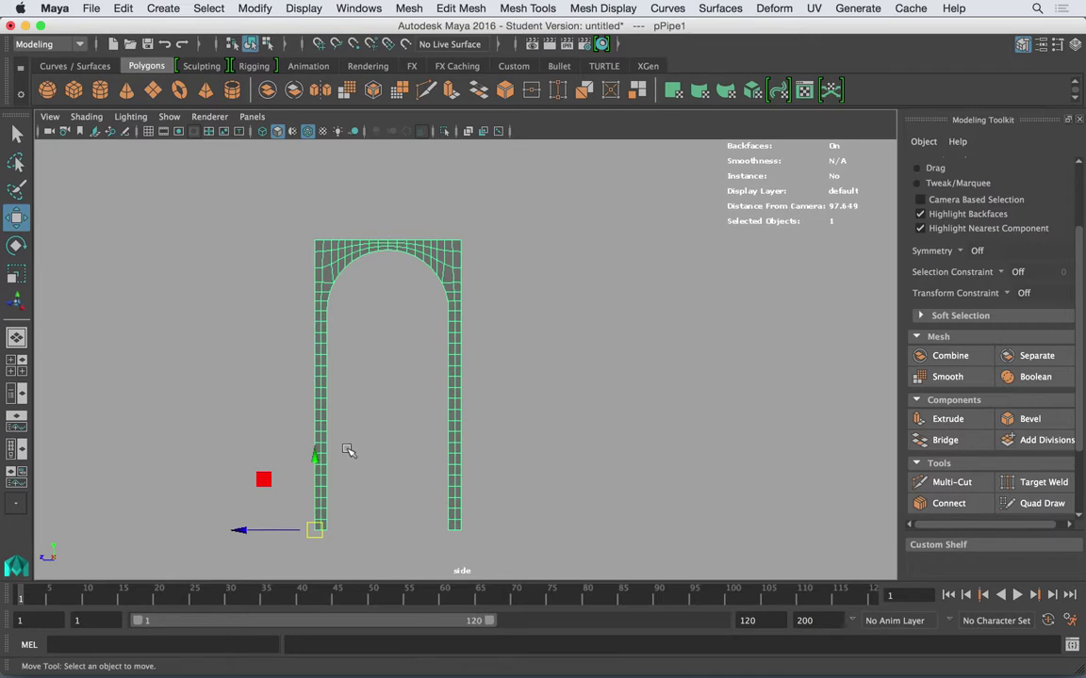
left_click(321, 437)
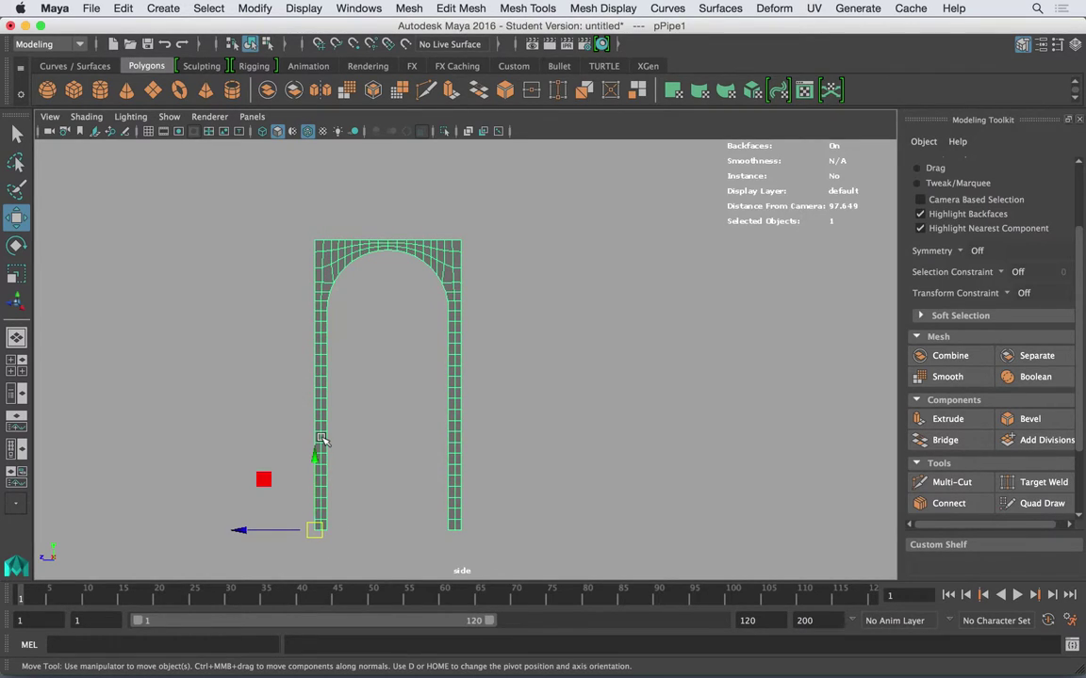
Try repositioning the arch's pivot and restore it to the outer bottom corner of the left leg
scroll(326, 551, "up", 3)
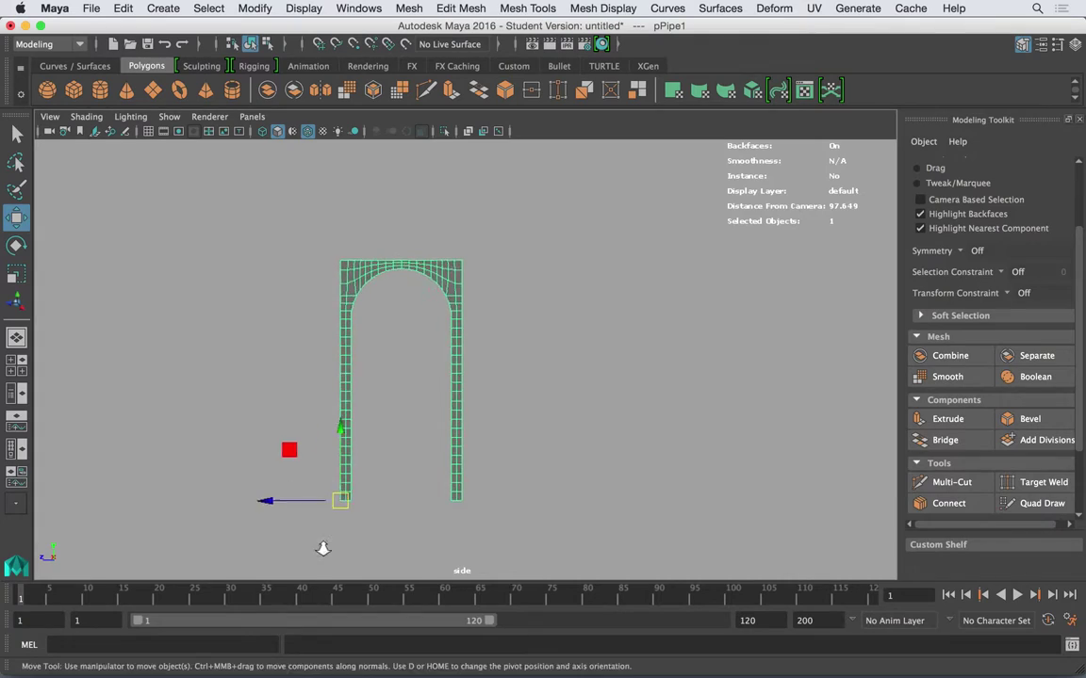
scroll(328, 551, "up", 2)
middle_click_drag(372, 490, 538, 268, "alt")
scroll(453, 476, "up", 4)
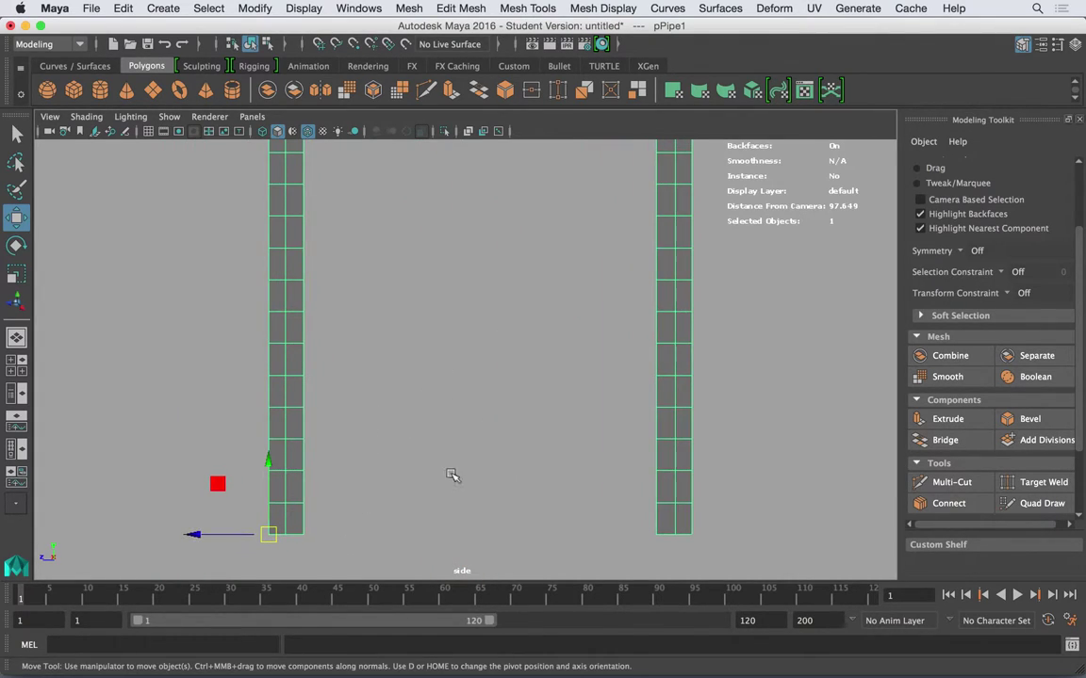
key("d")
left_click_drag(269, 535, 168, 424)
left_click(269, 537)
key("d")
scroll(409, 480, "down", 5)
middle_click_drag(506, 319, 454, 378, "alt")
scroll(453, 378, "down", 3)
middle_click_drag(351, 334, 286, 399, "alt")
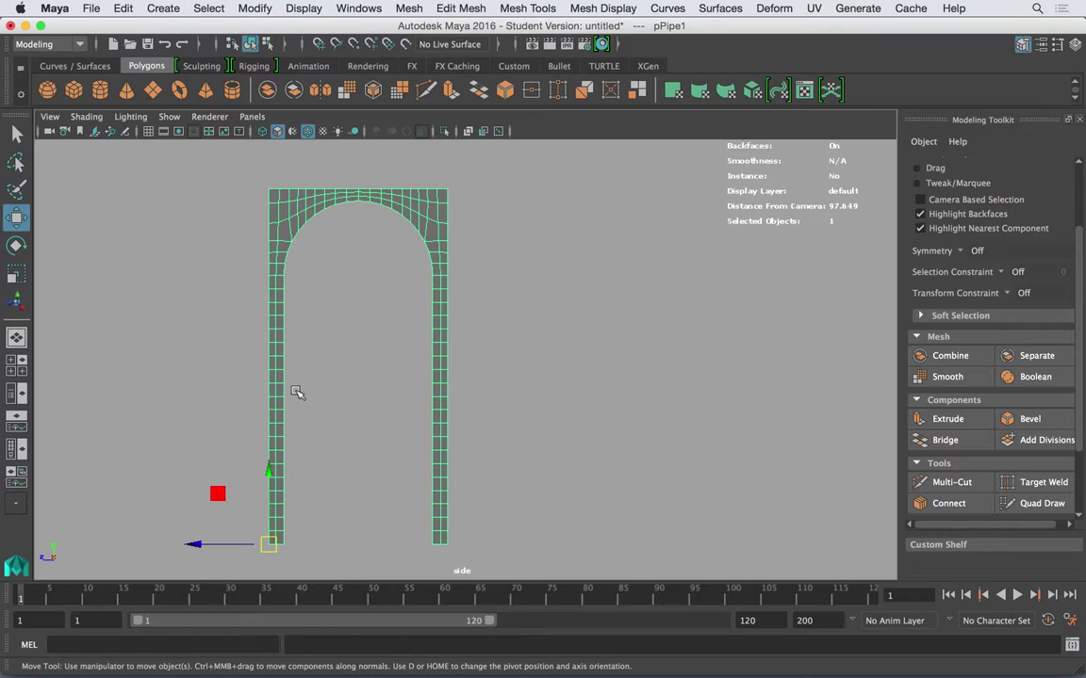
Duplicate the arch and vertex-snap the copy to the original's outer right bottom corner, at -12 in Z
left_click(480, 322)
left_click(436, 312)
key("ctrl+d")
left_click_drag(245, 539, 598, 538)
key("v")
left_click_drag(453, 549, 447, 547)
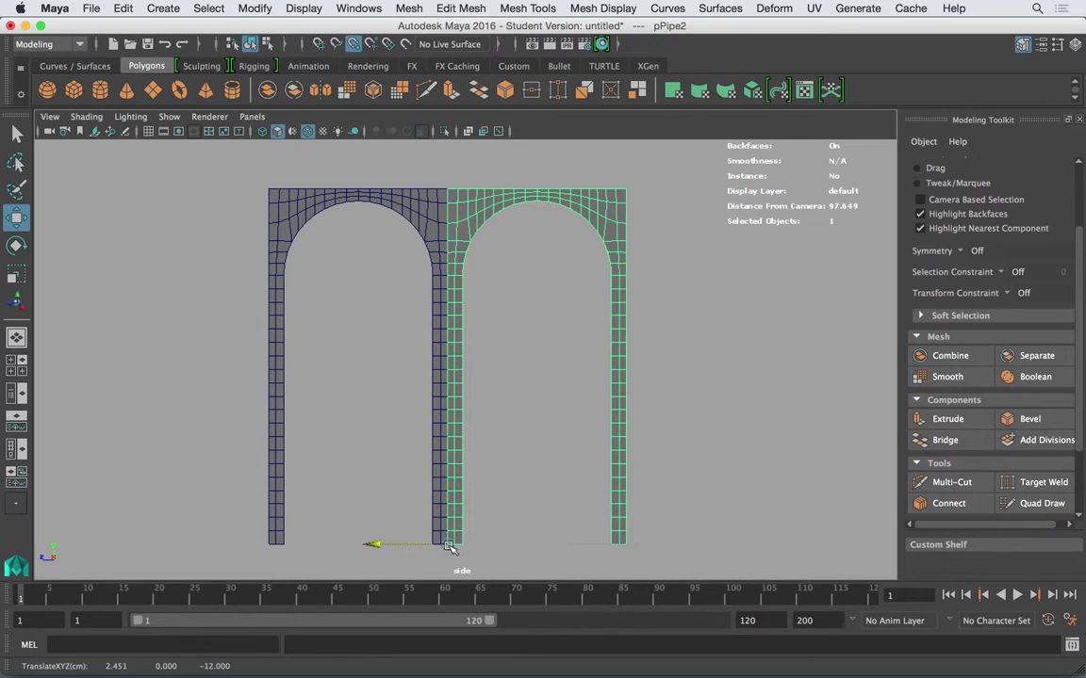
Repeat the duplication with the same offset four times to form a row of six adjoining arches
scroll(535, 448, "down", 4)
key("shift+d")
key("shift+d")
key("shift+d")
key("shift+d")
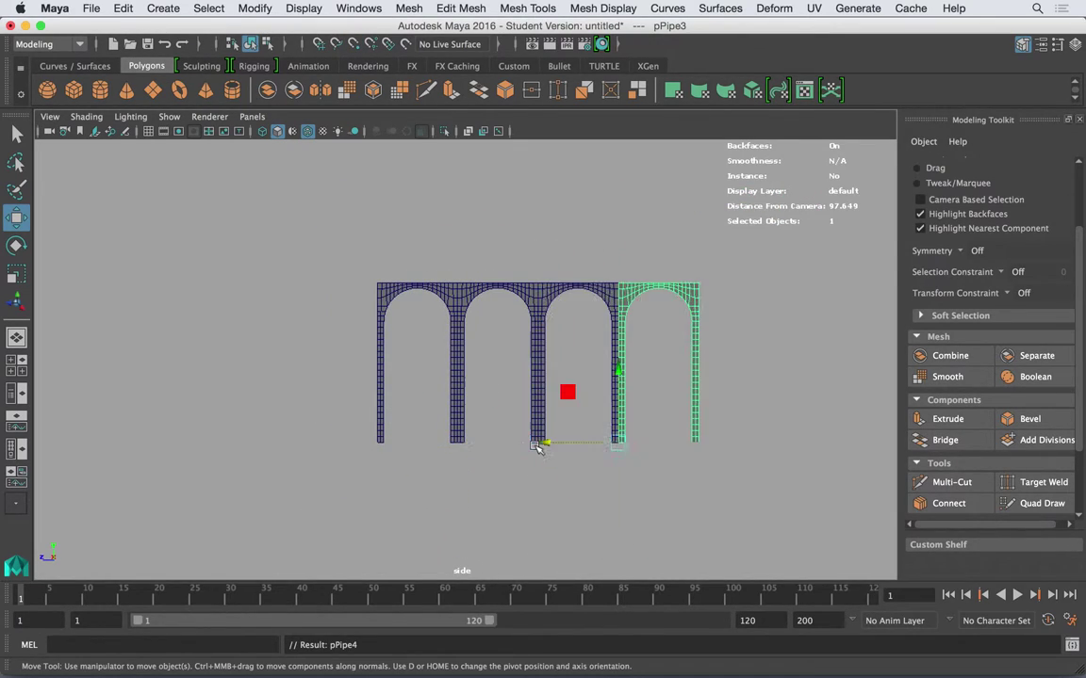
middle_click_drag(558, 363, 409, 339, "alt")
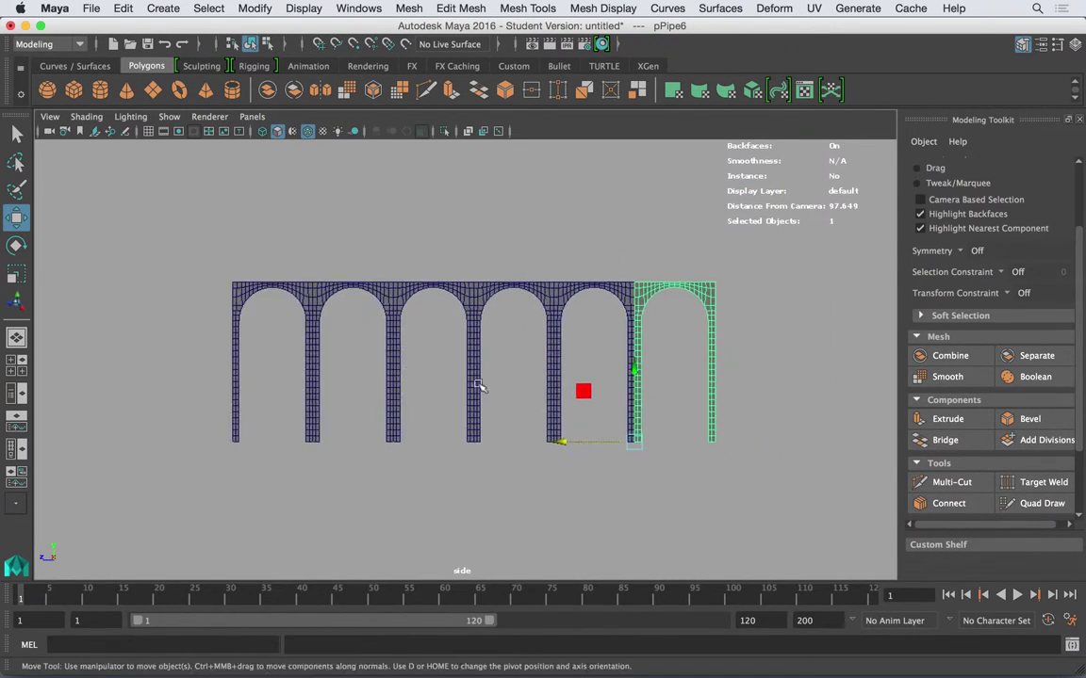
Duplicate the leftmost arch of the row and move the copy clear of it to about 21.83 in Z
left_click_drag(639, 428, 304, 344)
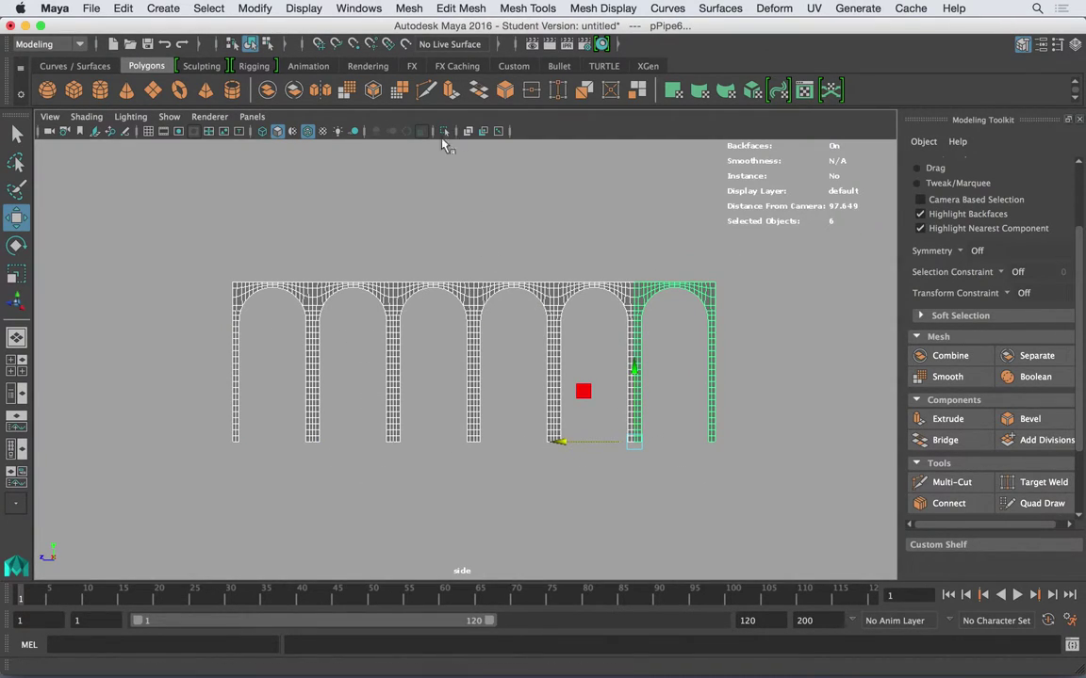
left_click(266, 257)
left_click_drag(234, 255, 282, 316)
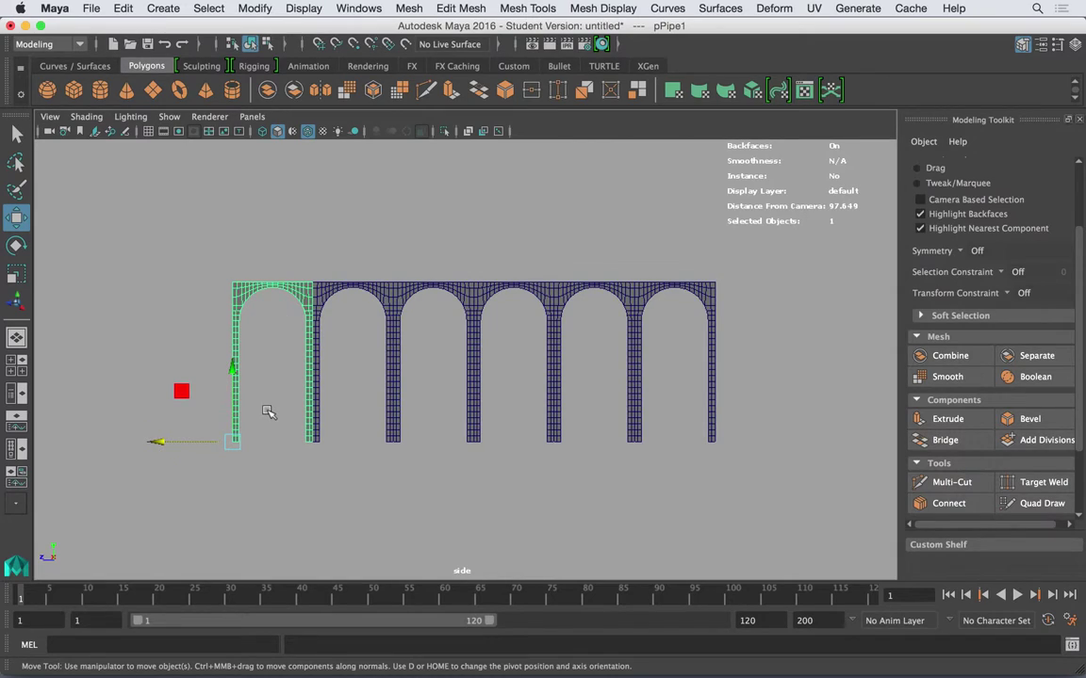
key("ctrl+d")
left_click_drag(197, 443, 146, 354)
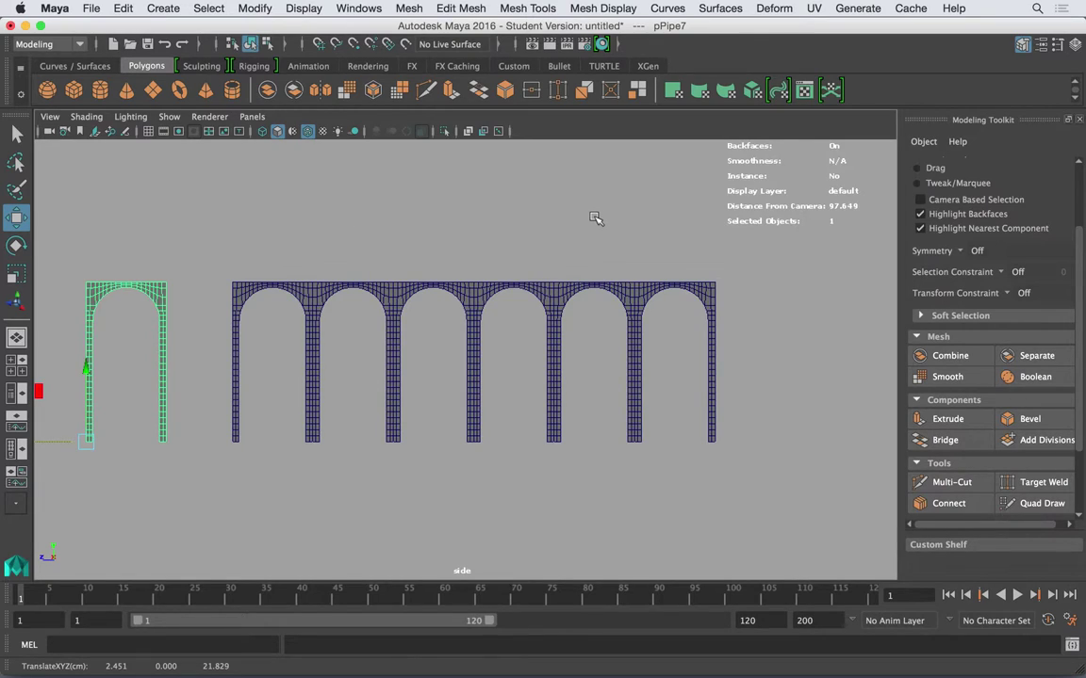
Combine the six adjoining arches into one mesh, leaving the separate spare arch out
left_click_drag(756, 464, 235, 224)
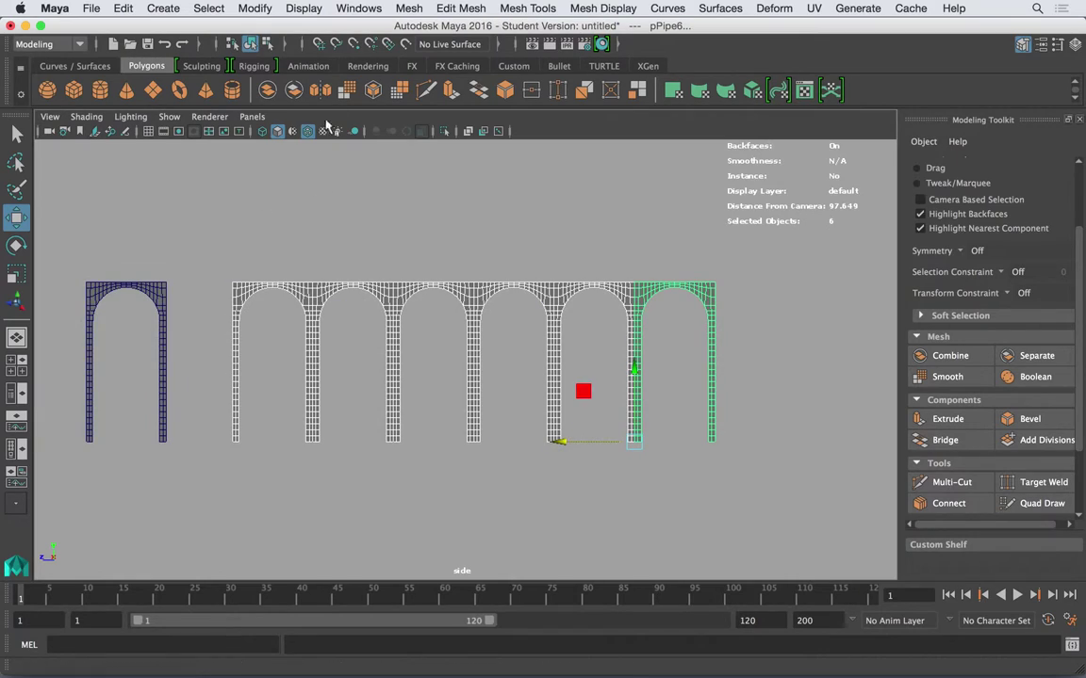
left_click(407, 7)
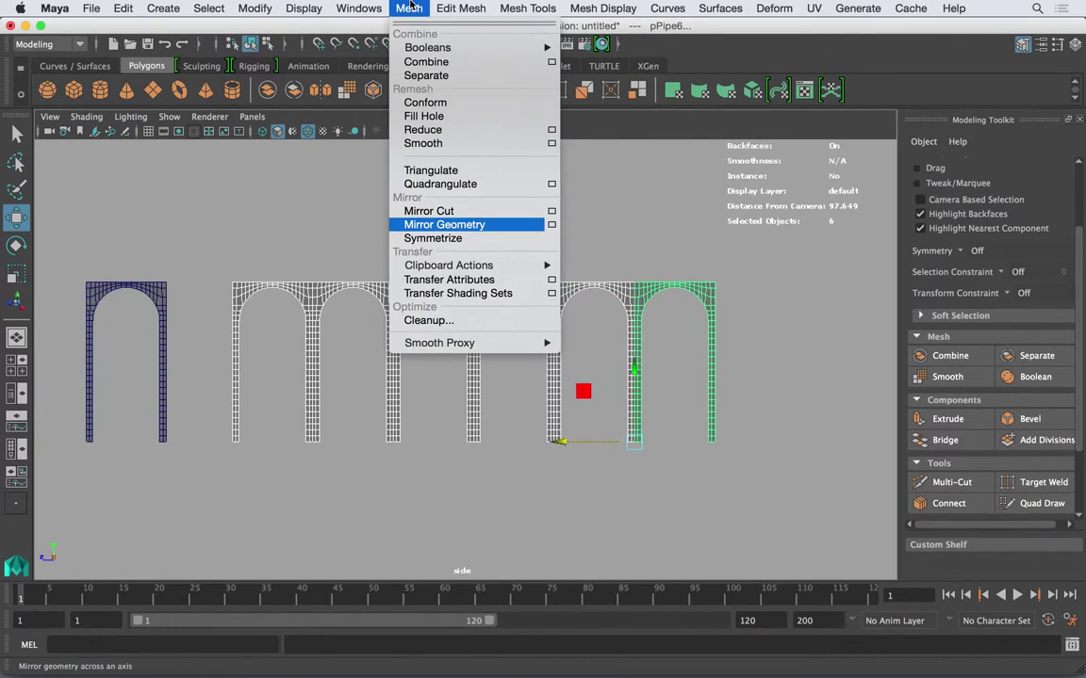
left_click(423, 64)
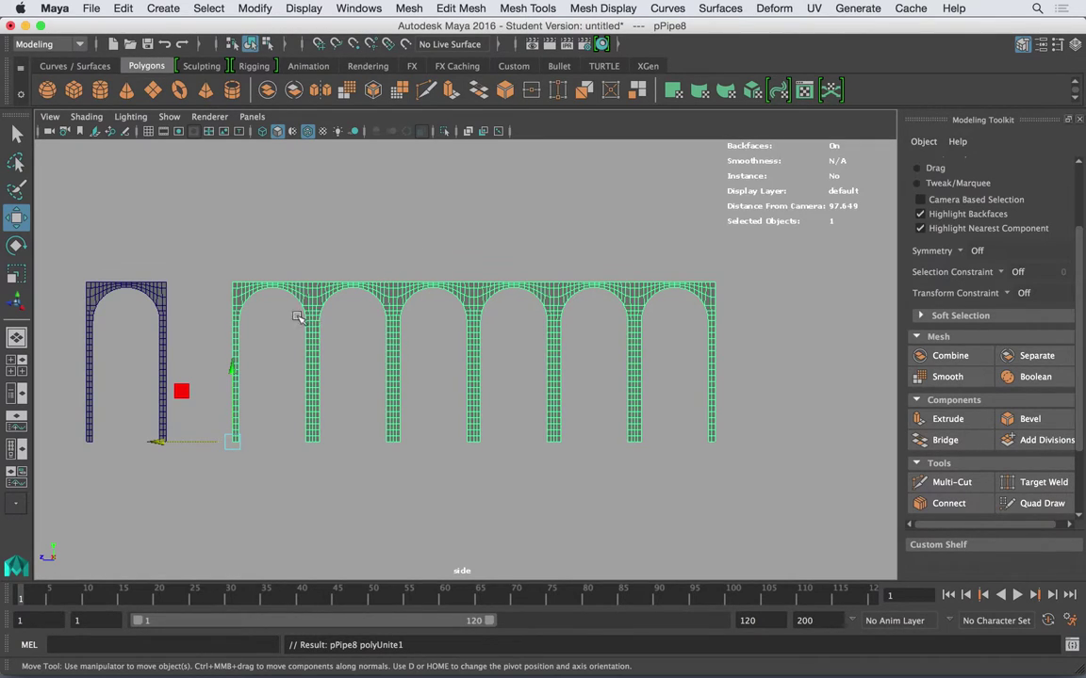
Try moving the upper-loop vertex on the seam between the first two arches, and undo the move
right_click_drag(310, 316, 393, 315, "alt")
middle_click_drag(299, 264, 464, 301, "alt")
scroll(464, 300, "up", 6)
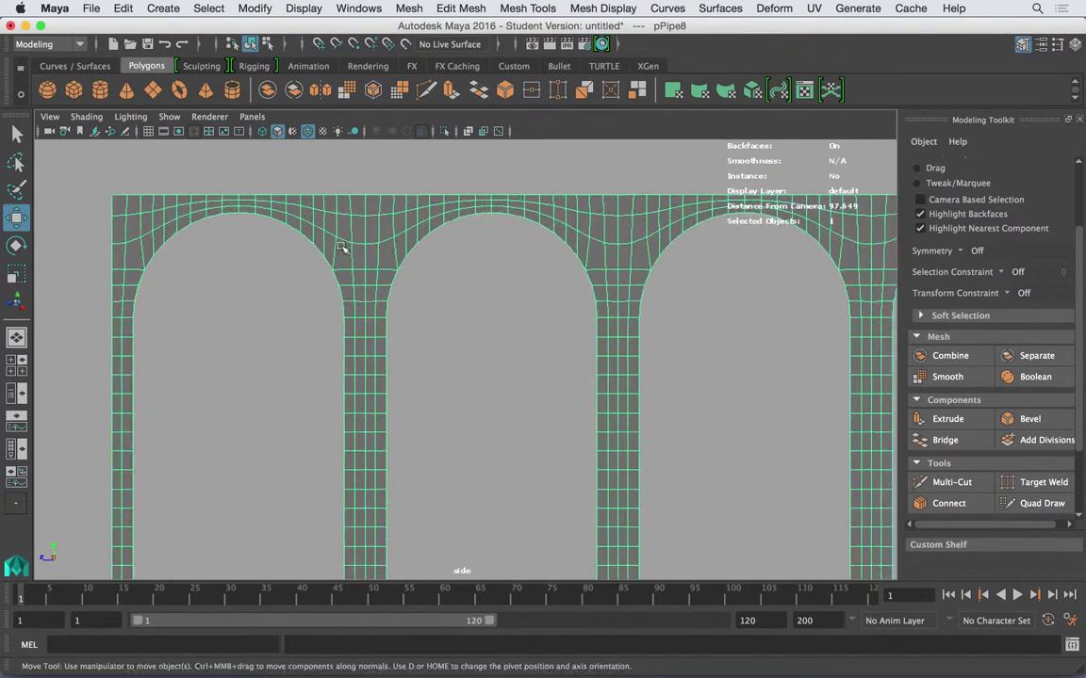
scroll(379, 262, "up", 2)
right_click_drag(381, 238, 356, 228)
left_click(356, 228)
left_click_drag(353, 227, 377, 235)
key("super+z")
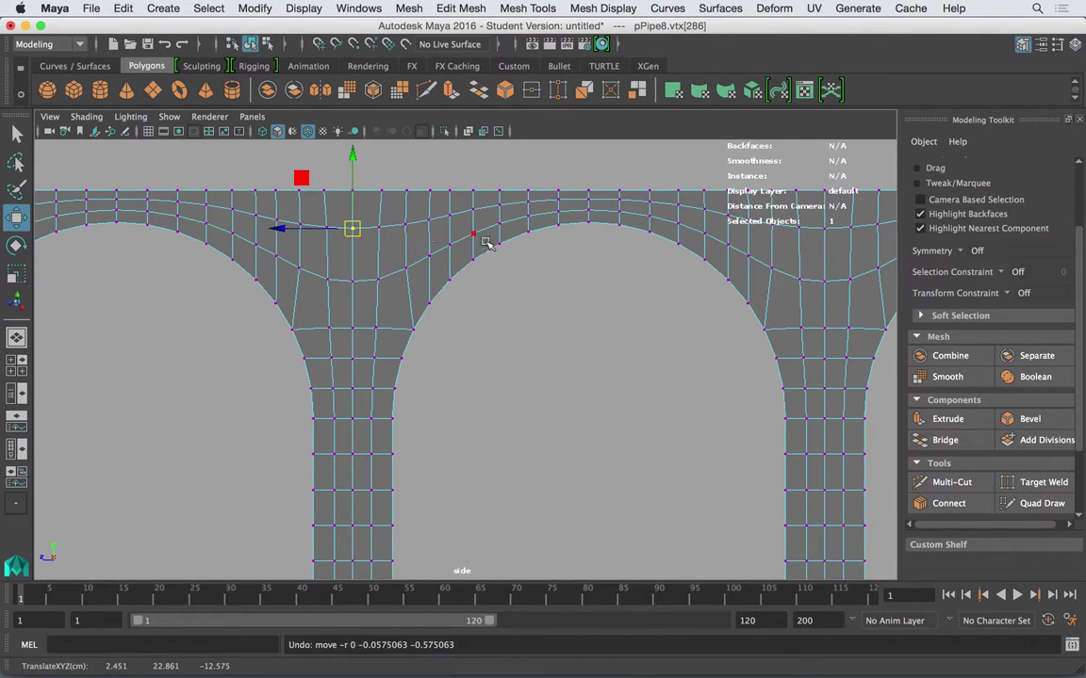
Return the combined arcade to object mode with nothing selected
scroll(445, 231, "down", 6)
middle_click_drag(456, 252, 362, 212, "alt")
right_click_drag(599, 254, 221, 219, "alt")
middle_click_drag(611, 307, 531, 245, "alt")
right_click_drag(530, 245, 527, 220, "alt")
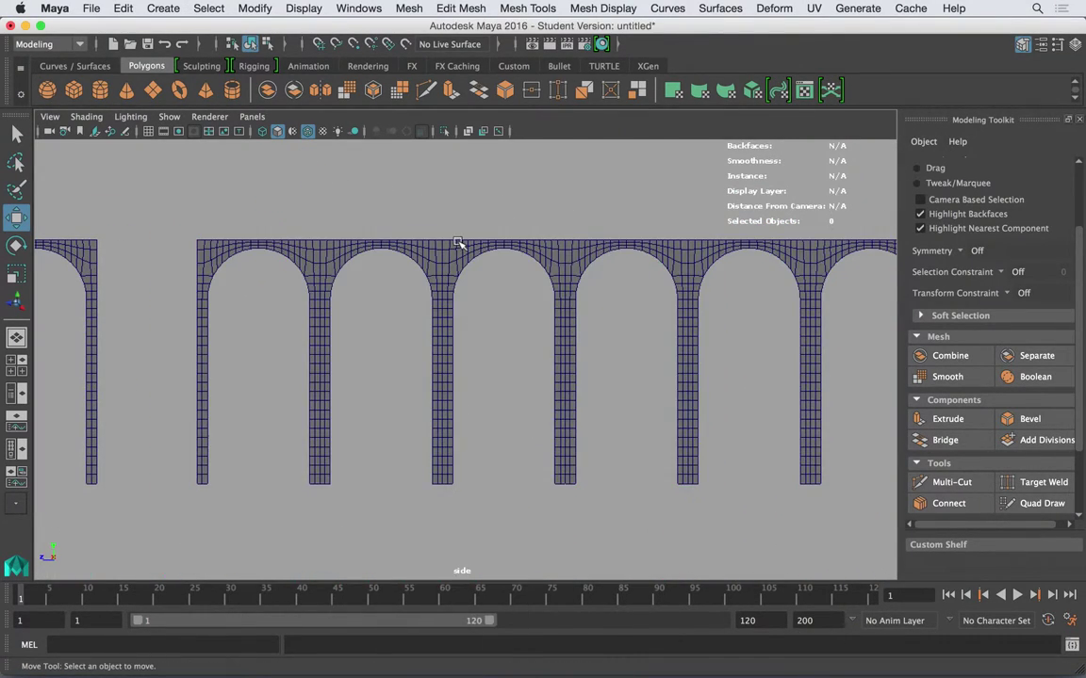
Merge the combined arcade's overlapping vertices with a distance threshold of 0.01
left_click(460, 247)
left_click(461, 8)
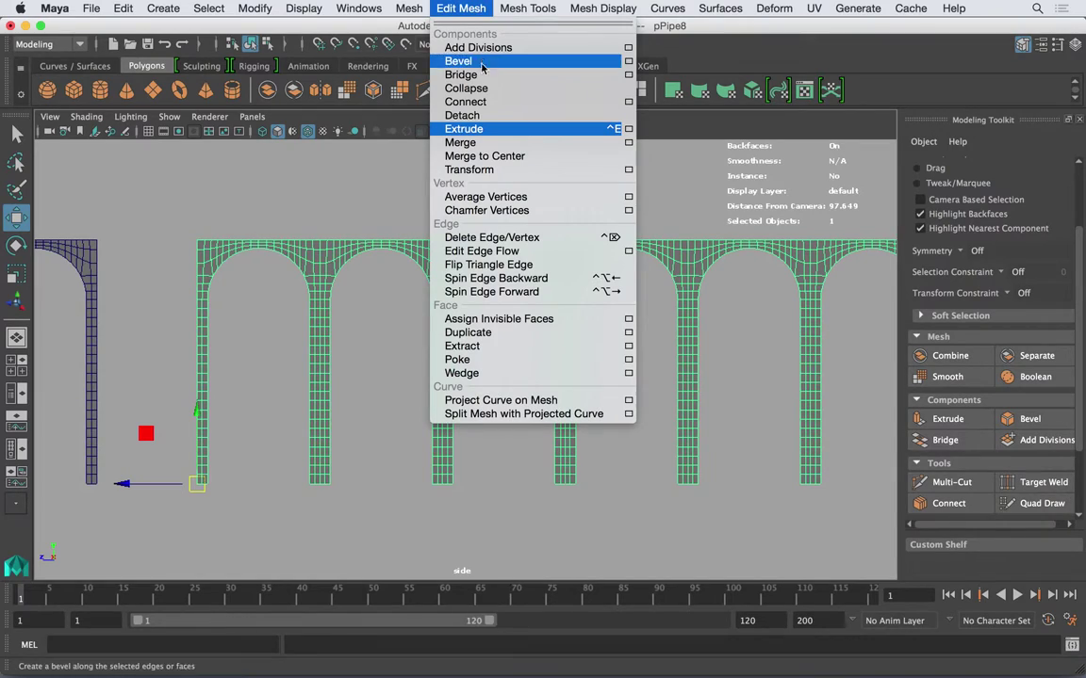
left_click(477, 143)
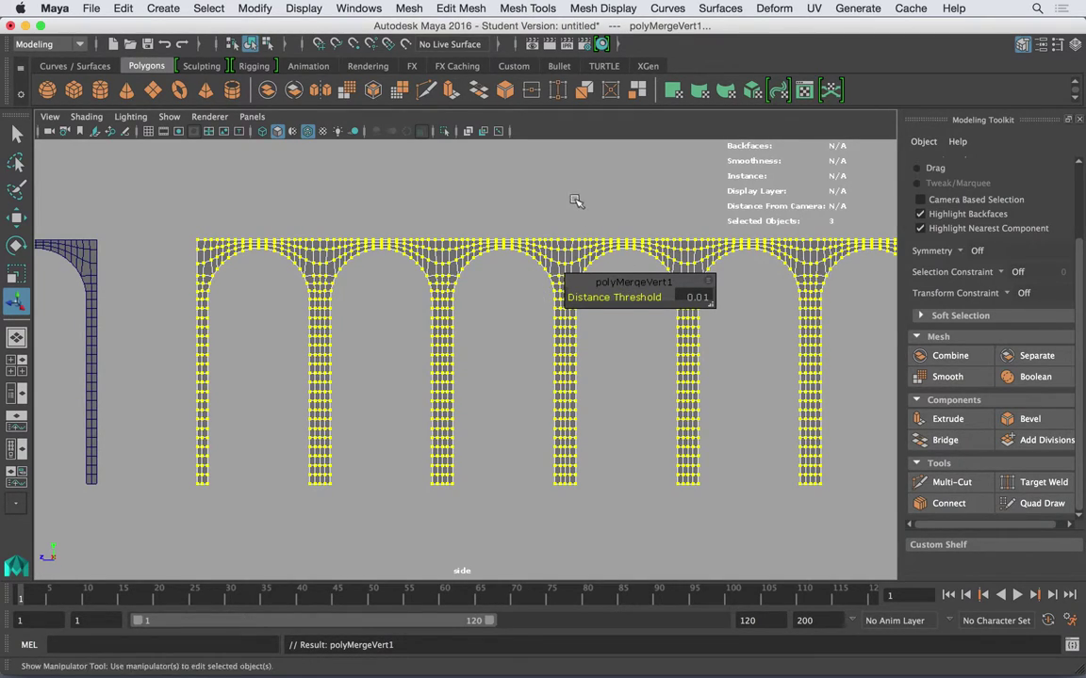
left_click(377, 237)
Test the weld by moving one vertex on an inner pillar's seam slightly, and undo the move
right_click_drag(343, 249, 622, 247, "alt")
middle_click_drag(550, 227, 570, 370, "alt")
right_click_drag(450, 254, 377, 243)
left_click(429, 233)
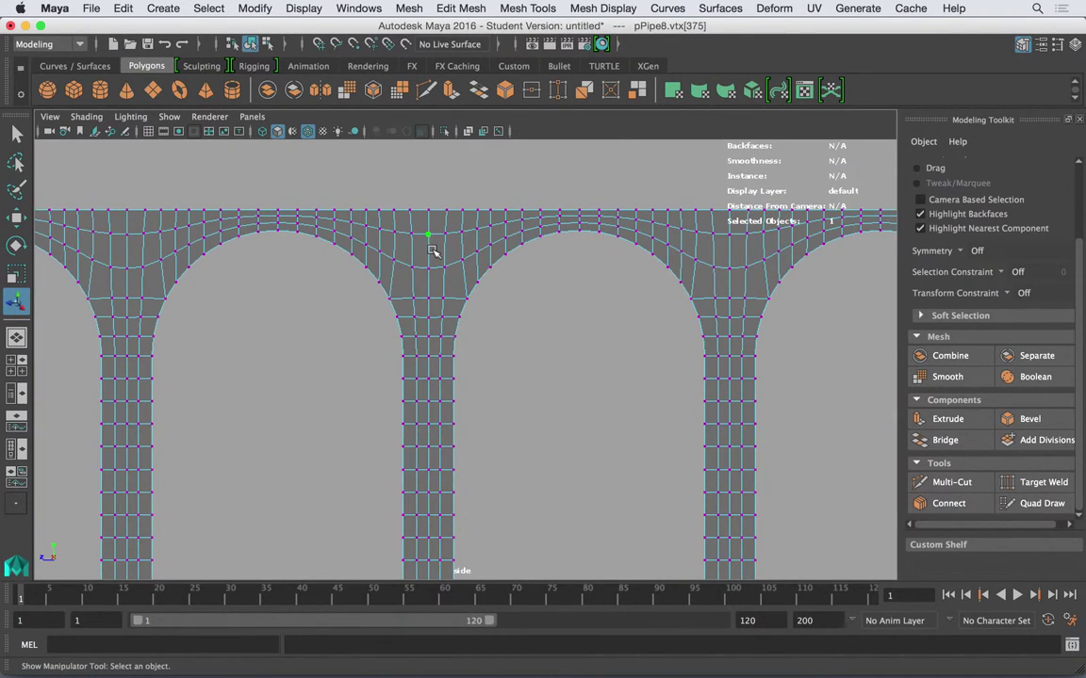
key("w")
mouse_move(429, 235)
left_mouse_down()
mouse_move(417, 224)
mouse_move(424, 231)
left_mouse_up()
key("super+z")
Return the arcade to object mode, select the whole mesh and show it in the perspective view
right_click_drag(479, 223, 298, 227, "alt")
right_click_drag(451, 264, 531, 271)
left_click(514, 273)
left_click(528, 209)
left_click(539, 270)
left_click(520, 245)
left_click(434, 272)
key("space")
left_click_drag(439, 269, 443, 228)
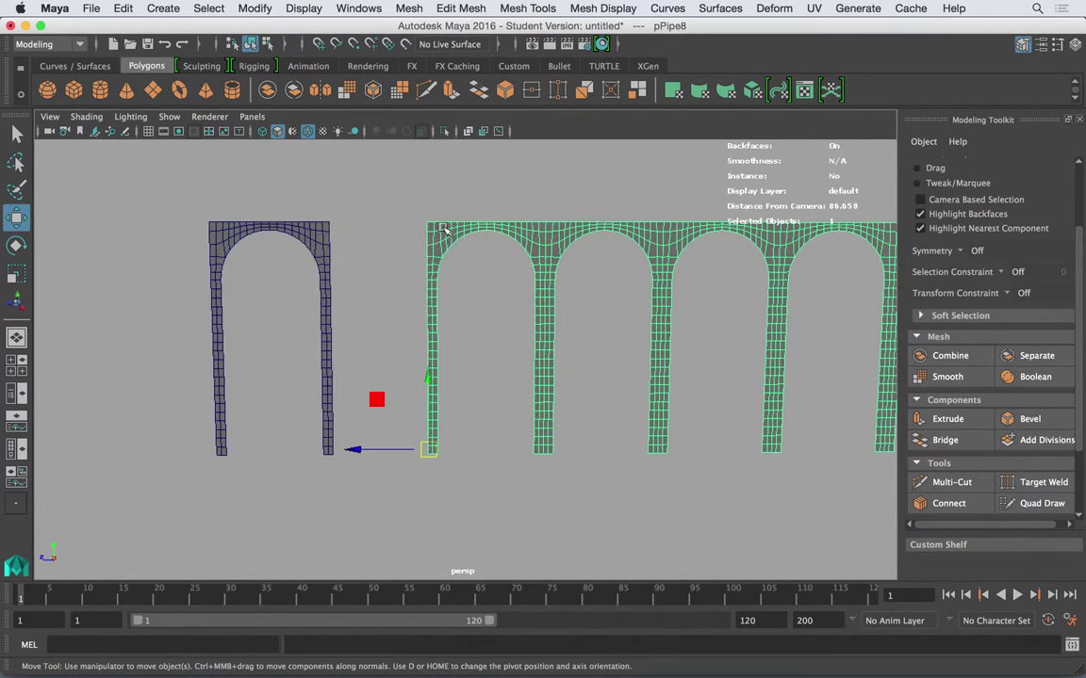
left_click_drag(566, 256, 429, 269, "alt")
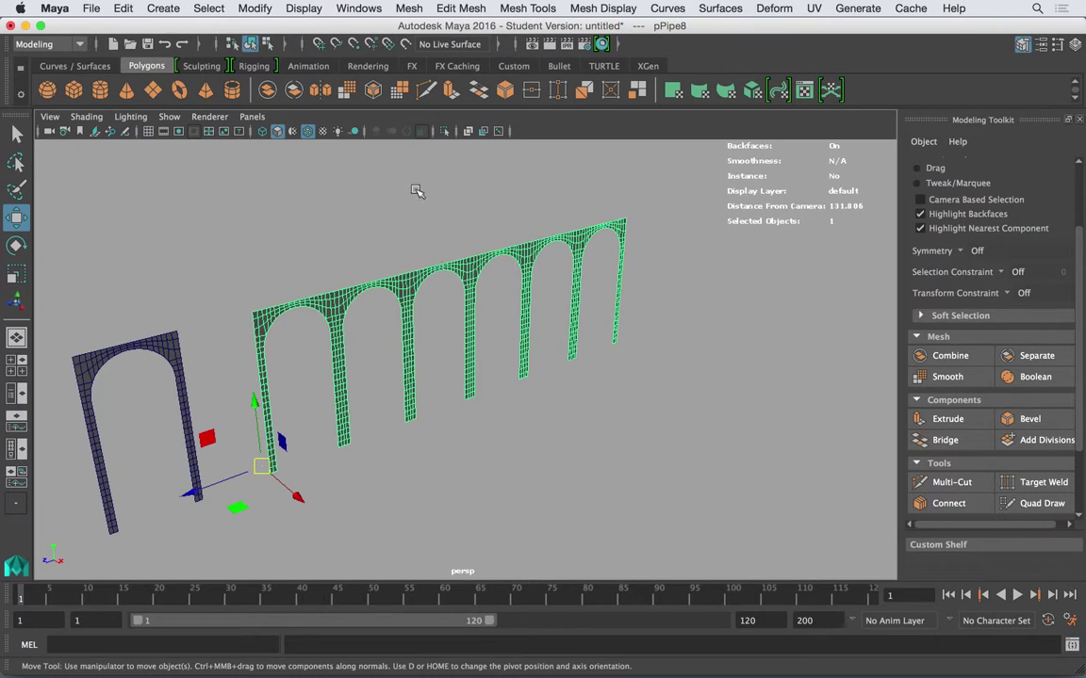
Close the Modeling Toolkit, add a nonlinear Bend deformer to the arcade and show the handle's attributes in the Channel Box
left_click(1080, 121)
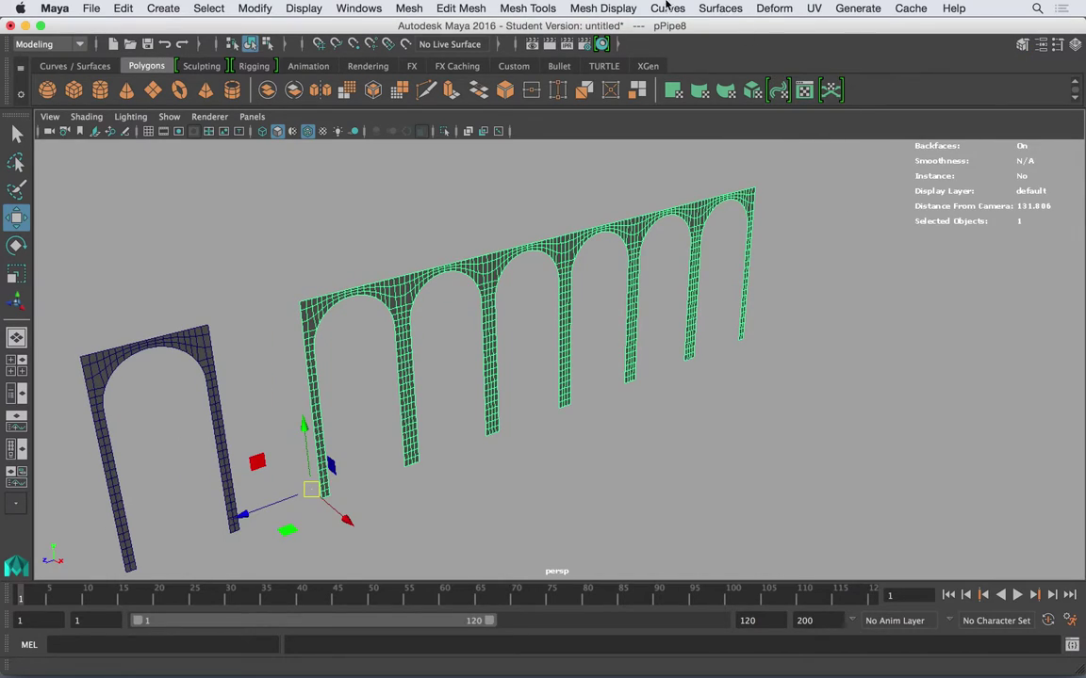
left_click(760, 7)
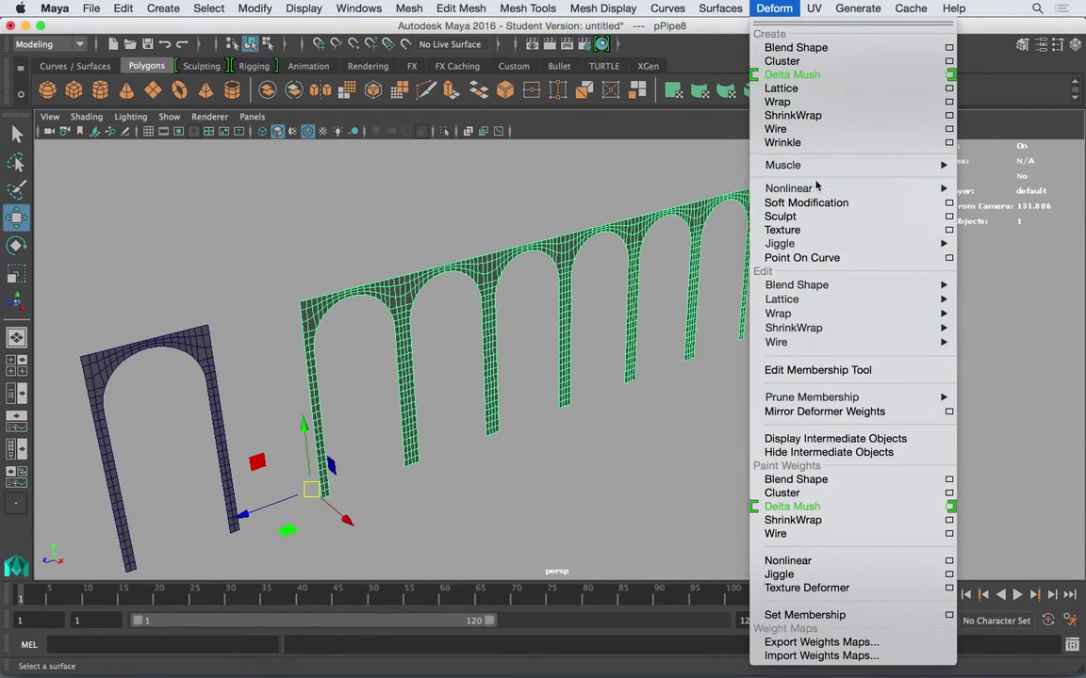
mouse_move(815, 194)
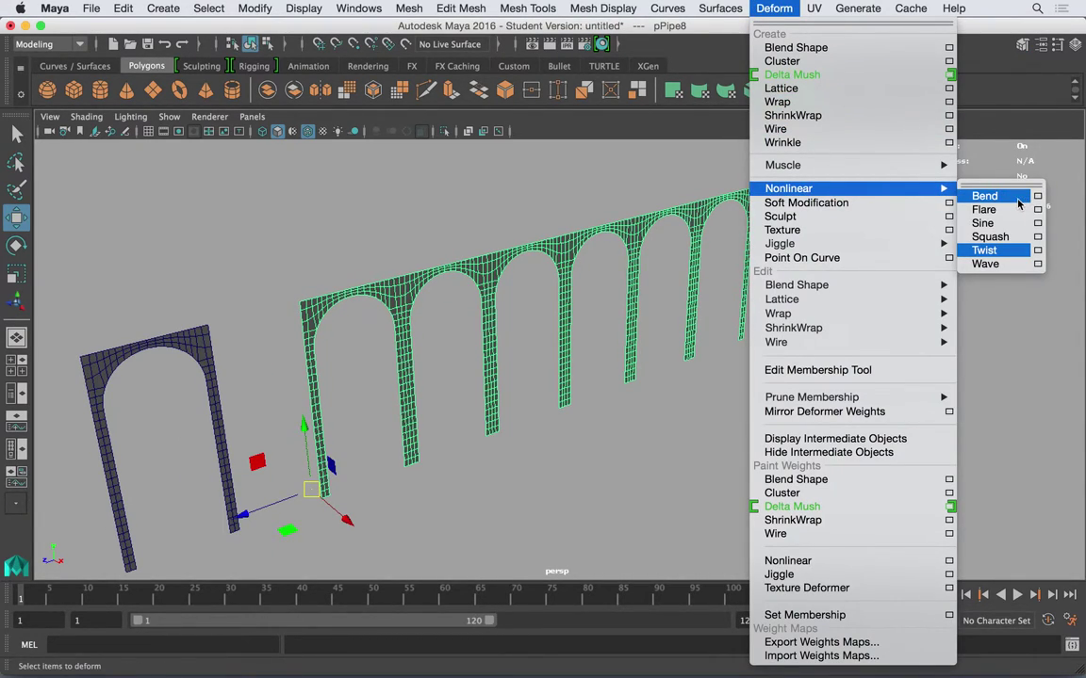
left_click(984, 196)
middle_click_drag(620, 300, 543, 324, "alt")
right_click_drag(532, 311, 404, 283, "alt")
left_click_drag(443, 247, 479, 262, "alt")
middle_click_drag(534, 228, 486, 232, "alt")
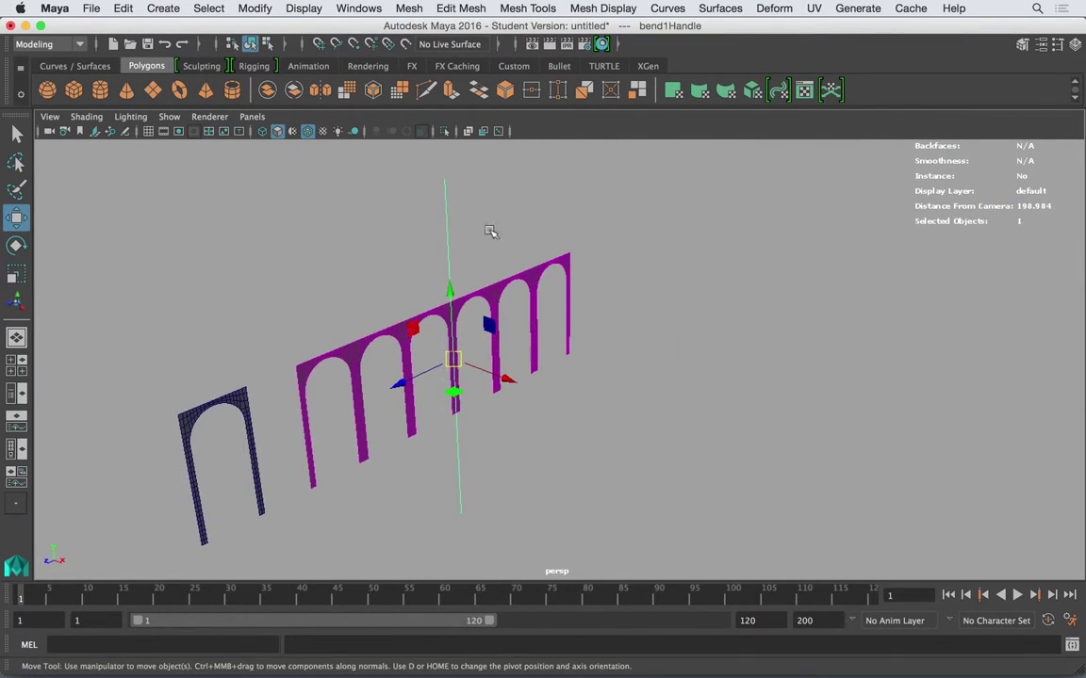
left_click_drag(475, 213, 459, 236, "alt")
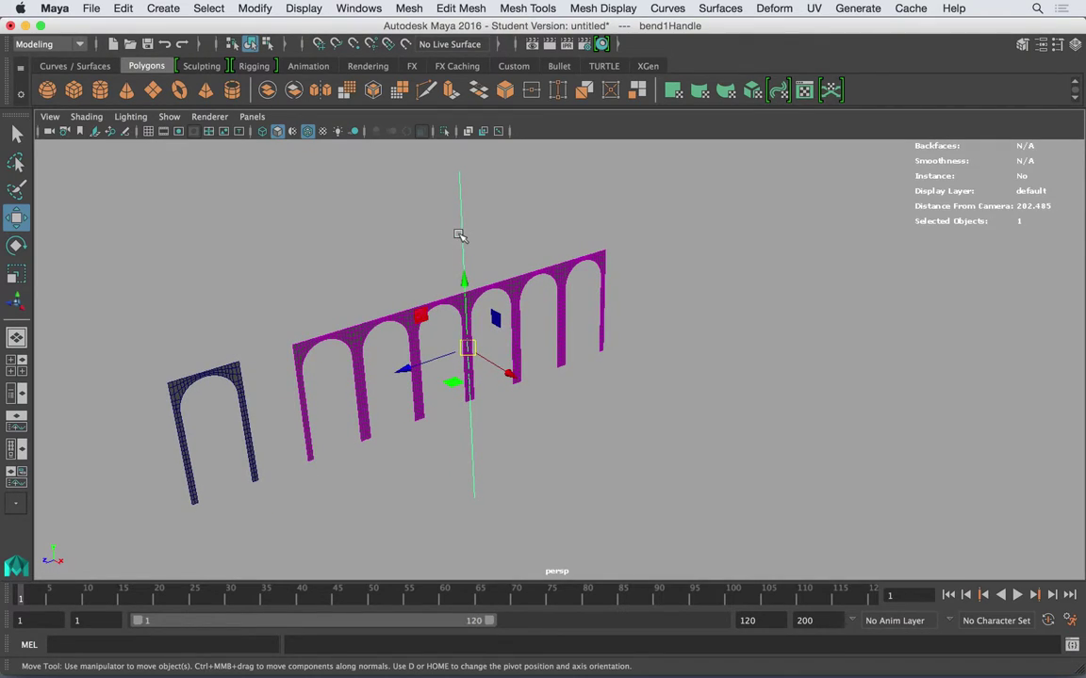
key("ctrl+shift+c")
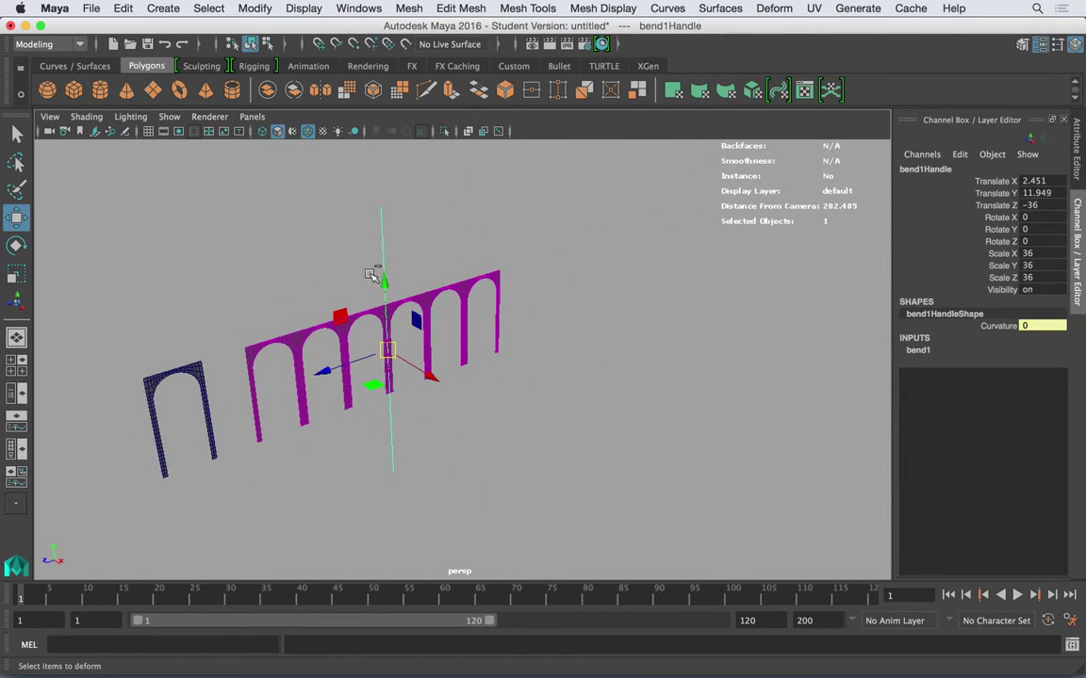
left_click_drag(395, 262, 359, 267, "alt")
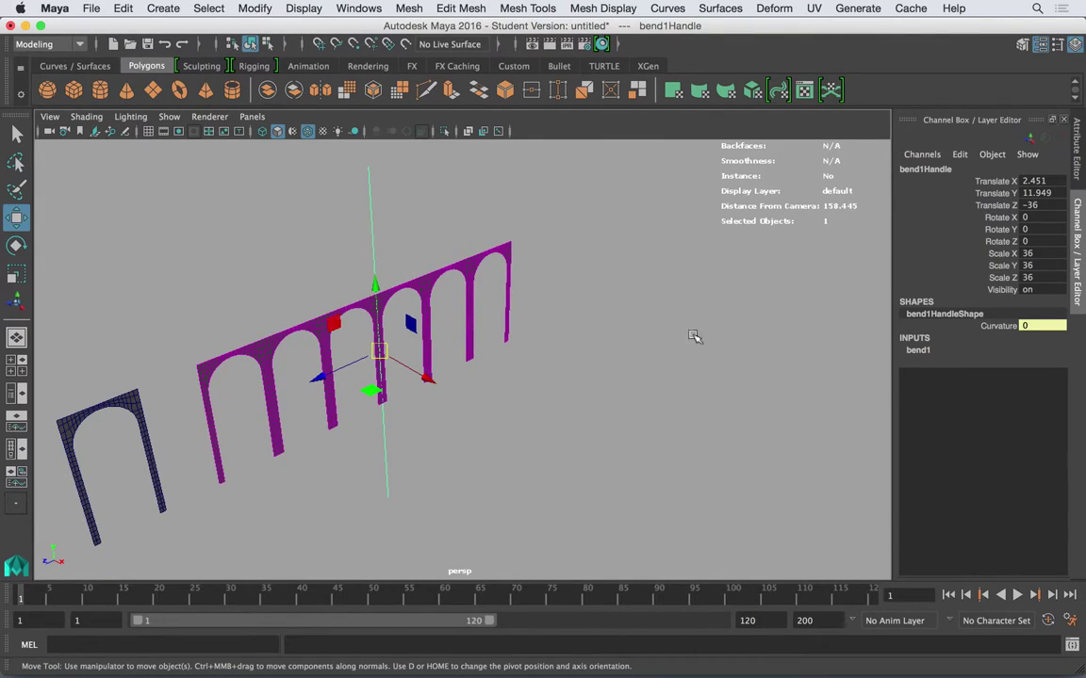
Bend the arcade interactively with the deformer's manipulator to a curvature of about 146
key("t")
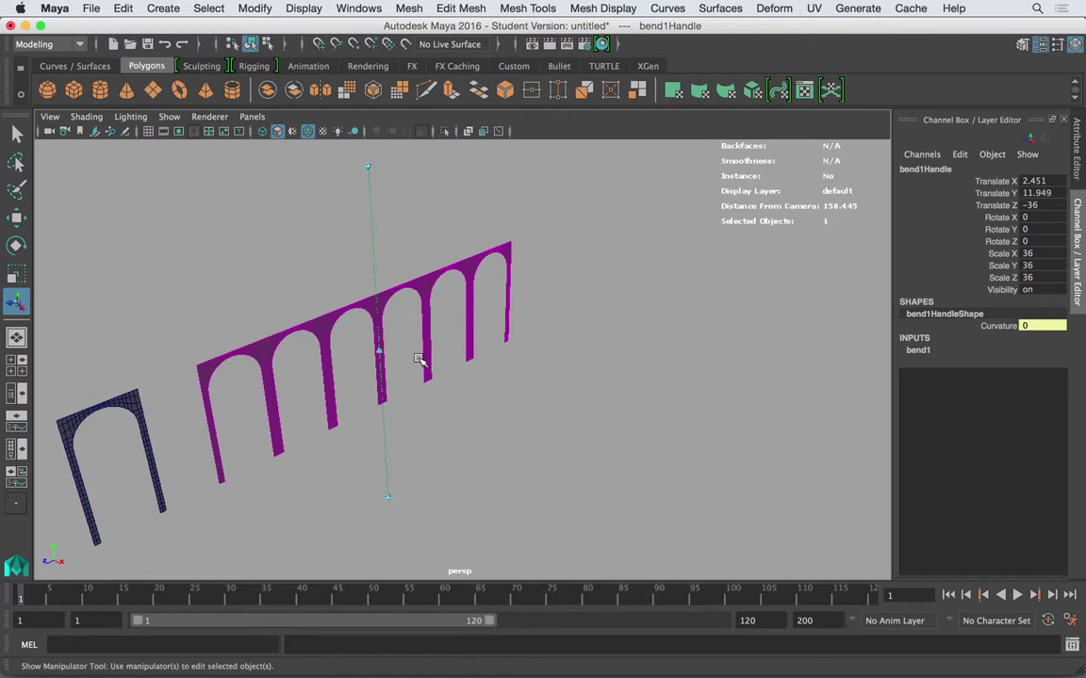
left_click_drag(381, 356, 487, 363)
left_click_drag(407, 369, 393, 332, "alt")
right_click_drag(393, 332, 374, 320, "alt")
left_click_drag(374, 320, 480, 334, "alt")
Rotate the bend handle to 90 in X so that the arcade curves along its length
key("e")
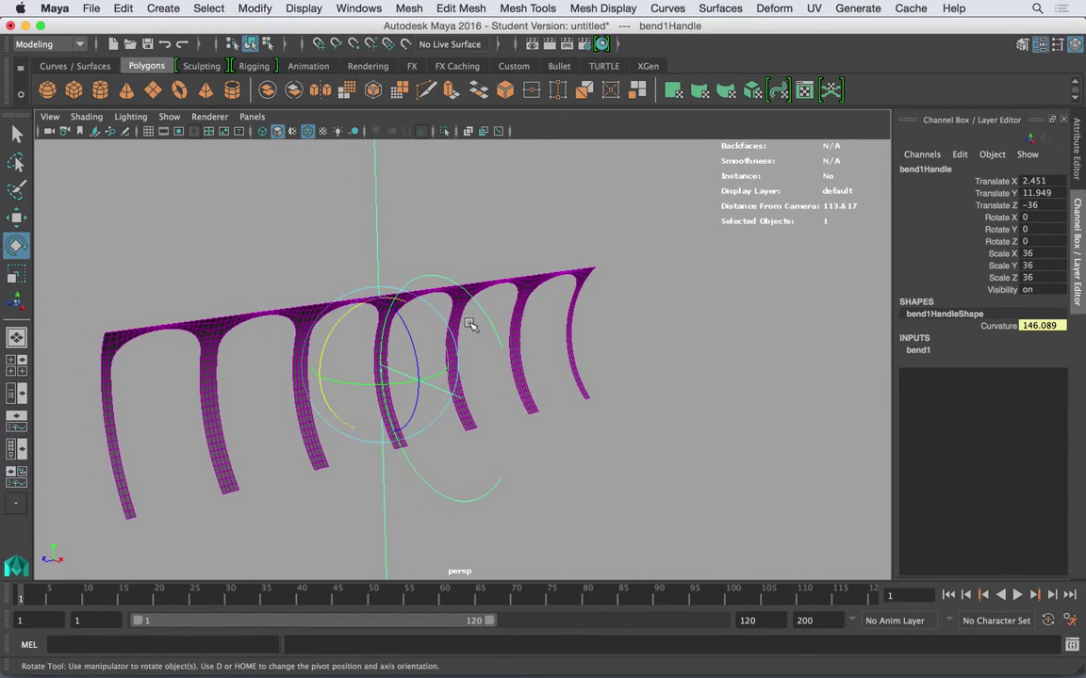
left_click_drag(350, 325, 606, 323)
double_click(1043, 218)
type("90")
key("Return")
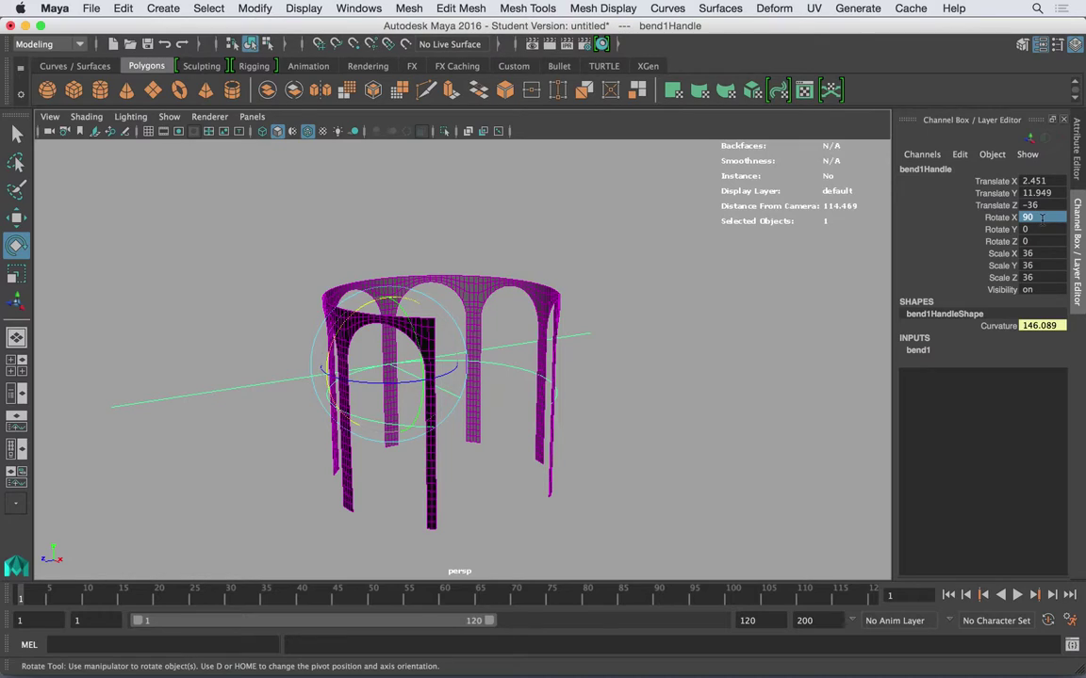
Set the bend deformer's curvature to 180 and reverse it to -180, curling the arcade into a closed ring
left_click_drag(701, 308, 500, 278, "alt")
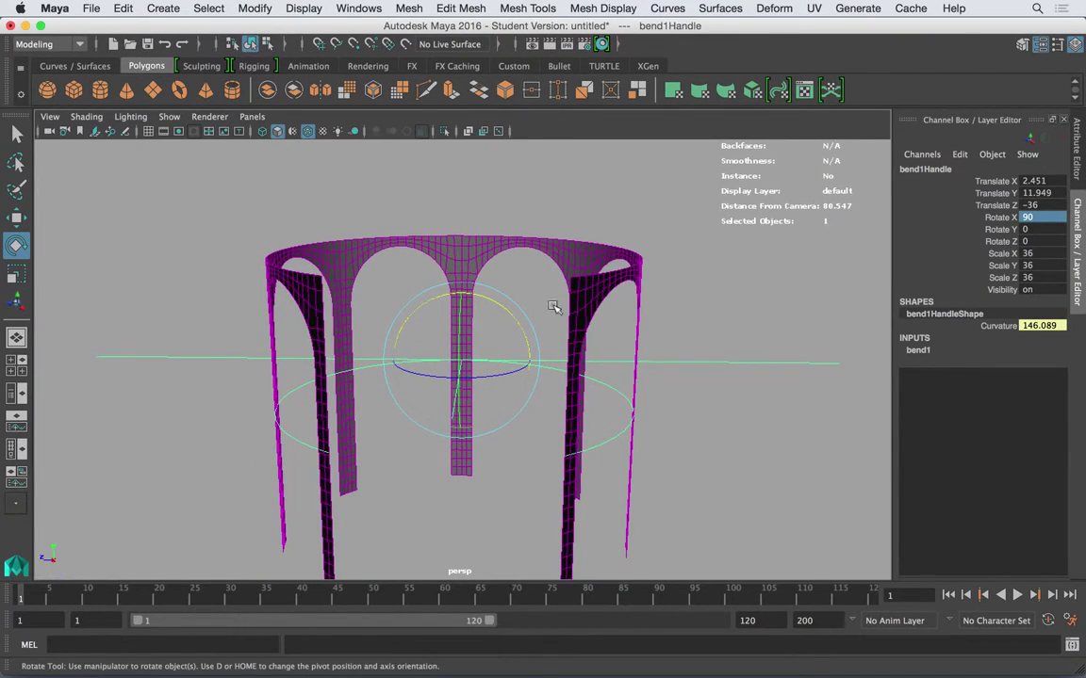
left_click(630, 235)
left_click_drag(630, 235, 533, 272, "alt")
left_click(589, 284)
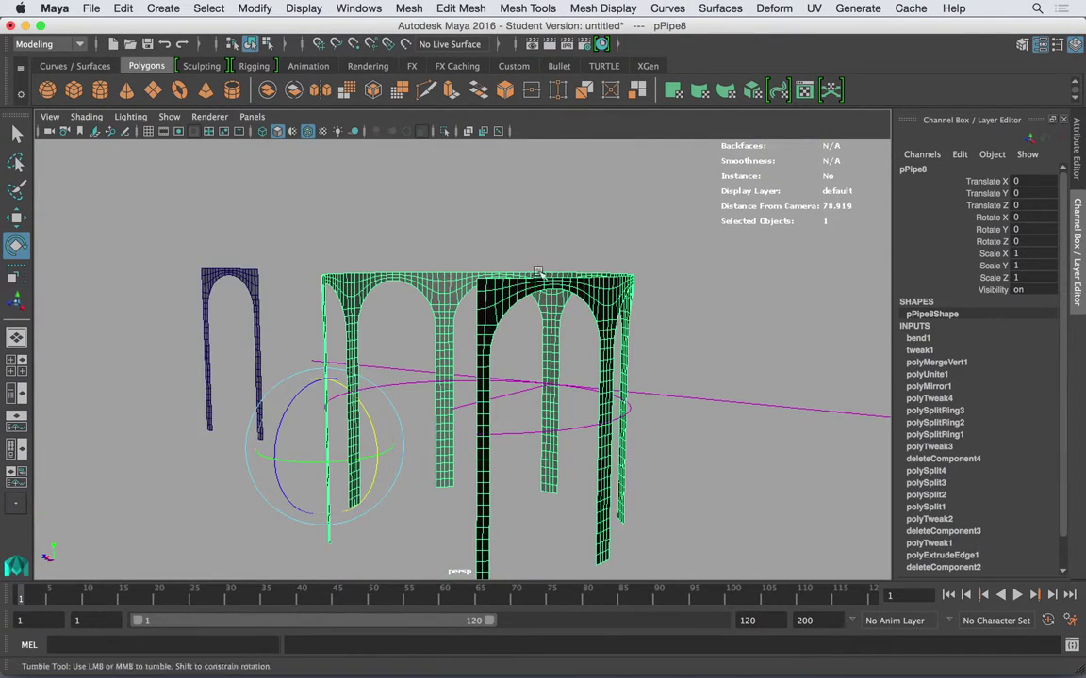
left_click(708, 285)
left_click_drag(708, 286, 659, 326, "alt")
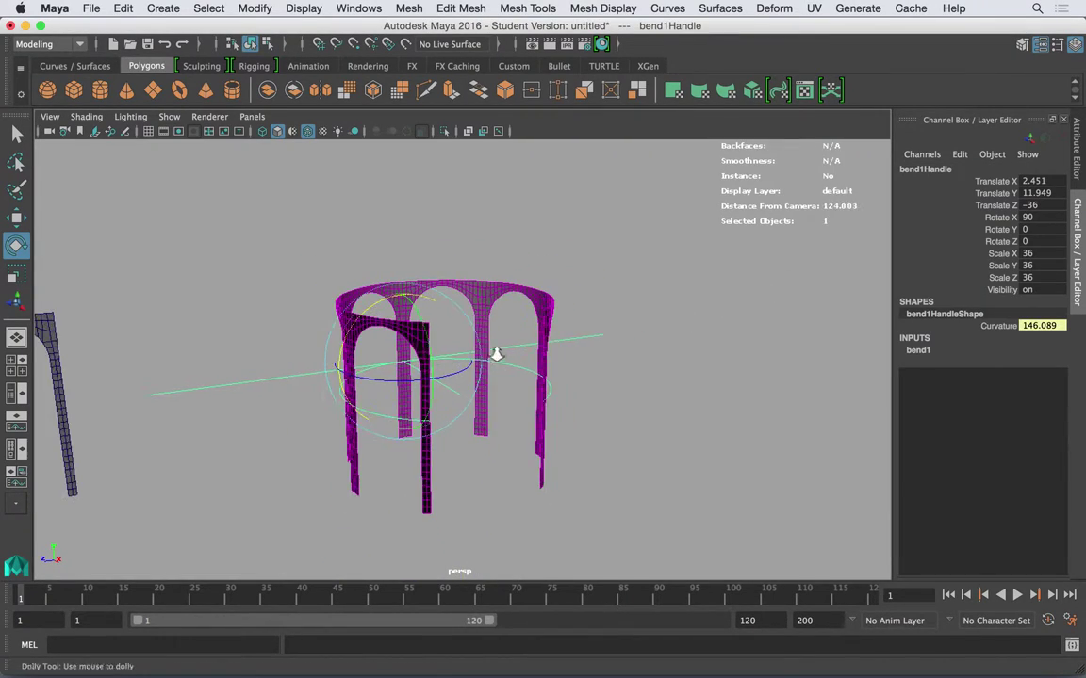
left_click(927, 350)
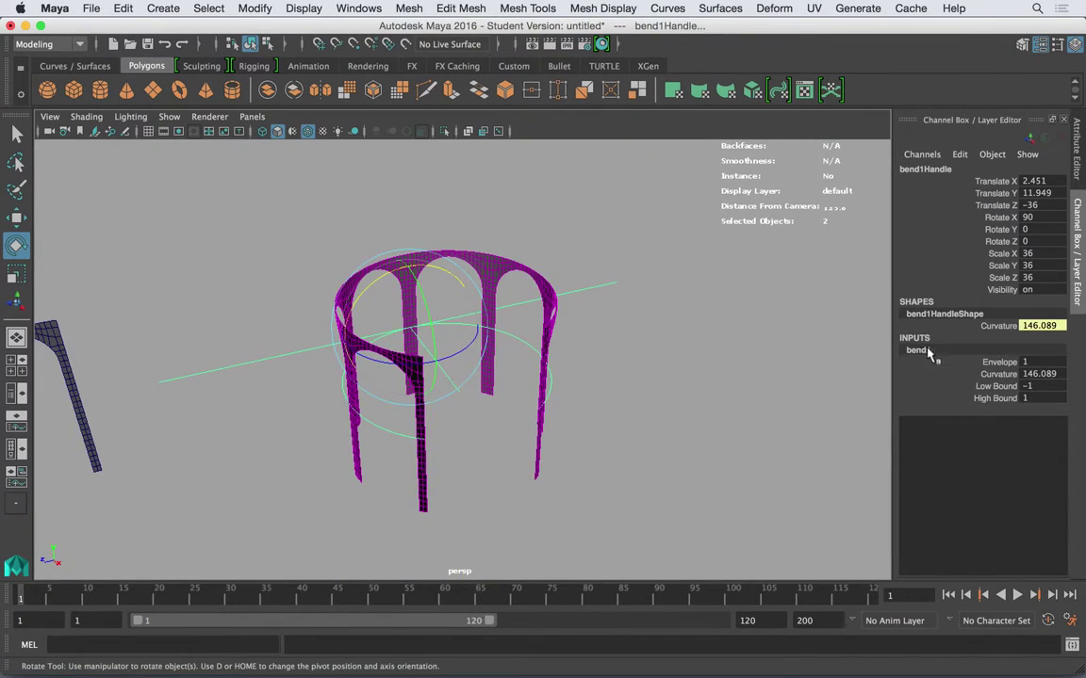
double_click(1037, 374)
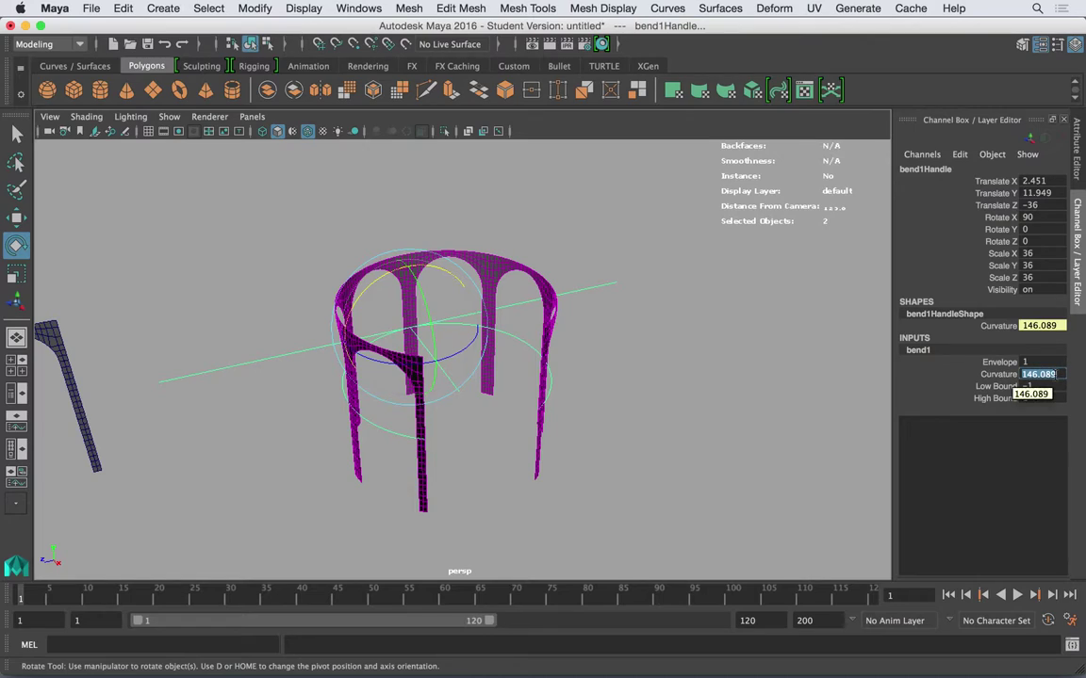
type("180")
key("Return")
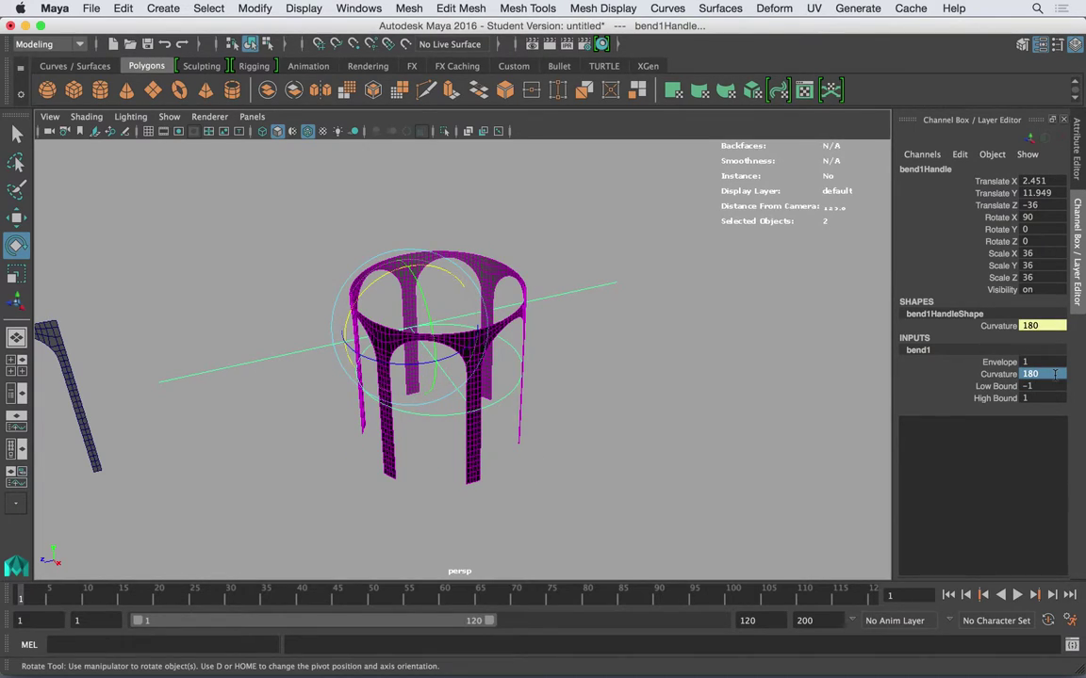
left_click(1056, 375)
key("Return")
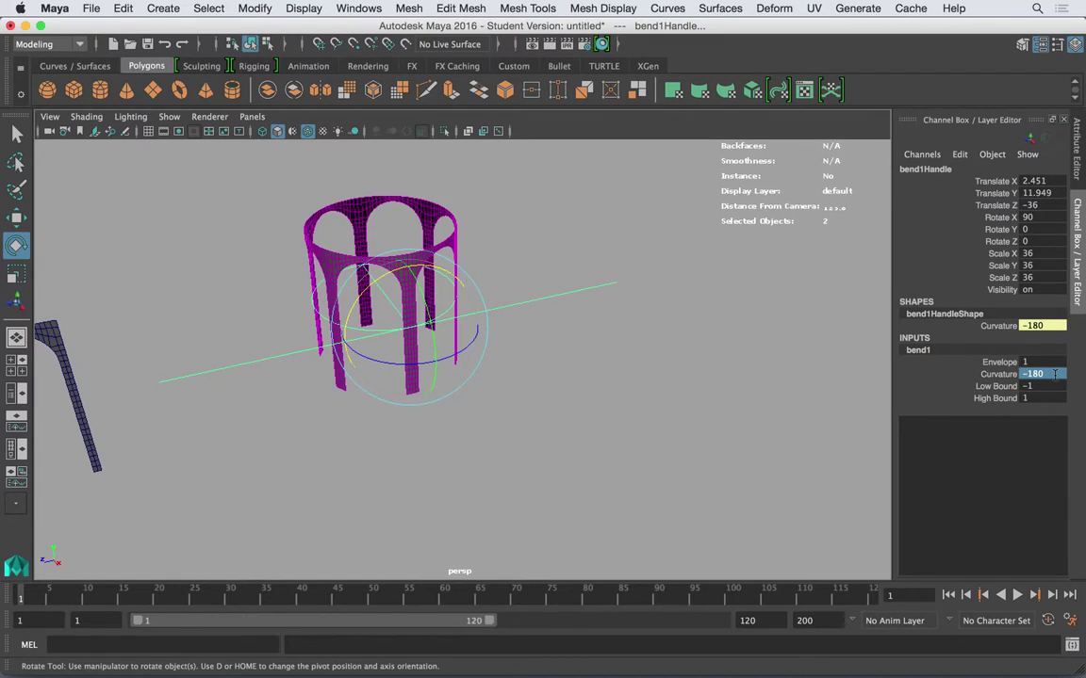
Select the ring of arches and delete its construction history
mouse_move(789, 350)
left_mouse_down("alt")
mouse_move(536, 322)
mouse_move(615, 302)
mouse_move(586, 264)
mouse_move(464, 265)
mouse_move(441, 285)
mouse_move(373, 280)
left_mouse_up("alt")
left_click(587, 264)
left_click(494, 278)
mouse_move(494, 275)
left_mouse_down("alt")
mouse_move(401, 247)
mouse_move(484, 290)
mouse_move(442, 270)
mouse_move(433, 277)
left_mouse_up("alt")
scroll(482, 288, "down", 4)
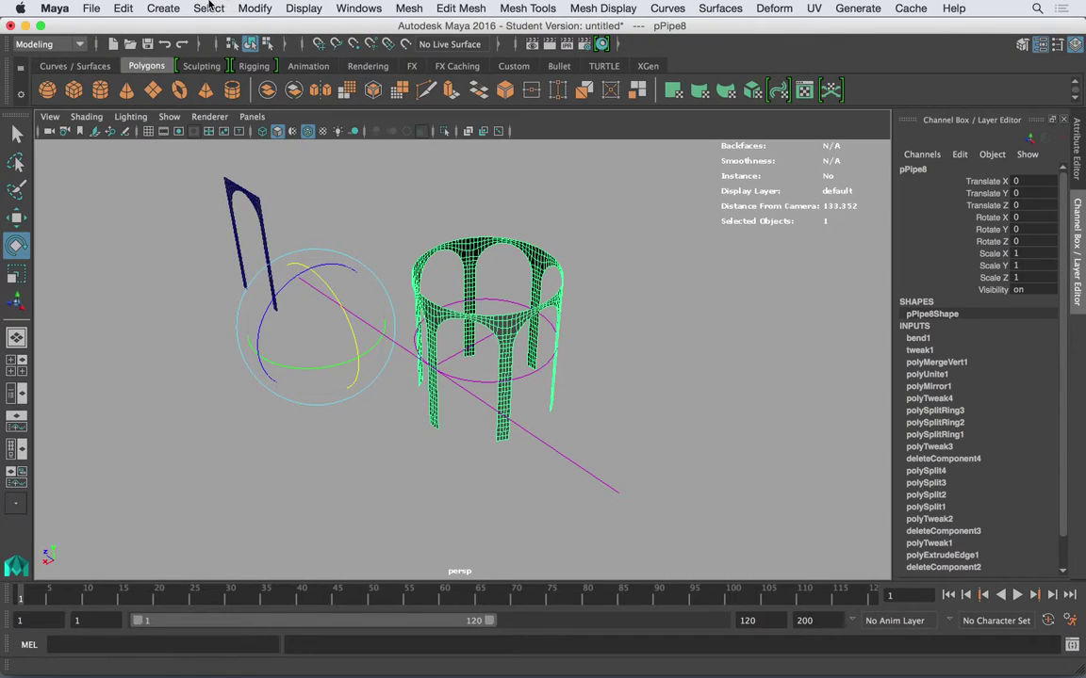
left_click(123, 9)
left_click(294, 185)
left_click(515, 223)
left_click(544, 270)
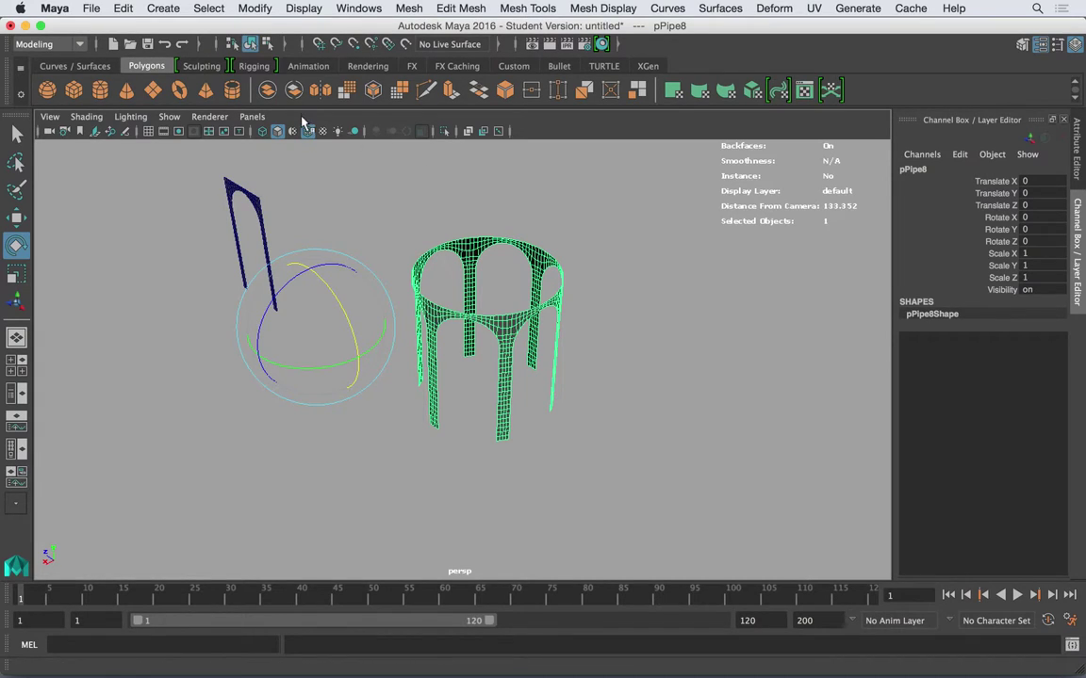
Center the pivot of the arch ring and keep the ring selected
left_click(255, 7)
left_click(273, 102)
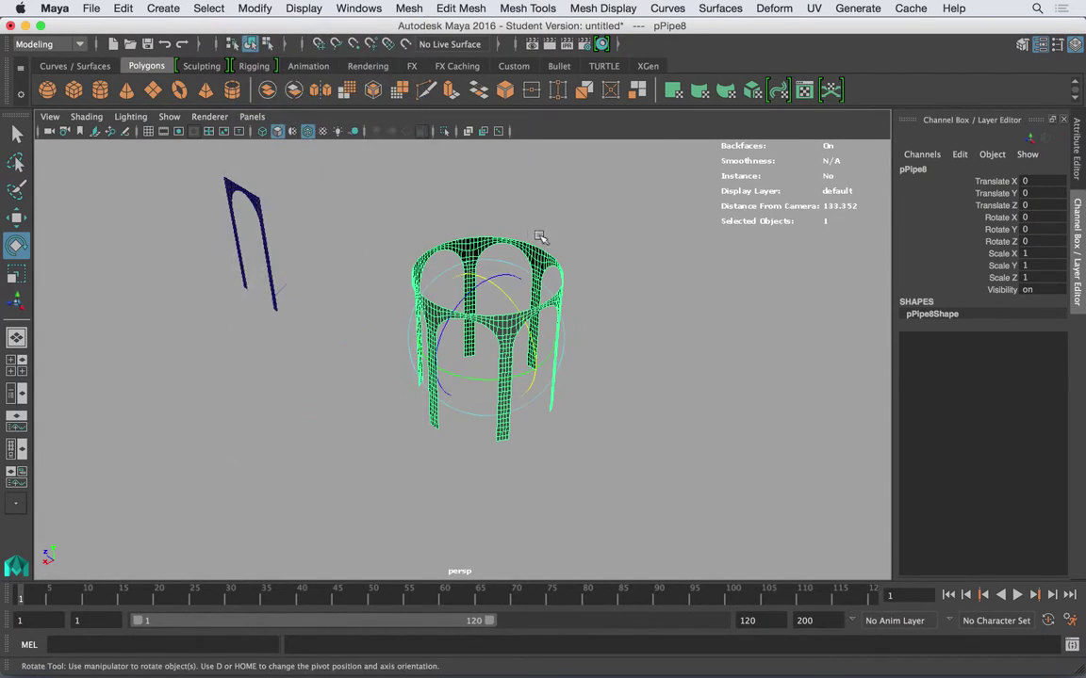
left_click(581, 244)
left_click(505, 233)
Merge the closed ring's overlapping vertices and set the mesh to smooth preview in object mode
left_click_drag(546, 247, 419, 224, "alt")
right_click_drag(572, 288, 628, 313, "alt")
middle_click_drag(629, 313, 543, 287, "alt")
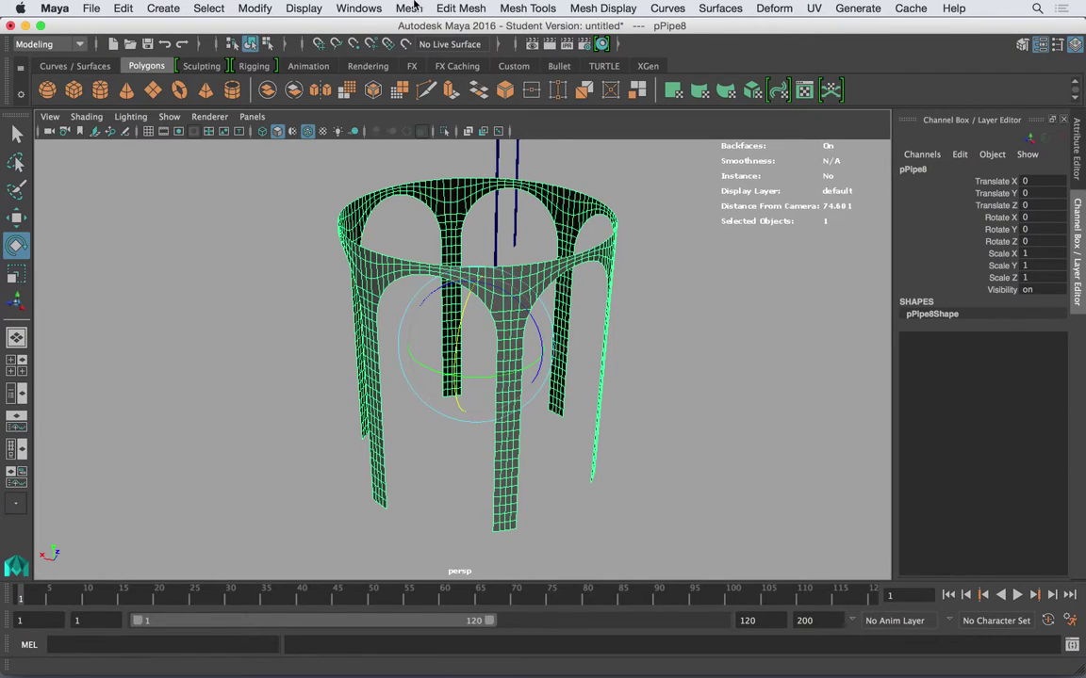
left_click(461, 8)
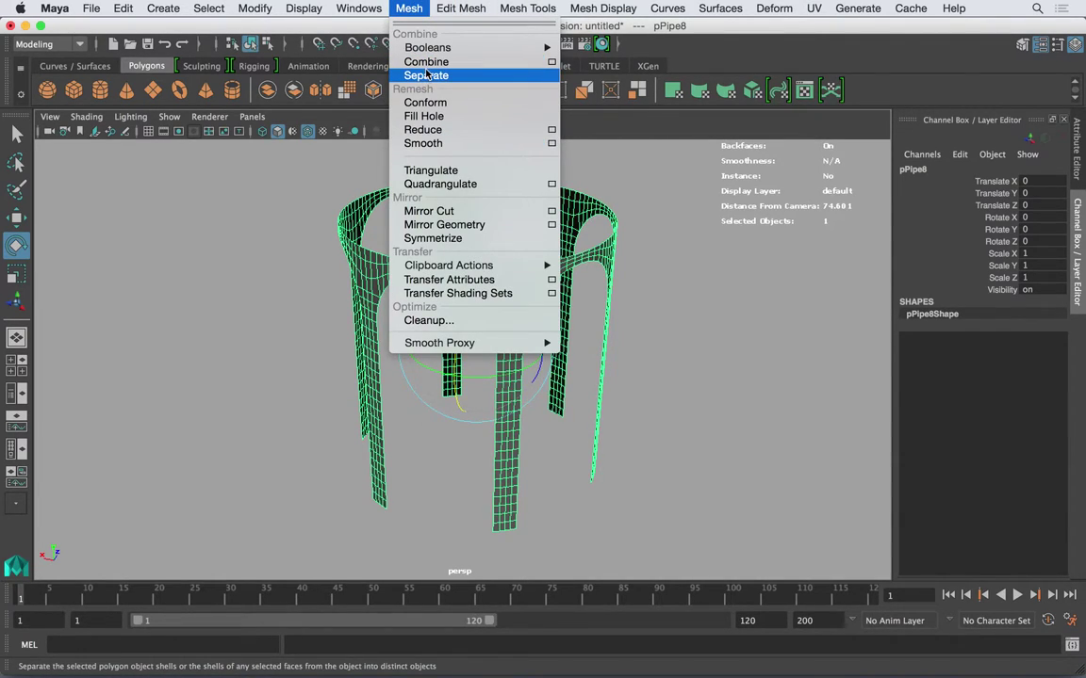
mouse_move(445, 8)
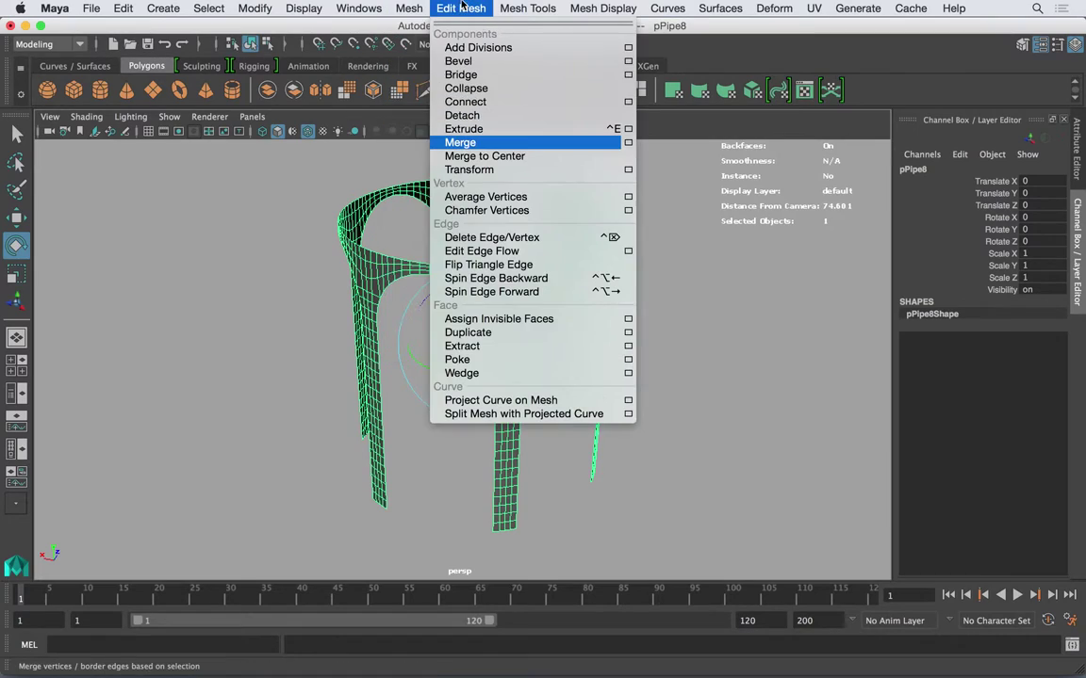
left_click(461, 142)
right_click_drag(516, 245, 612, 222)
left_click(610, 243)
key("3")
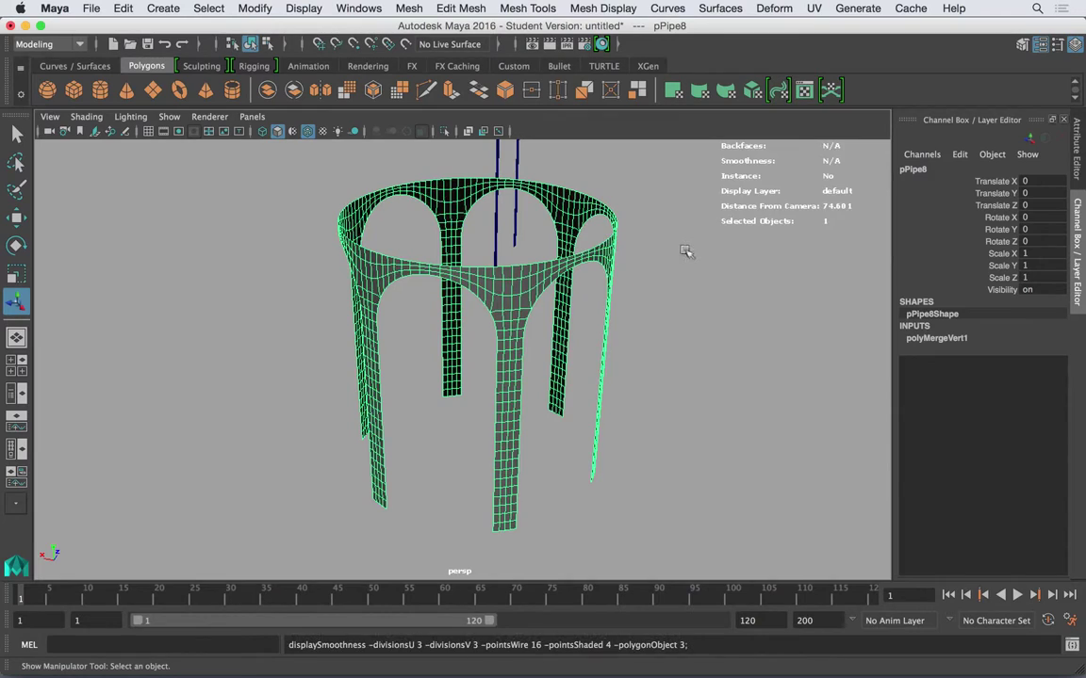
left_click(685, 253)
Extrude the ring's faces by a local Z translation of about 1.87 to give the arches thickness
left_click_drag(669, 262, 427, 235, "alt")
left_click_drag(285, 201, 498, 297, "alt")
left_click(563, 311)
left_click(663, 321)
left_click(517, 285)
key("ctrl+e")
left_click_drag(470, 249, 252, 277, "alt")
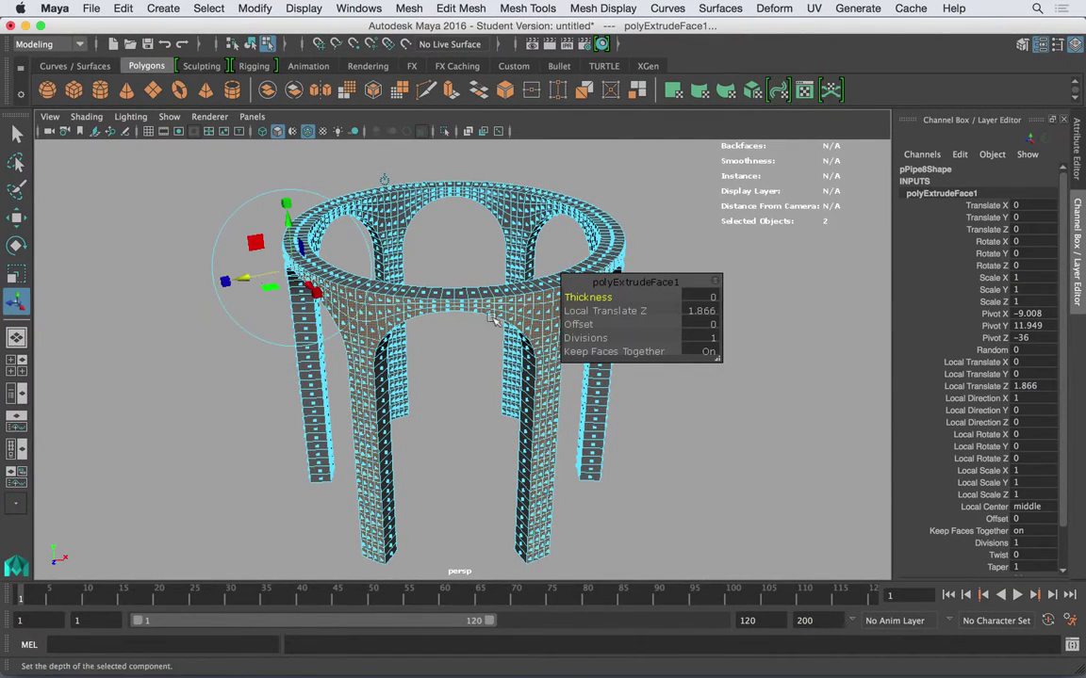
Set the ring extrusion to 2 divisions and a Local Translate Z of 1.5
left_click_drag(595, 338, 602, 339)
left_click_drag(473, 304, 469, 259, "alt")
left_click_drag(551, 205, 610, 364, "alt")
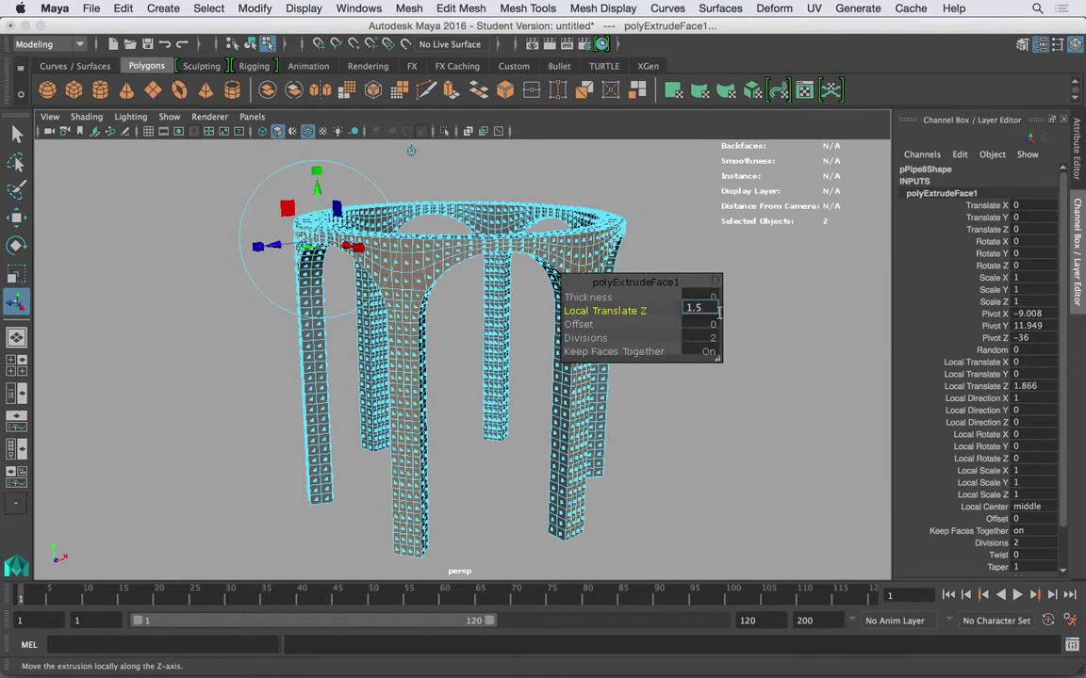
key("Return")
Return the thickened ring to object mode with nothing selected, inspect it from all sides and switch to the side view
left_click_drag(481, 235, 501, 270, "alt")
right_click_drag(489, 244, 559, 219)
left_click(556, 188)
left_click_drag(562, 205, 603, 194, "alt")
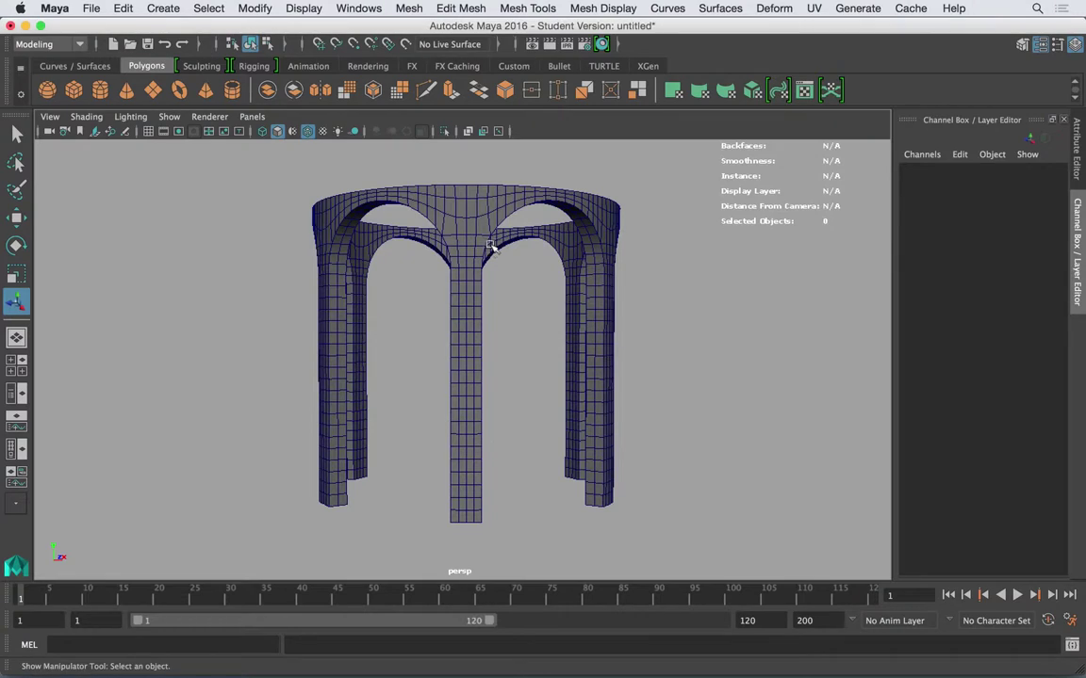
left_click_drag(487, 242, 407, 230, "alt")
right_click_drag(407, 230, 459, 235, "alt")
left_click_drag(459, 235, 619, 218, "alt")
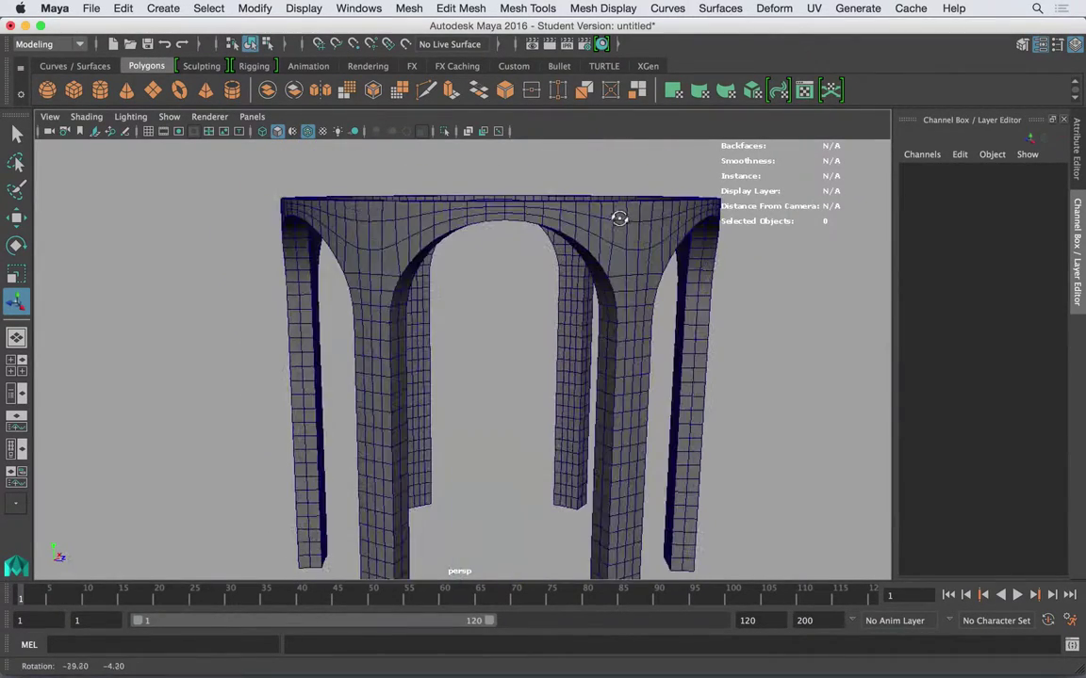
left_click_drag(450, 200, 253, 246, "alt")
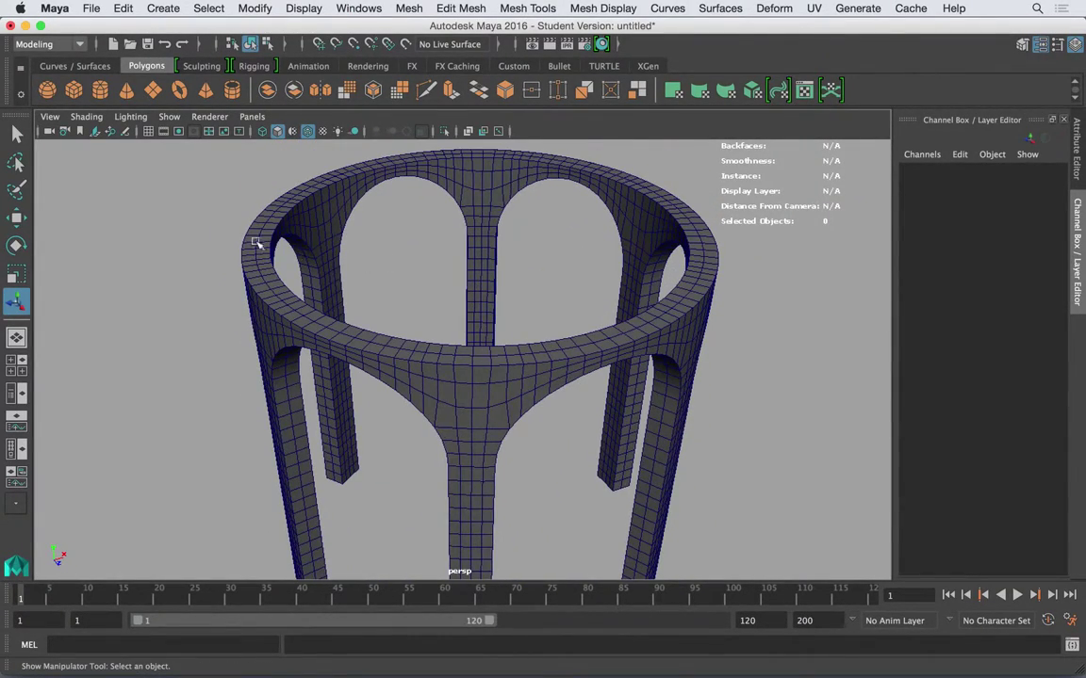
left_click_drag(392, 285, 555, 259, "alt")
key("space")
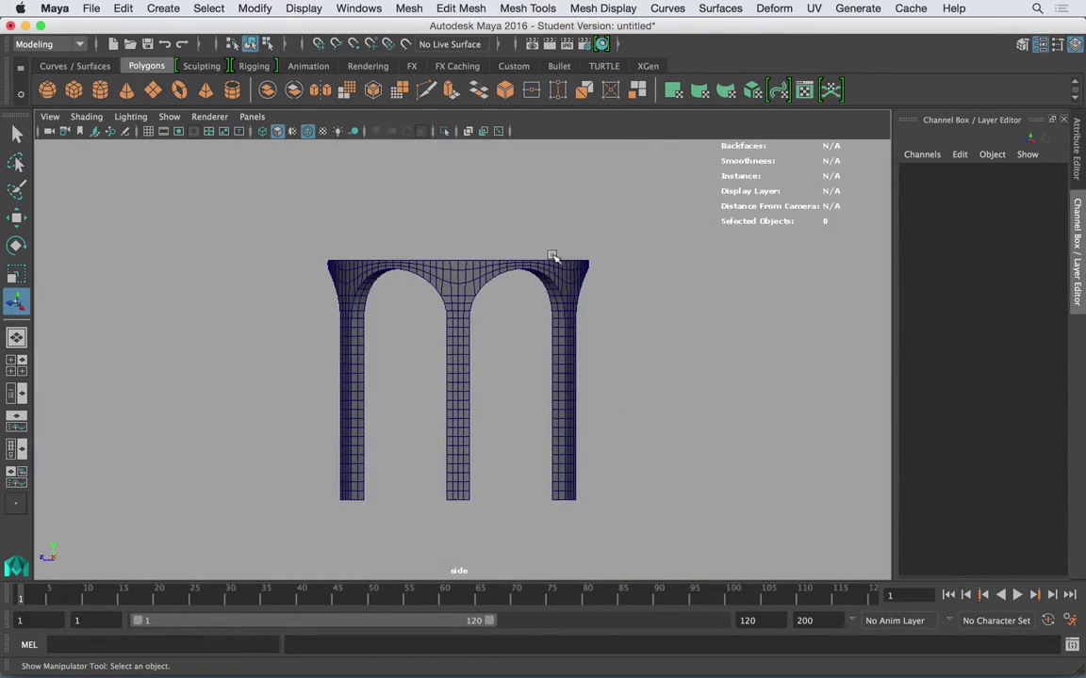
Select all faces on the ring's top rim in the side view
right_click_drag(424, 252, 528, 271, "alt")
left_click(497, 252)
middle_click_drag(494, 226, 489, 253, "alt")
right_click_drag(482, 244, 493, 288)
scroll(528, 273, "up", 2)
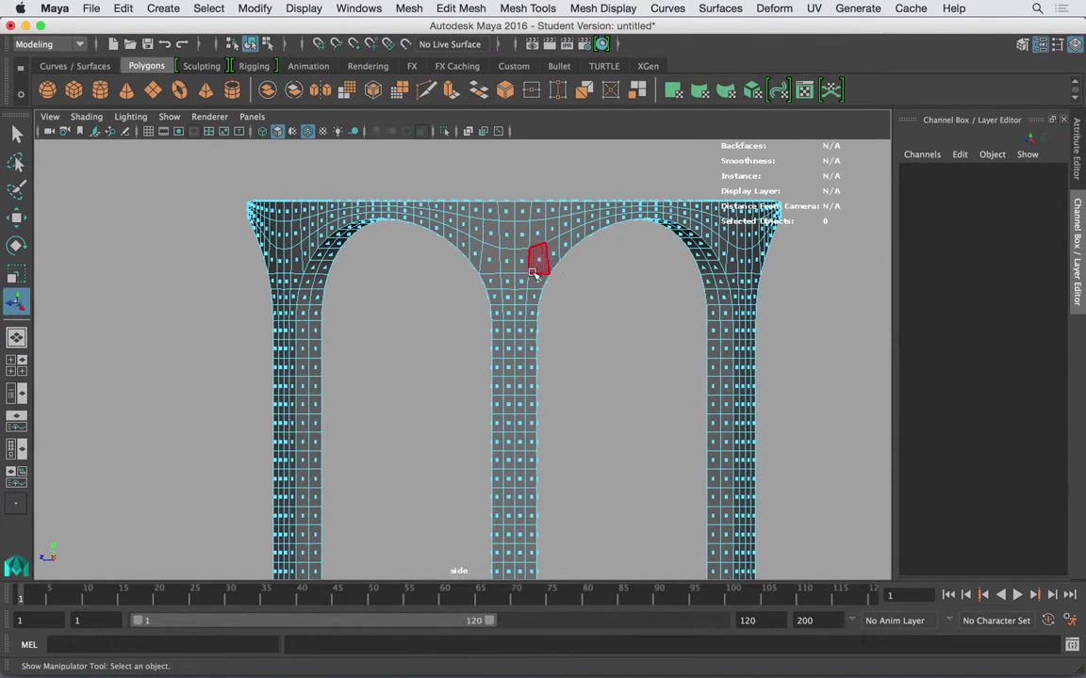
middle_click_drag(506, 259, 484, 287, "alt")
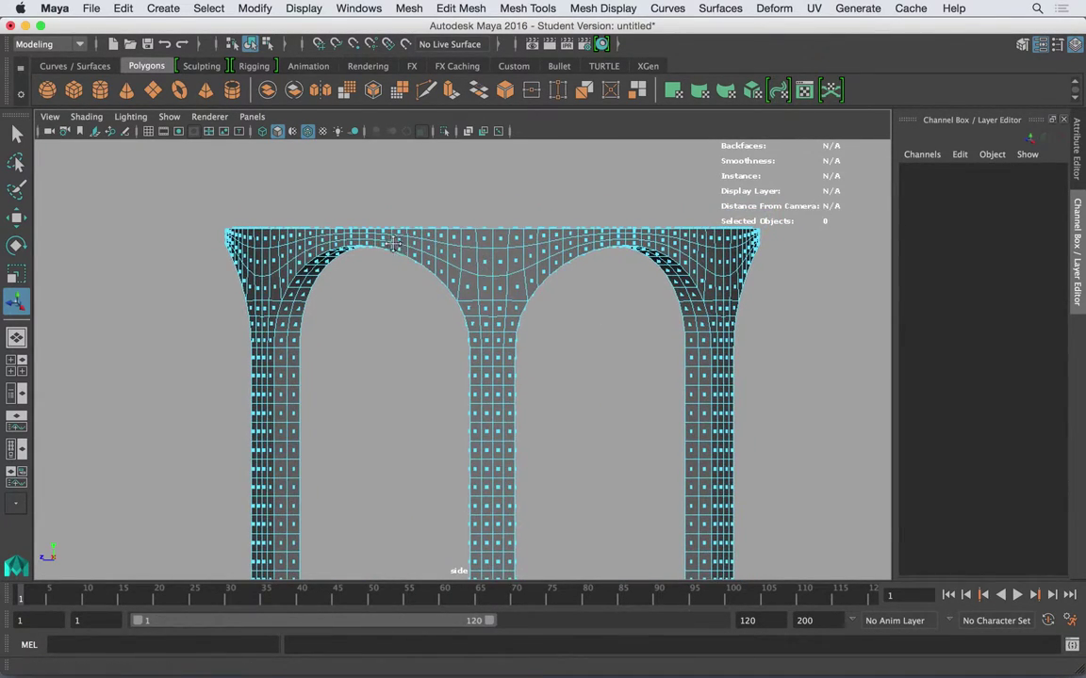
middle_click_drag(430, 235, 396, 251, "alt")
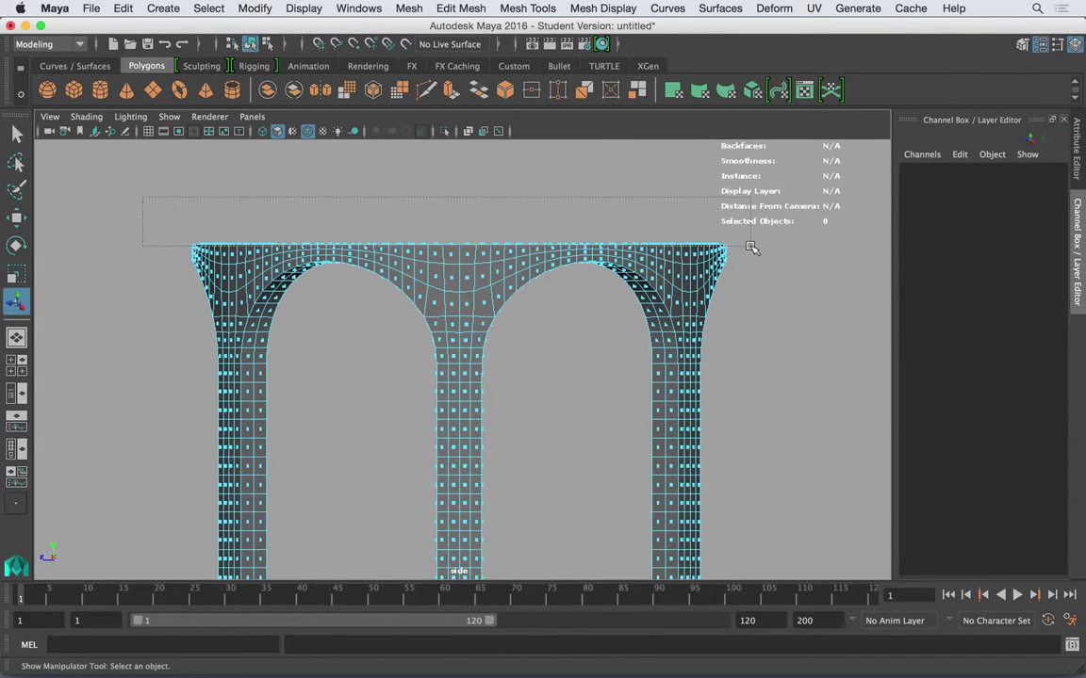
left_click_drag(752, 247, 628, 244)
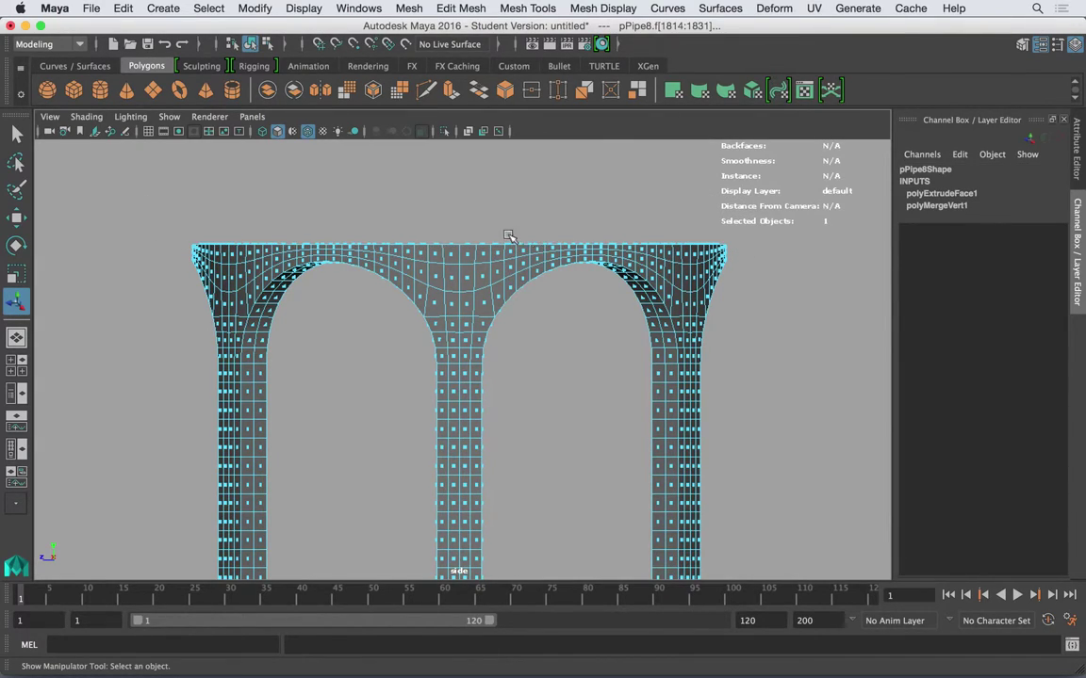
Extrude the ring's top faces upward by a Local Translate Z of about 9.827 to form a tall wall
key("space")
mouse_move(454, 255)
left_mouse_down()
mouse_move(455, 213)
mouse_move(461, 314)
mouse_move(467, 240)
left_mouse_up()
right_click_drag(467, 241, 416, 190, "alt")
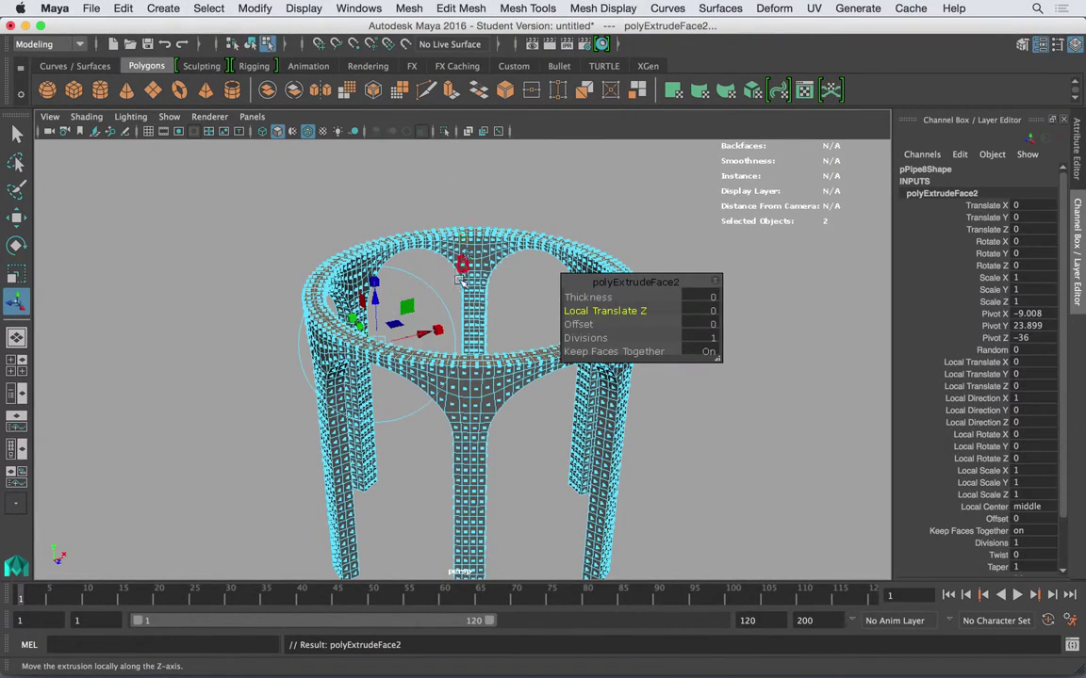
left_click_drag(377, 300, 389, 151)
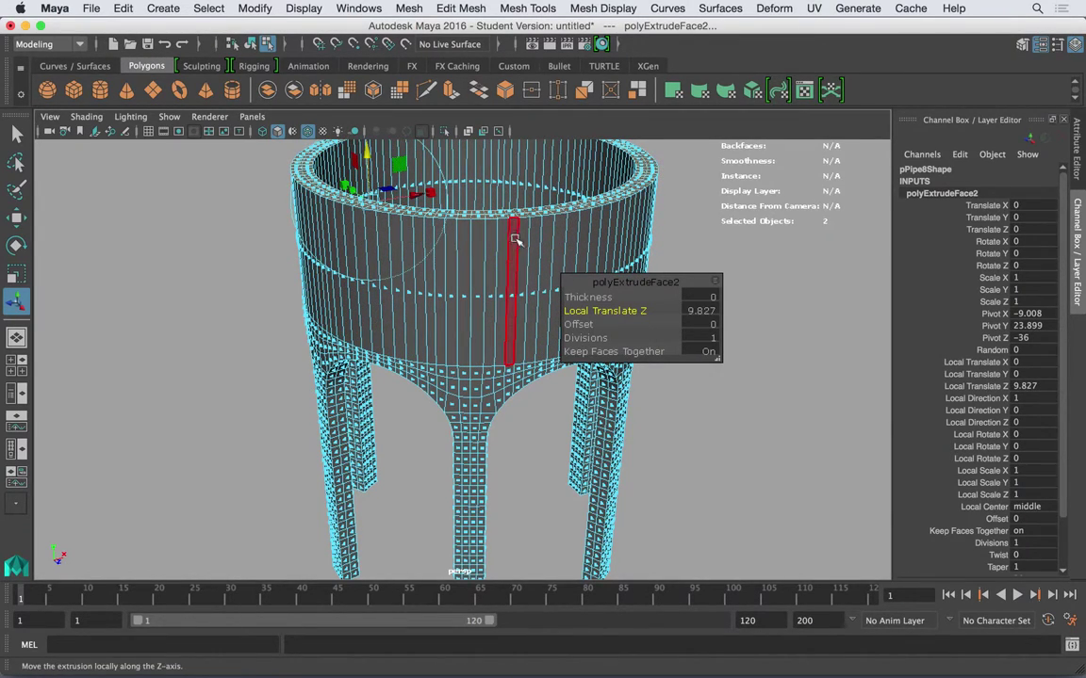
Set the top wall extrusion to 7 divisions
right_click_drag(513, 242, 487, 153, "alt")
key("super+Tab")
key("super+Tab")
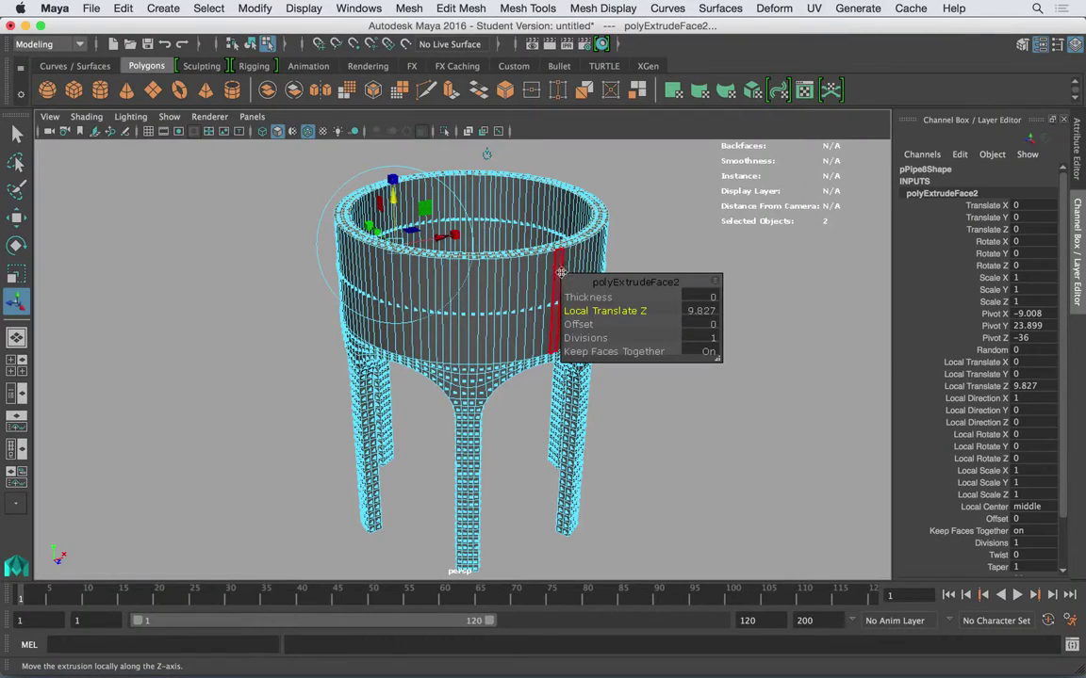
left_click_drag(602, 337, 539, 247)
right_click_drag(452, 247, 499, 247, "alt")
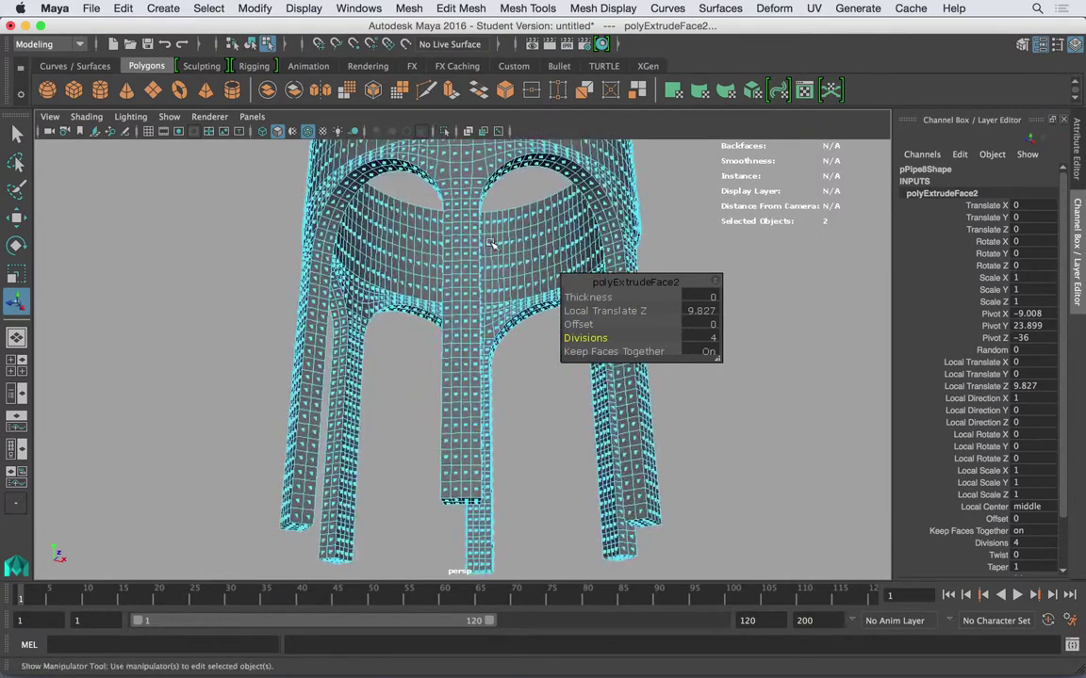
left_click_drag(499, 246, 482, 311, "alt")
middle_click_drag(479, 234, 471, 281, "alt")
scroll(471, 281, "up", 2)
left_click_drag(586, 337, 614, 338)
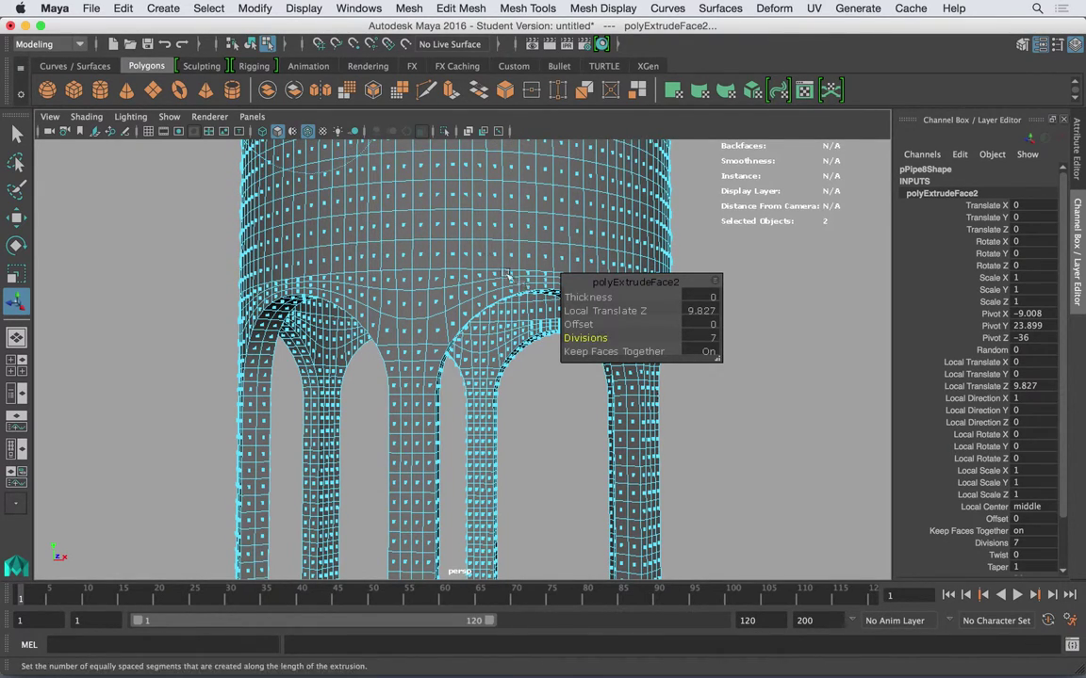
scroll(609, 337, "down", 3)
left_click_drag(407, 232, 406, 229, "alt")
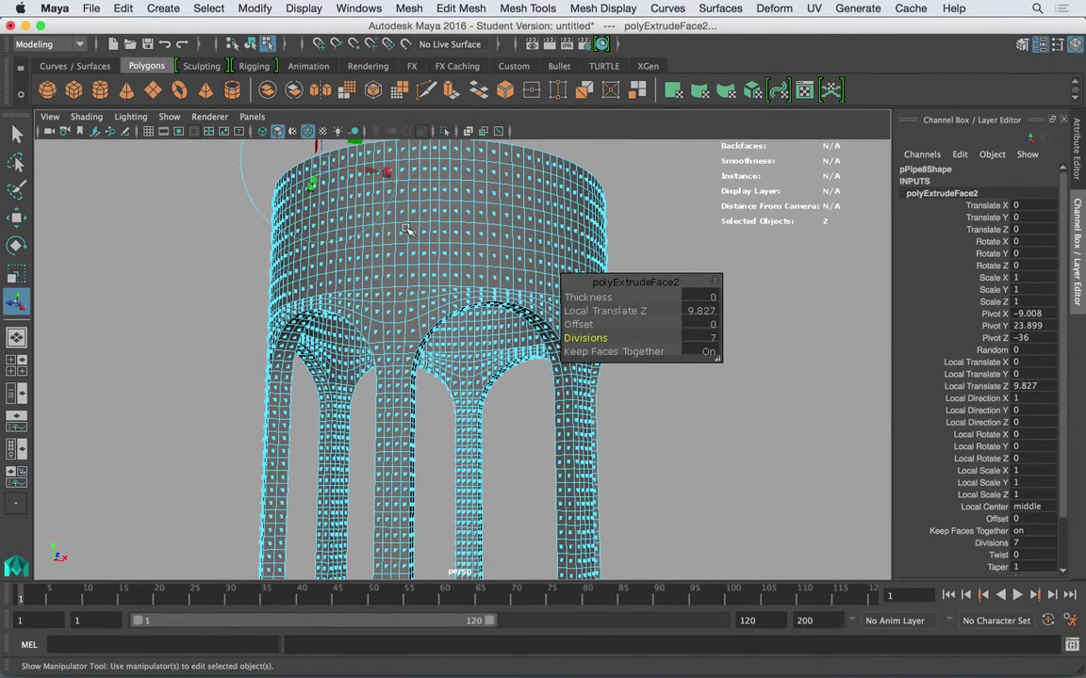
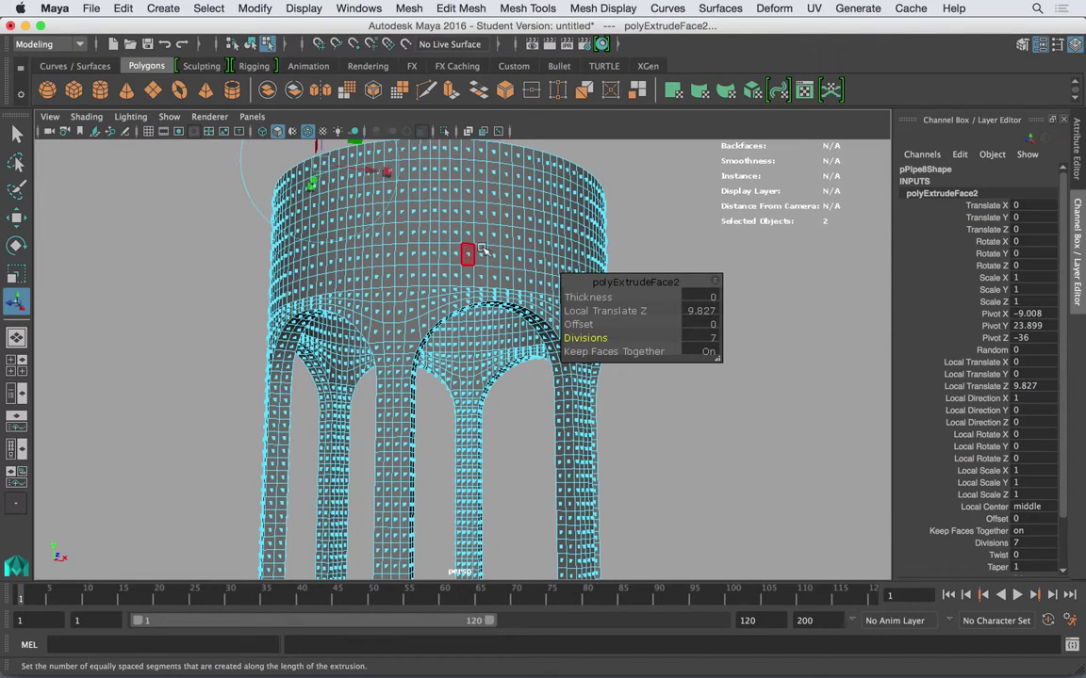
left_click_drag(467, 273, 429, 278, "alt")
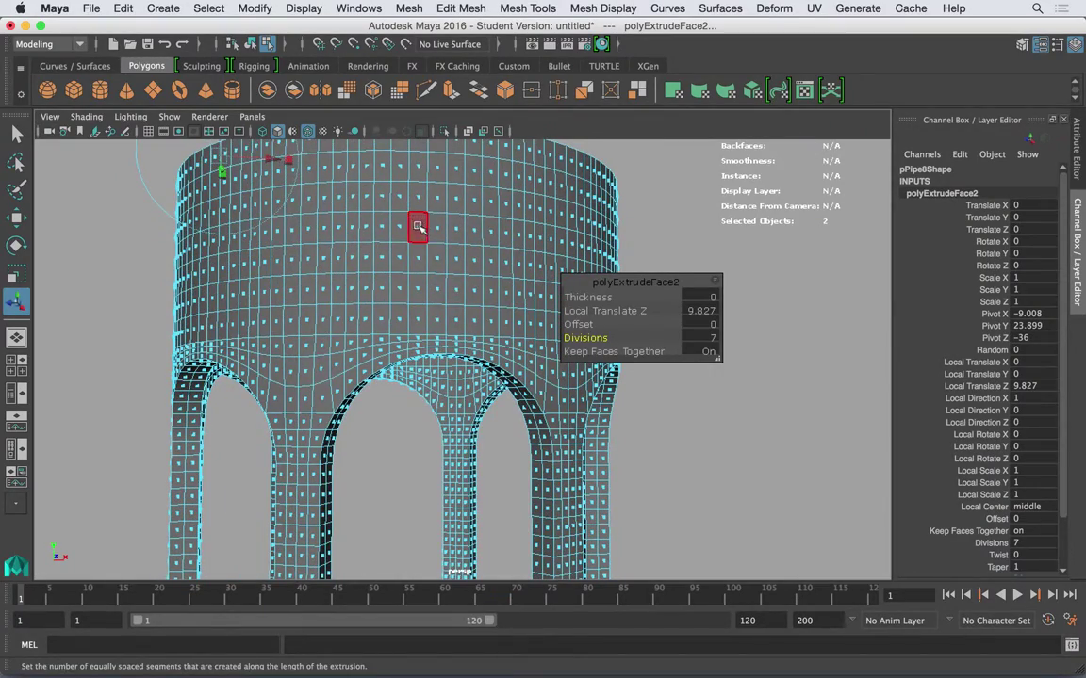
left_click_drag(417, 227, 411, 221, "alt")
Return the ring to object mode with nothing selected and inspect the arches below the new wall
right_click_drag(410, 214, 490, 190)
left_click(634, 178)
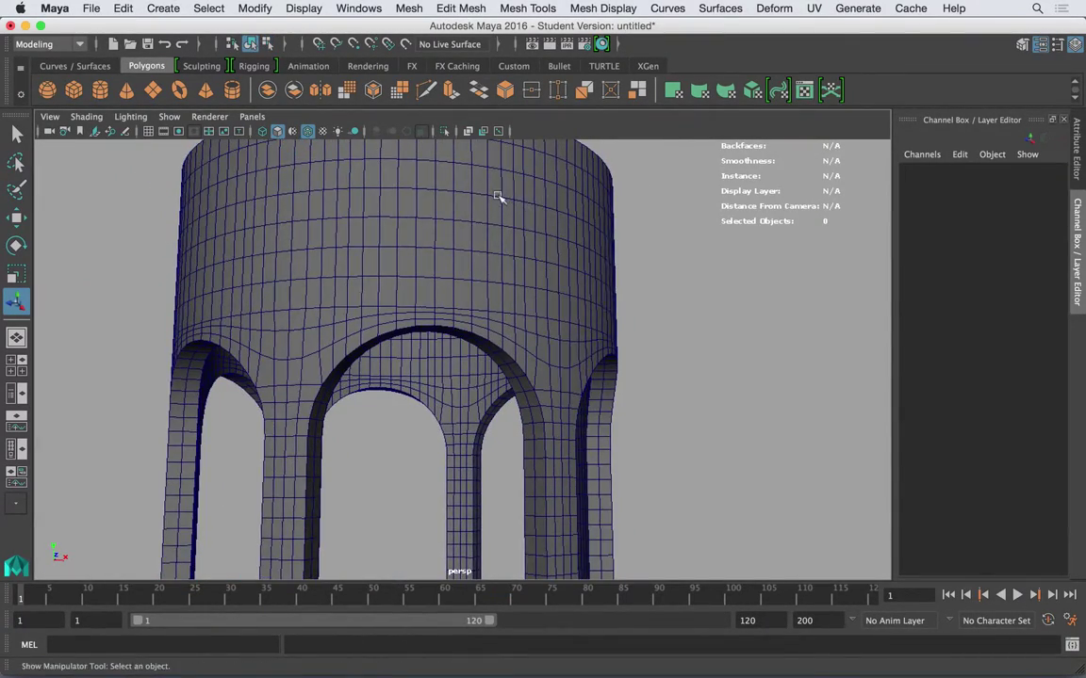
left_click(498, 197)
left_click_drag(499, 197, 578, 231, "alt")
left_click(228, 269)
right_click_drag(228, 269, 394, 235, "alt")
left_click_drag(405, 243, 475, 279, "alt")
middle_click_drag(475, 279, 516, 245, "alt")
right_click_drag(424, 264, 231, 232, "alt")
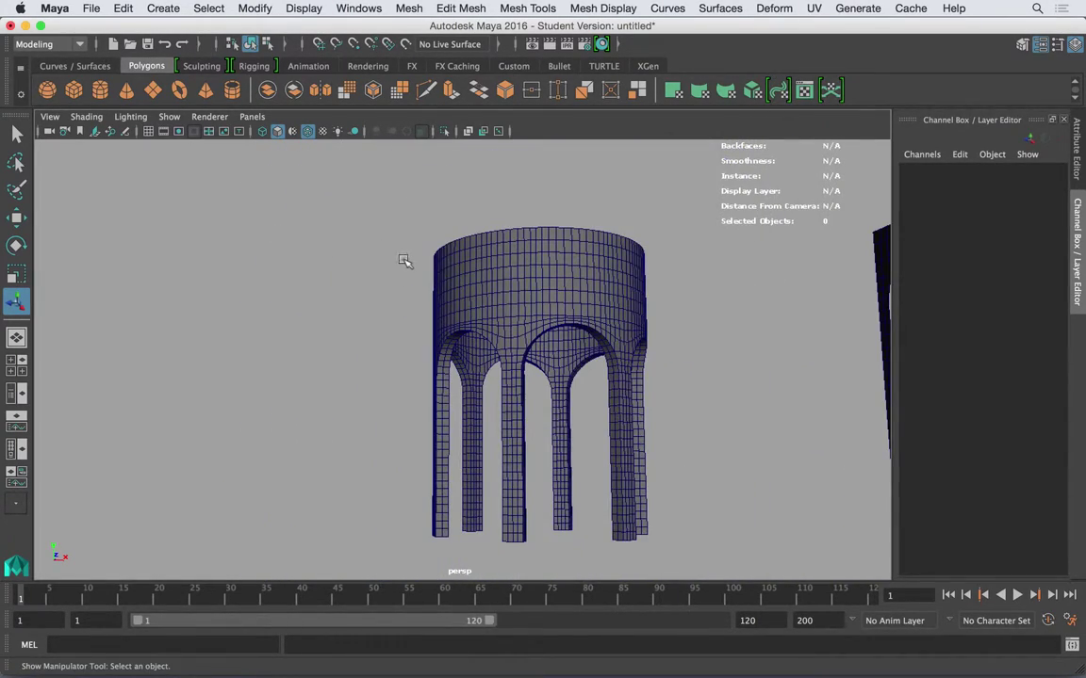
left_click(486, 242)
left_click(439, 222)
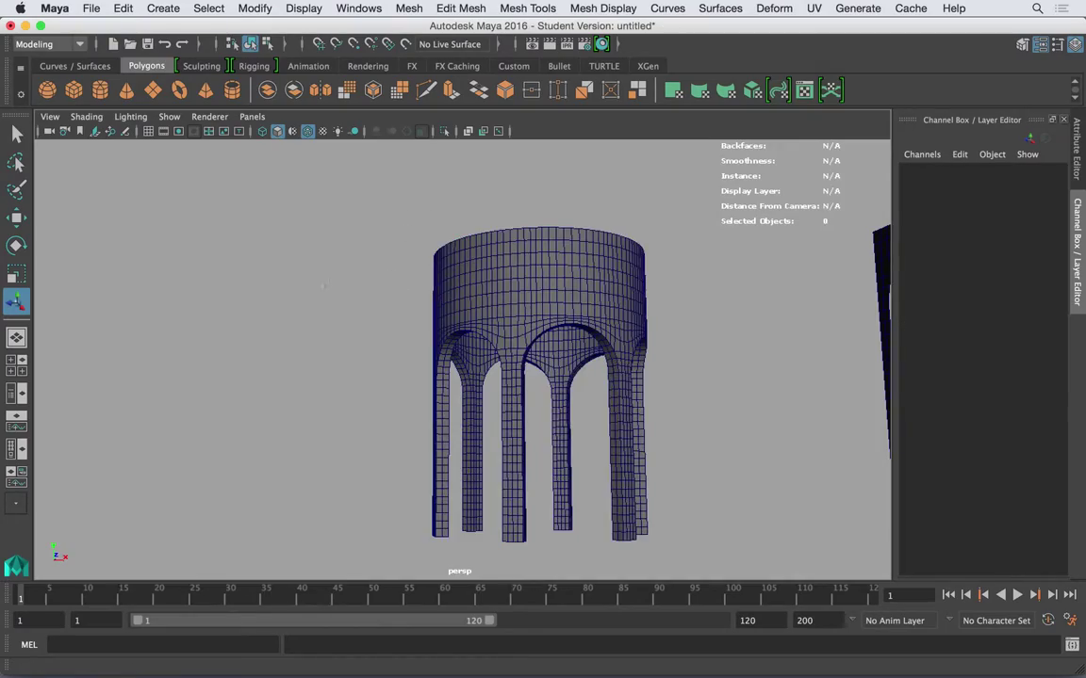
right_click_drag(396, 273, 475, 300, "alt")
left_click_drag(475, 300, 516, 273, "alt")
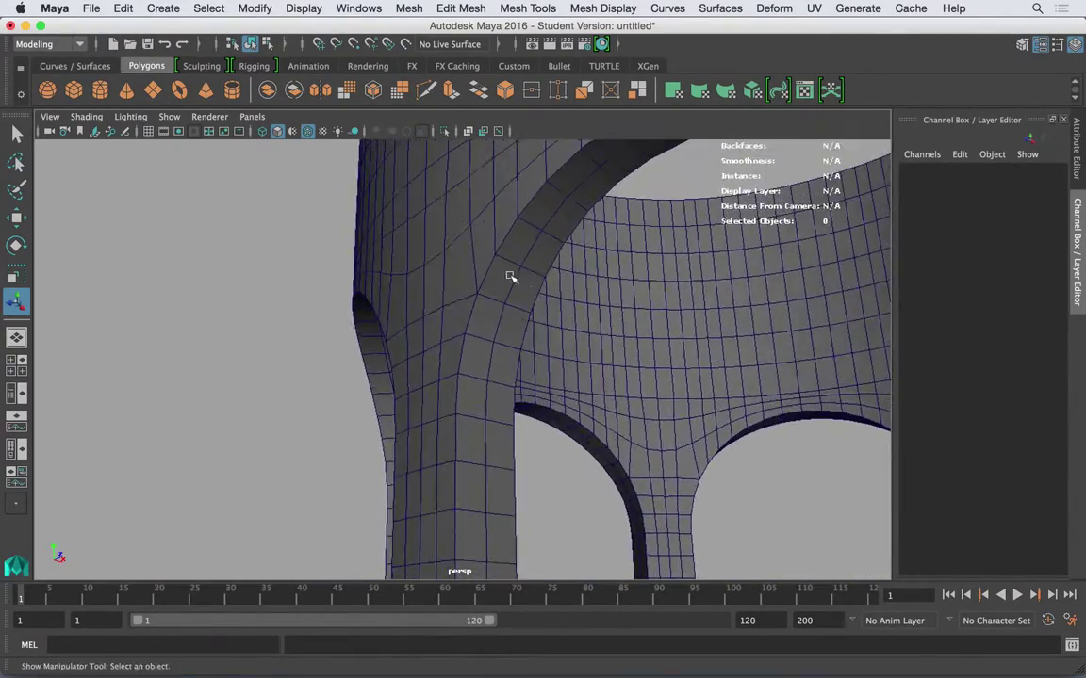
Turn off wireframe on shaded to show the ring as plain shaded geometry
right_click(500, 245)
right_click_drag(510, 245, 556, 223)
left_click(309, 132)
scroll(422, 211, "down", 3)
mouse_move(421, 211)
left_mouse_down("alt")
mouse_move(637, 250)
mouse_move(502, 297)
left_mouse_up("alt")
left_click(542, 243)
left_click(484, 439)
left_click_drag(484, 438, 455, 275, "alt")
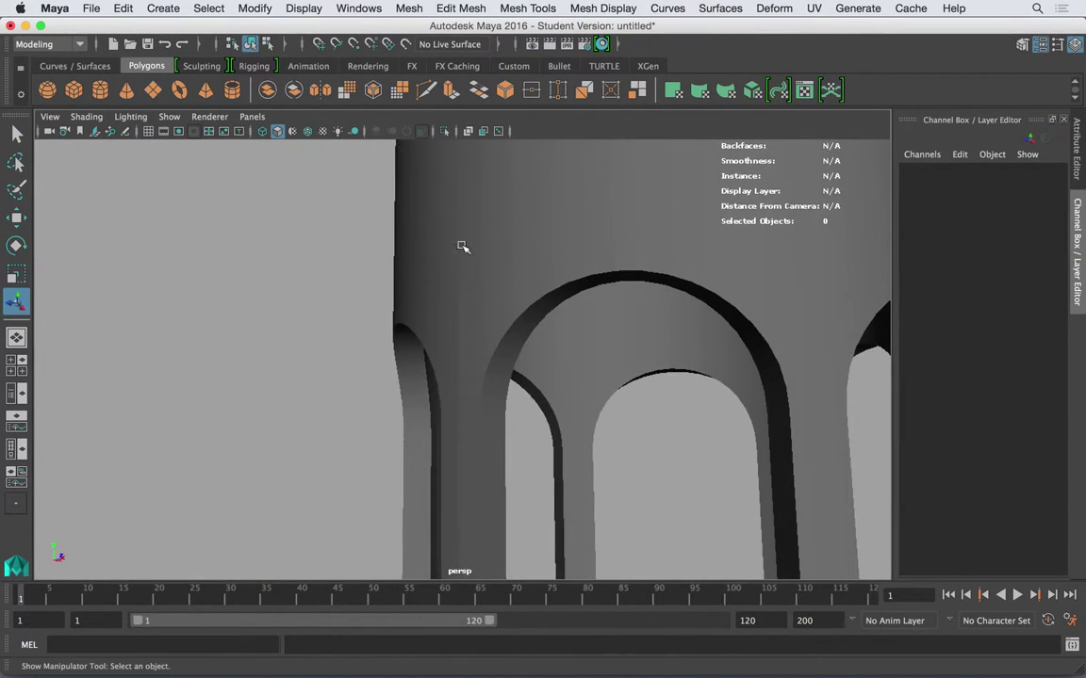
Examine the shaded ring's arch and column edges from several sides and up close
left_click_drag(505, 345, 322, 335, "alt")
left_click(468, 295)
left_click_drag(467, 296, 490, 278, "alt")
left_click(659, 335)
left_click_drag(658, 335, 557, 337, "alt")
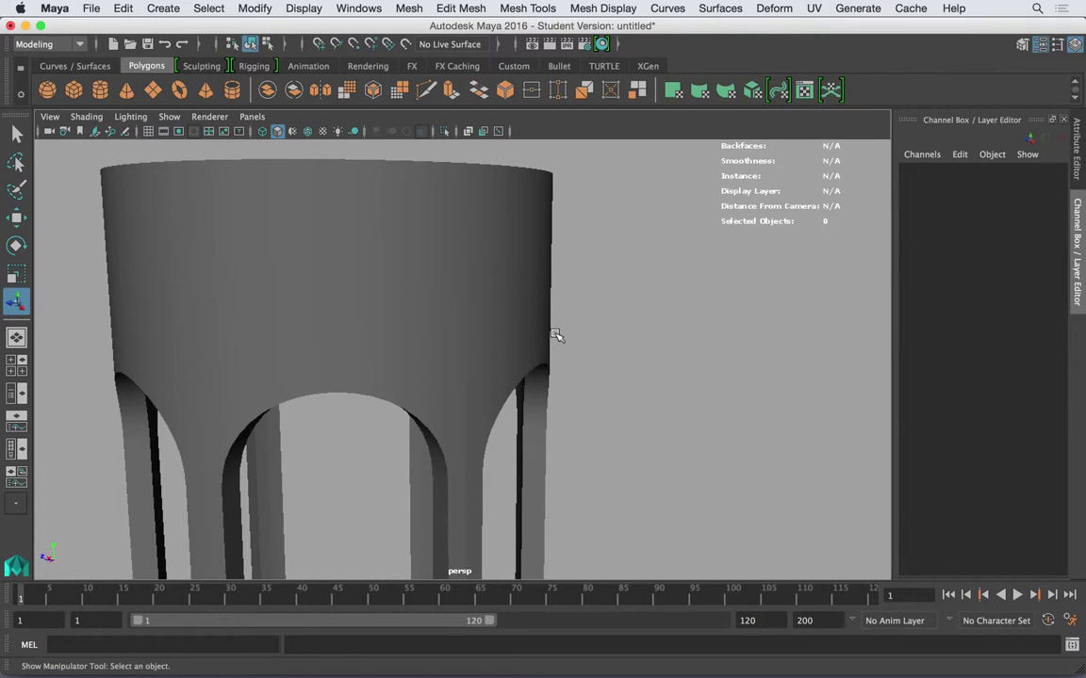
left_click(405, 314)
left_click_drag(405, 315, 283, 249, "alt")
left_click(235, 233)
right_click_drag(282, 250, 336, 259, "alt")
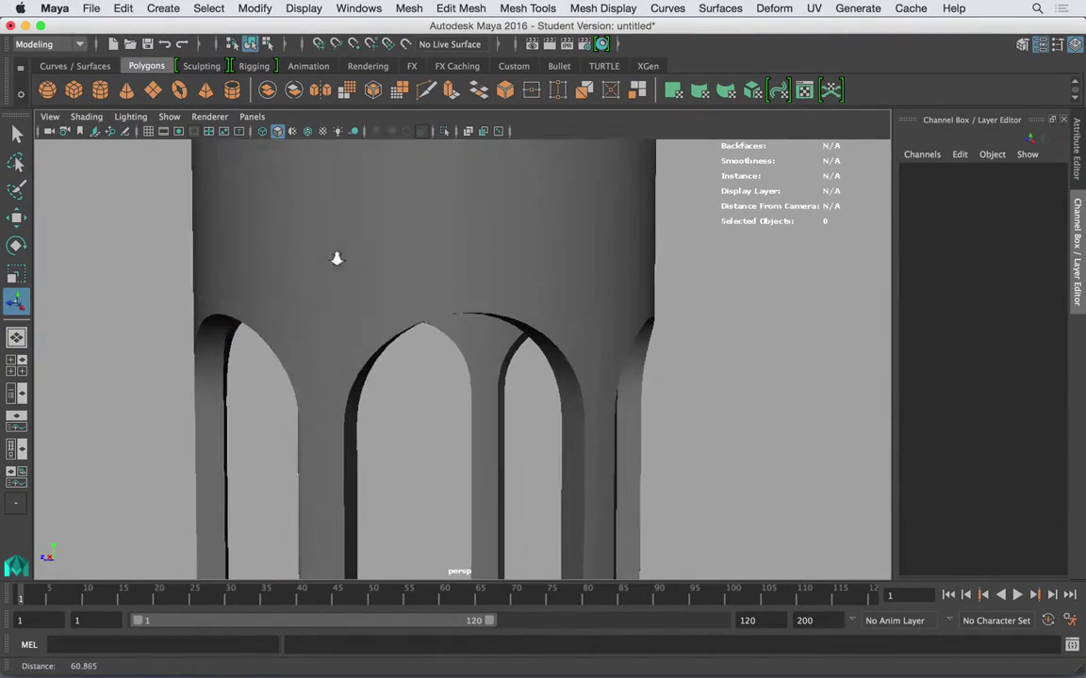
left_click(412, 263)
right_click_drag(412, 262, 373, 273, "alt")
left_click_drag(374, 271, 310, 257, "alt")
right_click_drag(310, 257, 552, 298, "alt")
left_click_drag(552, 298, 533, 292, "alt")
right_click_drag(366, 262, 406, 213, "alt")
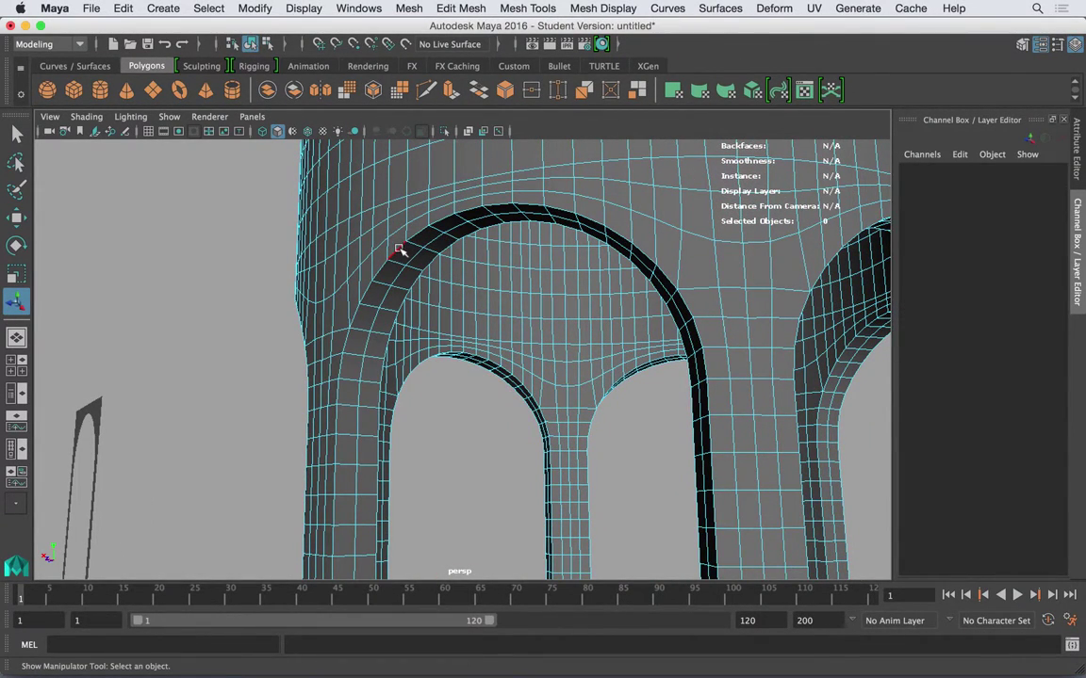
Try moving a single vertex on an arch's outer edge, then undo the move
left_click(401, 248)
right_click_drag(366, 327, 407, 276)
left_click_drag(407, 276, 457, 282, "alt")
right_click_drag(457, 283, 438, 310, "alt")
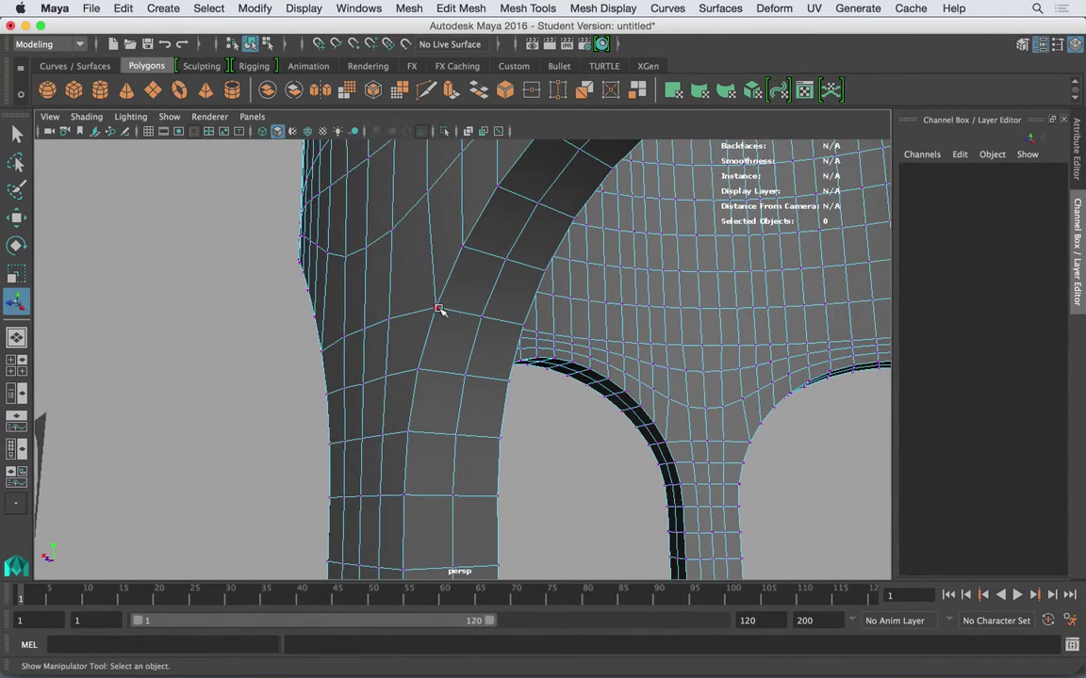
left_click(450, 312)
key("w")
left_click_drag(436, 309, 400, 272)
key("super+z")
Select the edge loops running along the arches and columns all around the ring
right_click_drag(484, 276, 496, 160)
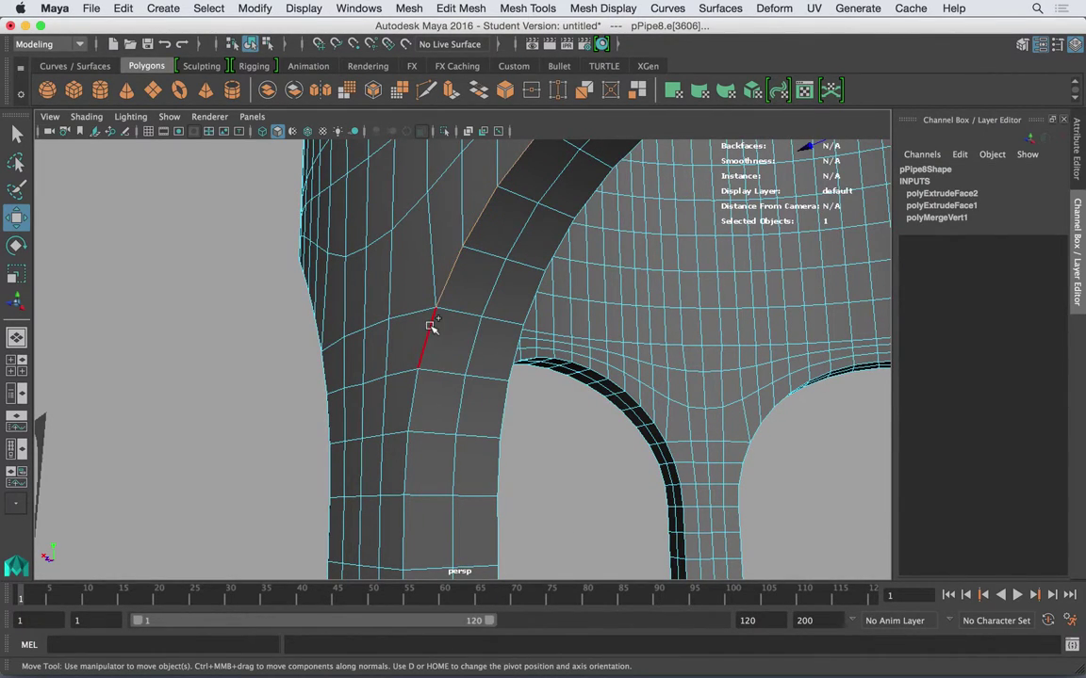
left_click(549, 262)
right_click_drag(554, 256, 335, 211, "alt")
left_click_drag(497, 315, 470, 250, "alt")
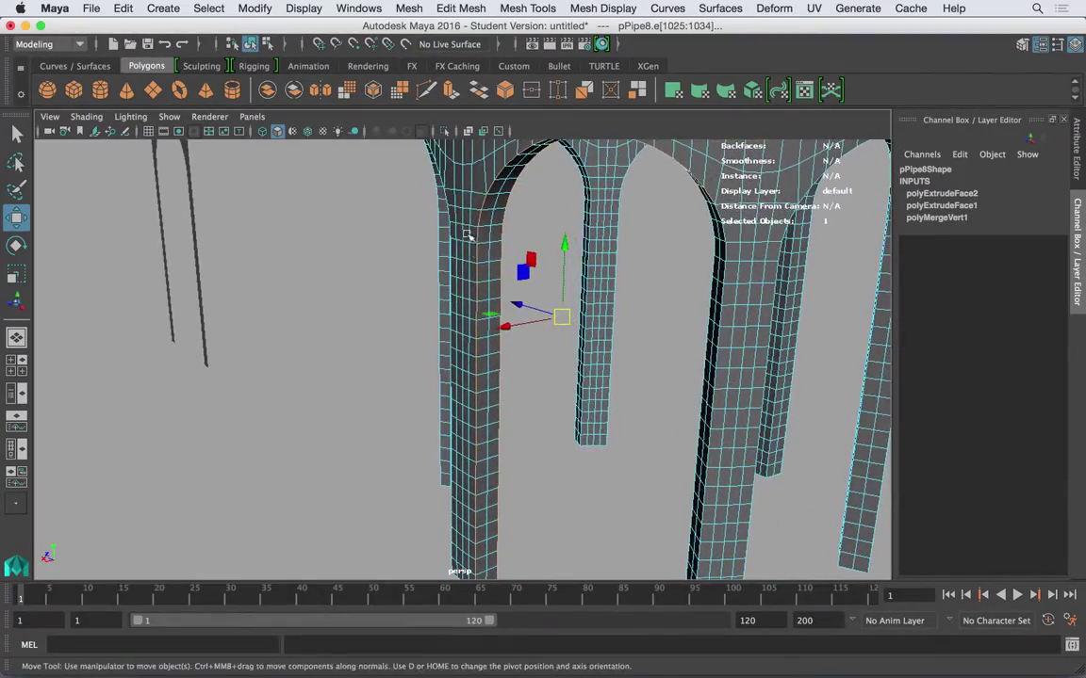
right_click_drag(470, 249, 449, 279, "alt")
left_click_drag(449, 279, 480, 282, "alt")
middle_click_drag(480, 282, 481, 286, "alt")
right_click_drag(482, 286, 386, 268, "alt")
left_click_drag(386, 268, 429, 206, "alt")
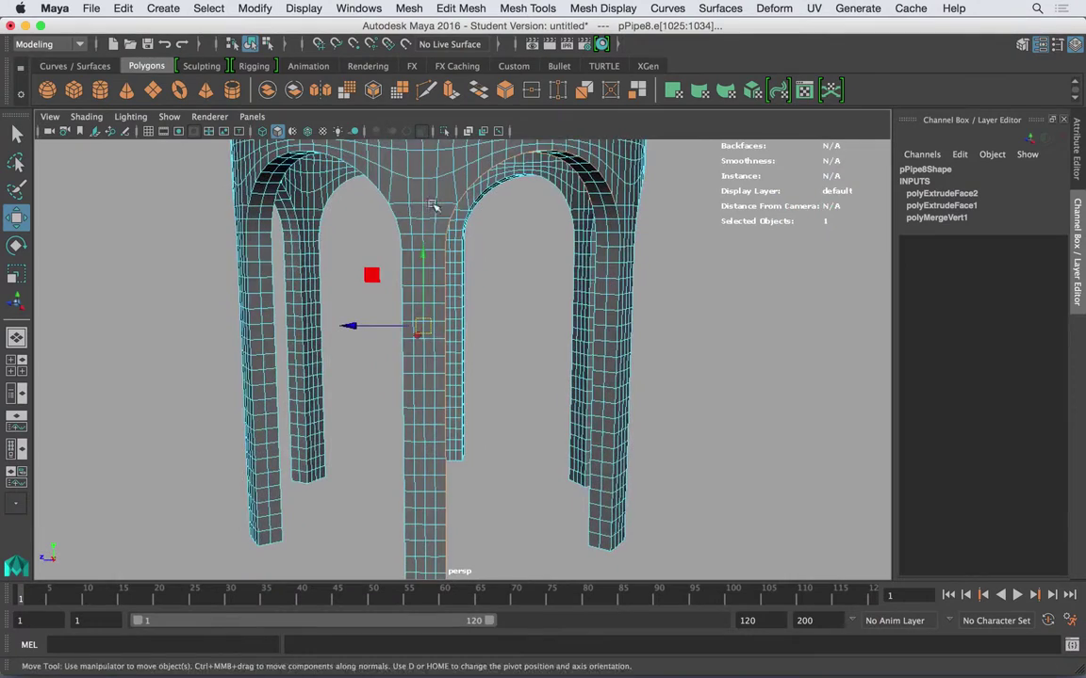
scroll(429, 205, "up", 4)
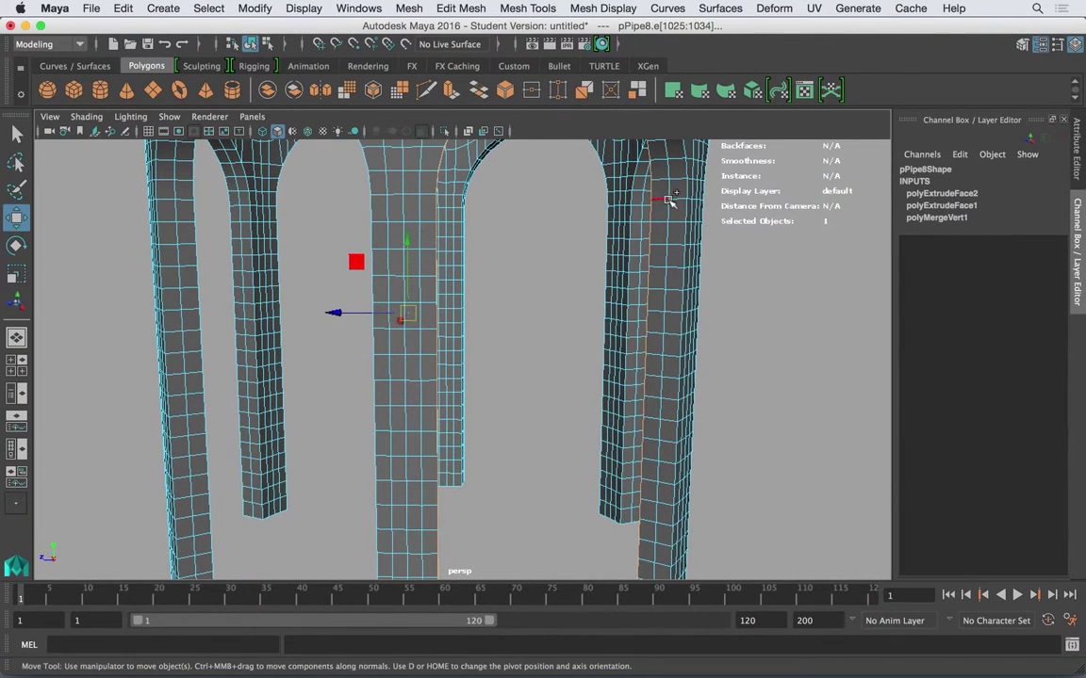
left_click_drag(615, 173, 565, 187, "alt")
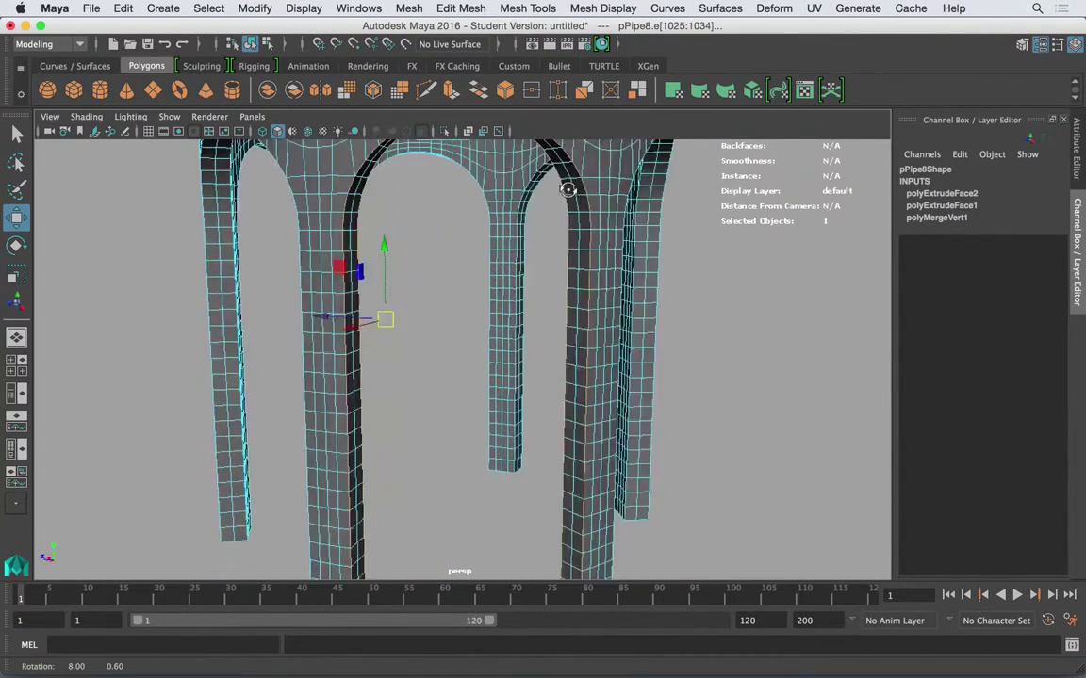
right_click_drag(564, 187, 539, 251, "alt")
left_click_drag(538, 251, 446, 212, "alt")
Bevel the selected arch edges with an absolute offset, a width of 0.02 and 1 segment
left_click(466, 7)
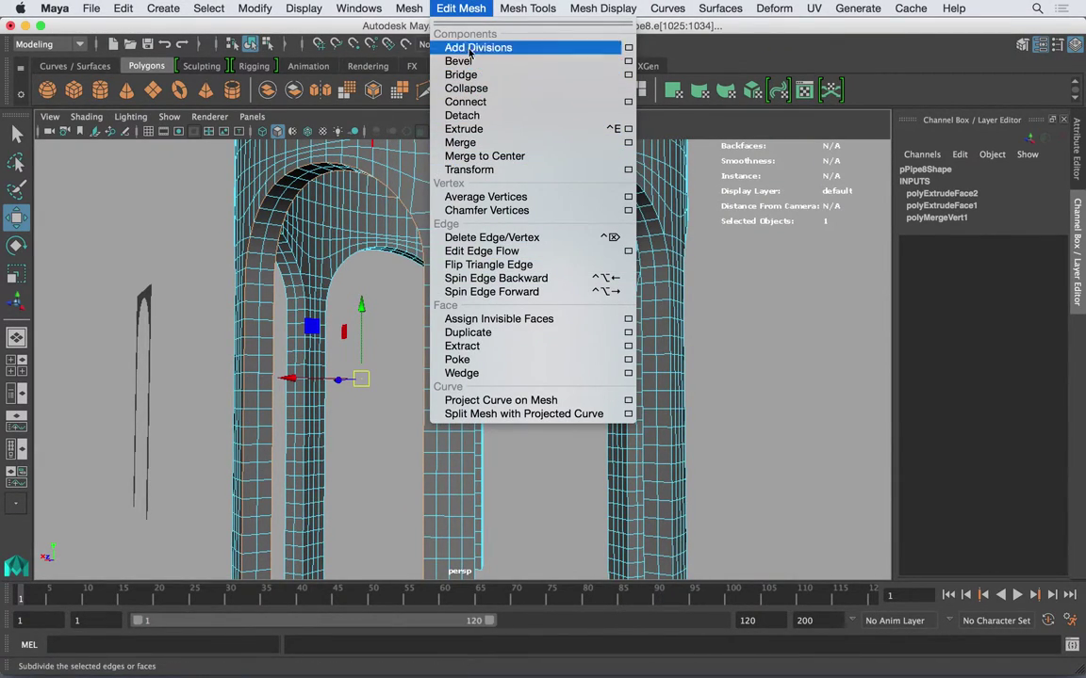
left_click(627, 61)
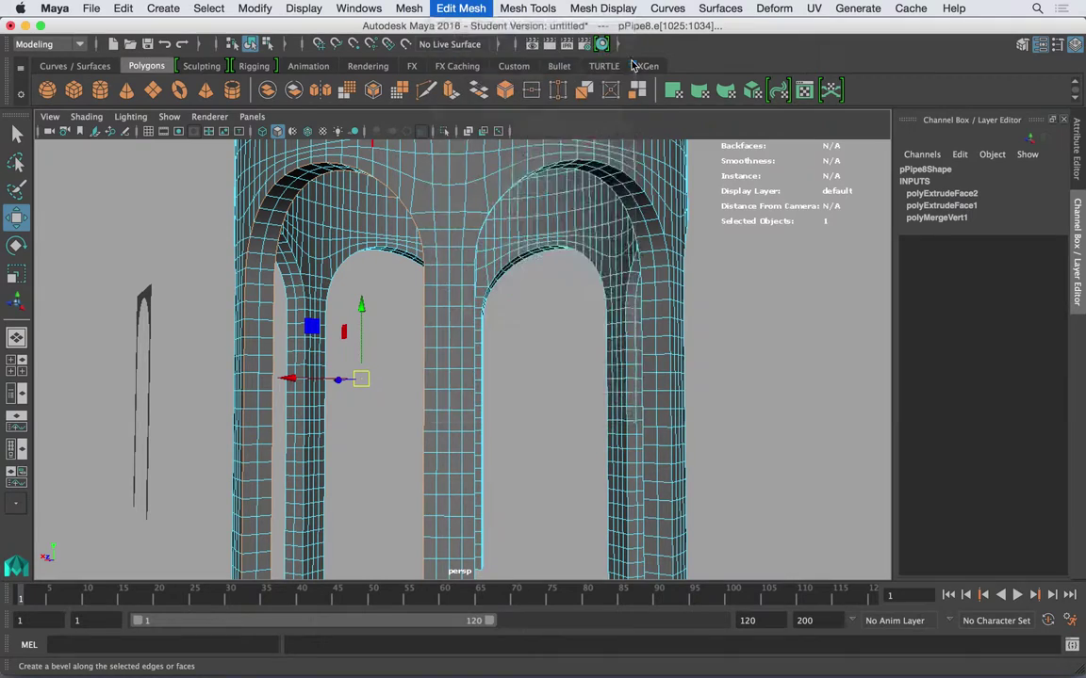
left_click(559, 112)
left_click(571, 141)
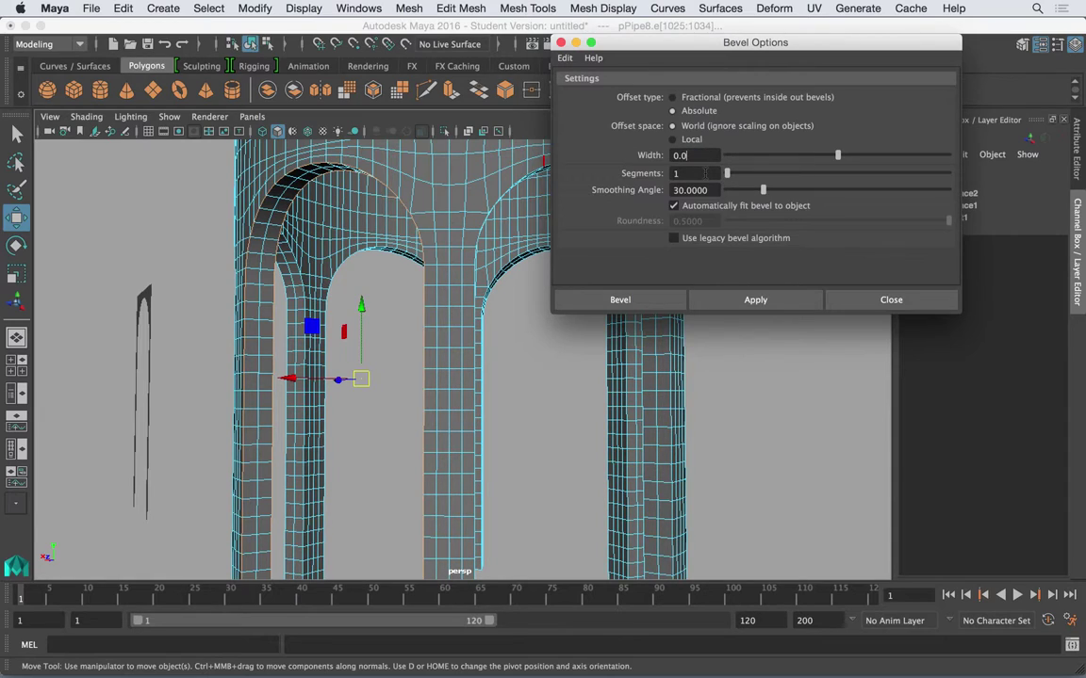
left_click(754, 306)
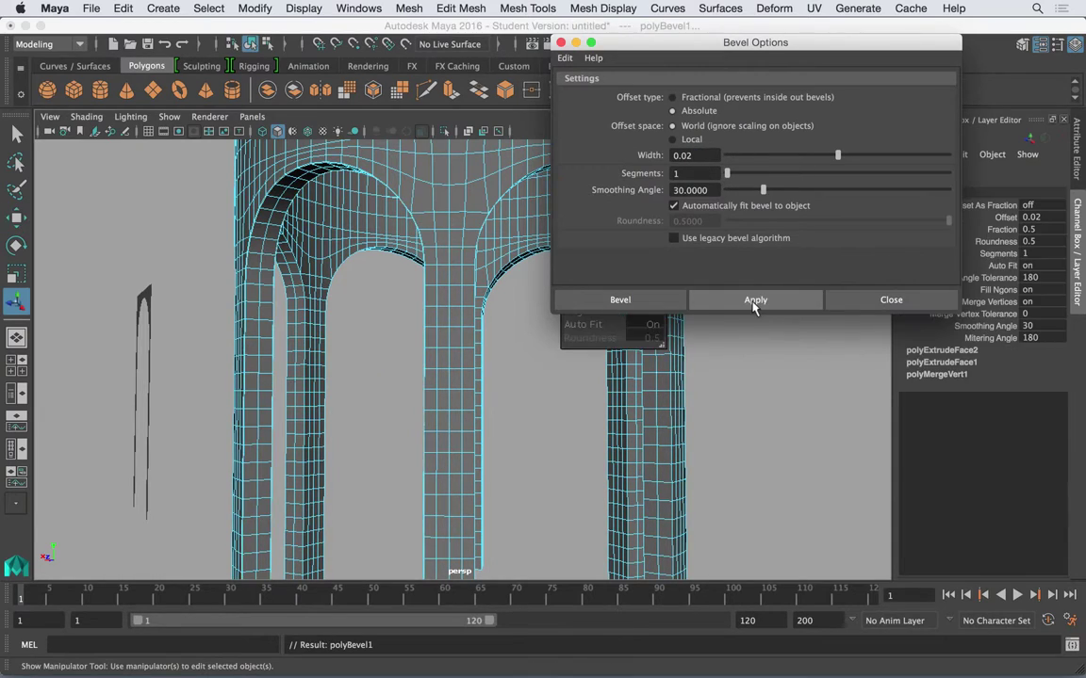
Inspect the beveled arch edges up close, return to object mode and select the whole ring
right_click_drag(279, 256, 277, 241, "alt")
middle_click_drag(277, 242, 391, 320, "alt")
right_click_drag(310, 289, 528, 347, "alt")
left_click_drag(368, 309, 330, 283, "alt")
right_click_drag(330, 283, 280, 272, "alt")
right_click_drag(477, 390, 394, 308, "alt")
right_click_drag(395, 242, 445, 224)
left_click(454, 425)
right_click_drag(482, 428, 446, 417, "alt")
left_click_drag(445, 416, 480, 424, "alt")
right_click_drag(480, 424, 294, 333, "alt")
scroll(351, 250, "up", 3)
left_click(369, 245)
scroll(369, 245, "up", 4)
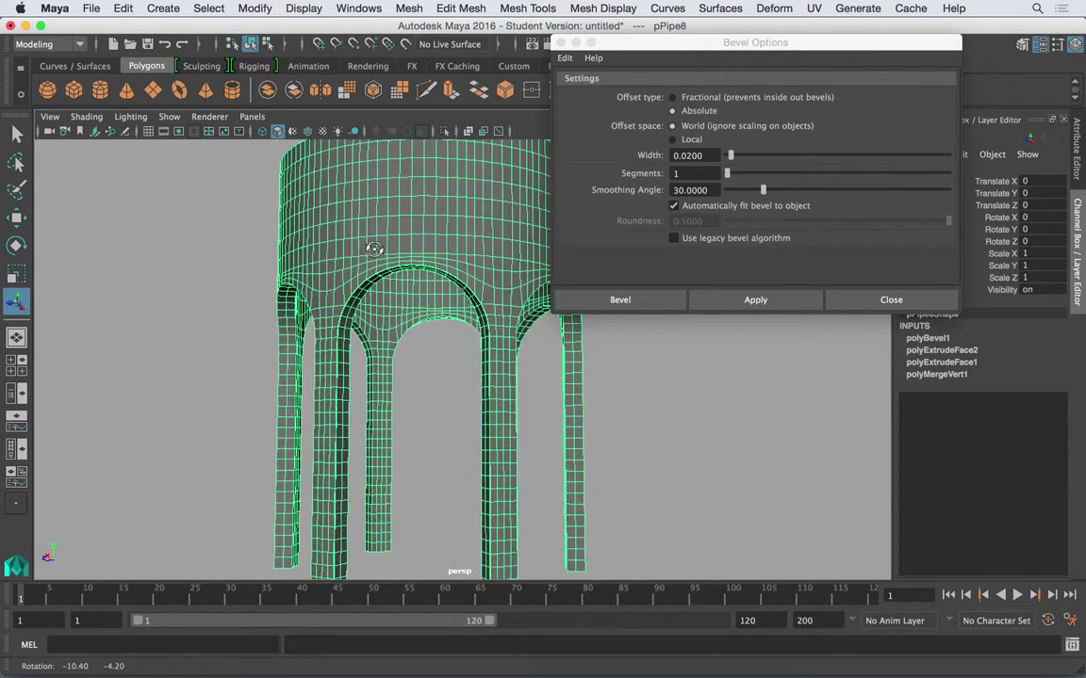
scroll(319, 242, "up", 2)
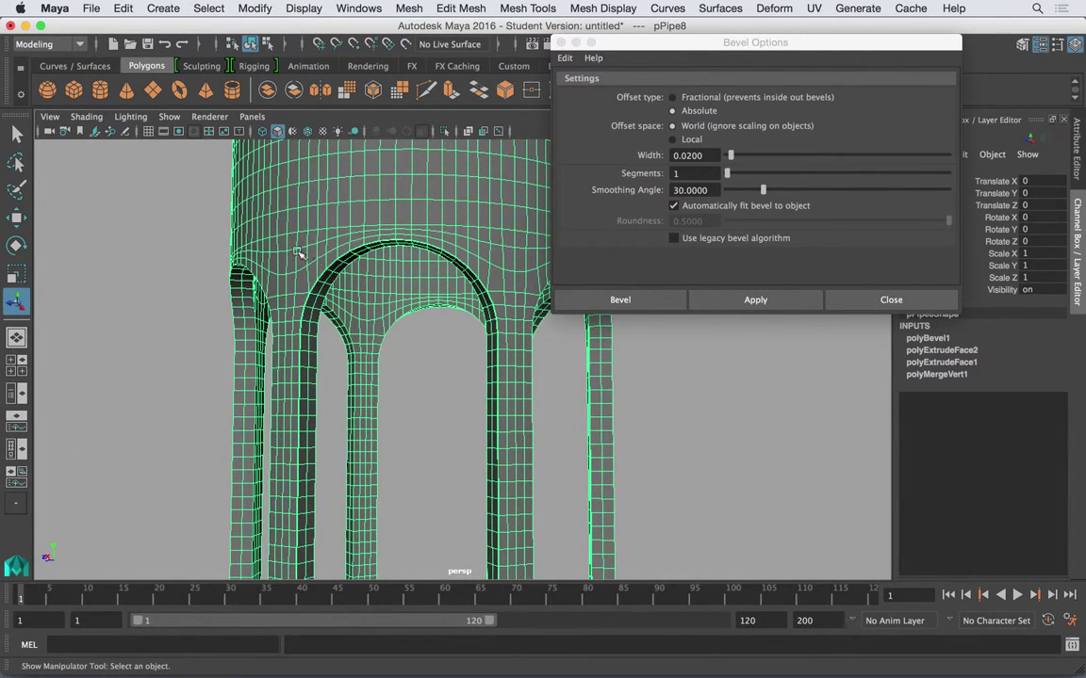
Examine the beveled ring in smooth preview from several angles, then restore its unsmoothed display
left_click(415, 348)
left_click_drag(381, 323, 412, 325, "alt")
left_click(359, 234)
mouse_move(359, 234)
left_mouse_down("alt")
mouse_move(466, 245)
mouse_move(372, 244)
left_mouse_up("alt")
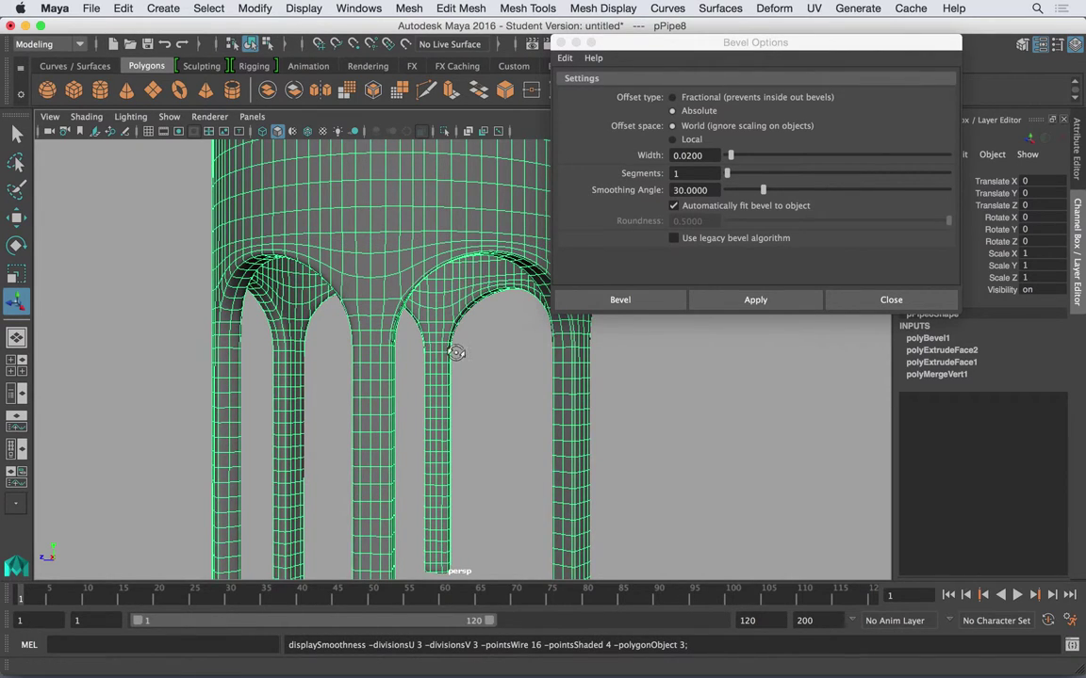
left_click(492, 365)
left_click_drag(453, 373, 456, 247, "alt")
left_click(395, 220)
left_click_drag(391, 221, 238, 205, "alt")
right_click_drag(238, 205, 281, 223, "alt")
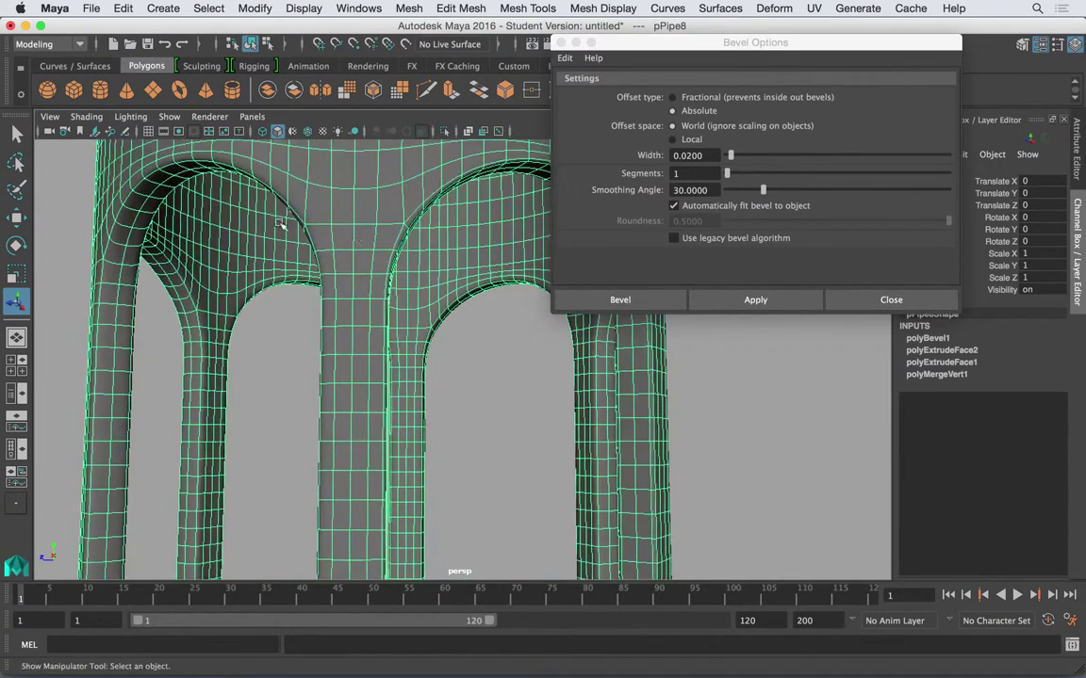
left_click_drag(281, 223, 319, 227, "alt")
middle_click_drag(298, 224, 331, 245, "alt")
left_click(345, 361)
left_click_drag(346, 359, 308, 208, "alt")
left_click(341, 225)
key("1")
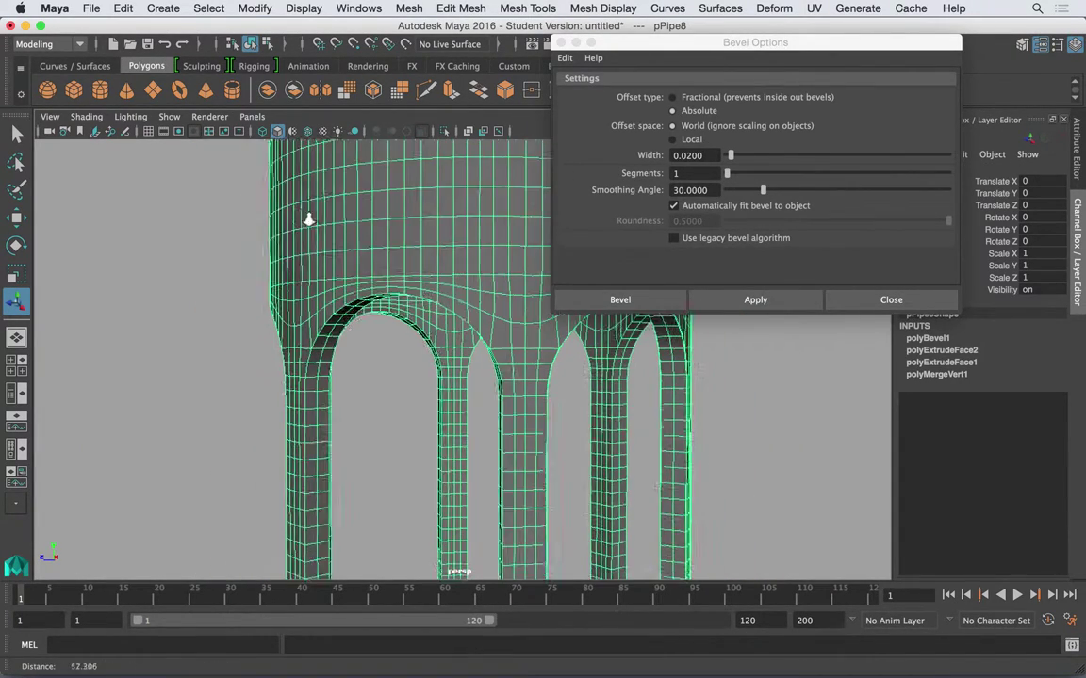
Close the bevel options and inspect the beveled arches and ring wall up close from several angles
left_click(407, 387)
left_click_drag(408, 387, 375, 264, "alt")
left_click(375, 264)
scroll(373, 247, "up", 3)
middle_click_drag(365, 193, 409, 259, "alt")
scroll(409, 259, "up", 3)
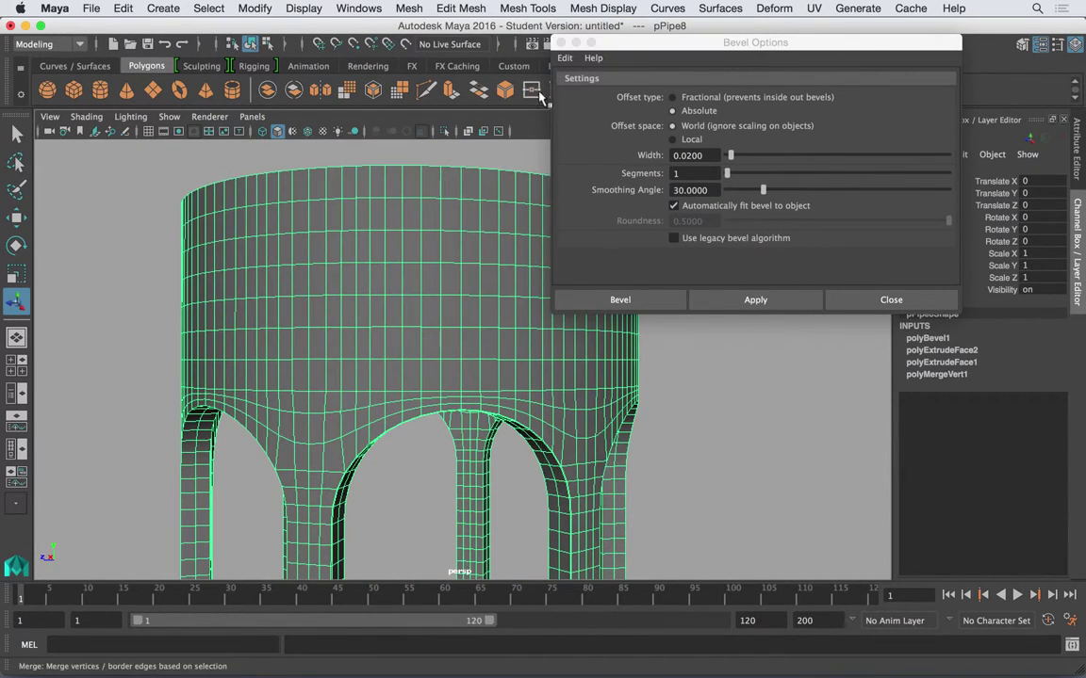
left_click(558, 42)
left_click(407, 370)
left_click_drag(407, 370, 368, 369, "alt")
middle_click_drag(368, 368, 418, 357, "alt")
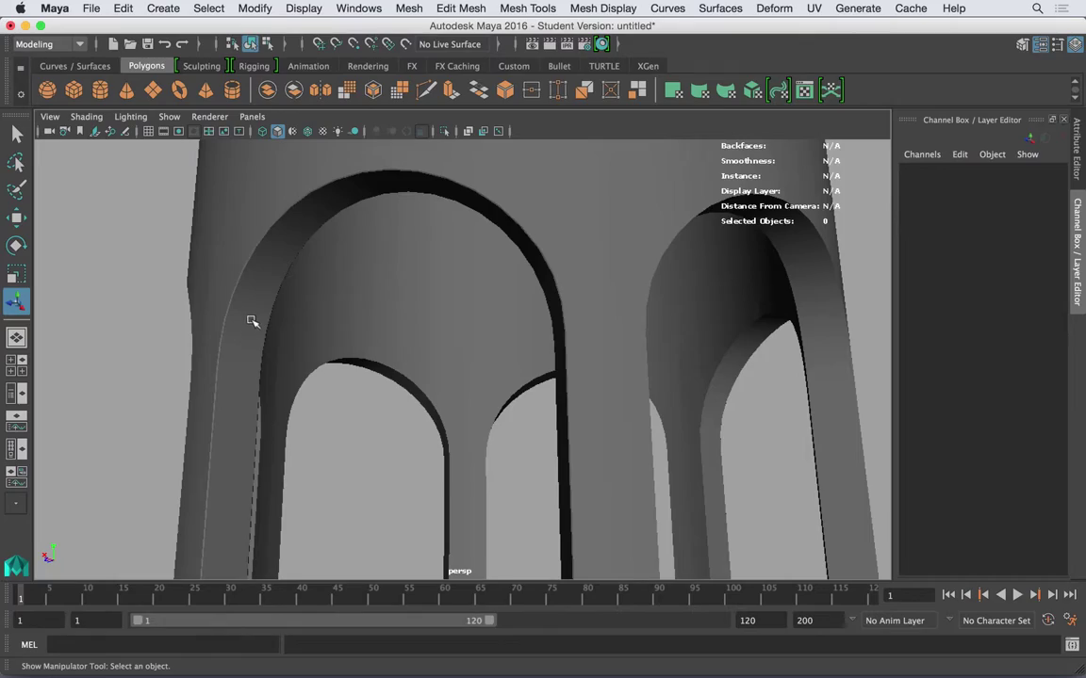
left_click_drag(400, 281, 320, 296, "alt")
middle_click_drag(330, 189, 348, 402, "alt")
left_click_drag(348, 402, 339, 260, "alt")
Insert offset edge loops on both sides of a horizontal edge loop around the upper part of the ring wall
left_click(340, 259)
right_click_drag(341, 260, 446, 232, "alt")
middle_click_drag(446, 232, 450, 293, "alt")
left_click_drag(450, 294, 450, 250, "alt")
middle_click_drag(450, 249, 432, 254, "alt")
left_click(557, 8)
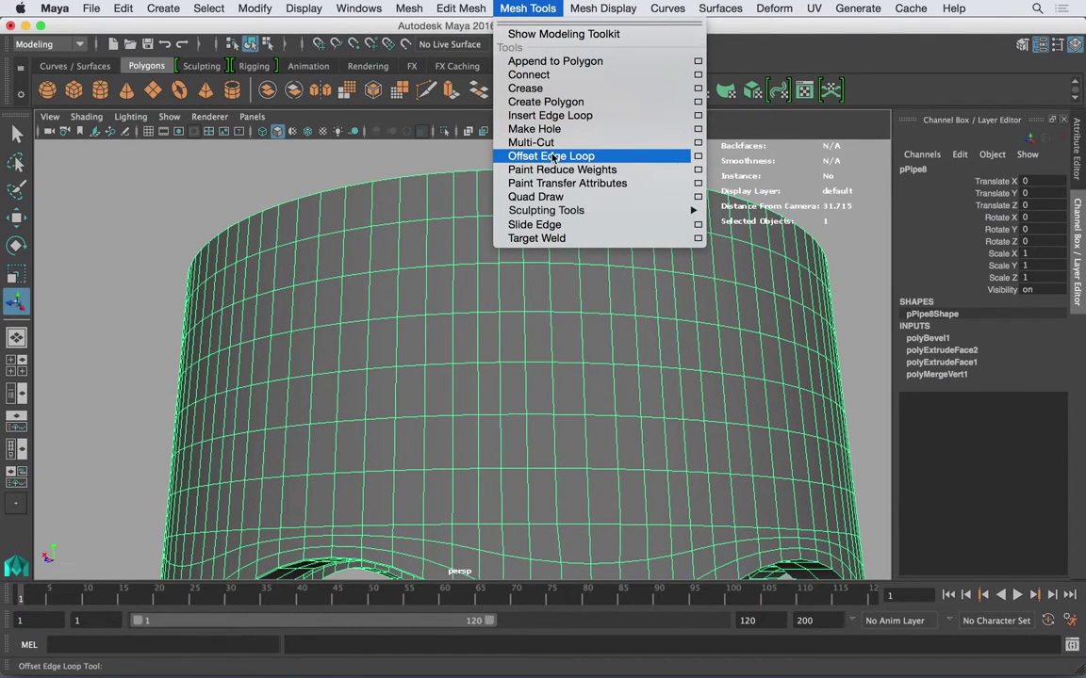
left_click(553, 156)
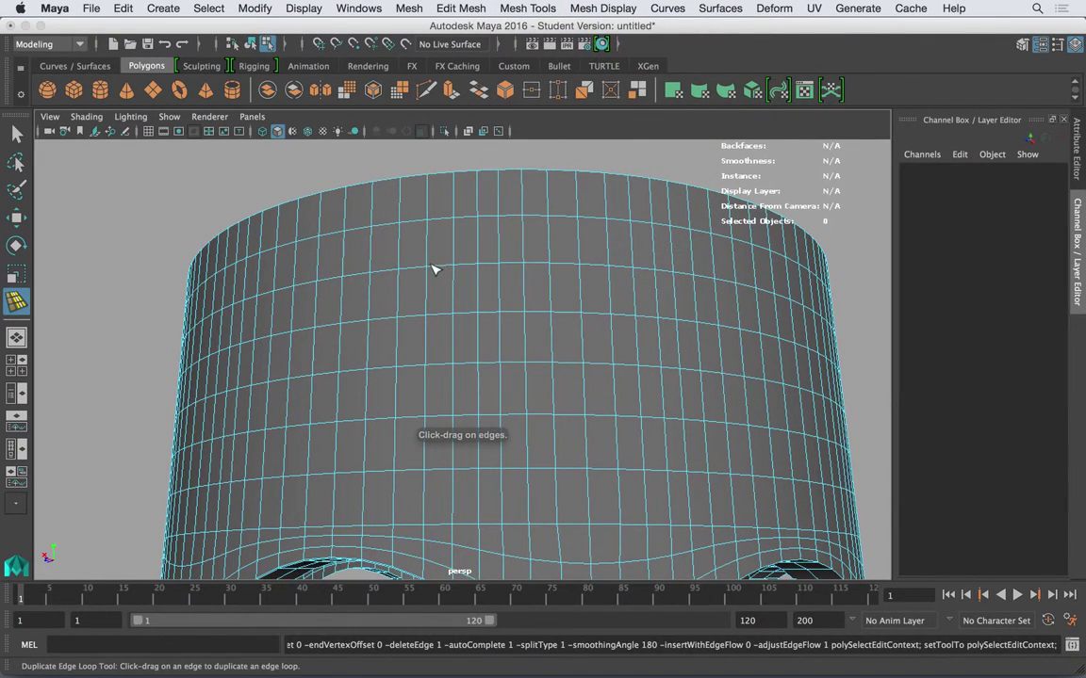
left_click_drag(429, 273, 429, 274)
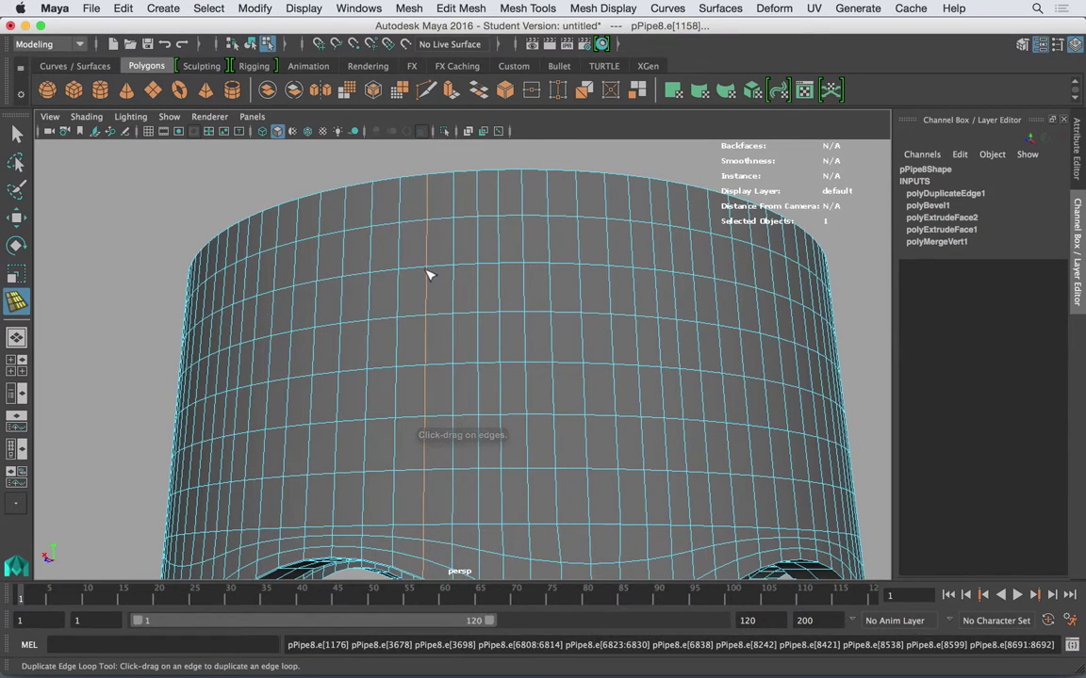
right_click_drag(363, 199, 412, 231, "alt")
left_click_drag(433, 214, 436, 201)
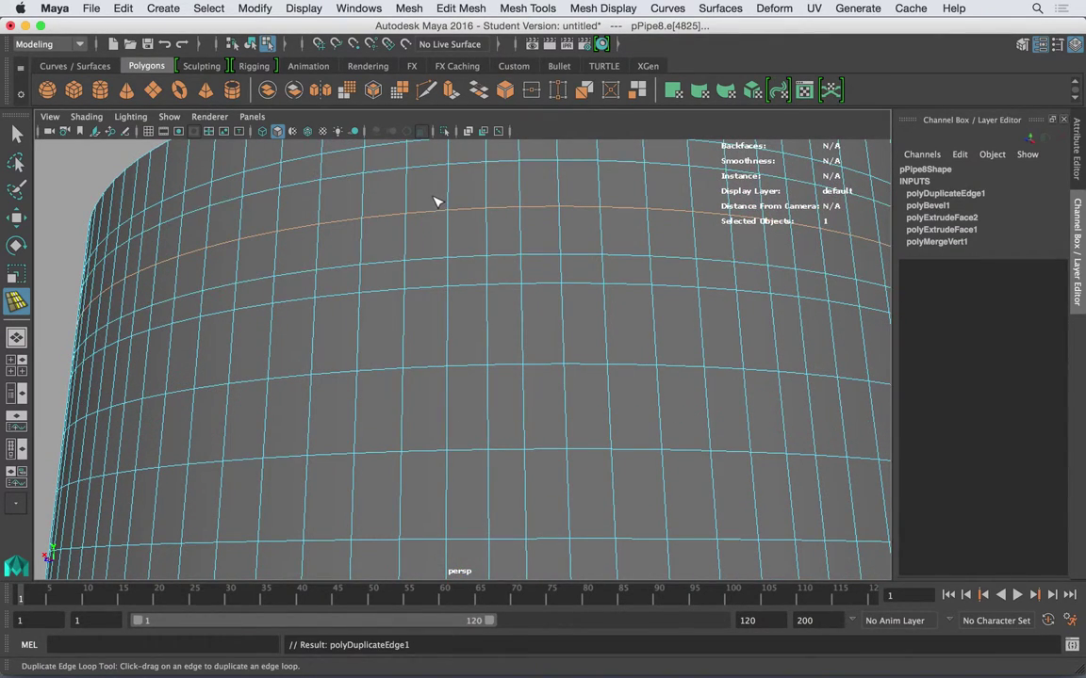
left_click_drag(363, 215, 340, 237)
Select the middle loop between the new offset loops and scale it slightly inward to form a groove around the wall
left_click(81, 239)
double_click(187, 295)
double_click(190, 297)
right_click_drag(189, 297, 310, 286, "alt")
middle_click_drag(310, 286, 346, 282, "alt")
scroll(332, 281, "down", 5)
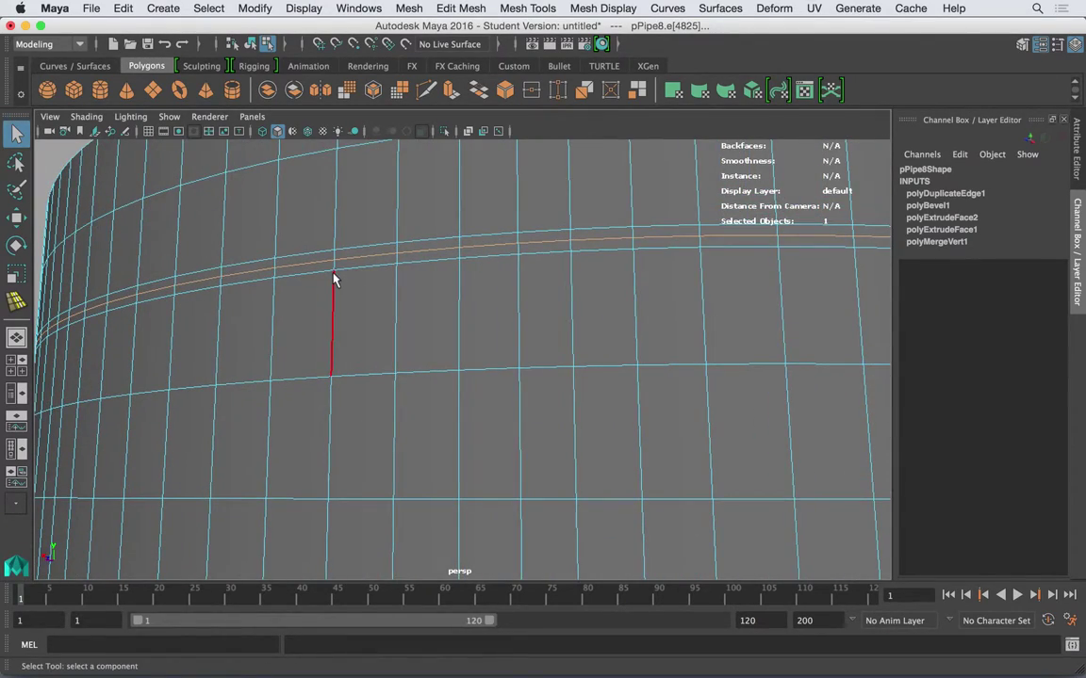
key("r")
left_click_drag(400, 276, 573, 306, "alt")
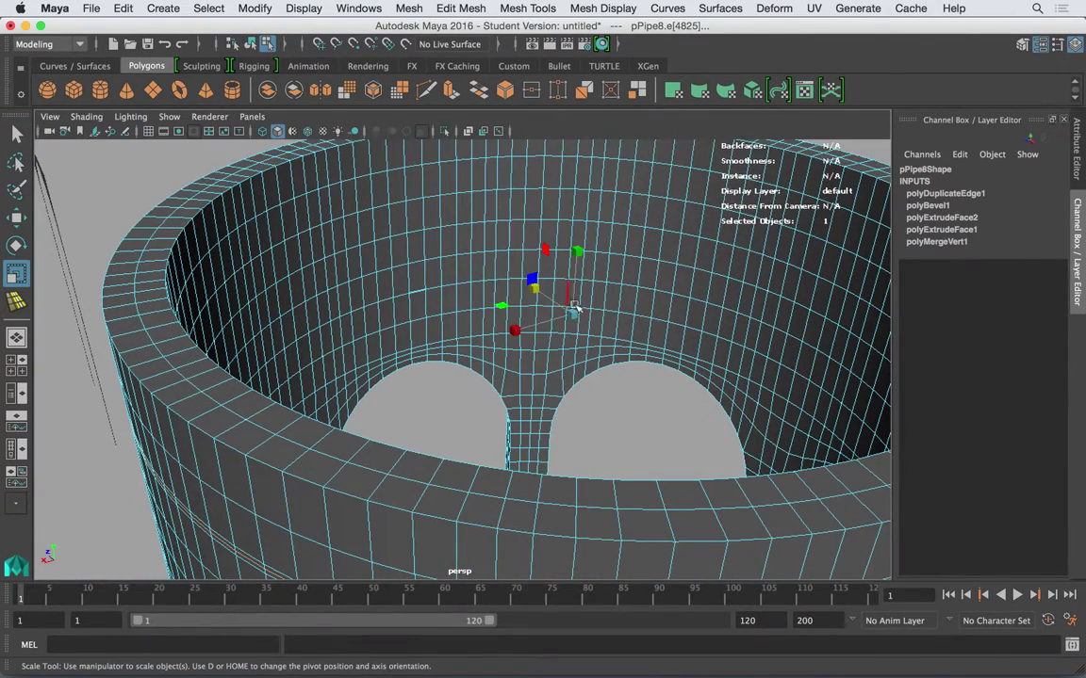
middle_click_drag(573, 290, 583, 284, "alt")
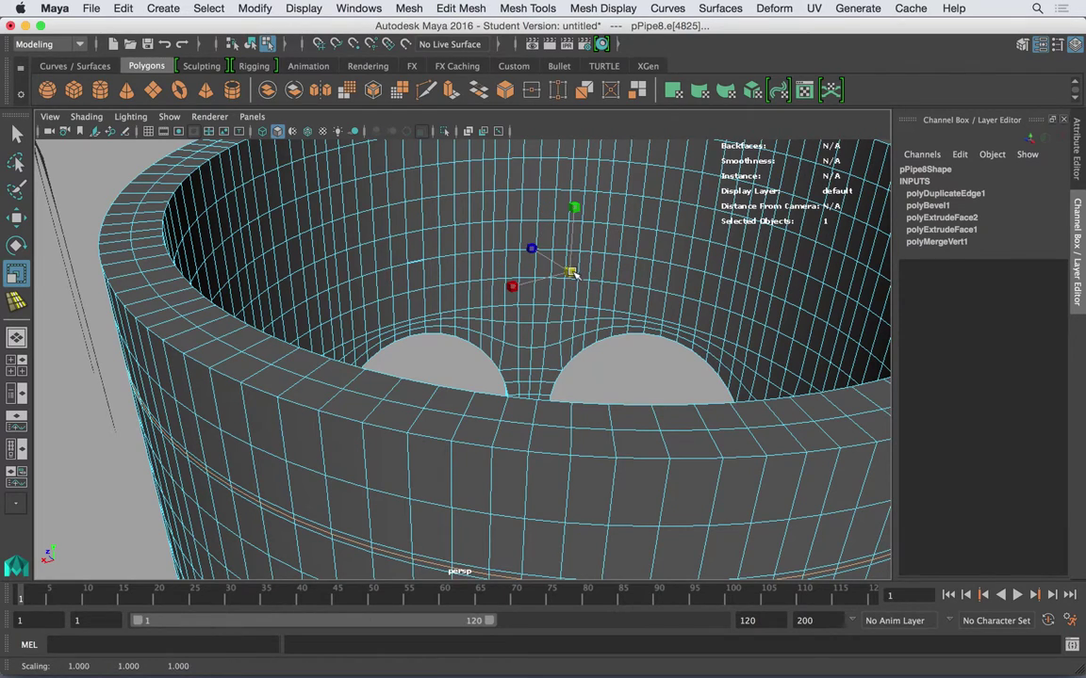
left_click_drag(572, 274, 492, 252, "alt")
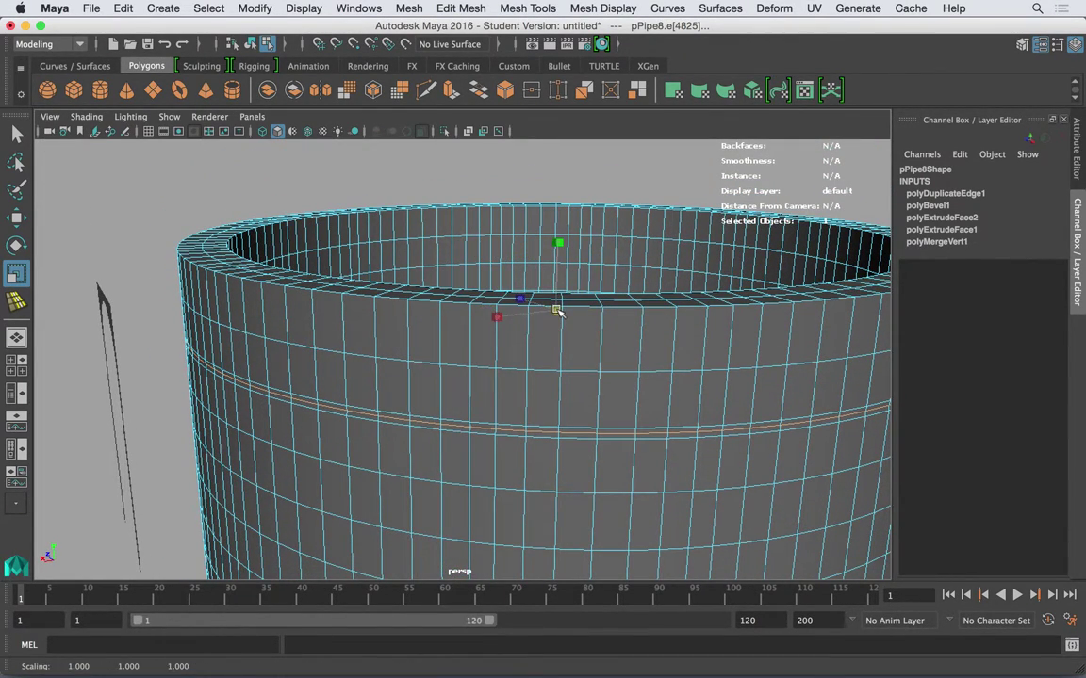
left_click_drag(292, 321, 283, 308, "alt")
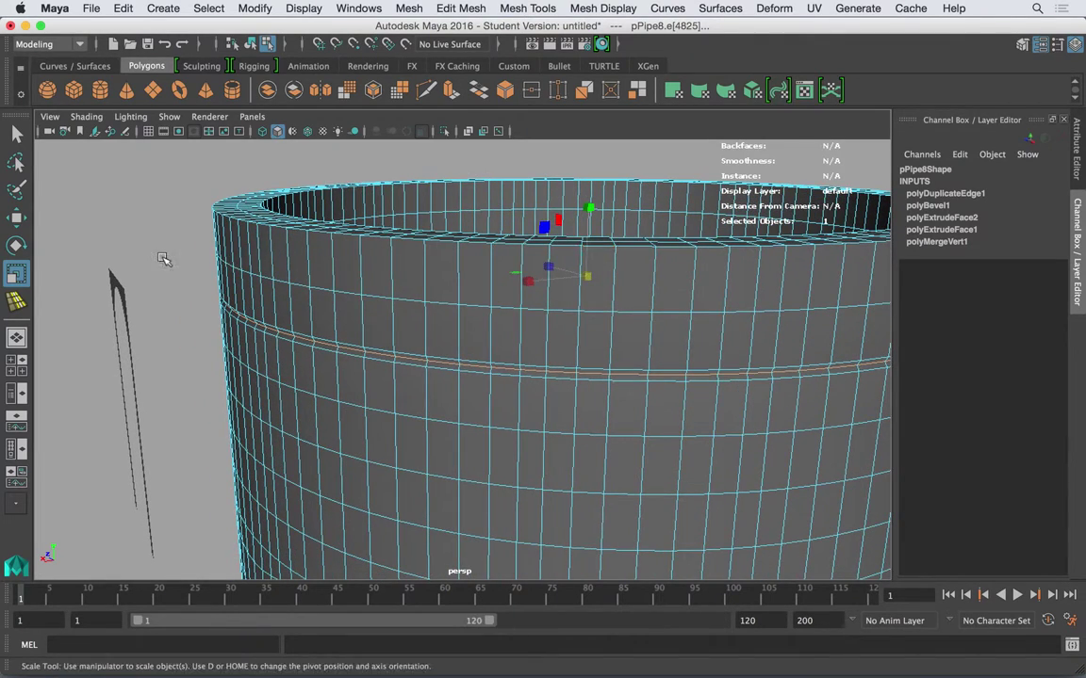
Return to object mode and examine the shaded groove around the upper wall
left_click(165, 260)
left_click_drag(165, 260, 170, 234, "alt")
right_click_drag(241, 218, 306, 198)
left_click(186, 216)
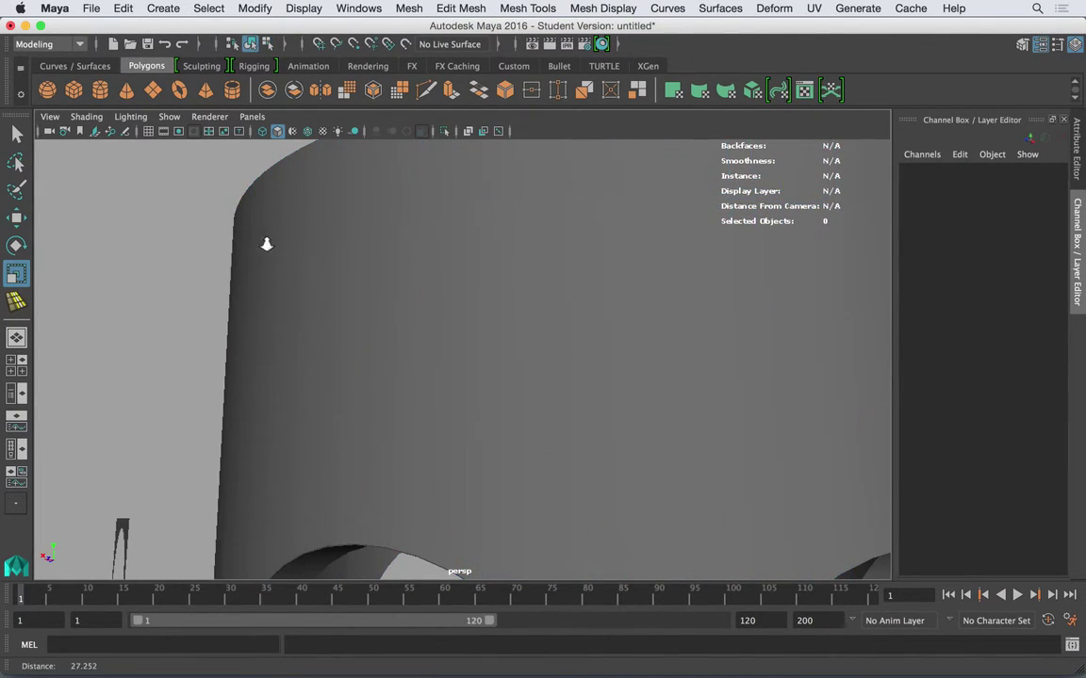
scroll(281, 245, "down", 5)
left_click(319, 314)
left_click_drag(318, 314, 325, 325, "alt")
scroll(480, 322, "up", 5)
left_click_drag(488, 321, 430, 334, "alt")
left_click(136, 281)
left_click_drag(134, 281, 335, 320, "alt")
Reselect the groove's middle edge loop and scale it again to deepen the groove
left_click(339, 327)
right_click_drag(339, 327, 480, 316, "alt")
left_click_drag(480, 316, 342, 310, "alt")
right_click_drag(347, 243, 348, 303)
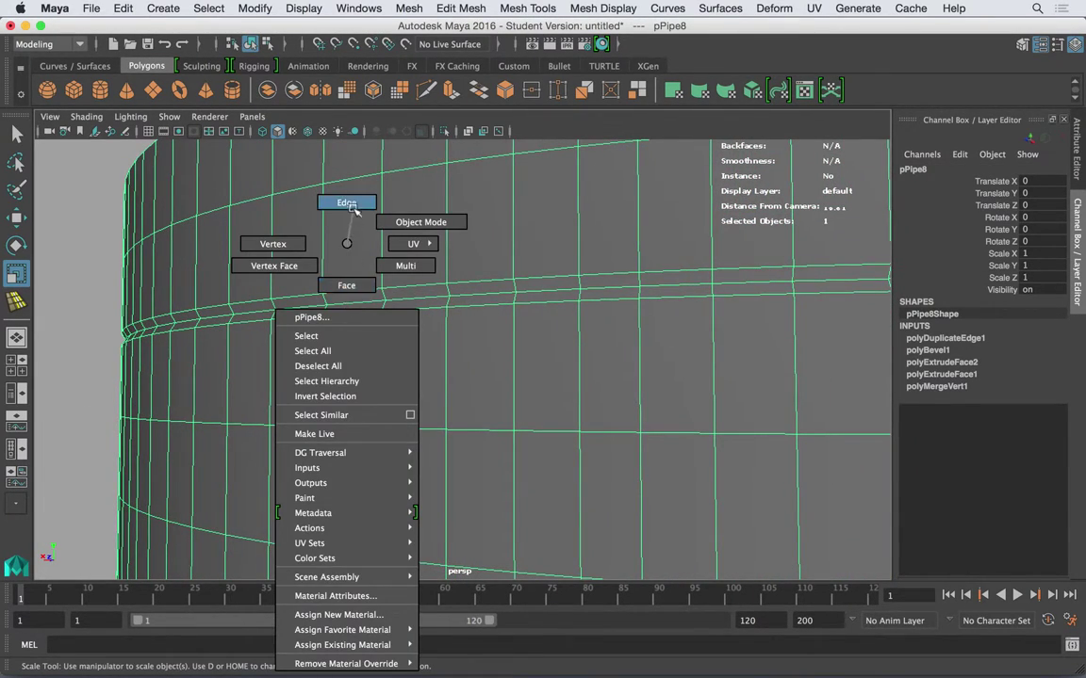
right_click_drag(352, 207, 349, 206)
left_click(356, 306)
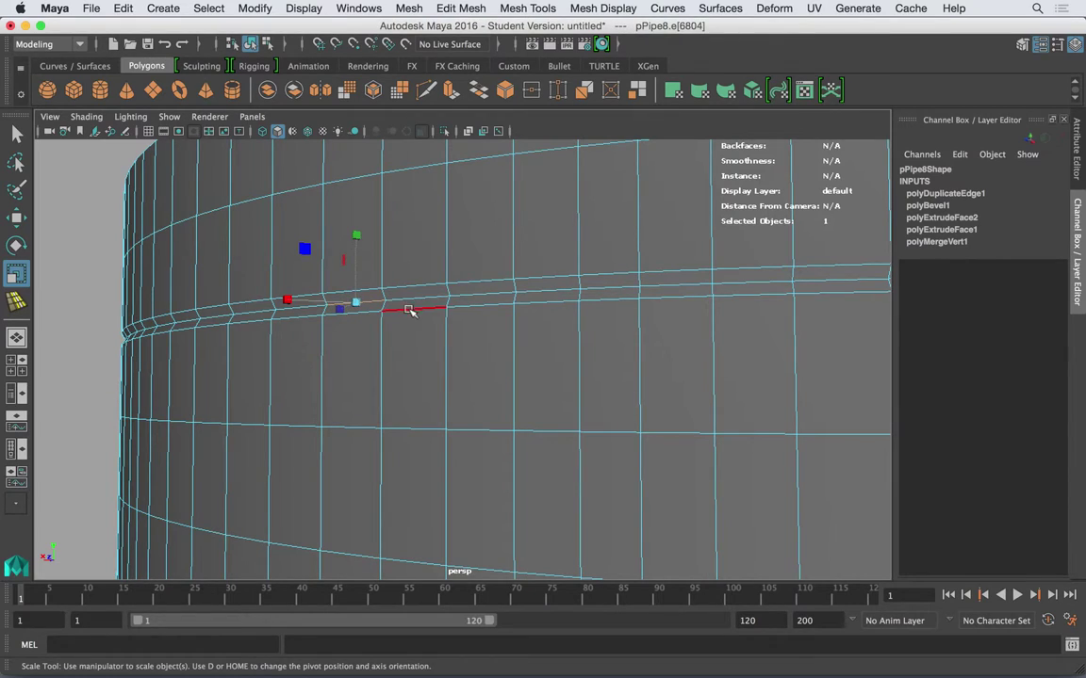
left_click_drag(445, 295, 683, 336, "alt")
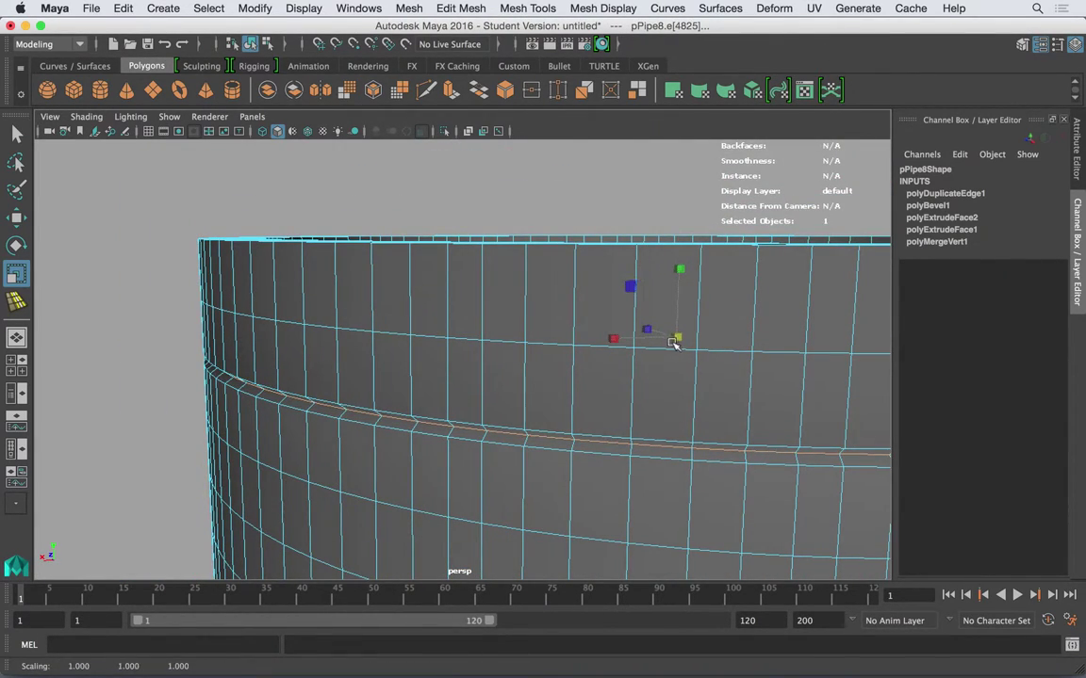
Select the groove's upper and lower edge loops and bevel them with an offset of 0.02 and 1 segment
right_click_drag(365, 244, 372, 293)
right_click_drag(370, 204, 369, 204)
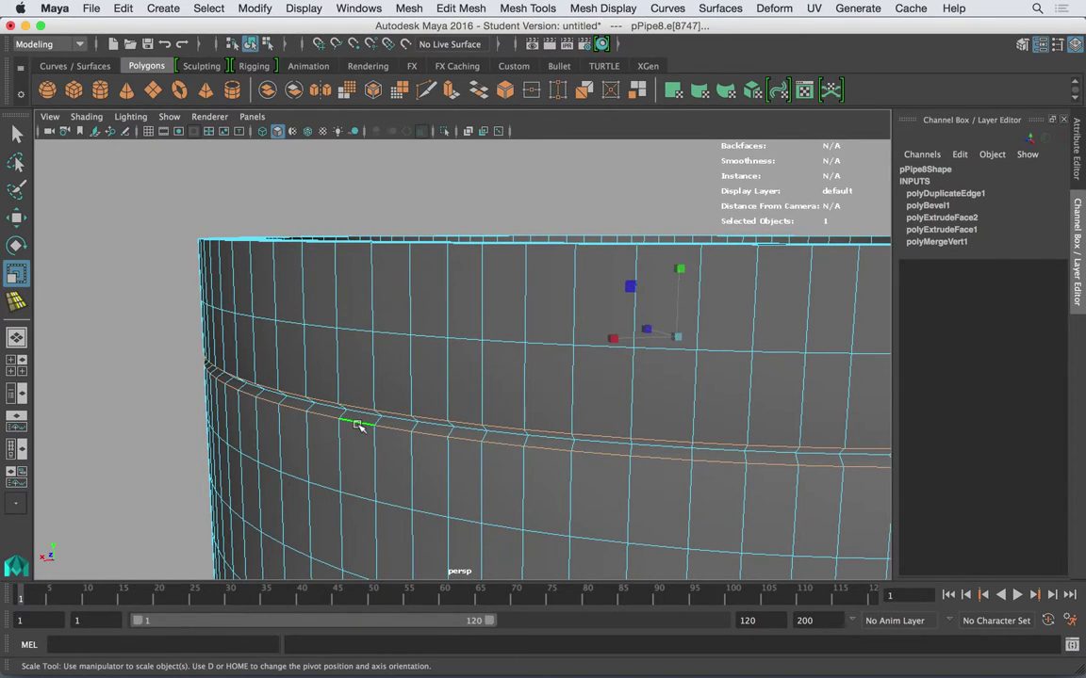
left_click(556, 7)
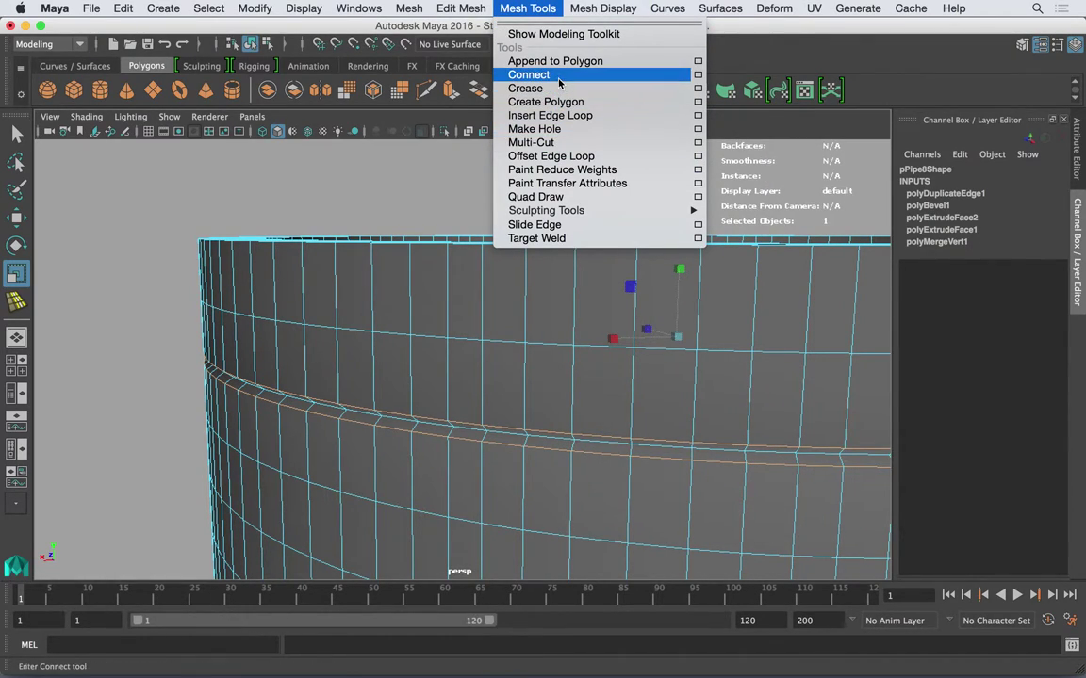
mouse_move(485, 6)
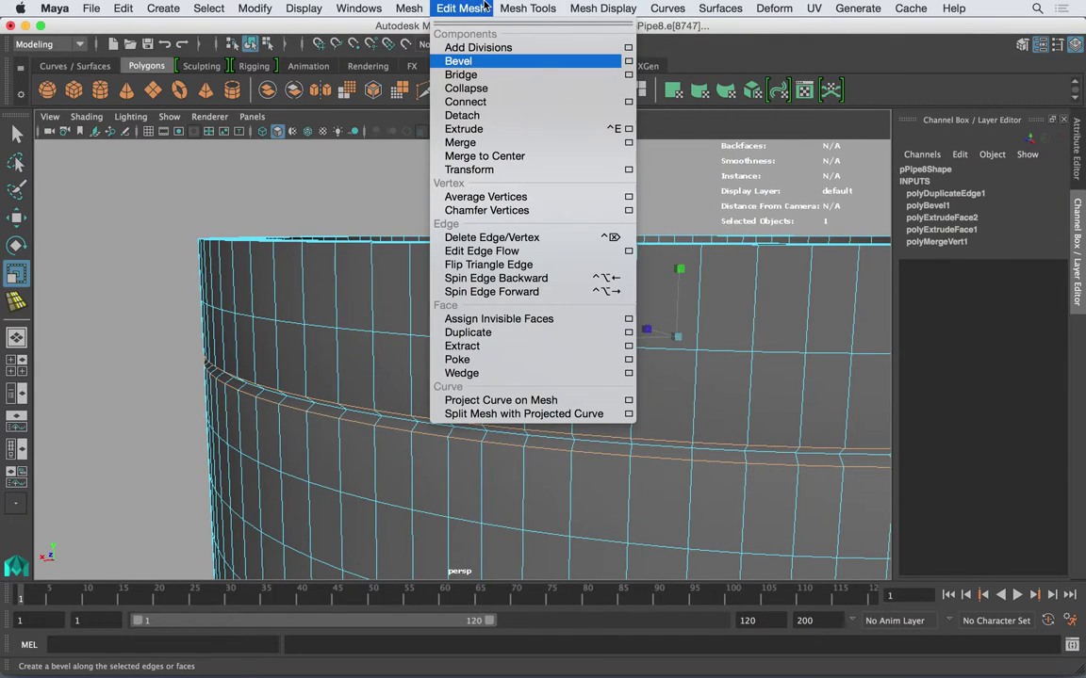
left_click(487, 64)
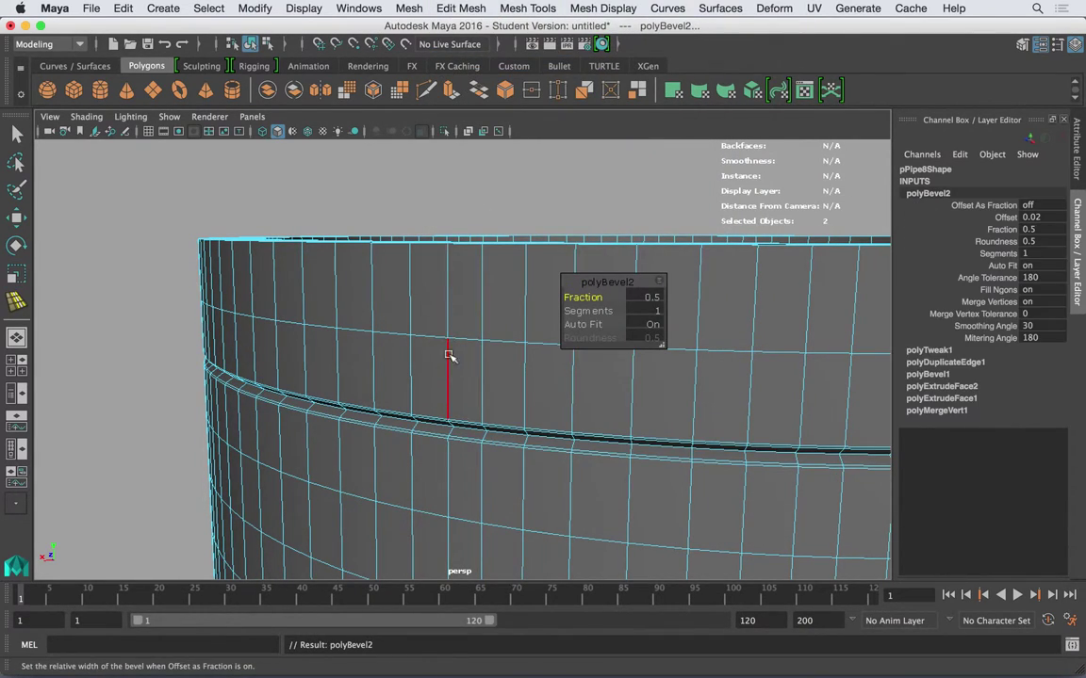
Return to object mode and examine the beveled groove, wall and arches in shaded view from several angles
left_click(482, 193)
right_click_drag(435, 258, 484, 208)
left_click_drag(484, 208, 314, 247, "alt")
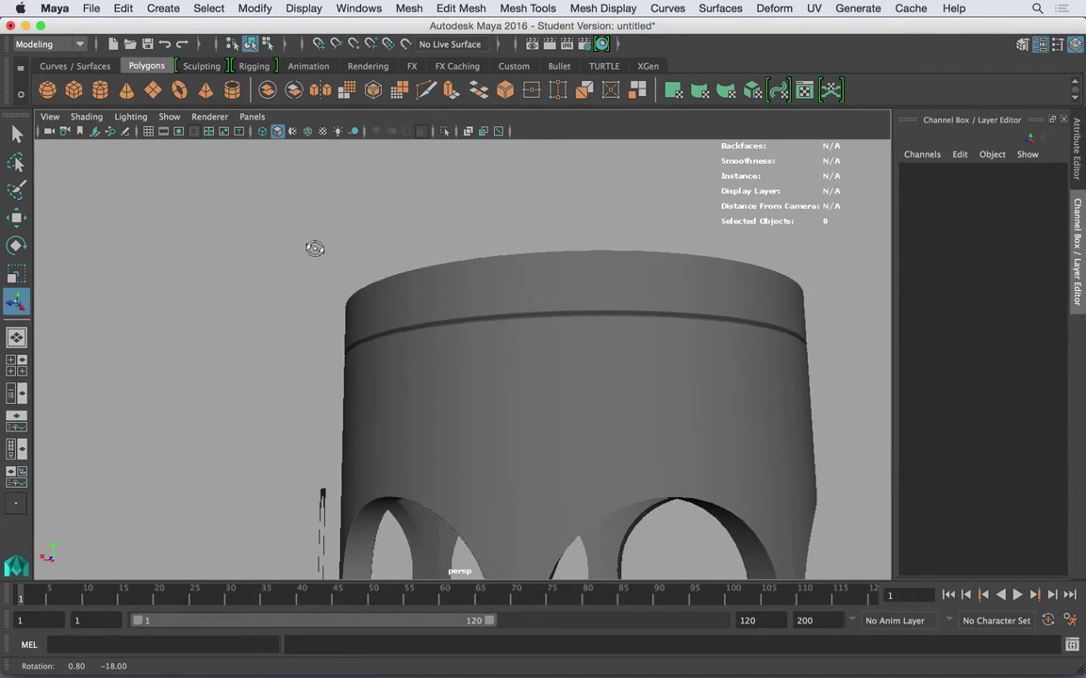
middle_click_drag(341, 268, 296, 194, "alt")
right_click_drag(405, 273, 319, 276, "alt")
middle_click_drag(406, 320, 398, 259, "alt")
left_click_drag(398, 259, 410, 234, "alt")
middle_click_drag(409, 233, 380, 208, "alt")
left_click_drag(381, 208, 489, 229, "alt")
middle_click_drag(488, 229, 454, 221, "alt")
right_click_drag(454, 220, 400, 211, "alt")
left_click_drag(400, 211, 356, 235, "alt")
right_click_drag(315, 252, 353, 260, "alt")
middle_click_drag(353, 260, 466, 311, "alt")
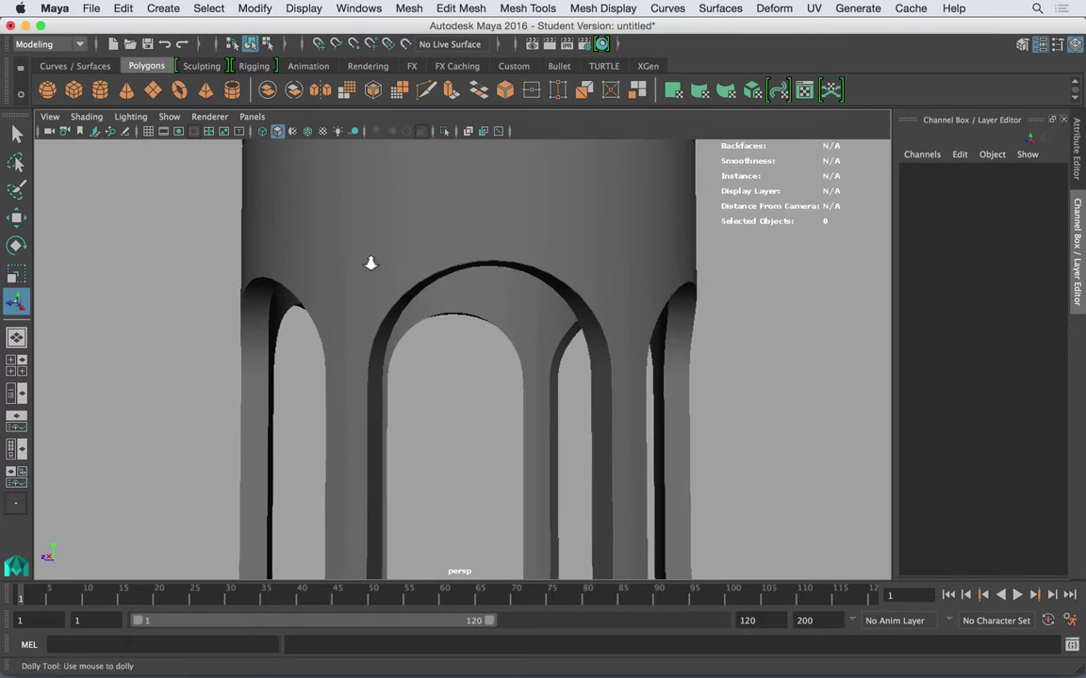
Select the vertical edge loop running down the column beside the front arch and soften its edges
right_click_drag(358, 259, 436, 271, "alt")
left_click(334, 237)
middle_click_drag(335, 238, 356, 233, "alt")
right_click_drag(296, 244, 333, 223)
double_click(300, 243)
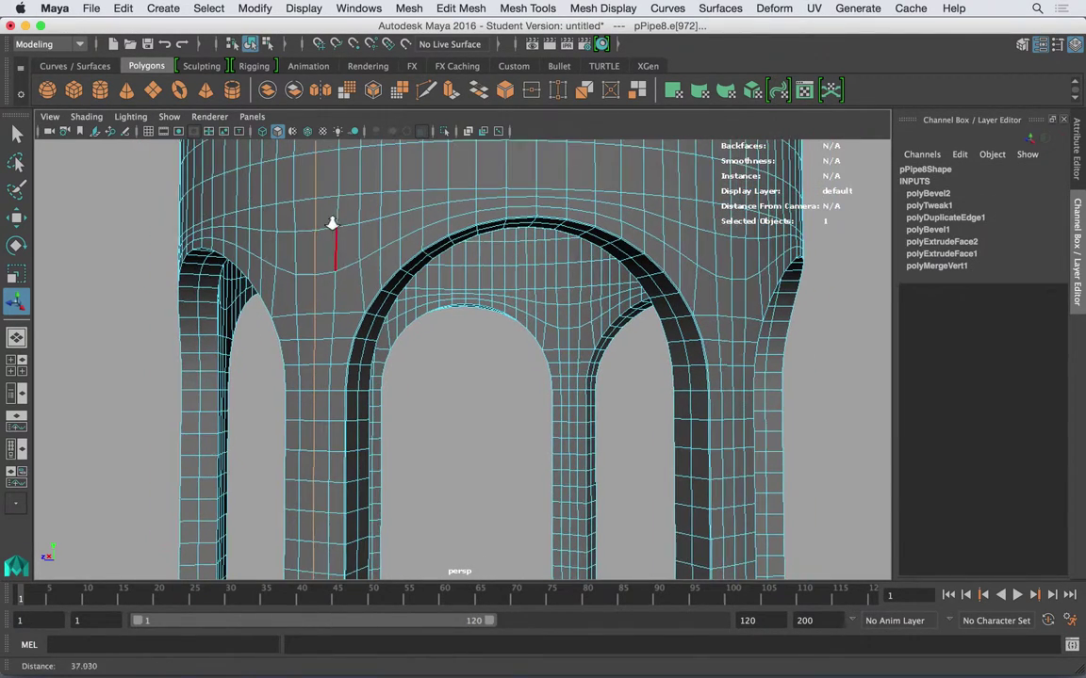
left_click(460, 8)
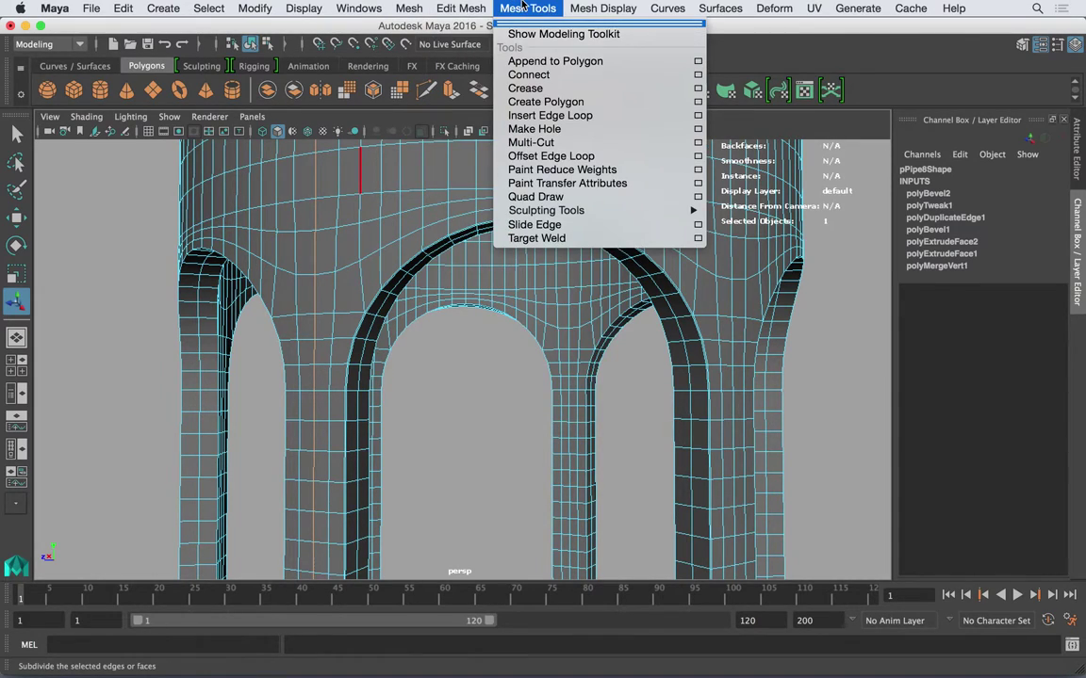
mouse_move(572, 6)
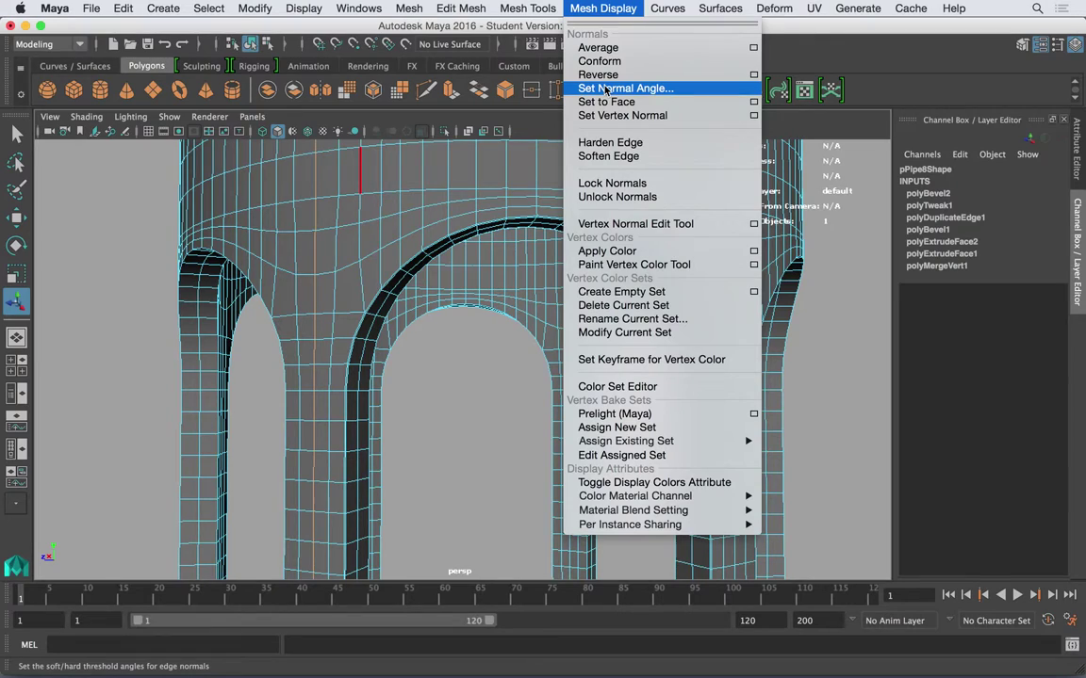
left_click(614, 158)
left_click(475, 387)
Check the result in object mode, then soften the vertical edge loop running down another column of the ring
right_click(361, 247)
right_click_drag(362, 245, 429, 223)
left_click(445, 379)
left_click_drag(487, 378, 454, 316, "alt")
right_click_drag(352, 243, 350, 215)
left_click(333, 274)
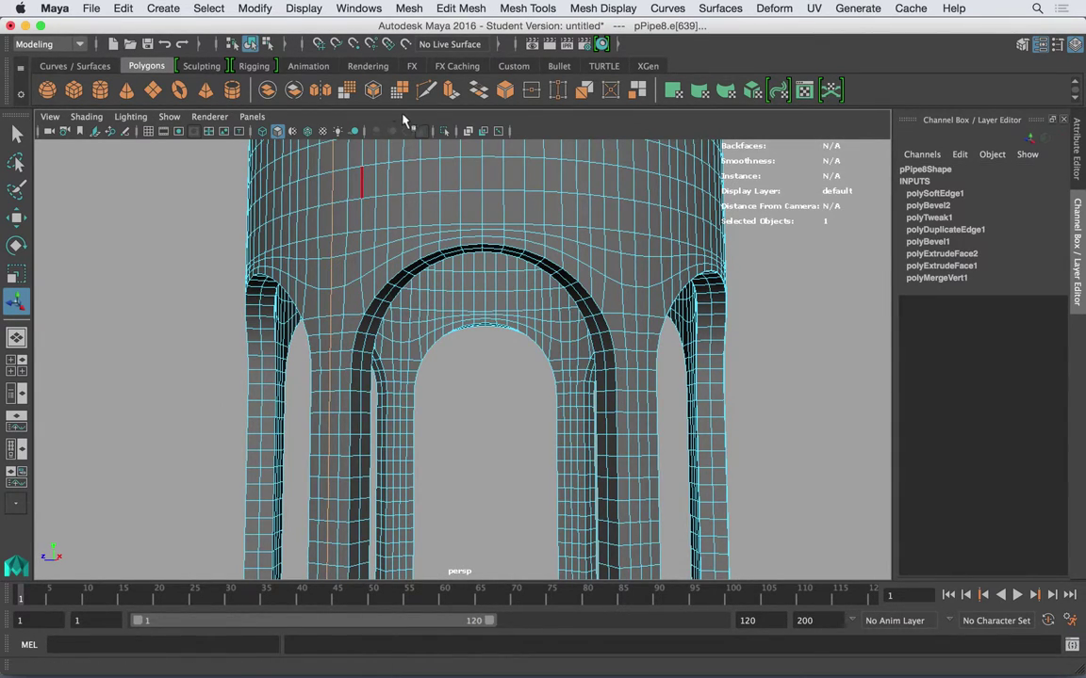
left_click(506, 8)
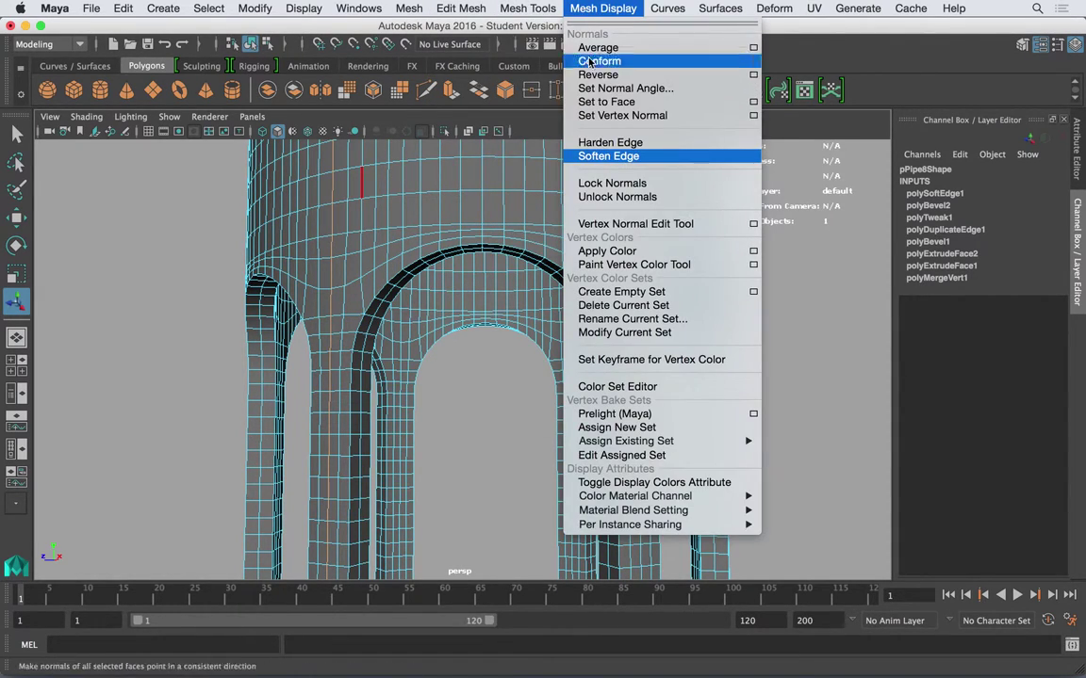
left_click(592, 156)
left_click(292, 218)
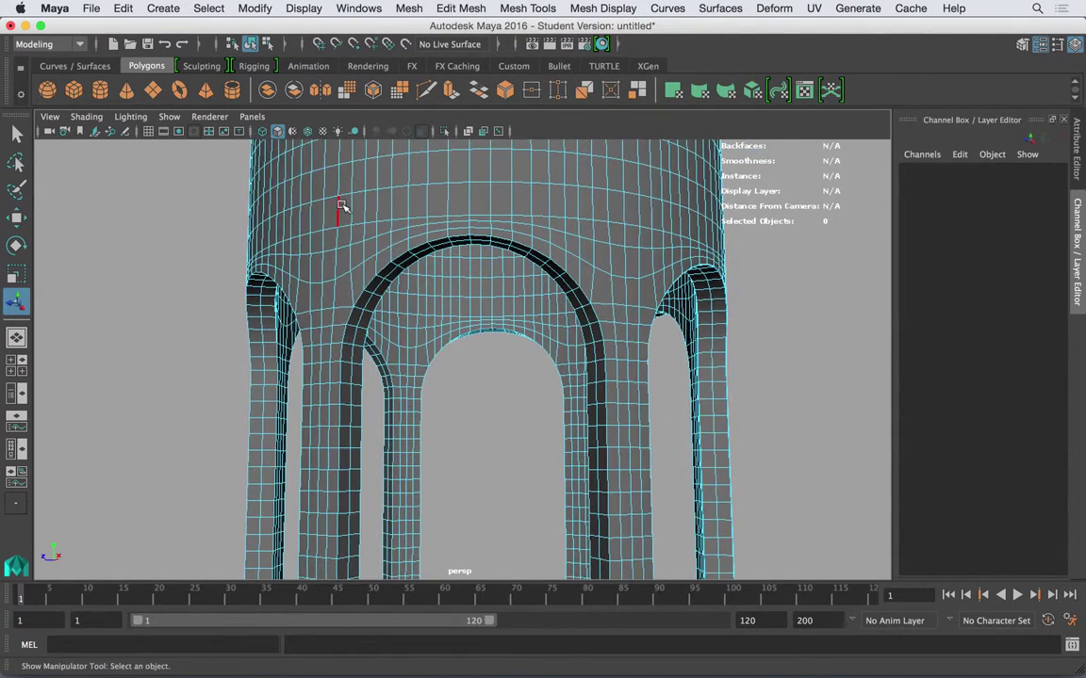
Try duplicating the whole arched ring and moving the copy along Z beside the original
mouse_move(369, 192)
left_mouse_down("alt")
mouse_move(426, 329)
mouse_move(477, 322)
mouse_move(400, 327)
mouse_move(440, 301)
left_mouse_up("alt")
right_click_drag(440, 301, 351, 257, "alt")
left_click_drag(352, 257, 379, 248, "alt")
left_click_drag(438, 350, 371, 353, "alt")
left_click(501, 308)
left_click_drag(501, 308, 379, 298, "alt")
key("ctrl+d")
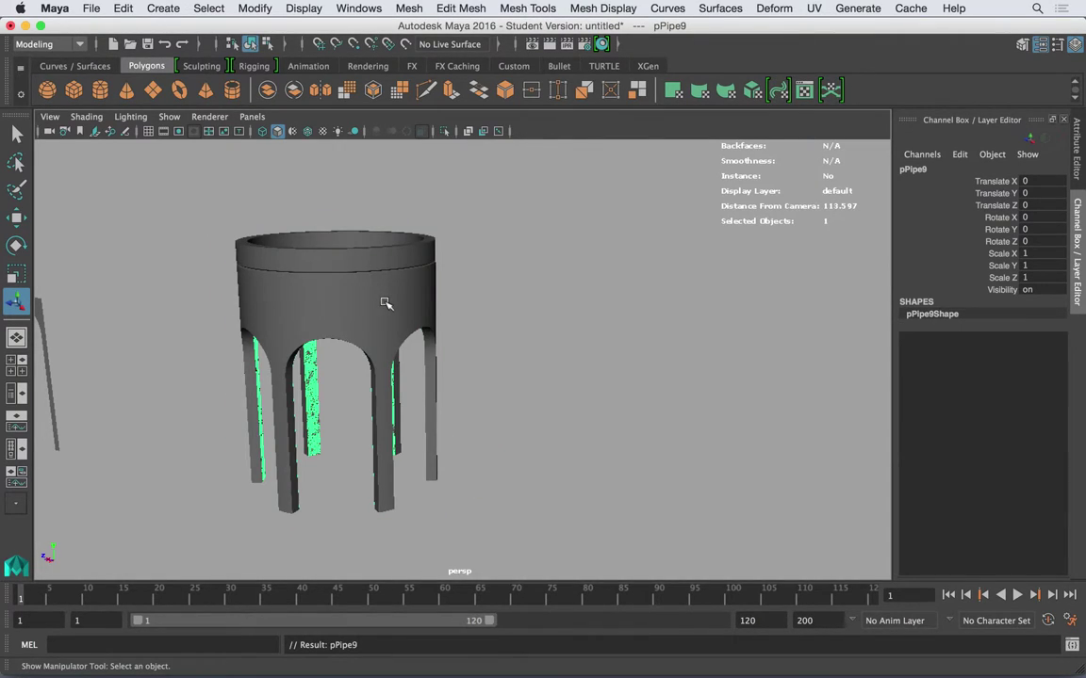
key("w")
left_click_drag(320, 400, 509, 415)
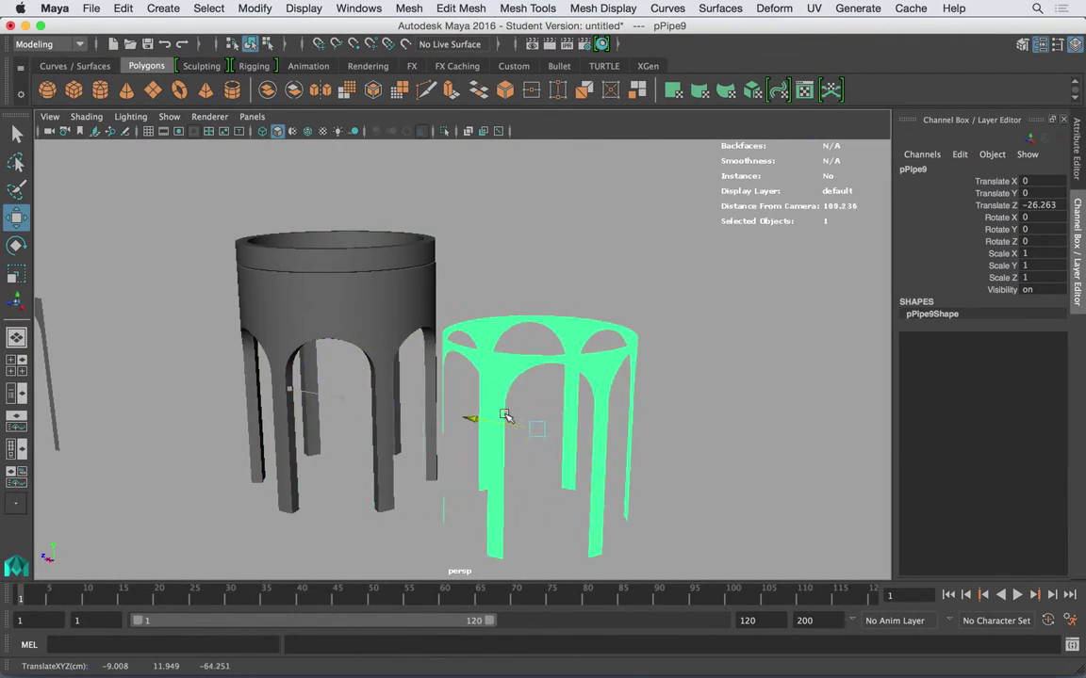
Undo the move and duplication of the ring copy
key("ctrl+z")
left_click(521, 255)
key("ctrl+z")
key("ctrl+z")
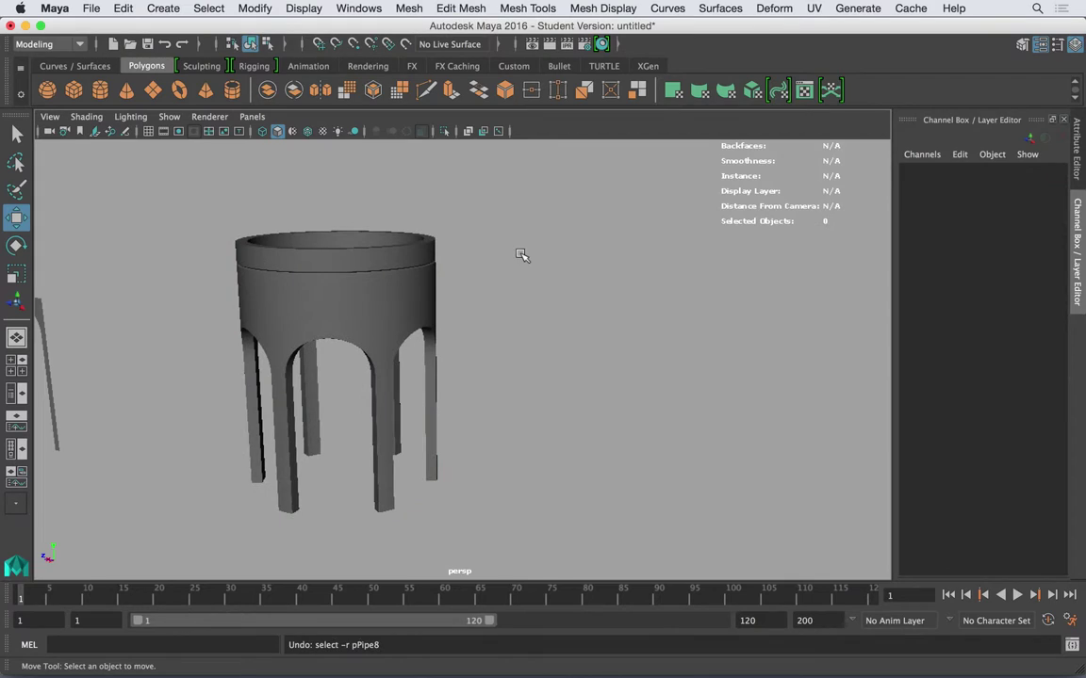
left_click(382, 284)
left_click_drag(395, 260, 415, 274, "alt")
key("ctrl+z")
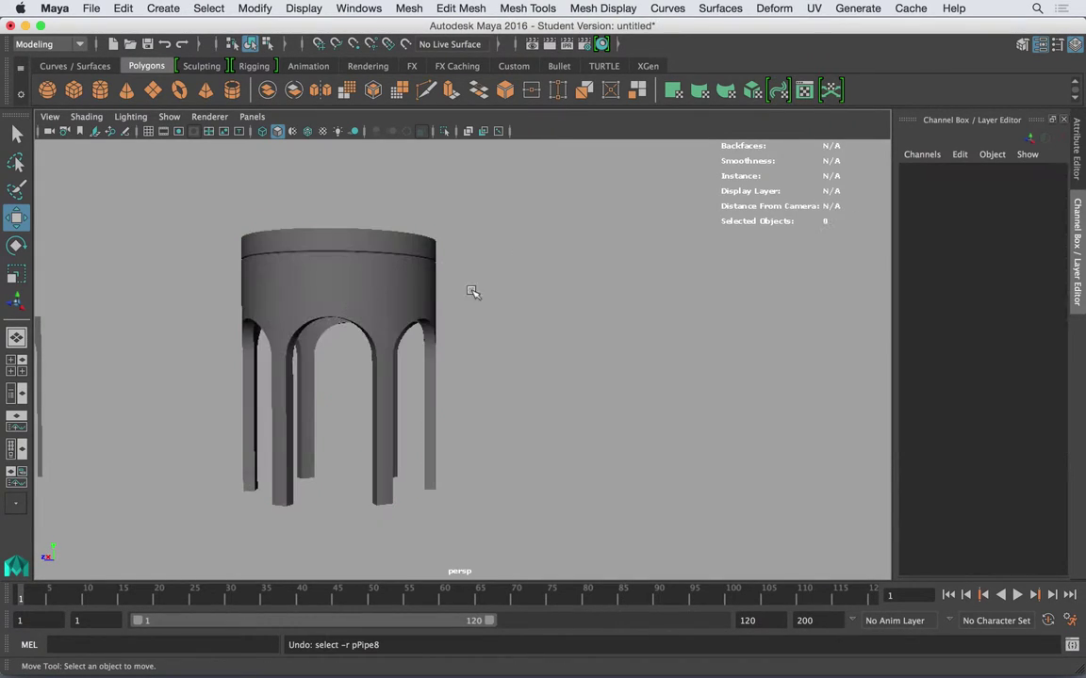
Try moving the original ring and undo it, then duplicate the ring and delete the copy
left_click(376, 294)
left_click_drag(340, 400, 402, 367)
key("ctrl+z")
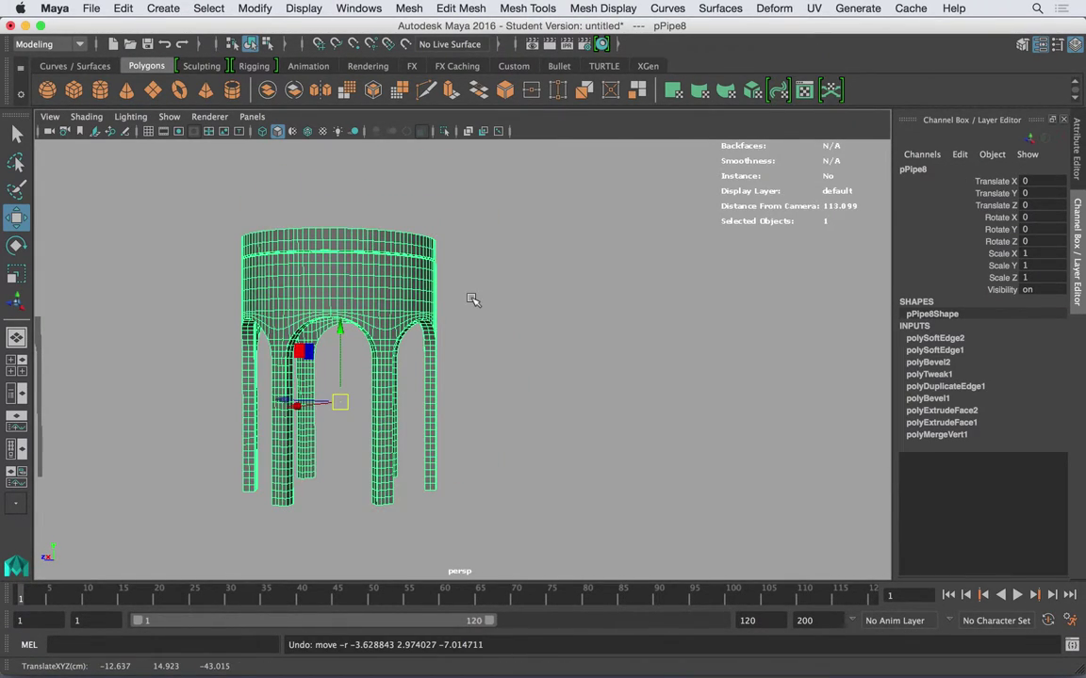
key("ctrl+d")
key("Delete")
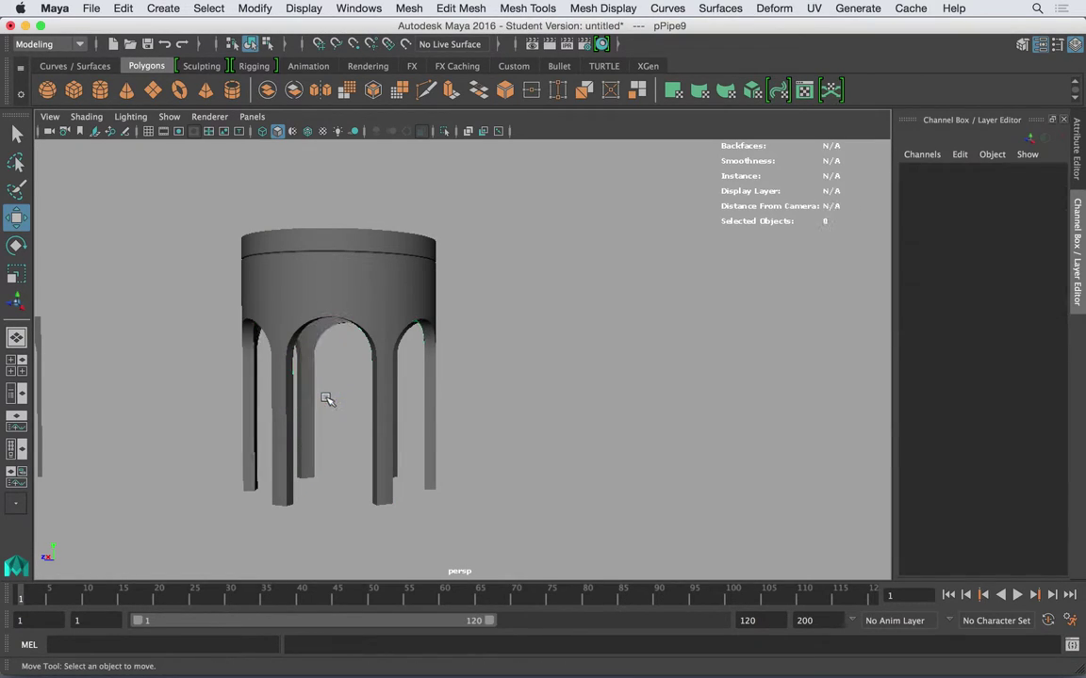
Delete the construction history of the arched ring
left_click(332, 285)
left_click_drag(404, 284, 388, 303, "alt")
left_click_drag(326, 230, 254, 273, "alt")
left_click(121, 7)
mouse_move(159, 184)
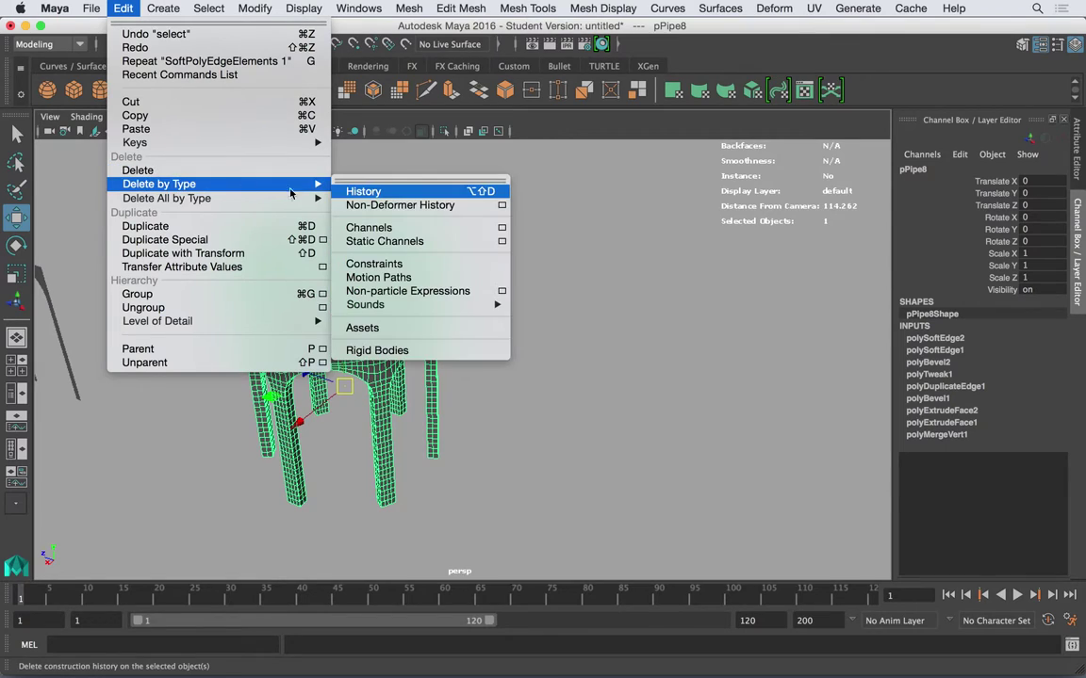
left_click(372, 189)
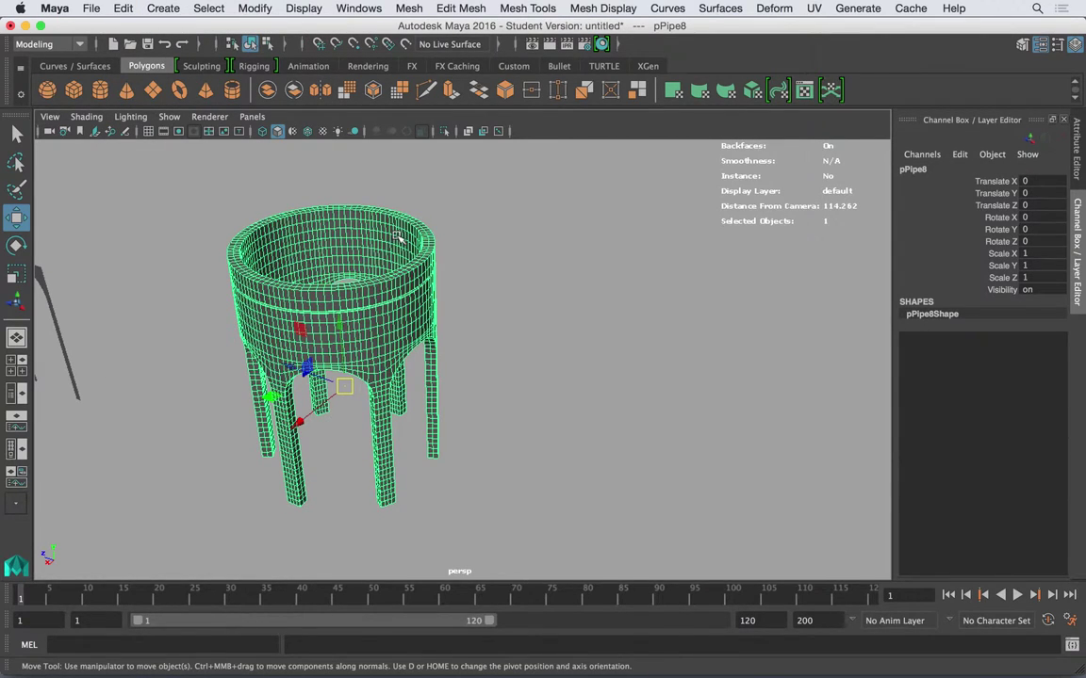
Duplicate the arched ring and move the copy along Z to about -42.5, beside the original
key("ctrl+d")
left_click_drag(304, 369, 589, 363)
middle_click_drag(660, 357, 555, 287, "alt")
scroll(555, 286, "down", 2)
left_click(560, 220)
left_click_drag(559, 223, 558, 163, "alt")
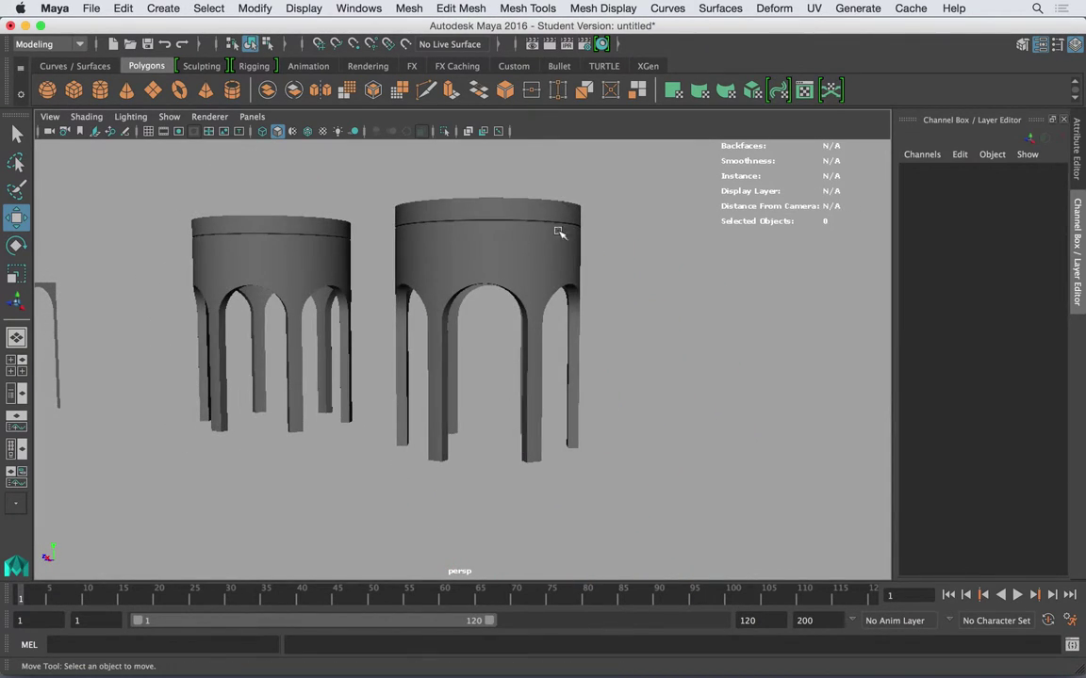
Add a nonlinear Twist deformer to the ring copy
left_click(547, 236)
scroll(576, 253, "up", 2)
left_click_drag(577, 253, 555, 262, "alt")
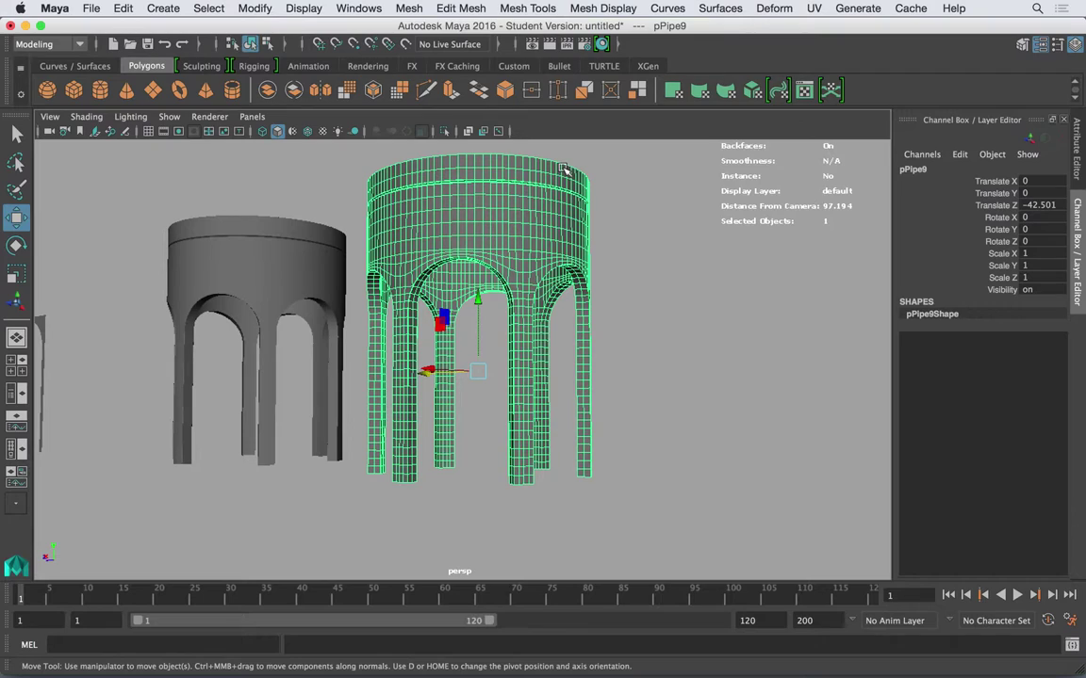
left_click(790, 8)
mouse_move(796, 193)
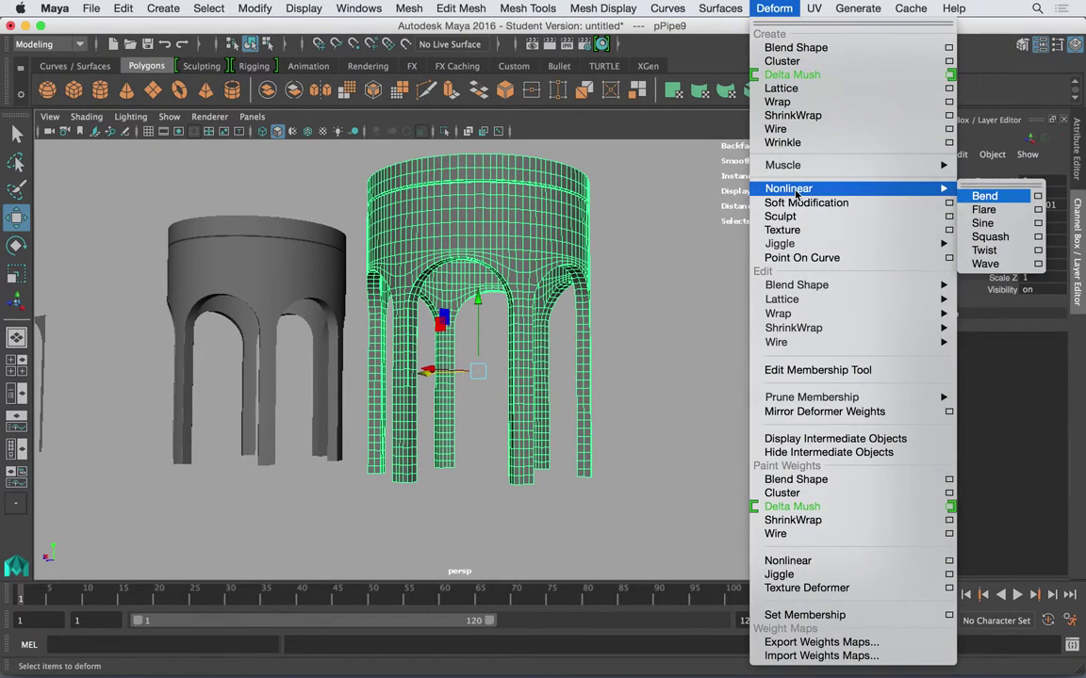
left_click(1009, 249)
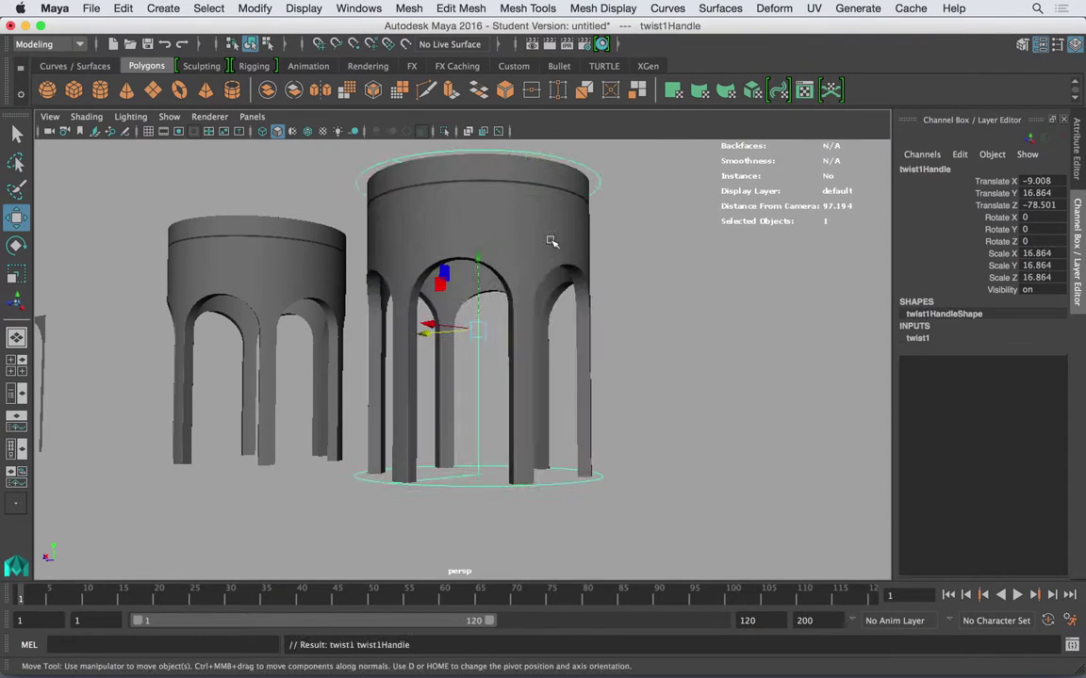
Rotate the lower end of the twist deformer so the copy's legs spiral into a crossing lattice
key("t")
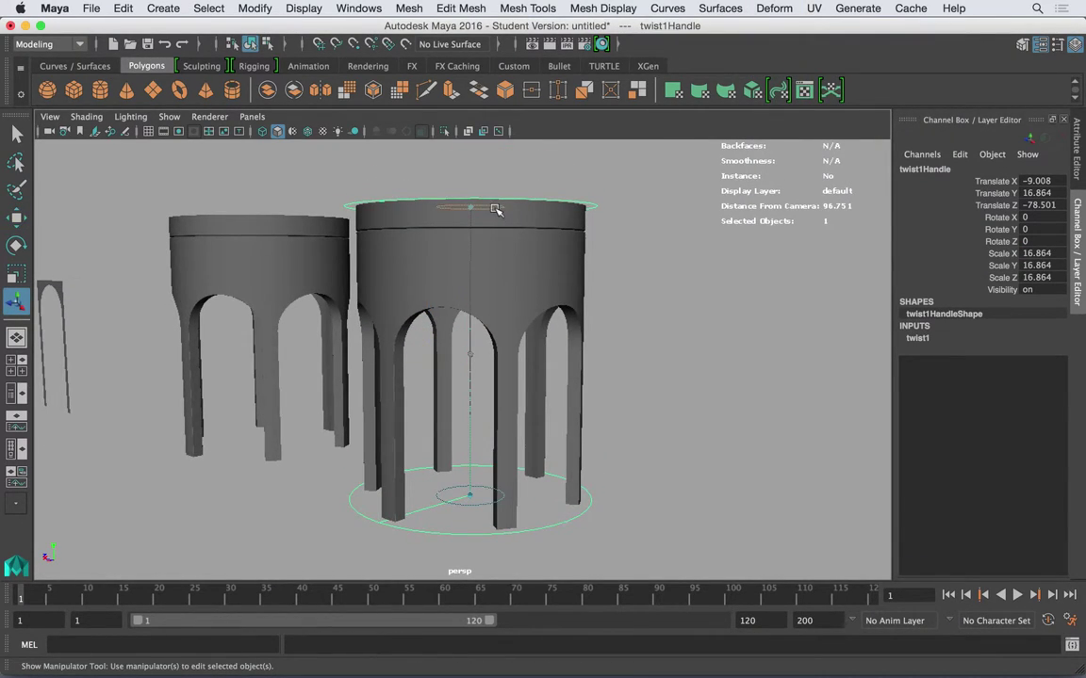
mouse_move(499, 217)
left_mouse_down("alt")
mouse_move(466, 216)
mouse_move(499, 211)
left_mouse_up("alt")
left_click_drag(479, 508, 421, 411)
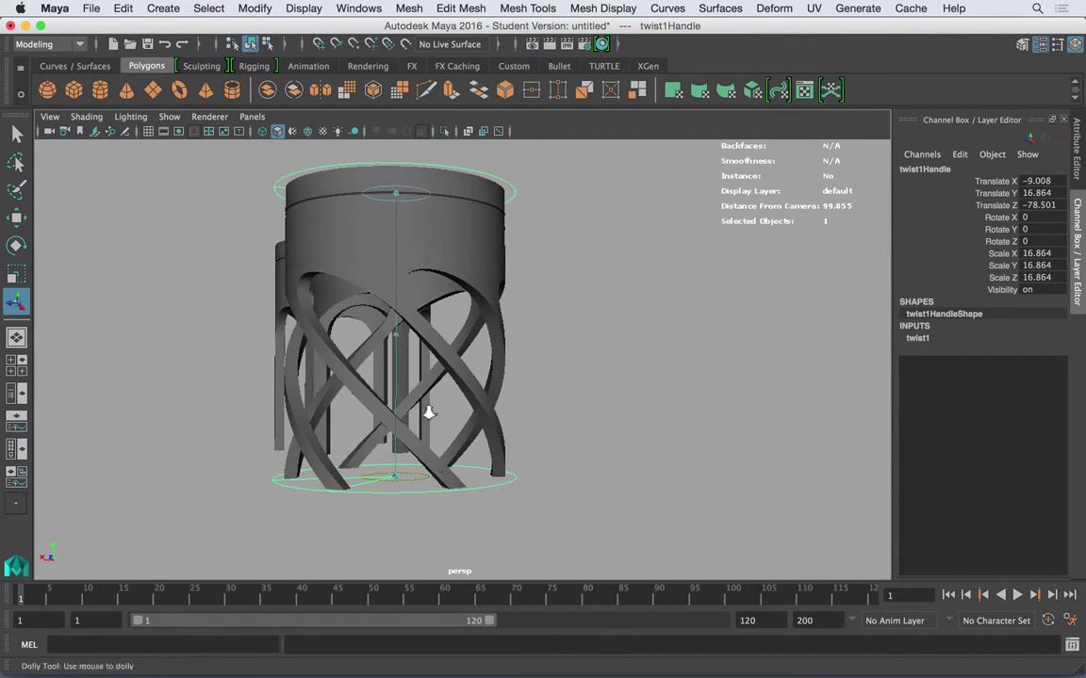
right_click_drag(421, 411, 503, 375, "alt")
left_click_drag(504, 373, 423, 326, "alt")
left_click(512, 461)
left_click_drag(487, 475, 584, 473, "alt")
left_click_drag(546, 388, 565, 291, "alt")
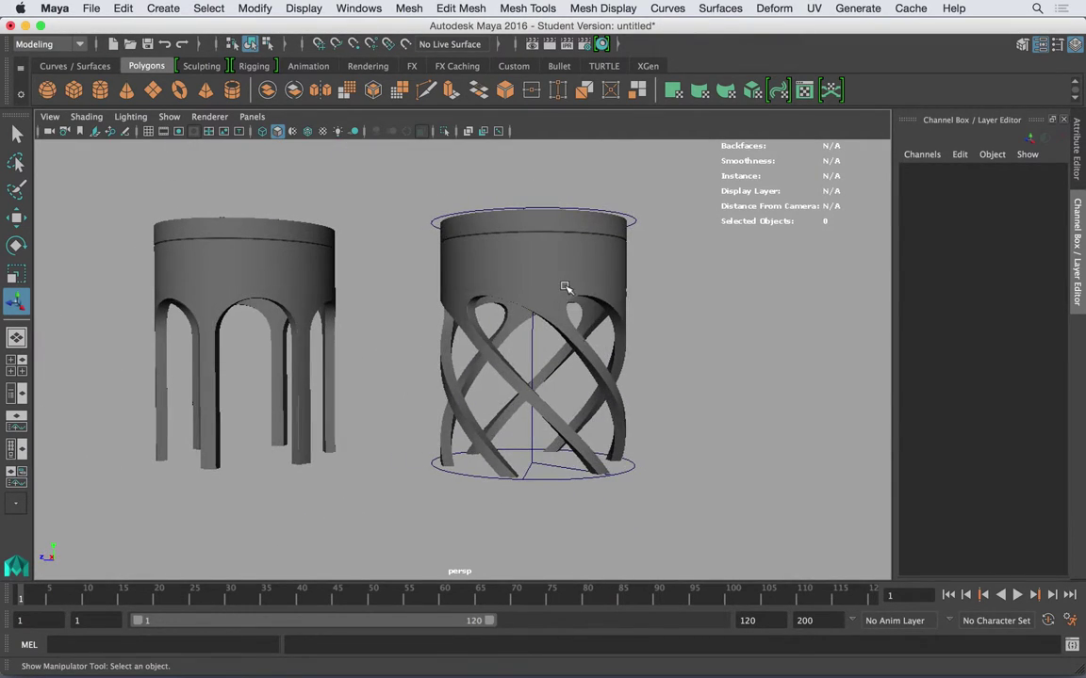
Try duplicating the twisted ring and moving the copy along Z in the side view
left_click(564, 286)
key("ctrl+d")
key("w")
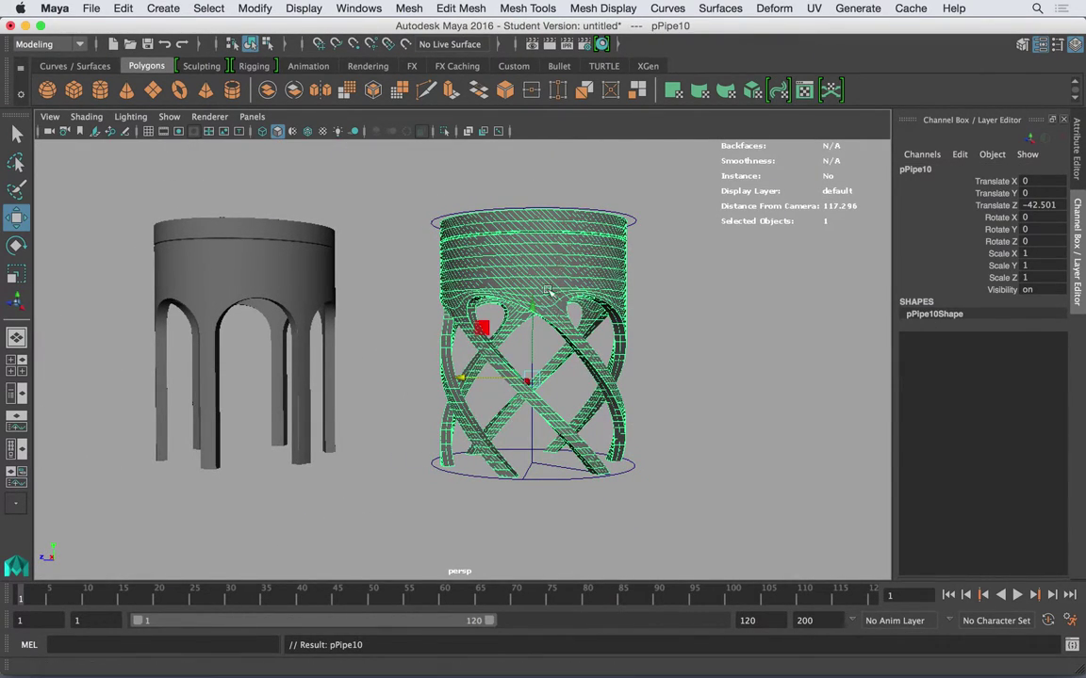
left_click_drag(444, 377, 495, 339)
key("space")
key("a")
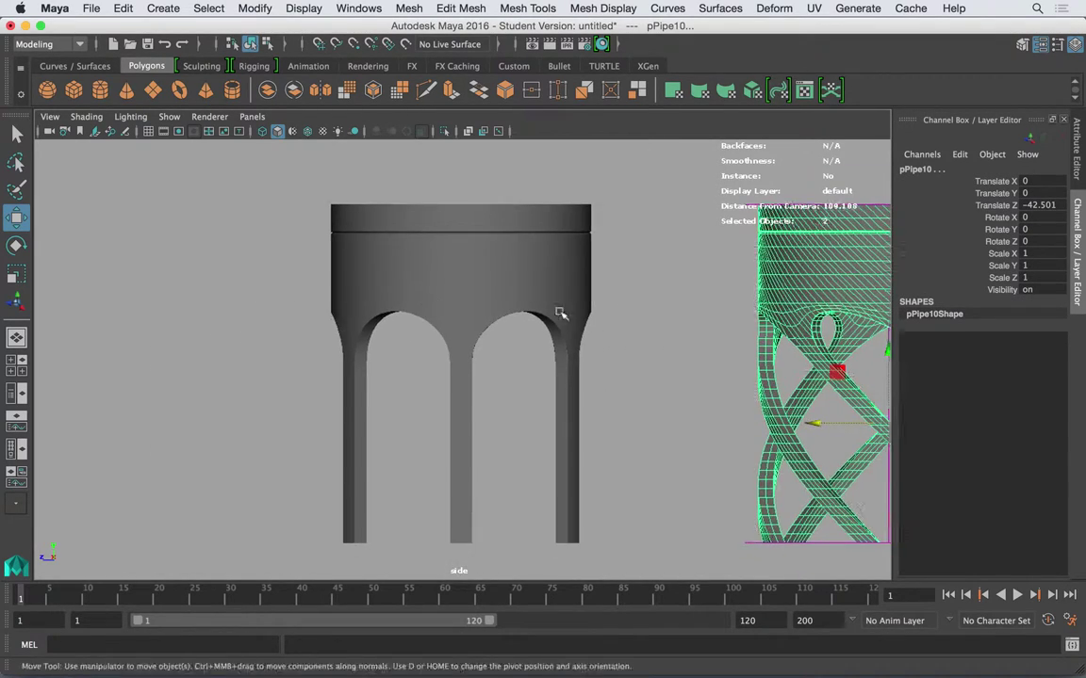
left_click_drag(690, 404, 449, 379)
key("super+z")
left_click(690, 282)
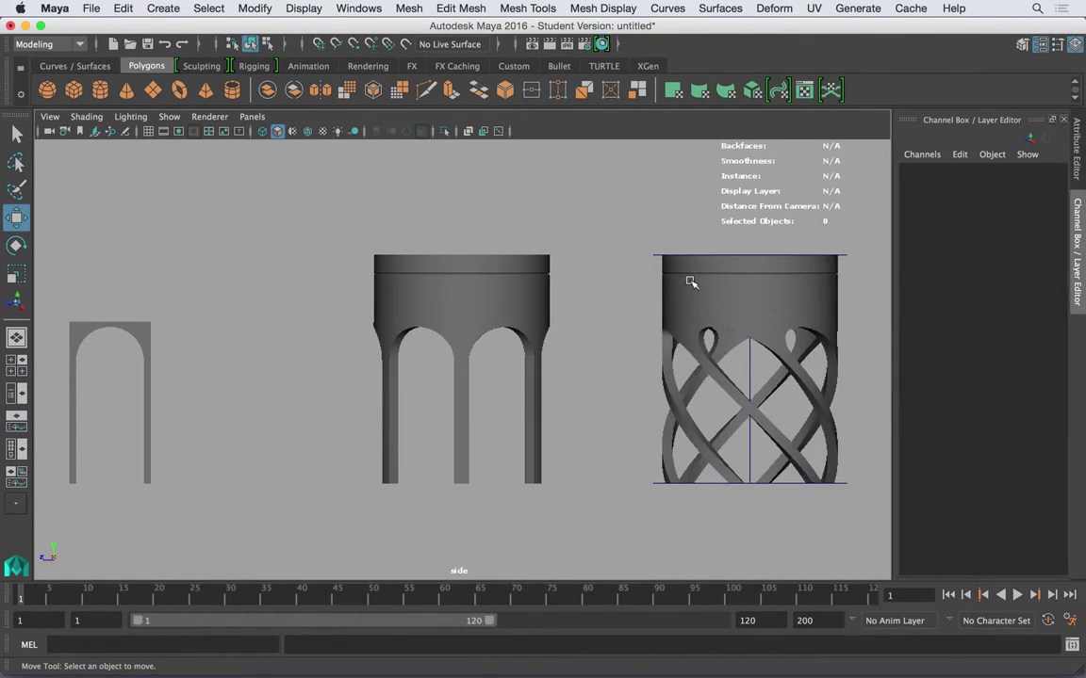
Try moving the twisted ring itself along Z, and undo the move
left_click(691, 282)
left_click_drag(669, 400, 546, 395)
key("ctrl+z")
Duplicate the twisted ring and move the copy above the arched ring, to about 35.5 in Y and 18.9 in Z
key("ctrl+d")
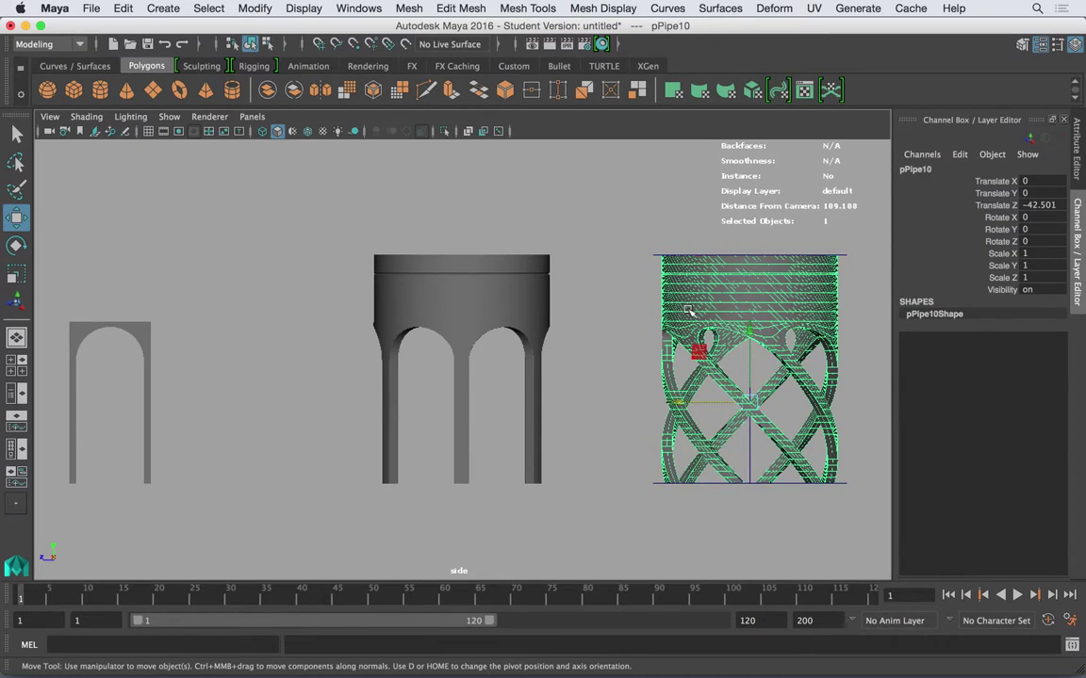
left_click_drag(703, 404, 474, 124)
middle_click_drag(472, 143, 474, 304, "alt")
mouse_move(469, 270)
left_mouse_down()
mouse_move(469, 246)
mouse_move(471, 283)
left_mouse_up()
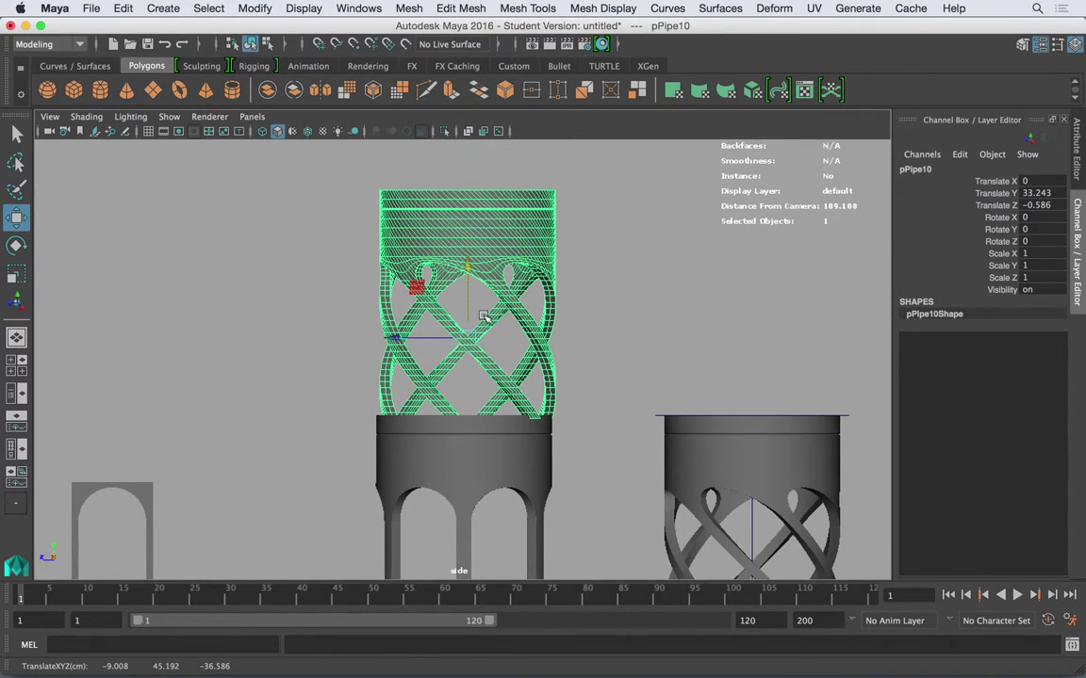
left_click_drag(426, 338, 261, 291)
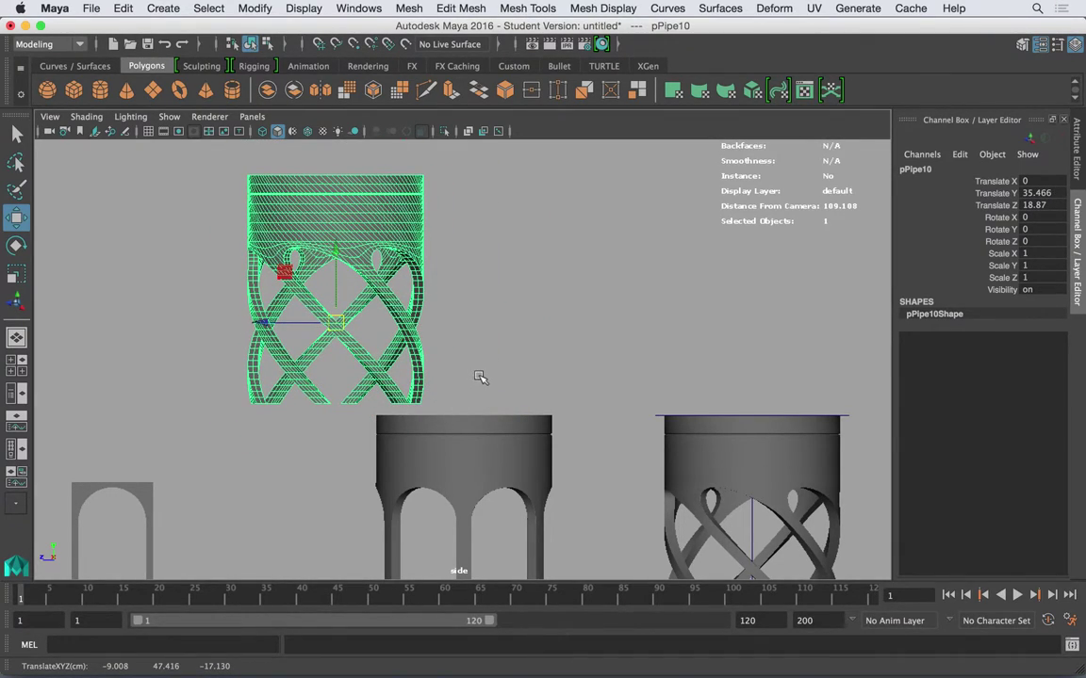
Align the twisted copy to the arched ring as last selected object, using Mid mode in World X, Y and Z
key("space")
left_click(482, 336)
key("space")
left_click_drag(506, 322, 468, 298)
left_click(388, 228)
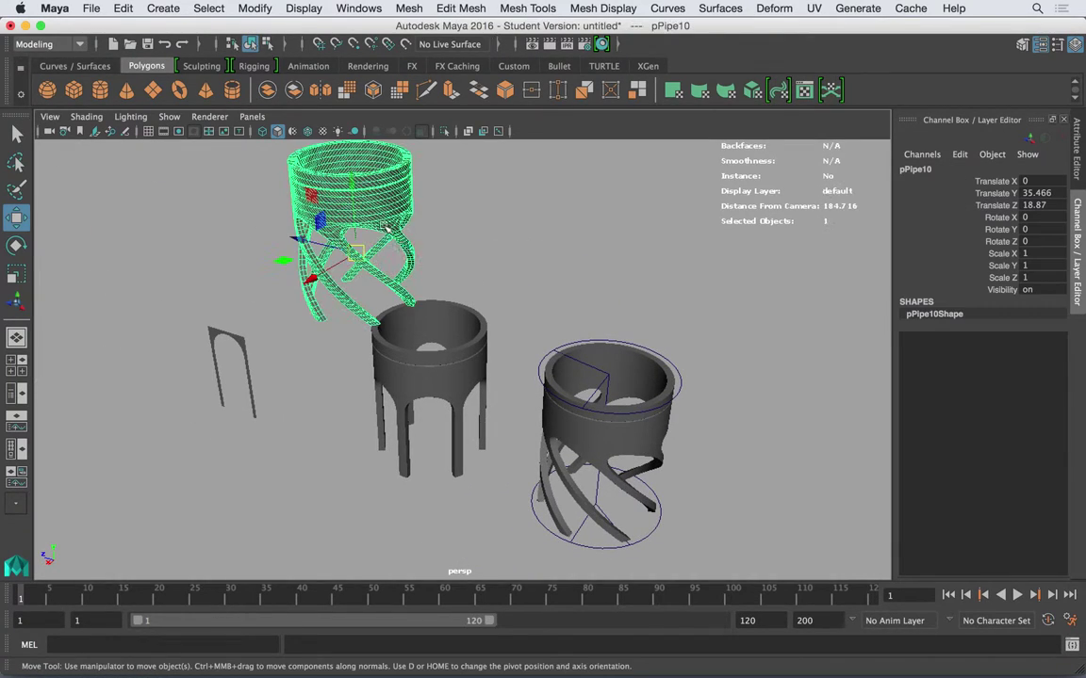
left_click(461, 317, "shift")
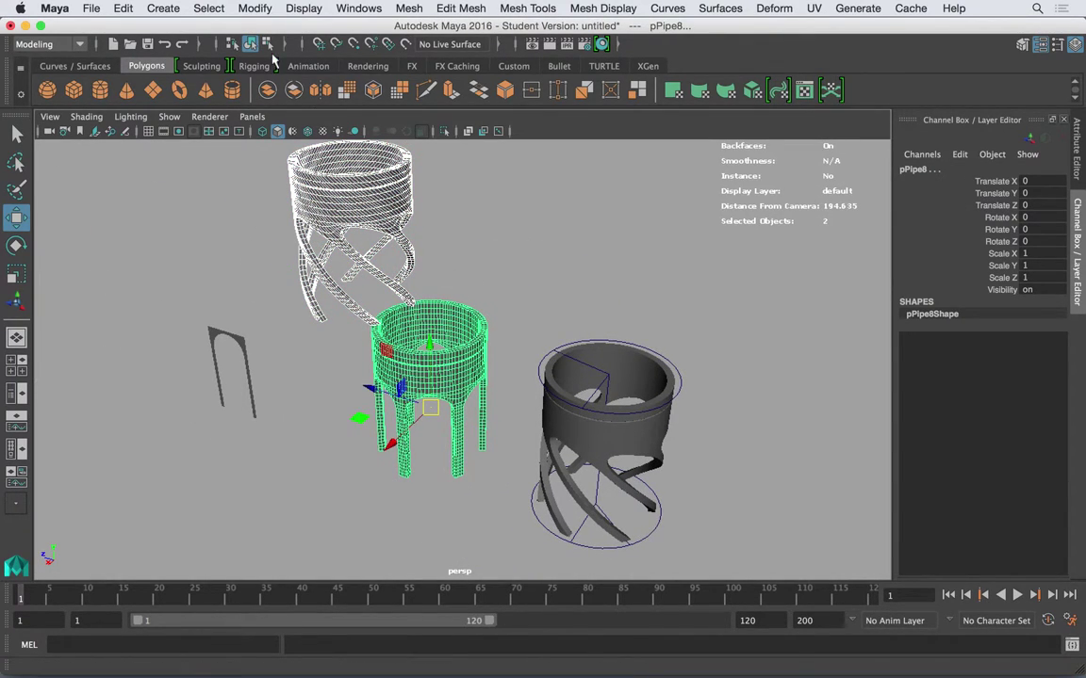
left_click(208, 8)
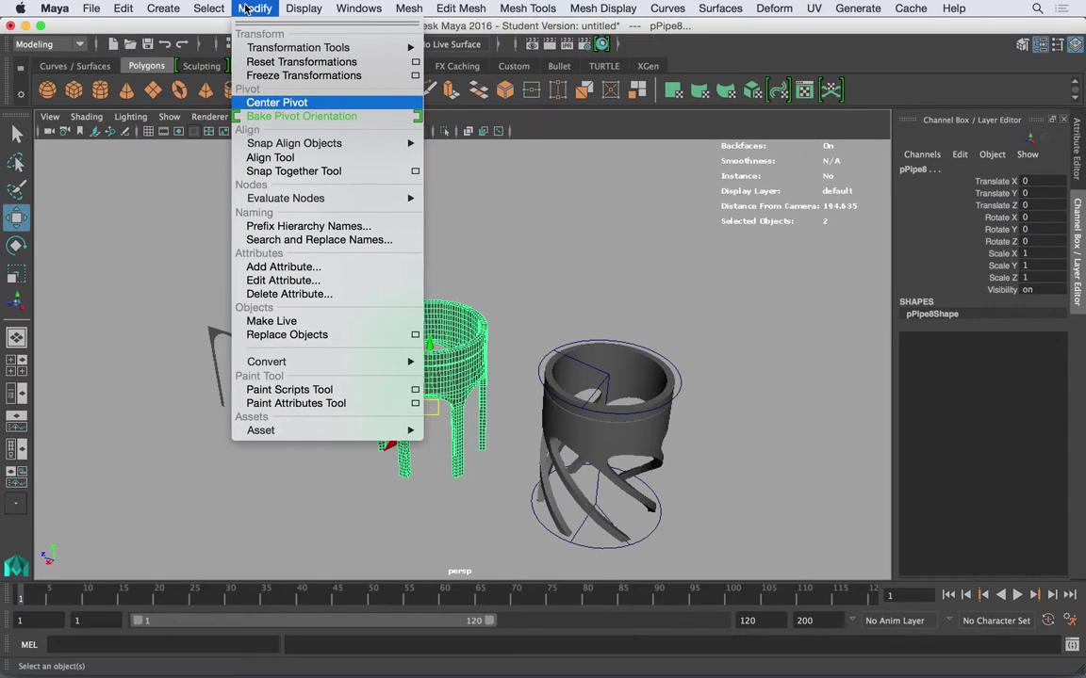
mouse_move(208, 7)
mouse_move(260, 8)
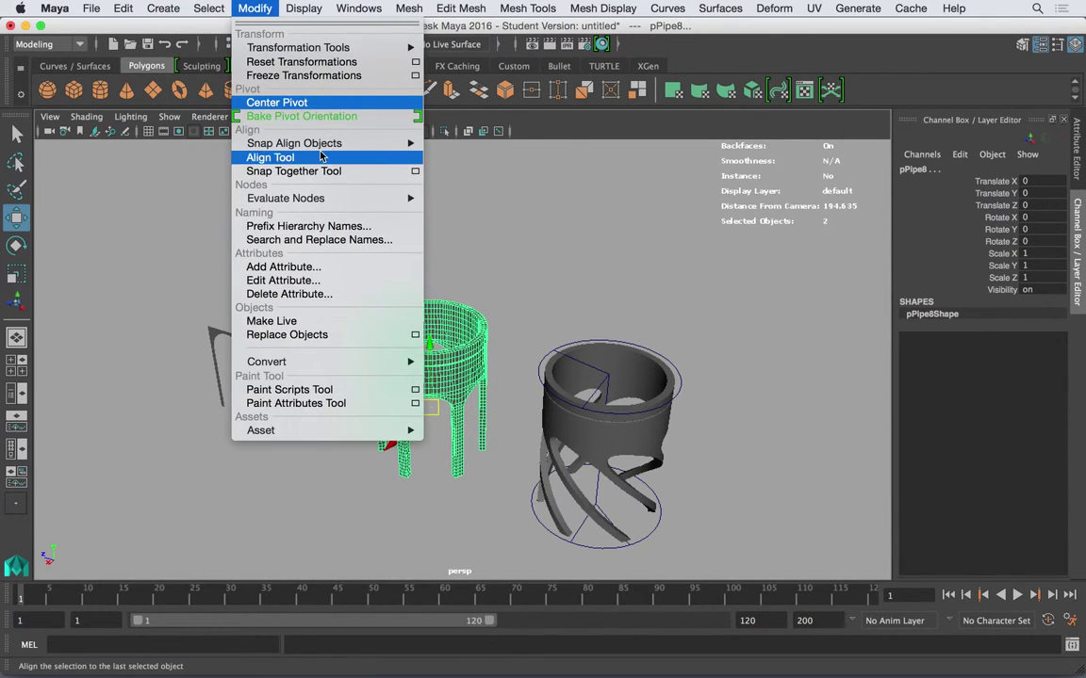
mouse_move(311, 143)
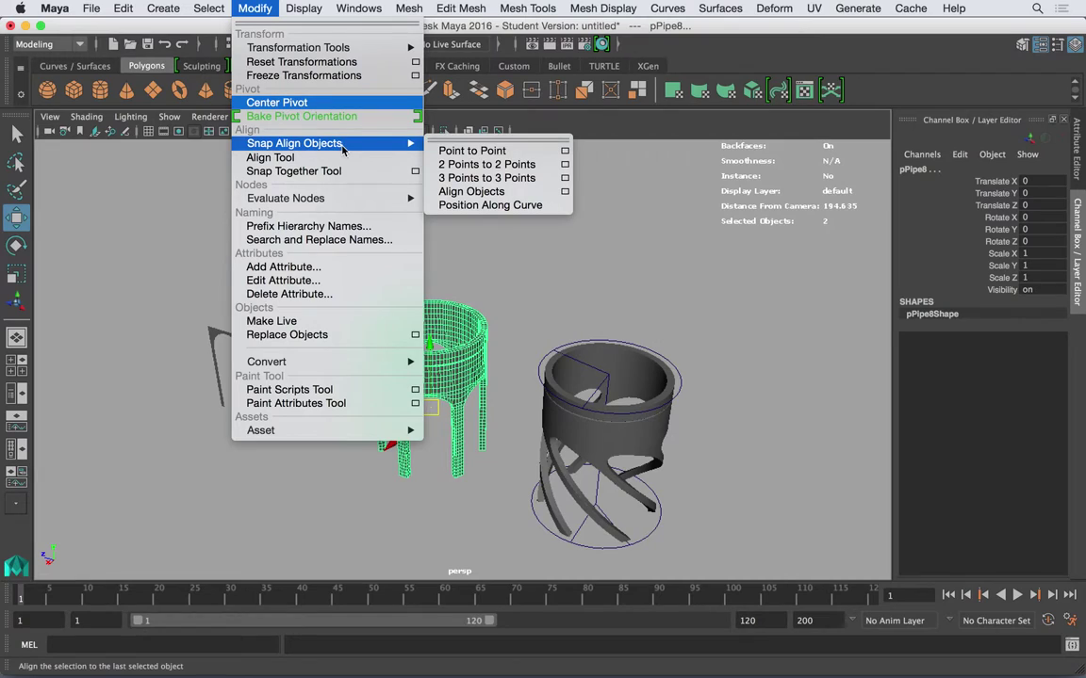
left_click(565, 193)
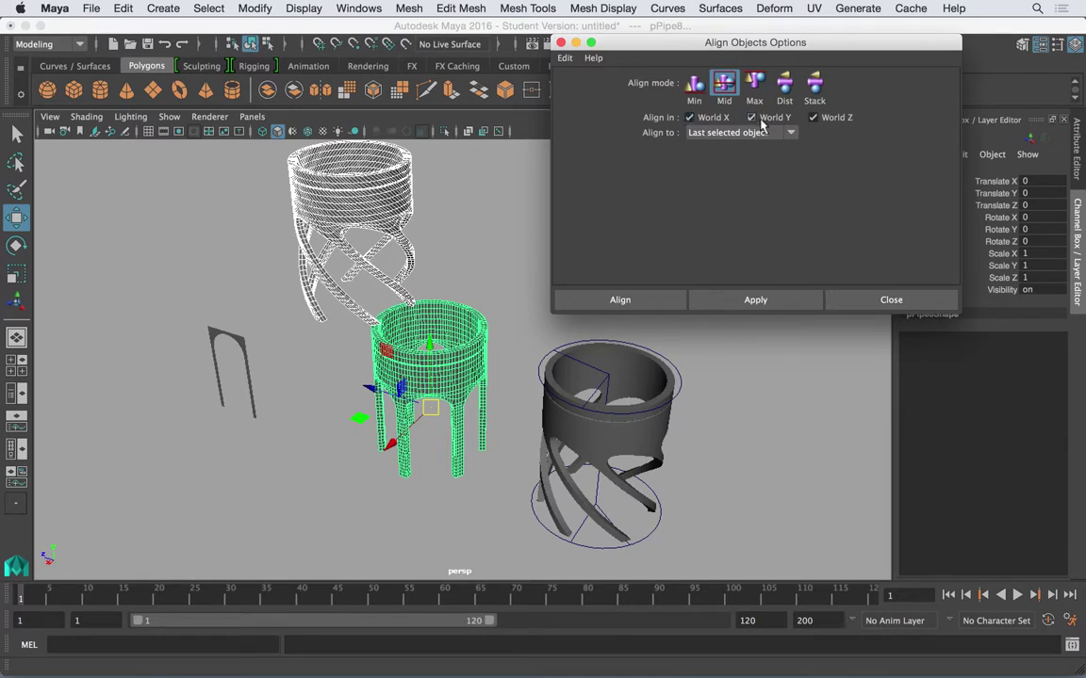
left_click(757, 300)
left_click(480, 229)
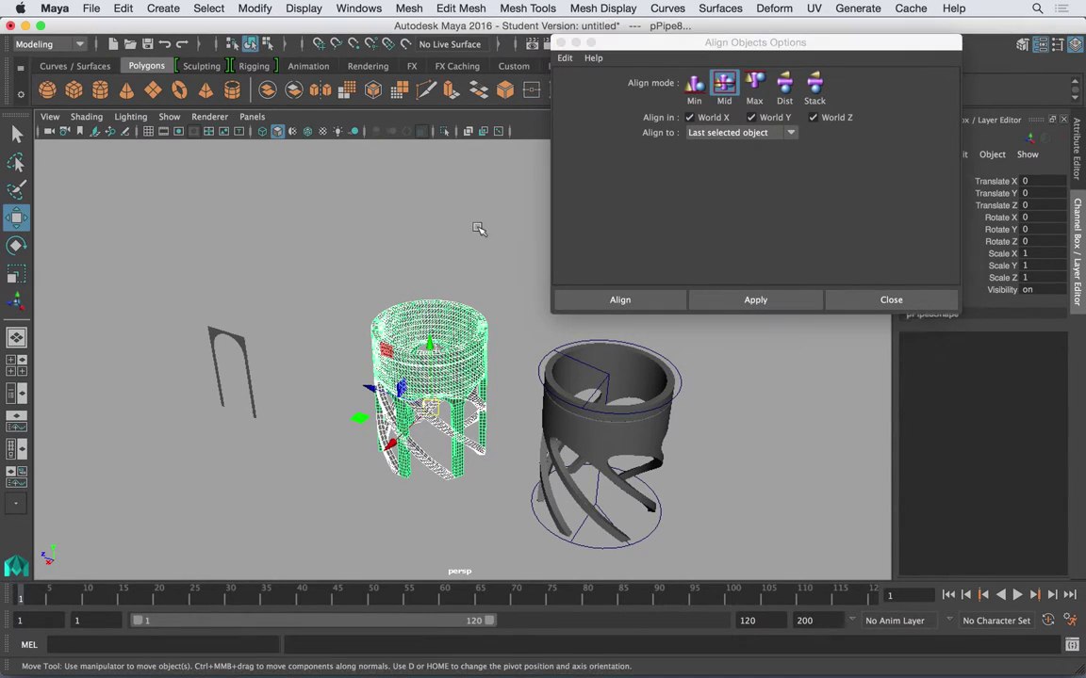
Raise the twisted copy straight up above the arched ring, to about 38.2 in Y
left_click(438, 426)
left_click_drag(433, 344, 451, 177)
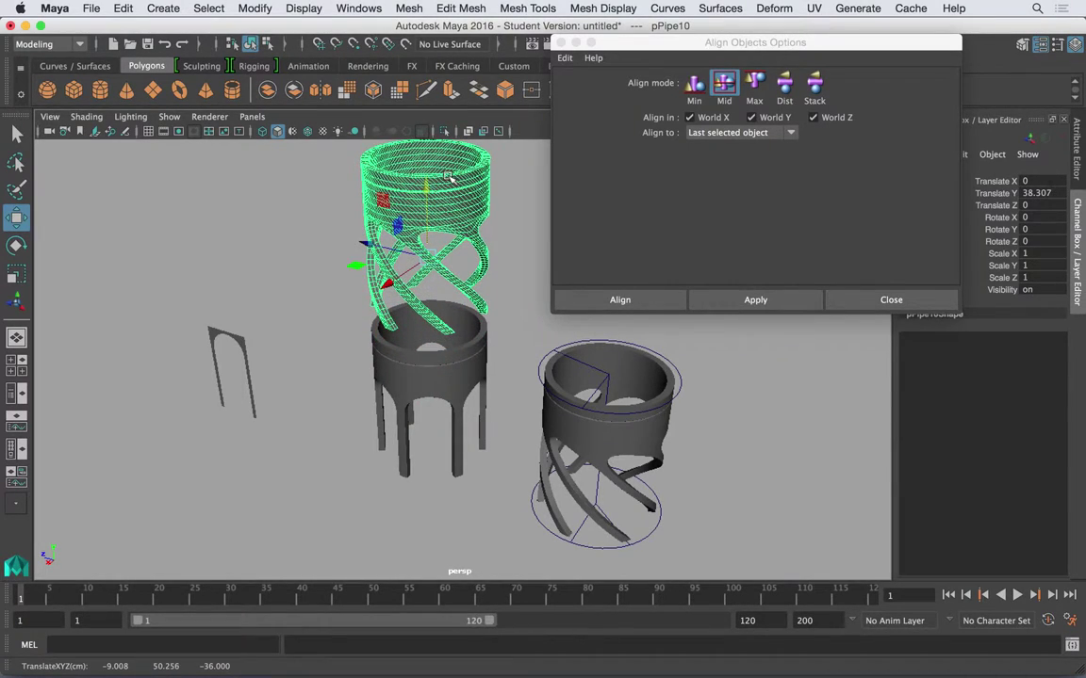
key("space")
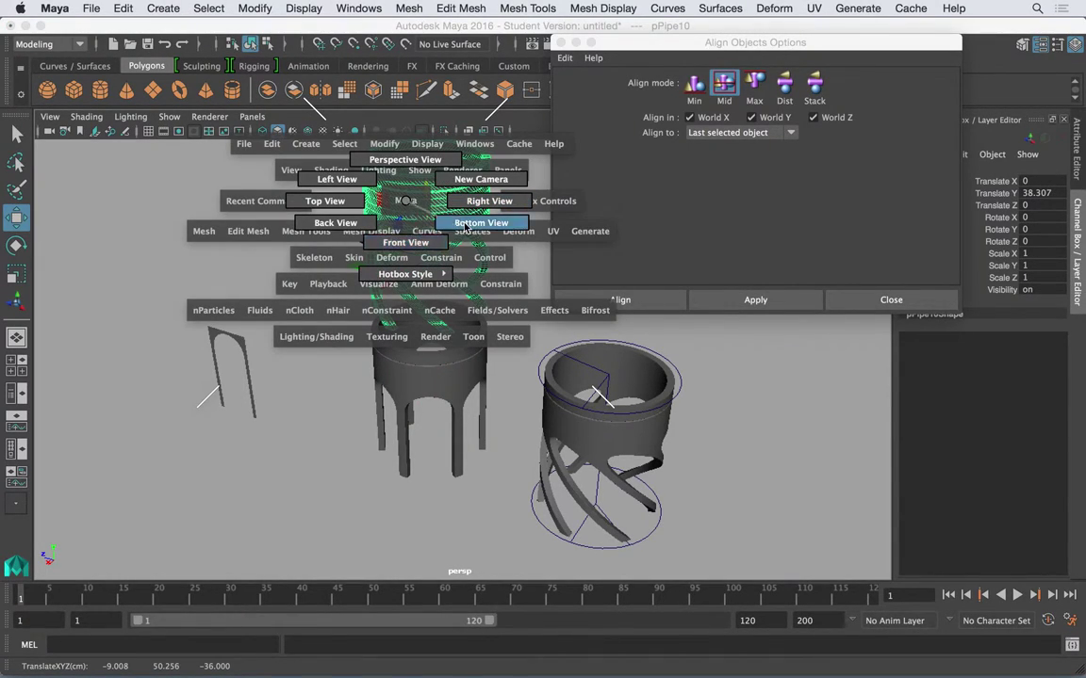
left_click_drag(405, 201, 410, 244)
scroll(415, 239, "down", 10)
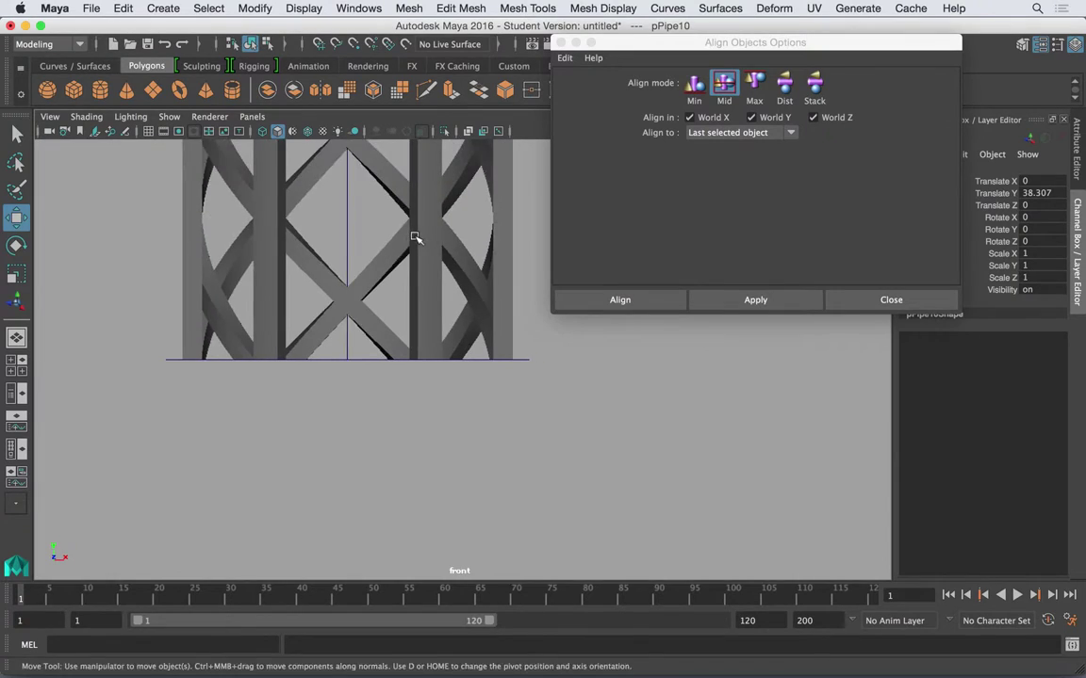
middle_click_drag(410, 212, 428, 341, "alt")
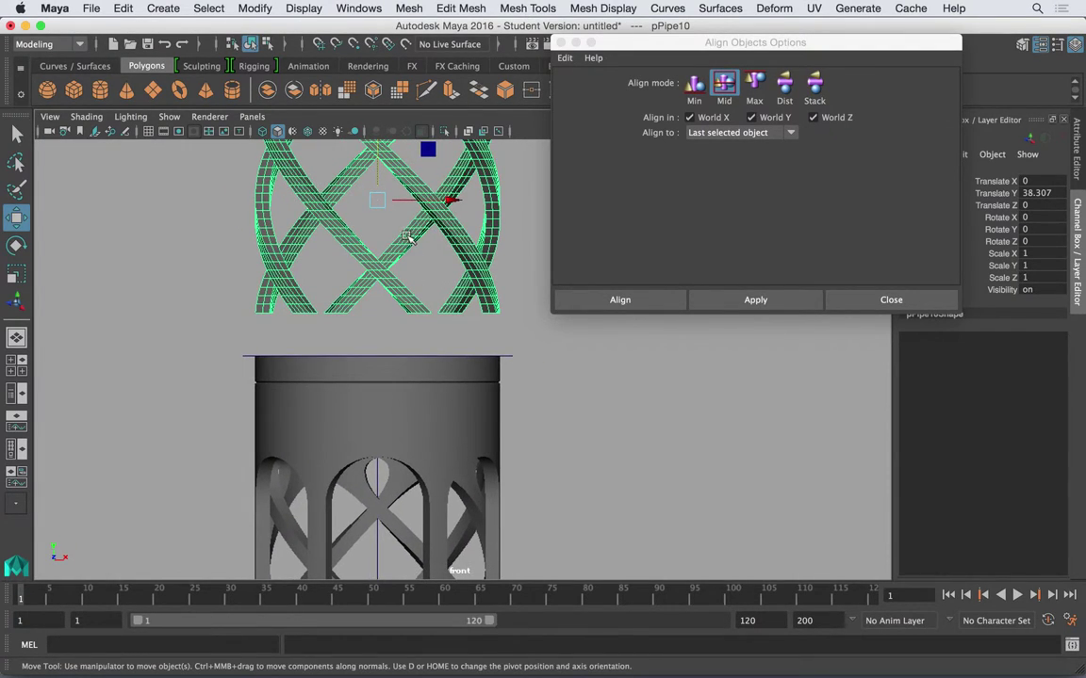
left_click_drag(376, 200, 377, 201)
Snap the twisted copy's pivot to a vertex at its base, and snap the copy onto the arched ring's top edge
key("d")
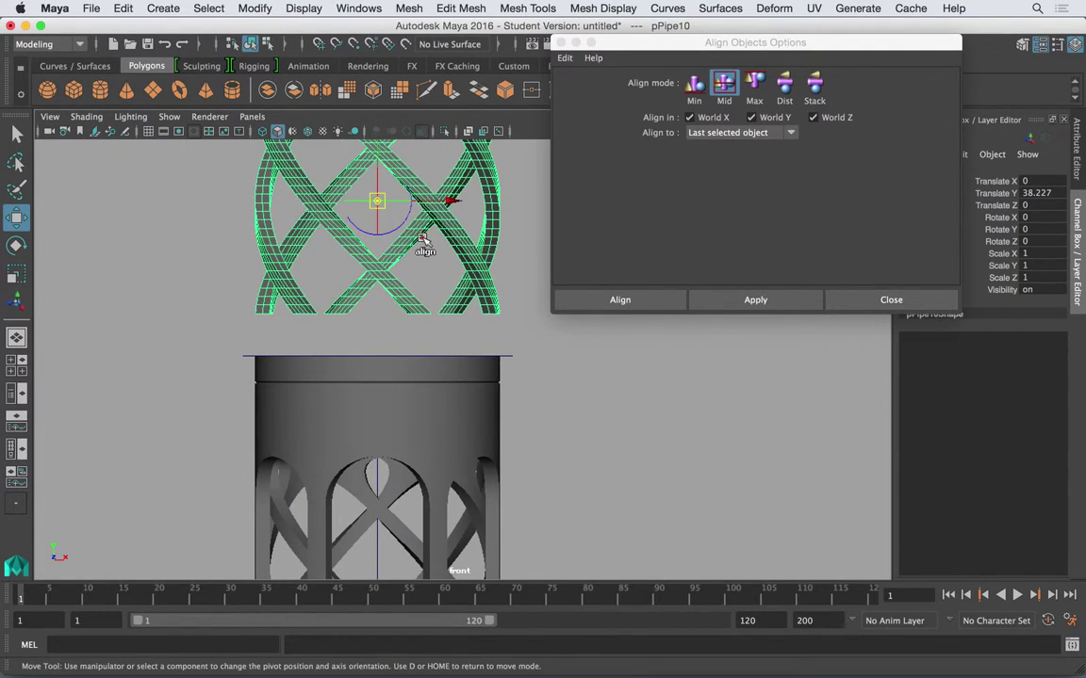
key("v")
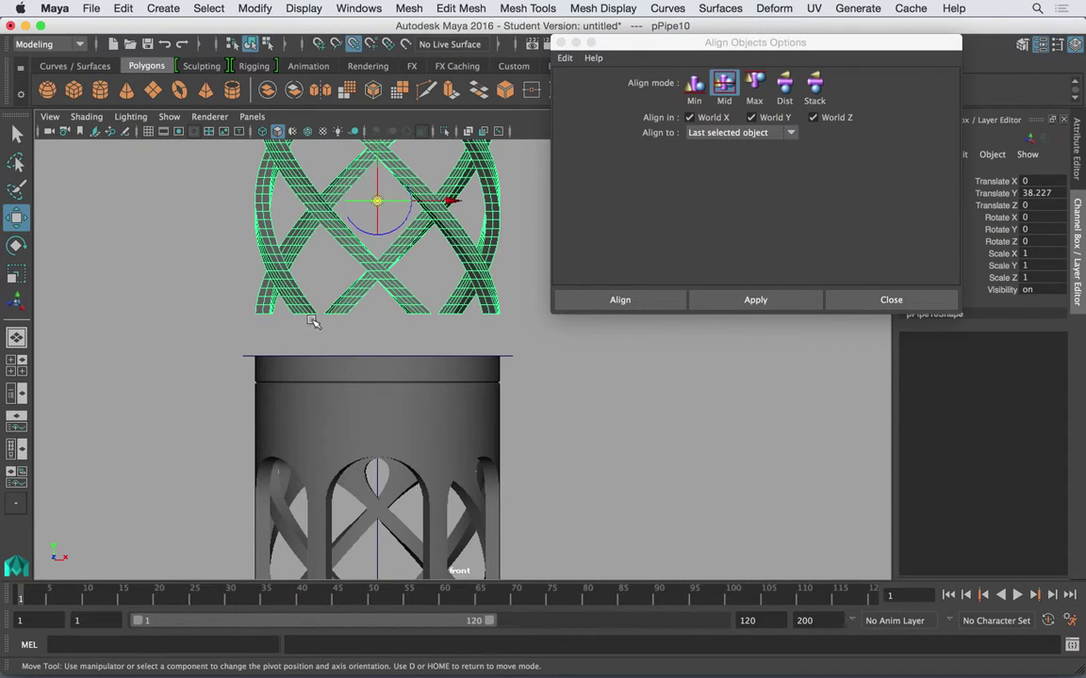
middle_click_drag(272, 318, 274, 324)
left_click_drag(273, 271, 274, 230)
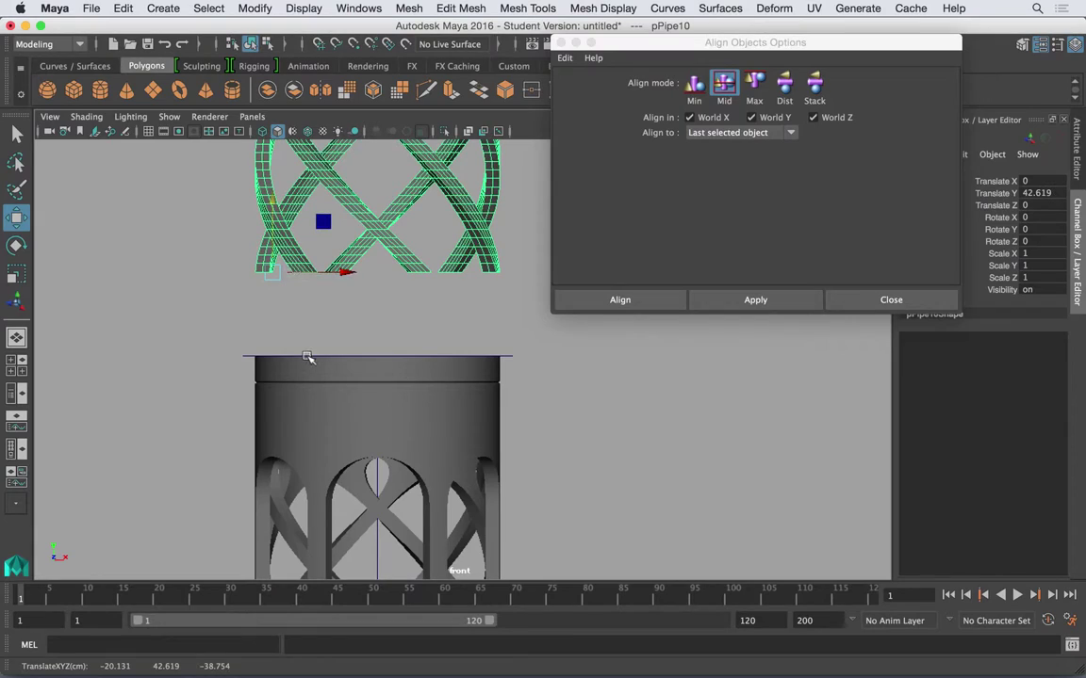
middle_click_drag(271, 356, 274, 358)
left_click(601, 375)
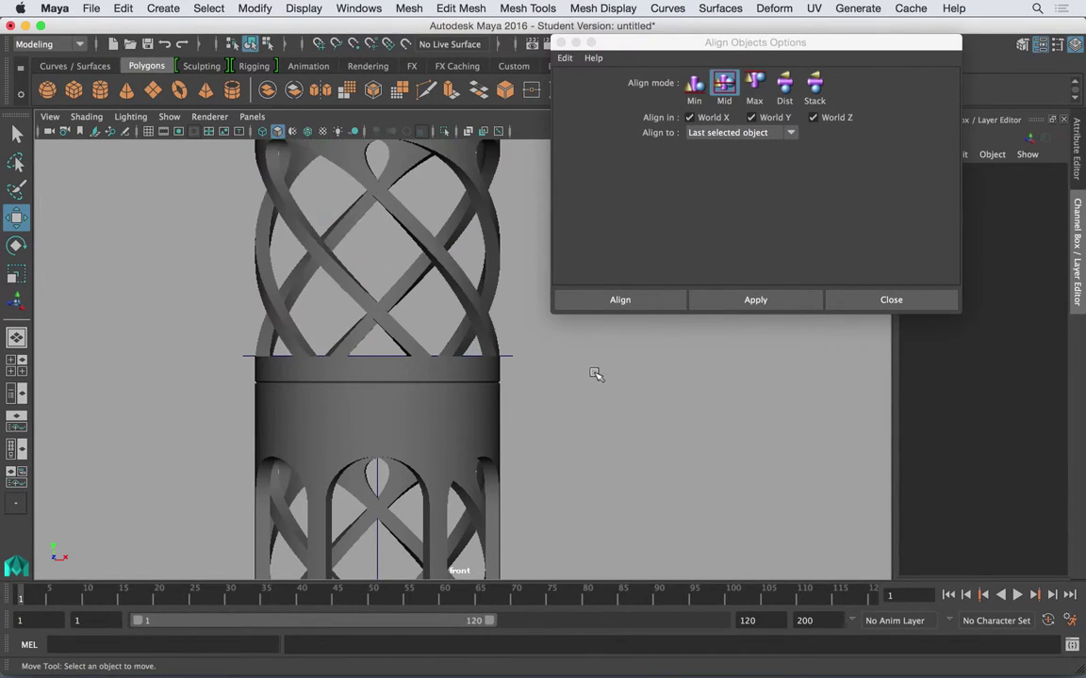
Examine the stacked rings from several angles in the perspective view, and close the Align Objects options
key("space")
left_click_drag(468, 297, 472, 226)
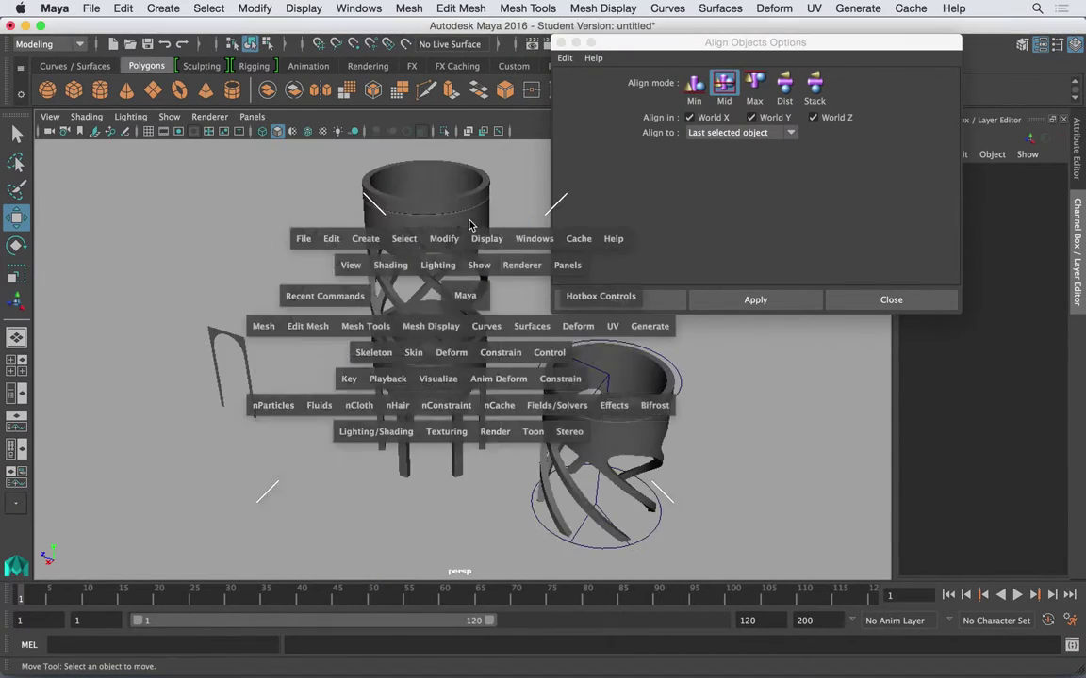
left_click_drag(455, 316, 475, 249, "alt")
right_click_drag(475, 249, 482, 302, "alt")
middle_click_drag(482, 302, 468, 359, "alt")
left_click_drag(468, 359, 429, 361, "alt")
right_click_drag(449, 328, 354, 327, "alt")
left_click_drag(354, 327, 385, 353, "alt")
middle_click_drag(385, 352, 348, 362, "alt")
left_click(348, 364)
left_click(439, 342)
left_click(561, 43)
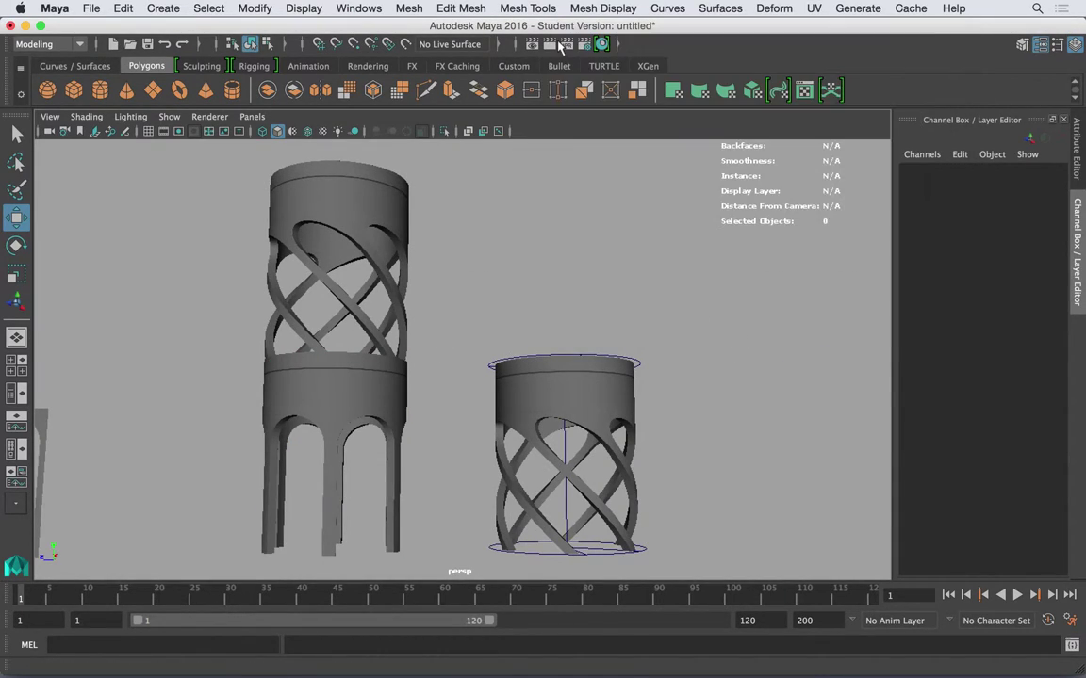
left_click_drag(468, 242, 378, 231, "alt")
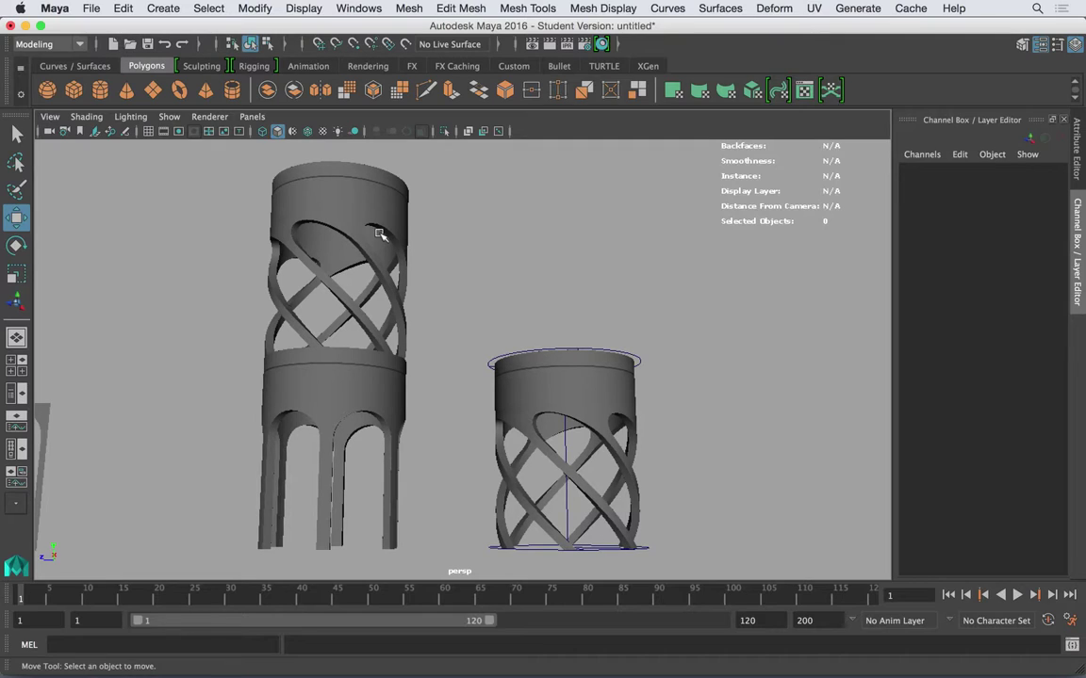
left_click_drag(382, 237, 395, 294, "alt")
Delete the four horizontal edge loops on the arched ring's band between the groove and the arches
left_click(396, 294)
left_click(362, 421)
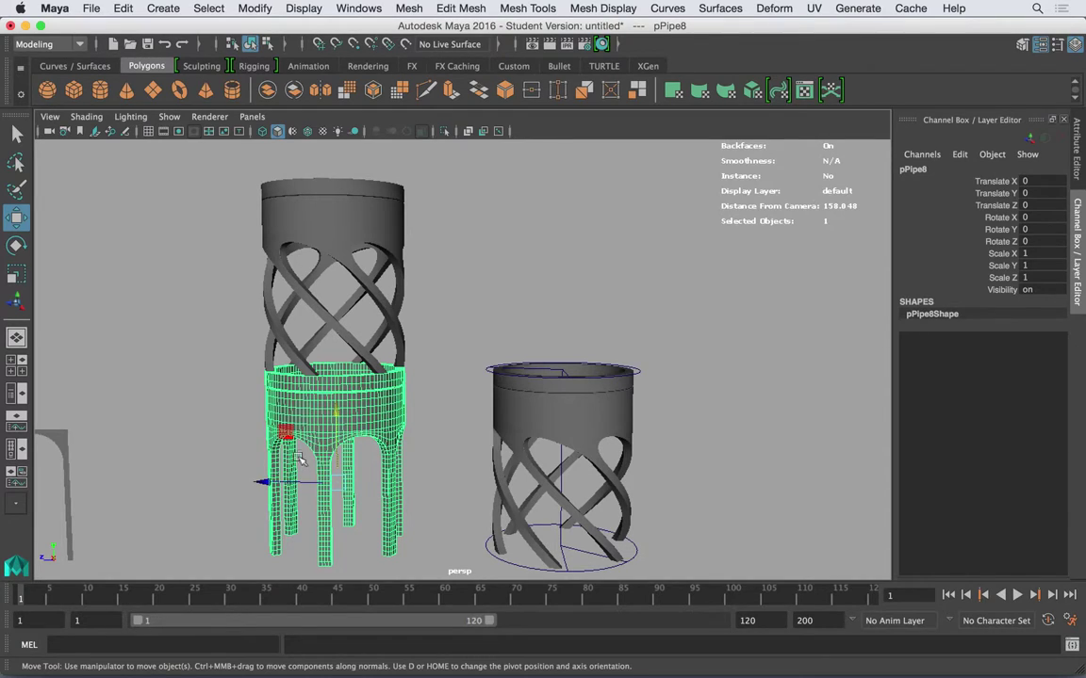
scroll(301, 410, "up", 10)
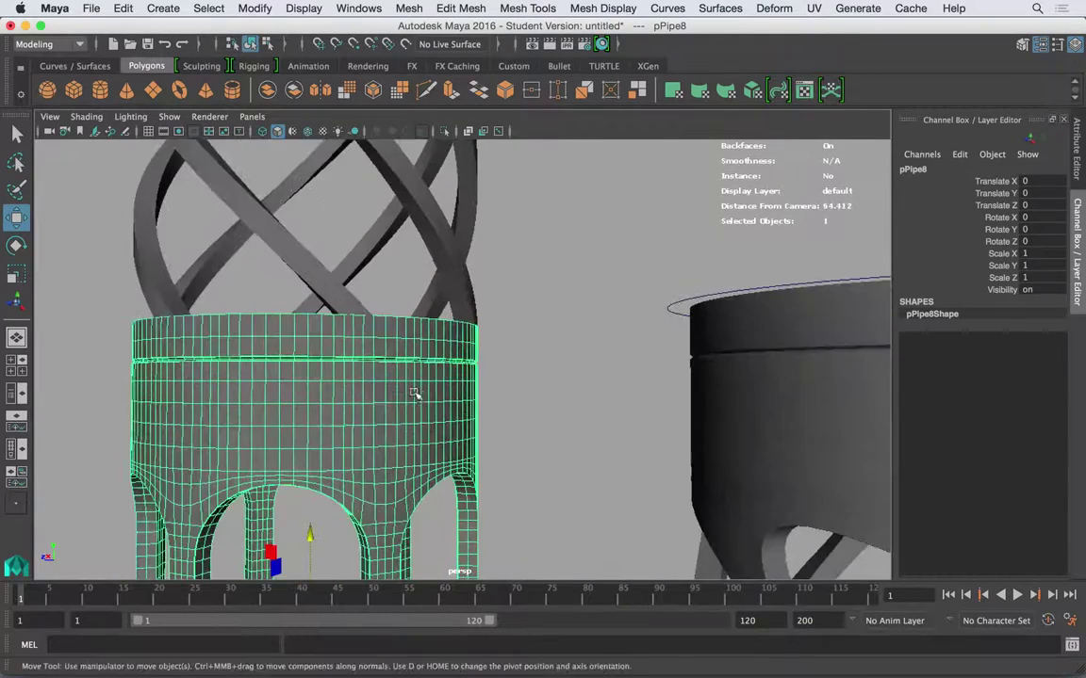
right_click_drag(251, 345, 256, 342)
left_click(241, 338)
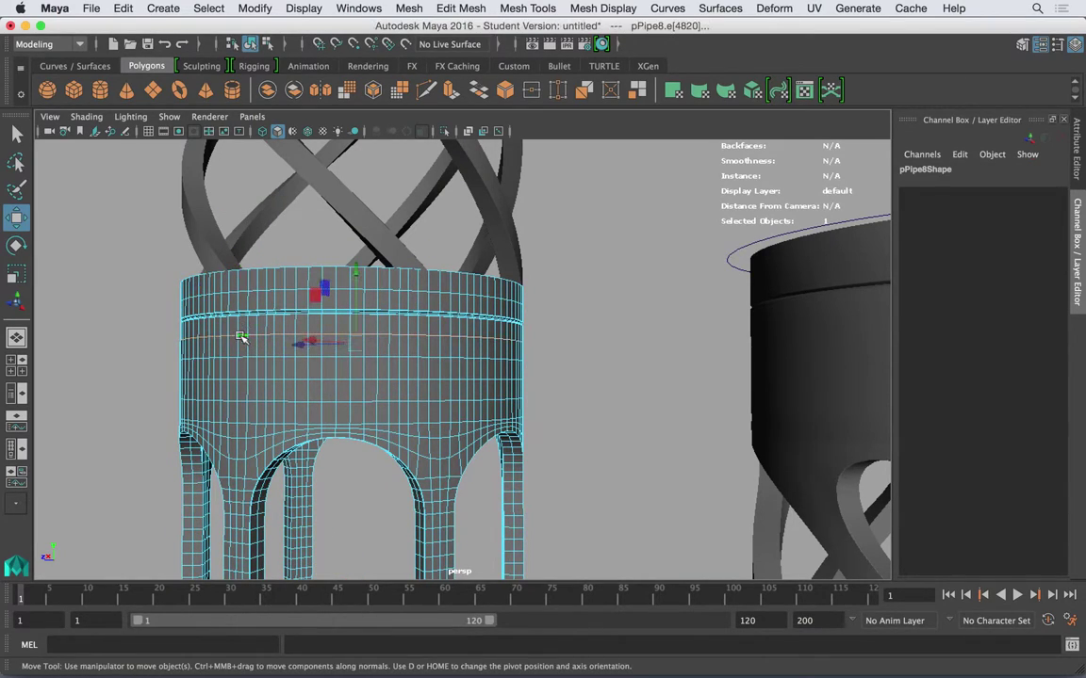
left_click(244, 358, "shift")
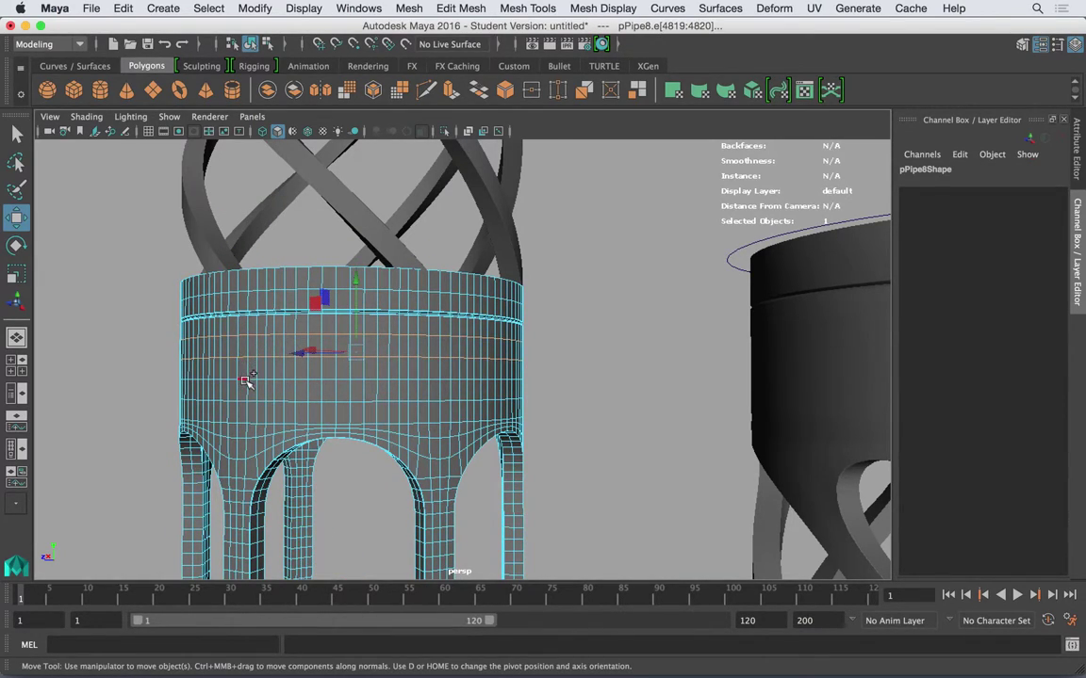
left_click(243, 387, "shift")
left_click(243, 401, "shift")
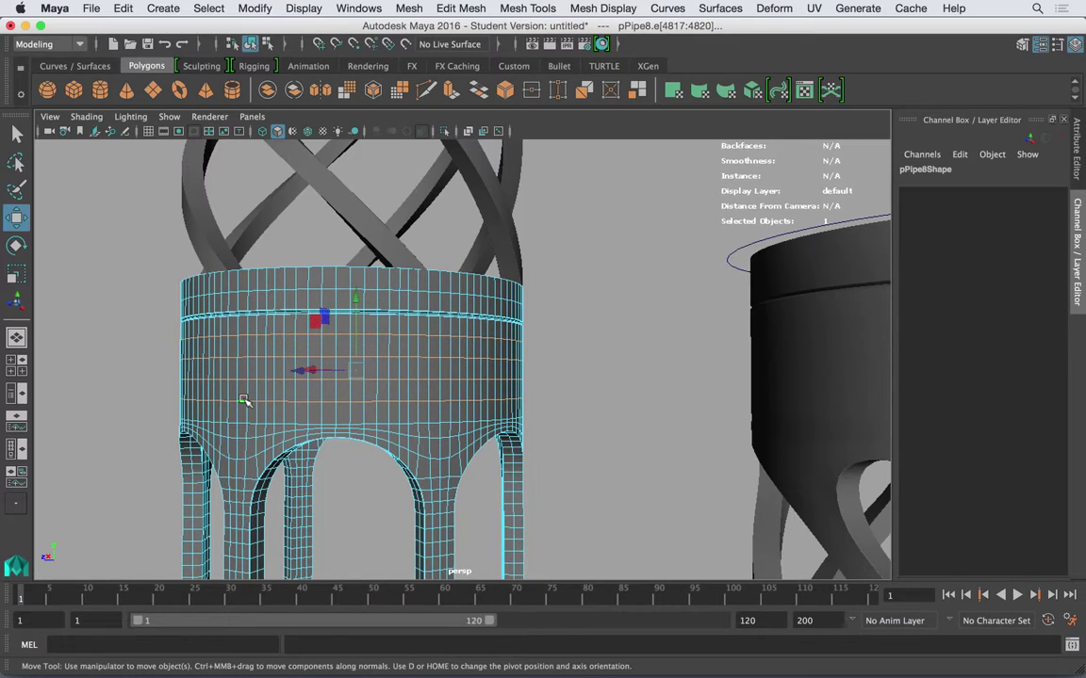
key("Delete")
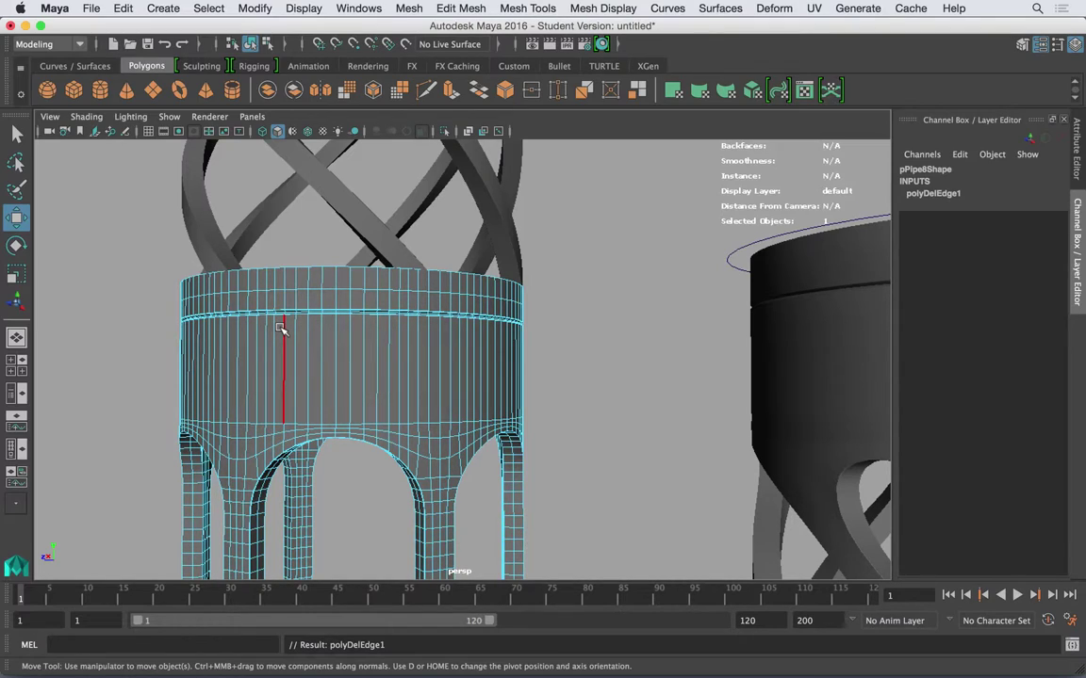
Undo the edge loop deletion on the arched ring, return to object mode and clear the selection
right_click_drag(337, 340, 425, 277)
key("super+z")
key("super+z")
key("super+z")
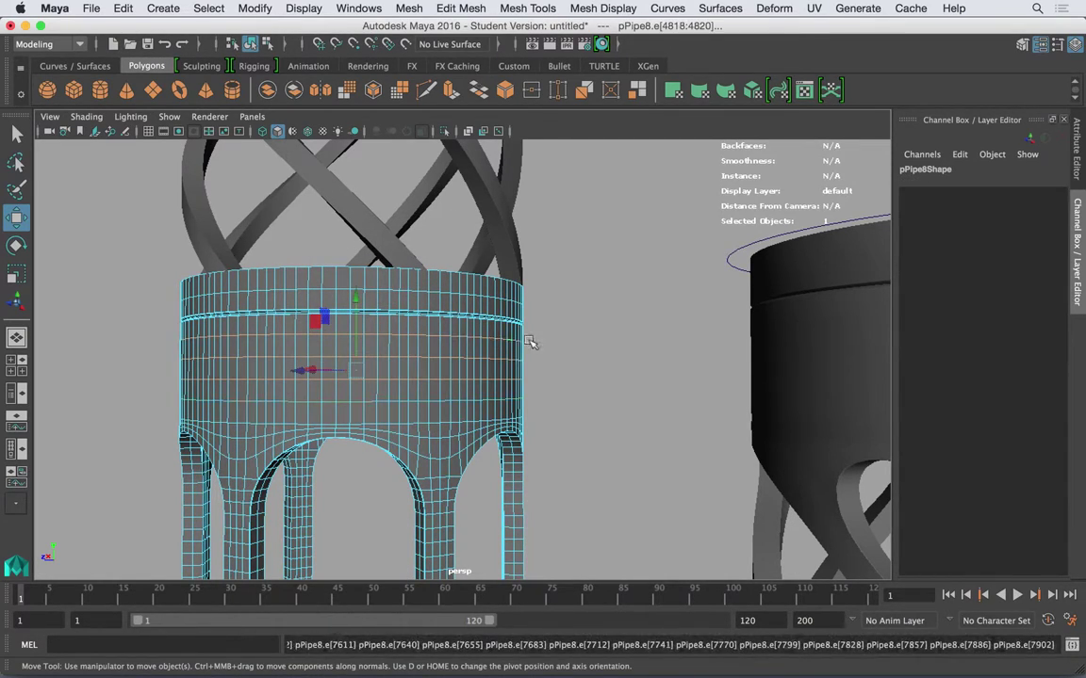
left_click(609, 325)
right_click_drag(611, 326, 437, 332, "alt")
right_click_drag(438, 243, 530, 222)
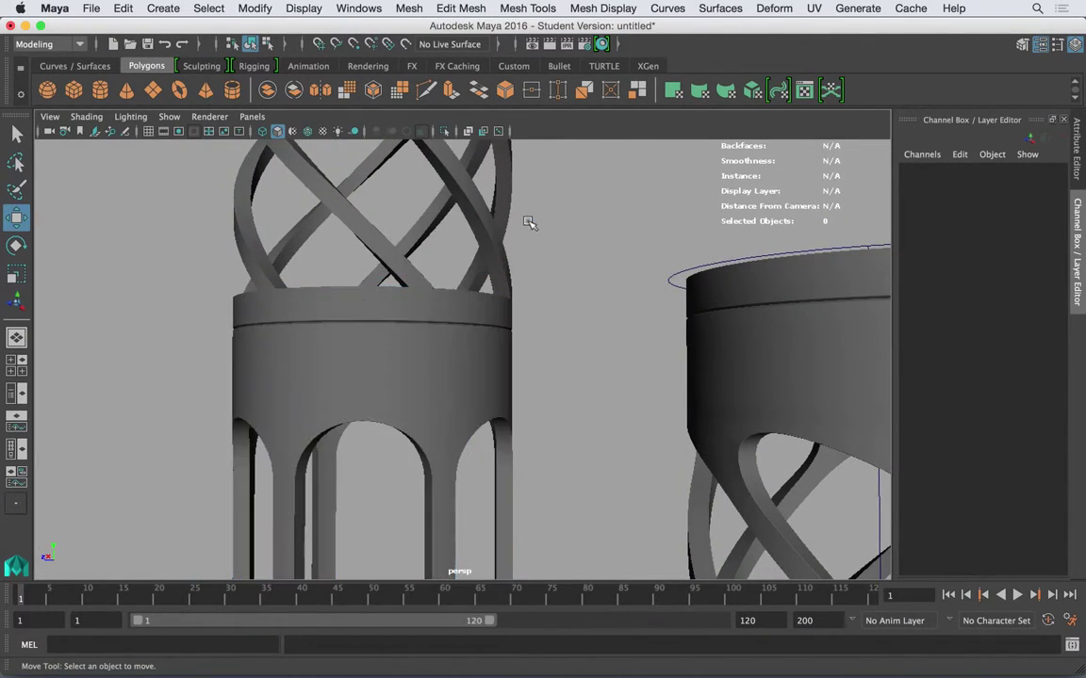
left_click_drag(403, 327, 312, 290, "alt")
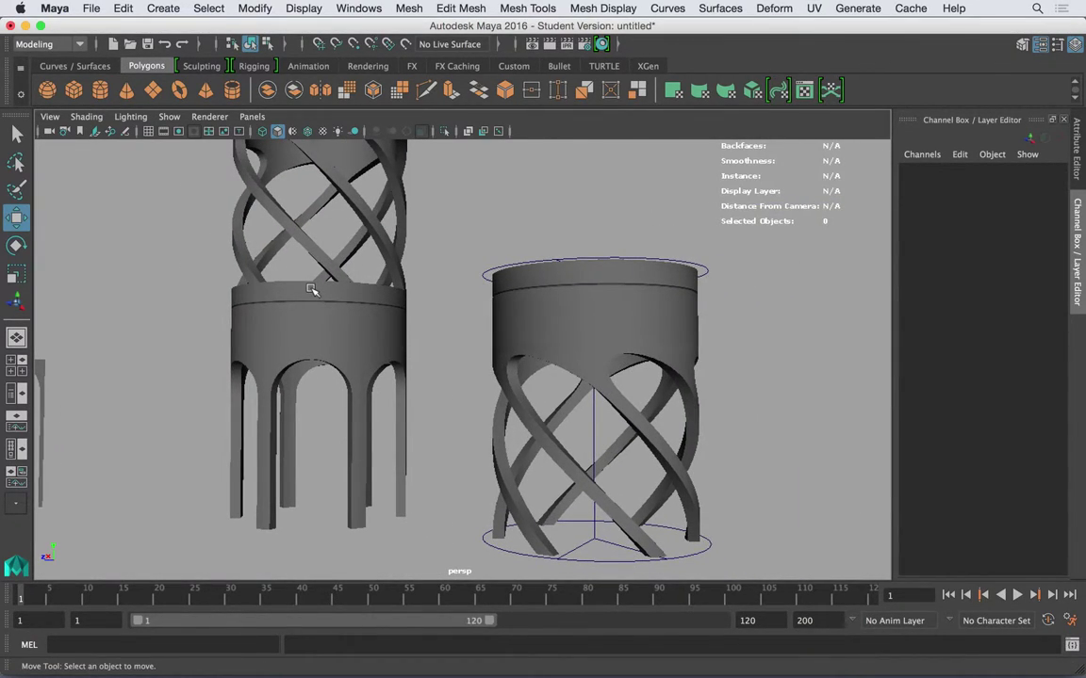
scroll(367, 332, "up", 3)
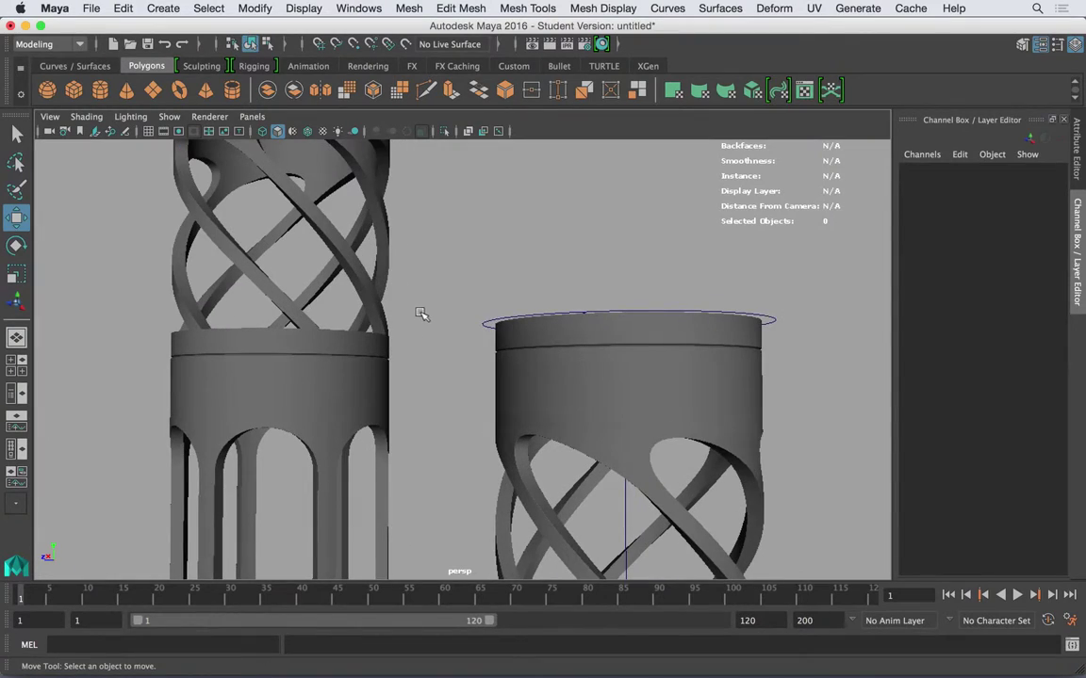
key("super+Tab")
key("super+Tab")
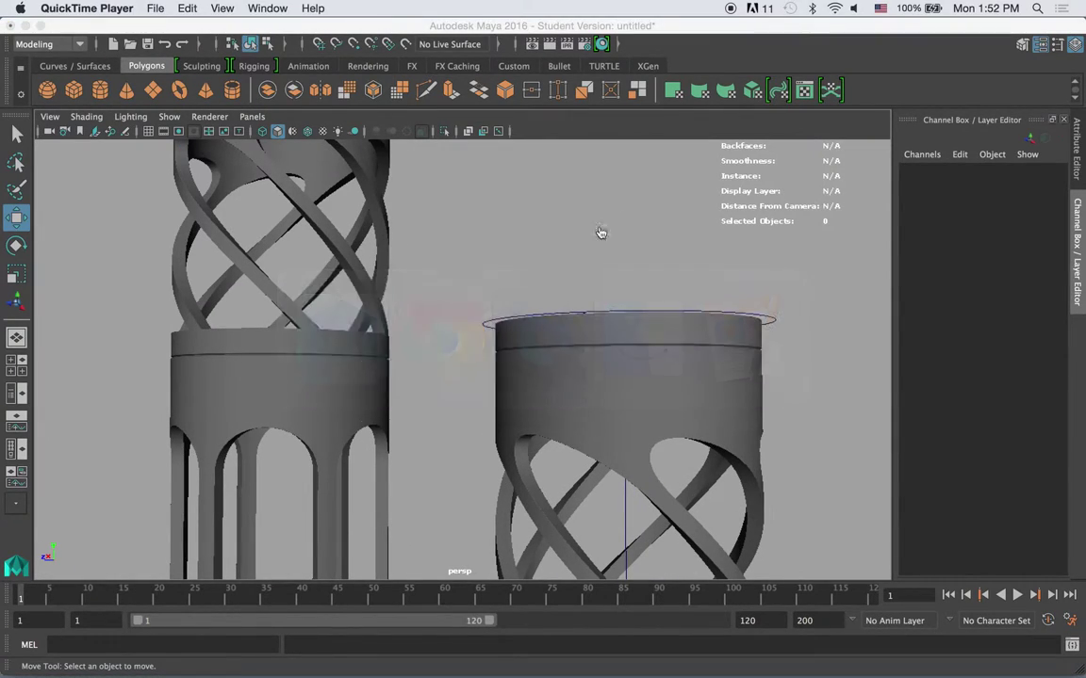